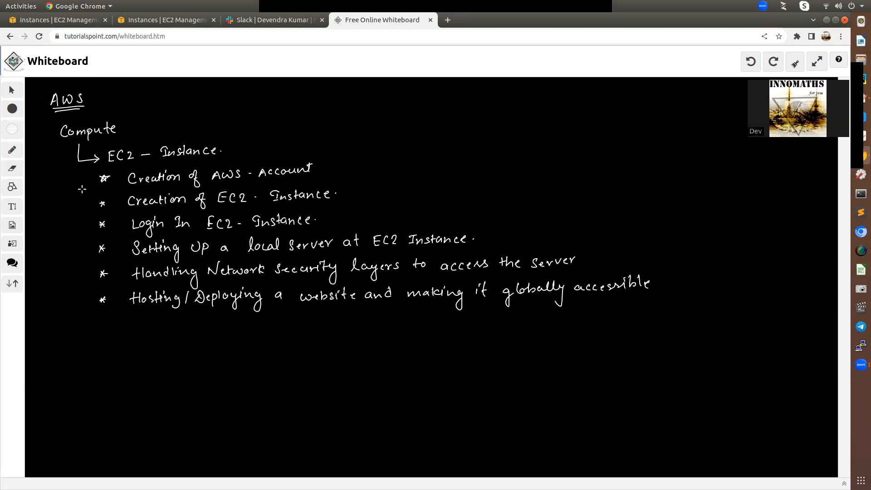
- Tick off the AWS account creation and EC2 instance creation items on the whiteboard list, switching the pen colour to red
{"action": "mouse_move", "coordinate": [90, 187]}
{"action": "left_mouse_down"}
{"action": "mouse_move", "coordinate": [108, 175]}
{"action": "mouse_move", "coordinate": [94, 195]}
{"action": "left_mouse_up"}
{"action": "left_click", "coordinate": [12, 154]}
{"action": "left_click", "coordinate": [42, 173]}
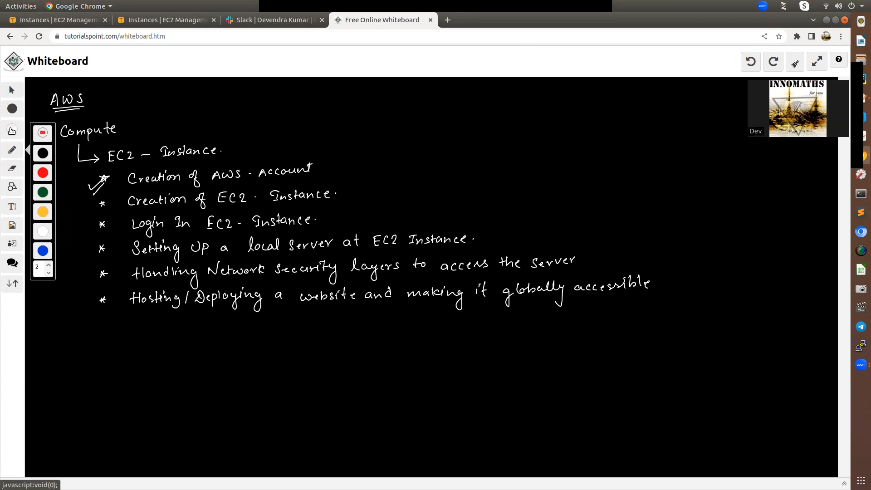
{"action": "left_click", "coordinate": [13, 91]}
{"action": "mouse_move", "coordinate": [89, 187]}
{"action": "left_mouse_down"}
{"action": "mouse_move", "coordinate": [107, 177]}
{"action": "mouse_move", "coordinate": [95, 194]}
{"action": "mouse_move", "coordinate": [111, 200]}
{"action": "left_mouse_up"}
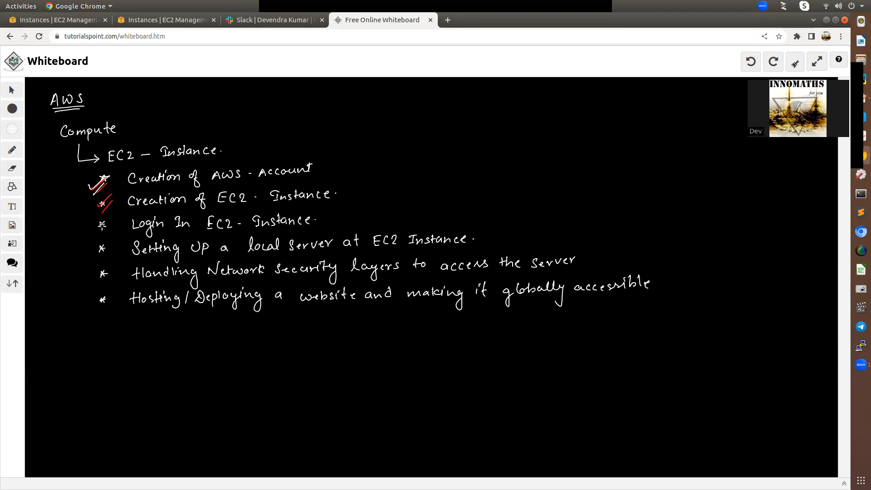
{"action": "left_click_drag", "start_coordinate": [347, 184], "coordinate": [346, 207]}
- Switch to the AWS Management Console and open the EC2 service from the Compute category
{"action": "left_click", "coordinate": [148, 22]}
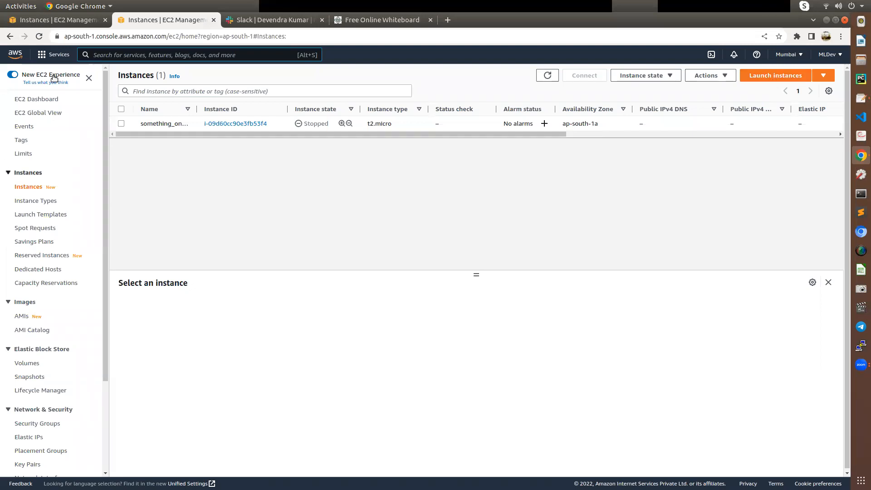
{"action": "left_click", "coordinate": [49, 59]}
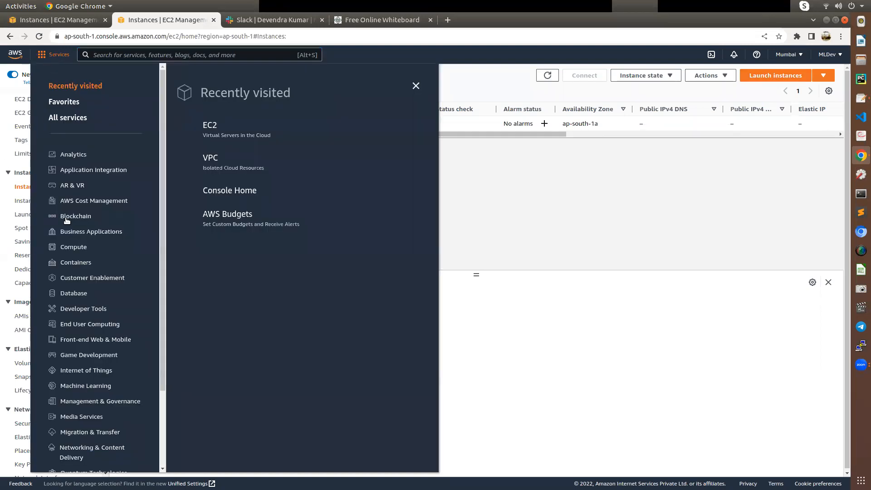
{"action": "mouse_move", "coordinate": [69, 250]}
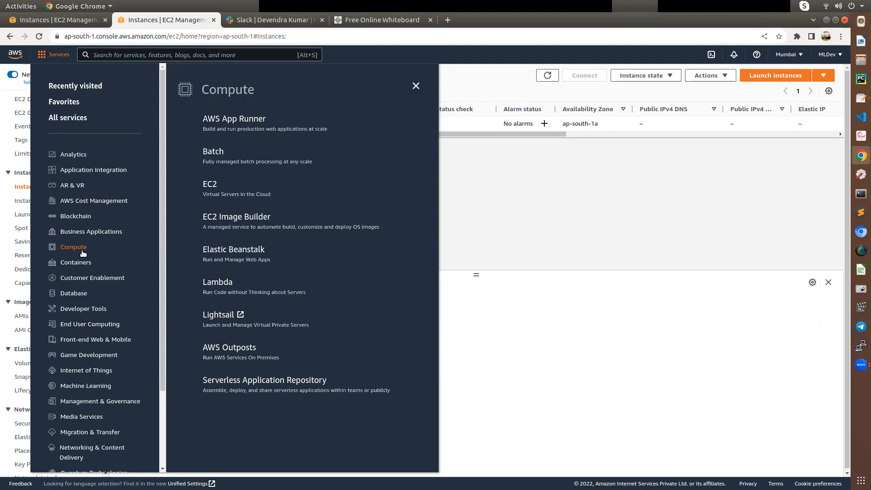
{"action": "left_click", "coordinate": [211, 186]}
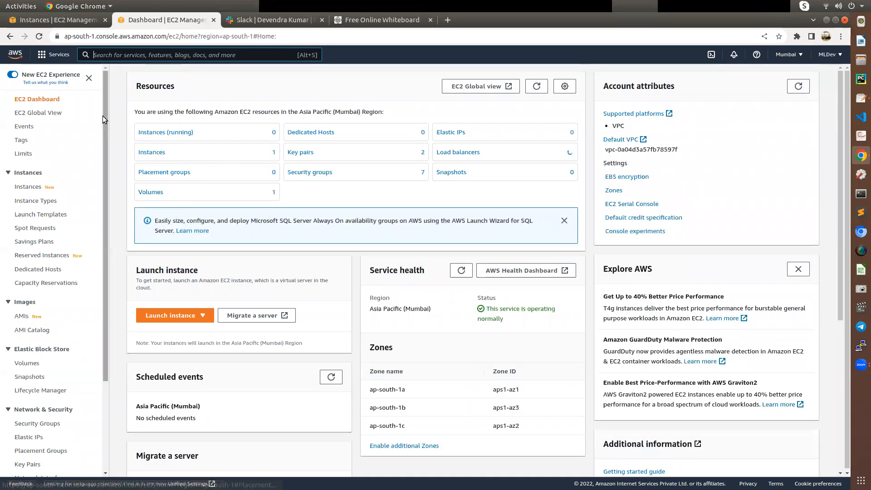
- Open the list of EC2 instances from the EC2 dashboard
{"action": "left_click", "coordinate": [16, 175]}
{"action": "left_click", "coordinate": [17, 176]}
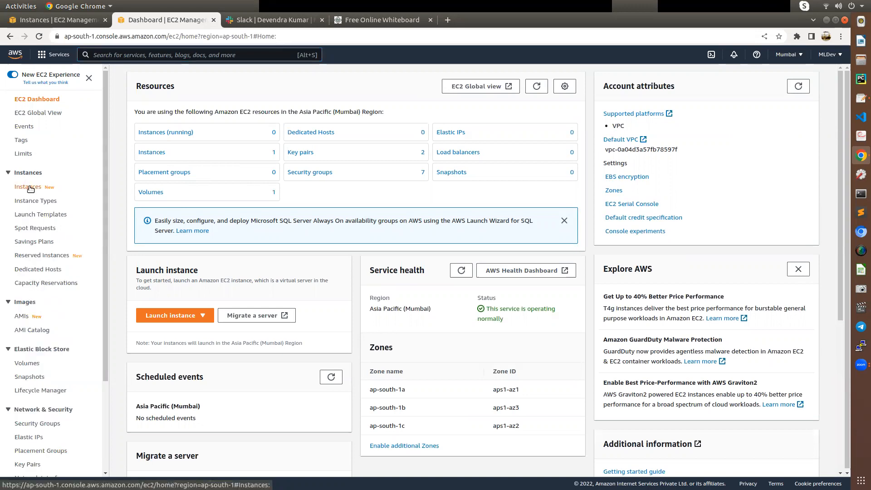
{"action": "left_click", "coordinate": [29, 188]}
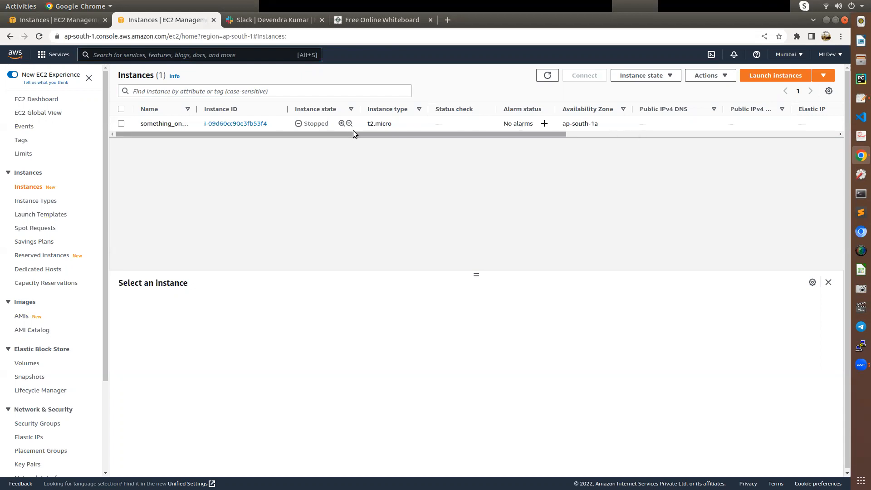
- Examine the actions available for the existing something_on_AI instance, then deselect it
{"action": "right_click", "coordinate": [281, 125]}
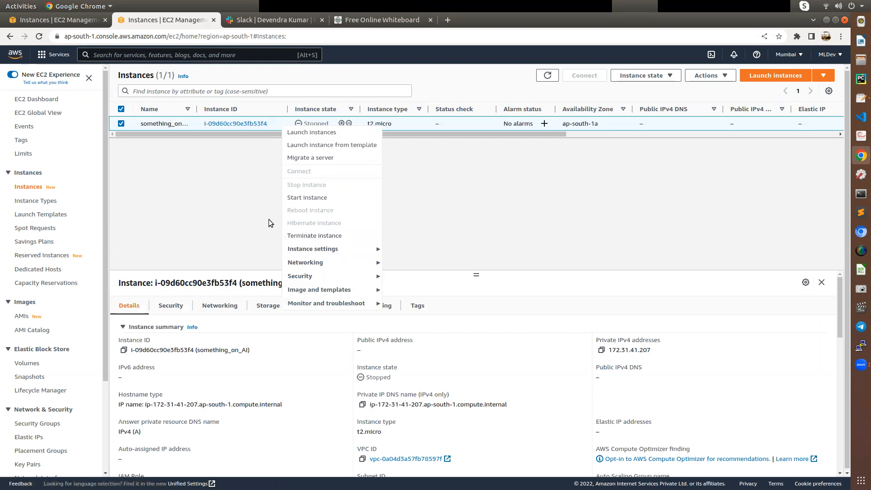
{"action": "left_click", "coordinate": [239, 200]}
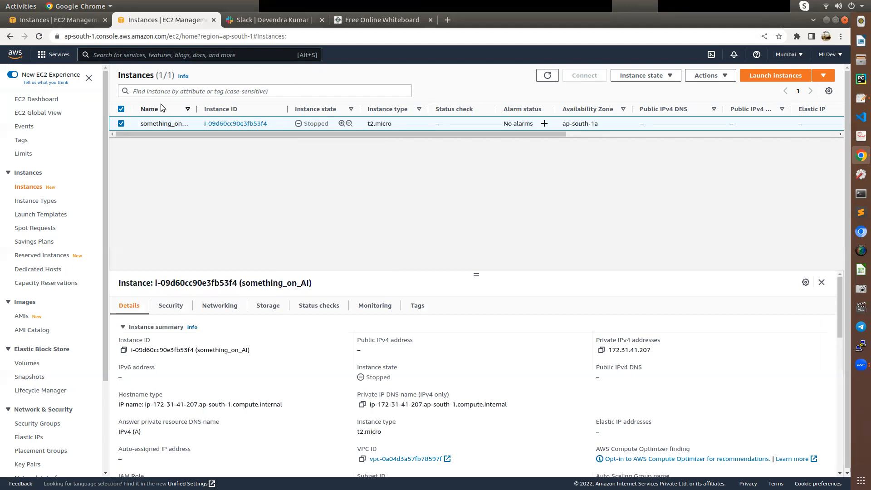
{"action": "left_click", "coordinate": [121, 122]}
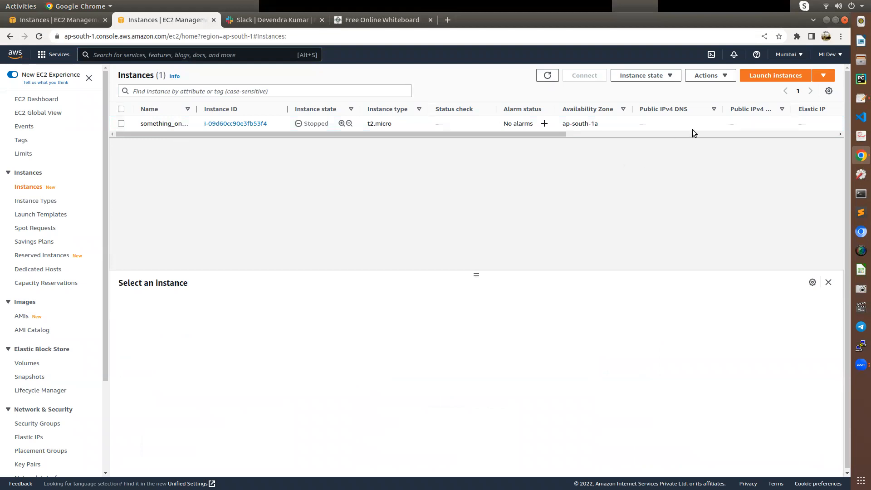
- Start launching a new EC2 instance and name it testcloud
{"action": "left_click", "coordinate": [761, 80]}
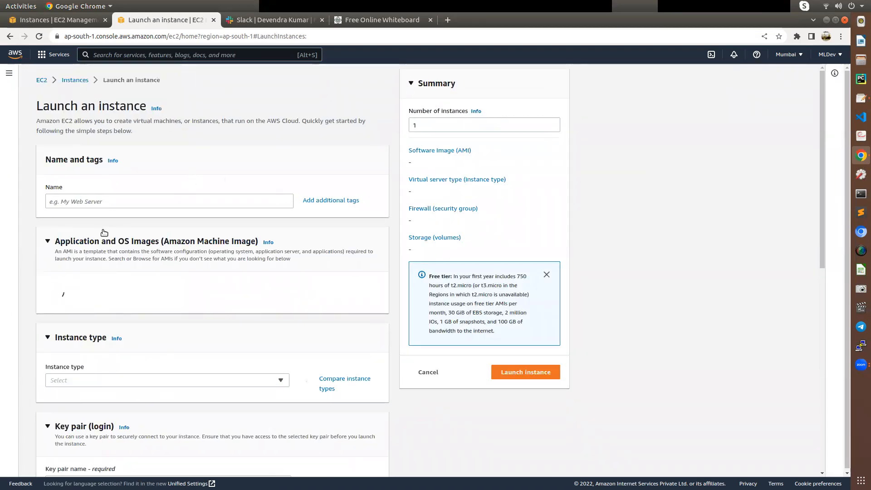
{"action": "scroll", "coordinate": [200, 154], "scroll_direction": "down", "scroll_amount": 2}
{"action": "scroll", "coordinate": [245, 200], "scroll_direction": "down", "scroll_amount": 3}
{"action": "scroll", "coordinate": [246, 199], "scroll_direction": "up", "scroll_amount": 4}
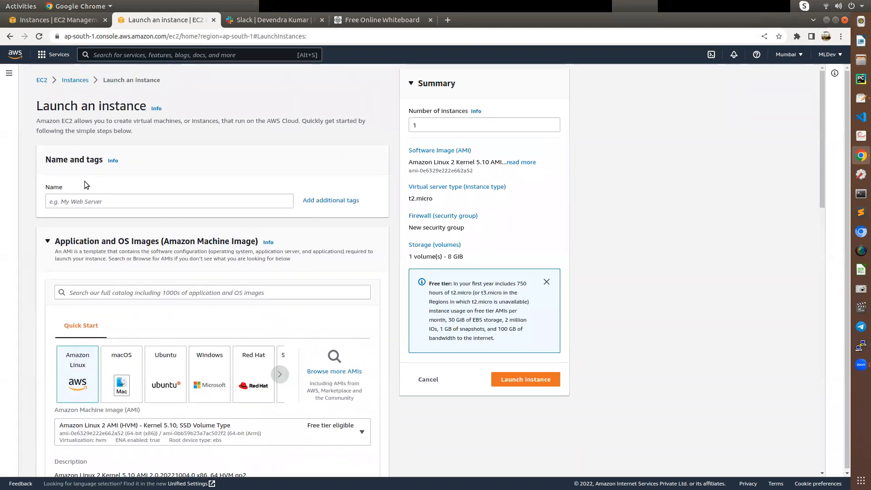
{"action": "left_click", "coordinate": [152, 198]}
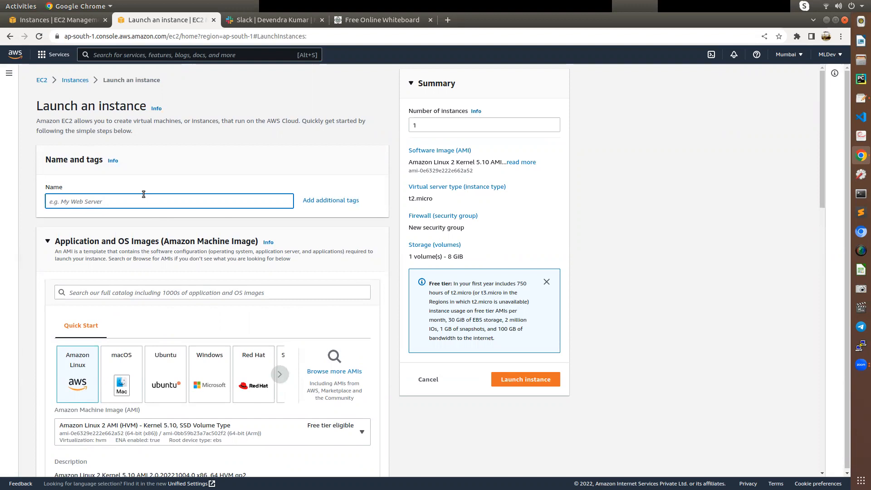
{"action": "type", "text": "testcloud"}
- Browse the Quickstart AMI catalog and select the free-tier-eligible Microsoft Windows Server 2012 R2 Base image for the instance
{"action": "scroll", "coordinate": [190, 247], "scroll_direction": "down", "scroll_amount": 3}
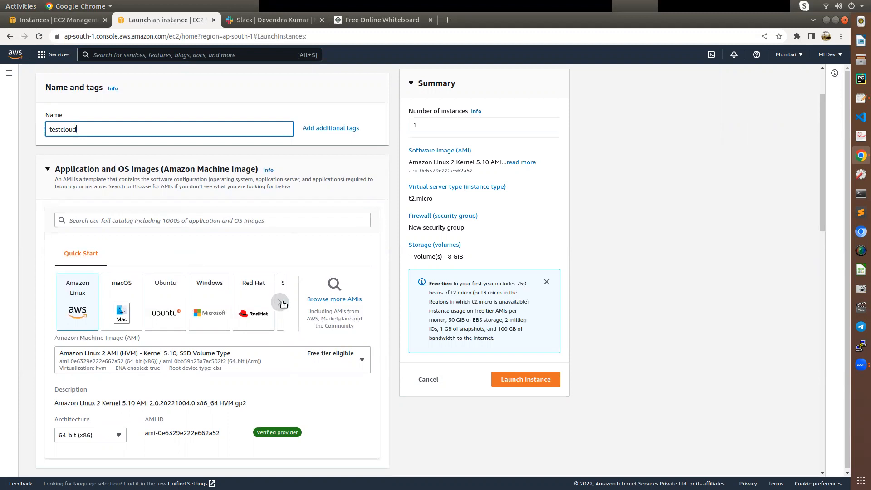
{"action": "left_click", "coordinate": [334, 299]}
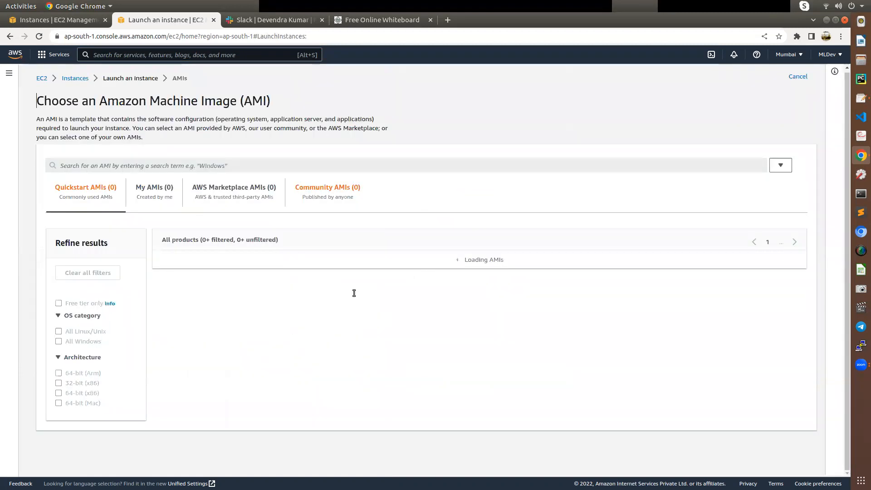
{"action": "scroll", "coordinate": [327, 303], "scroll_direction": "down", "scroll_amount": 5}
{"action": "scroll", "coordinate": [319, 314], "scroll_direction": "down", "scroll_amount": 5}
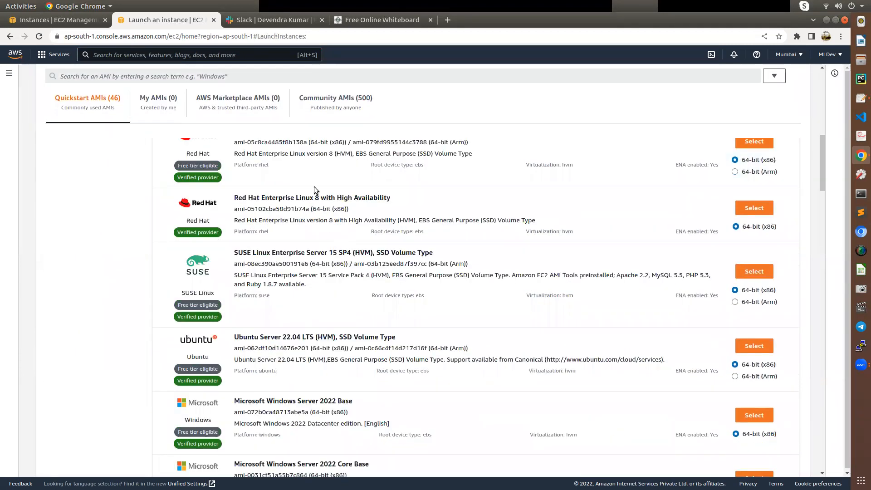
{"action": "scroll", "coordinate": [314, 187], "scroll_direction": "up", "scroll_amount": 10}
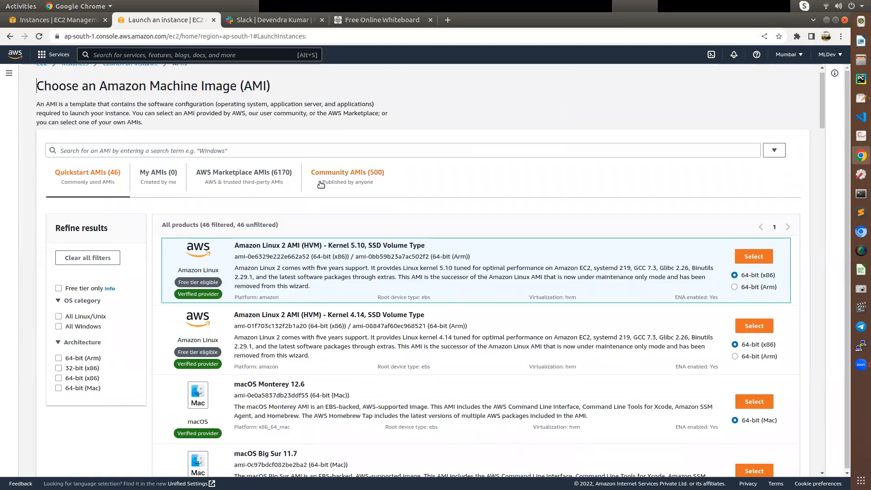
{"action": "scroll", "coordinate": [322, 239], "scroll_direction": "down", "scroll_amount": 2}
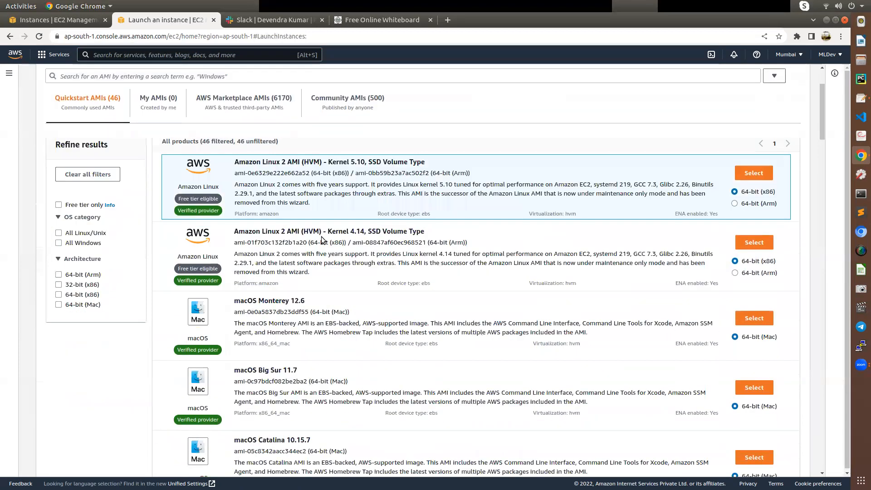
{"action": "scroll", "coordinate": [322, 240], "scroll_direction": "down", "scroll_amount": 8}
{"action": "scroll", "coordinate": [321, 235], "scroll_direction": "down", "scroll_amount": 4}
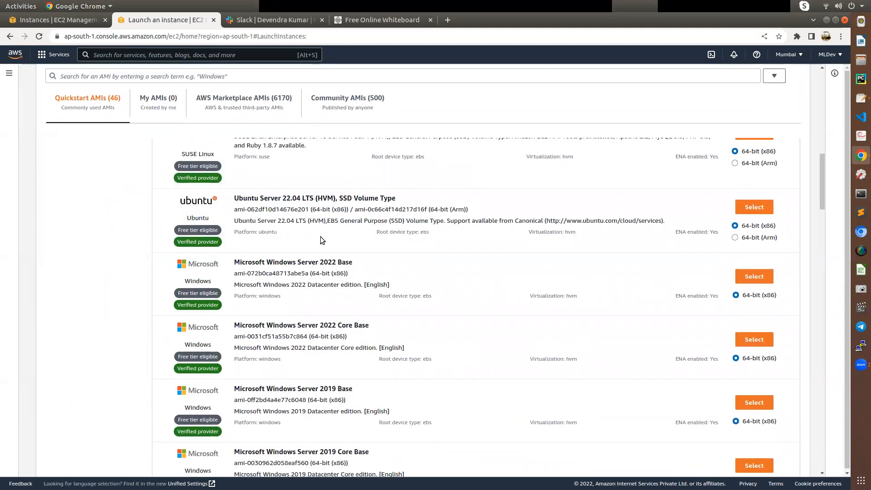
{"action": "scroll", "coordinate": [320, 240], "scroll_direction": "down", "scroll_amount": 8}
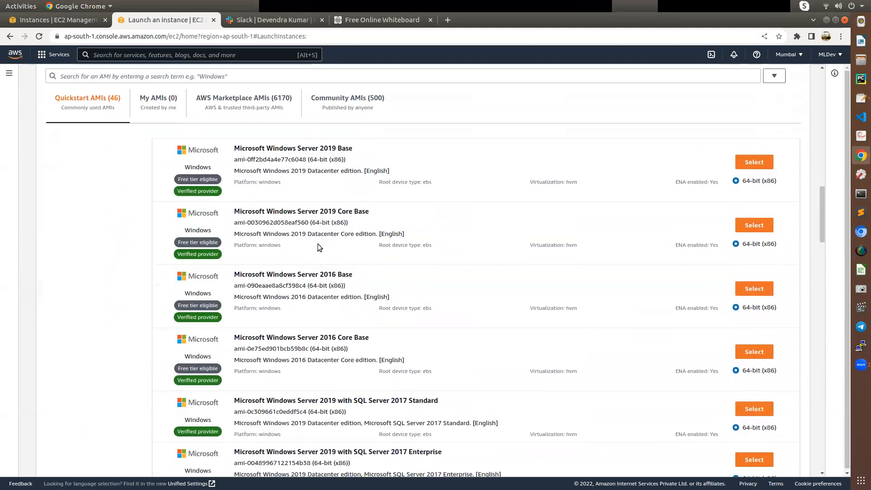
{"action": "scroll", "coordinate": [317, 244], "scroll_direction": "down", "scroll_amount": 6}
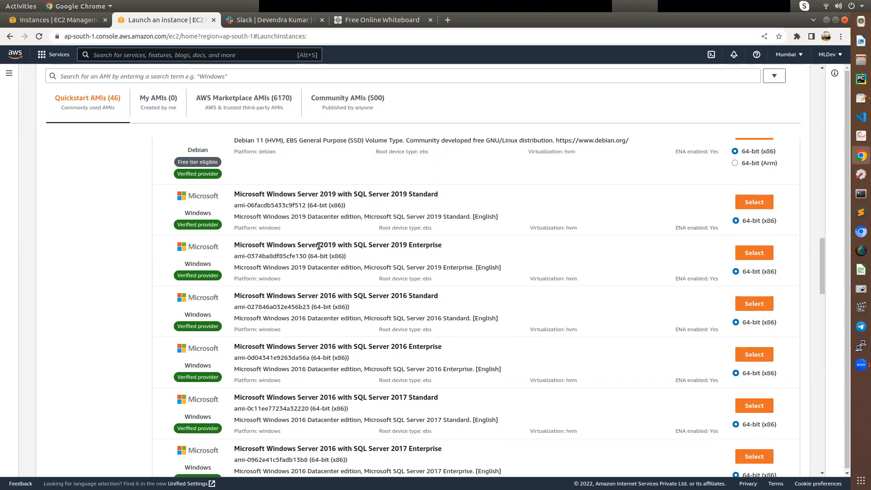
{"action": "scroll", "coordinate": [319, 246], "scroll_direction": "down", "scroll_amount": 2}
{"action": "scroll", "coordinate": [319, 246], "scroll_direction": "down", "scroll_amount": 5}
{"action": "scroll", "coordinate": [318, 246], "scroll_direction": "down", "scroll_amount": 1}
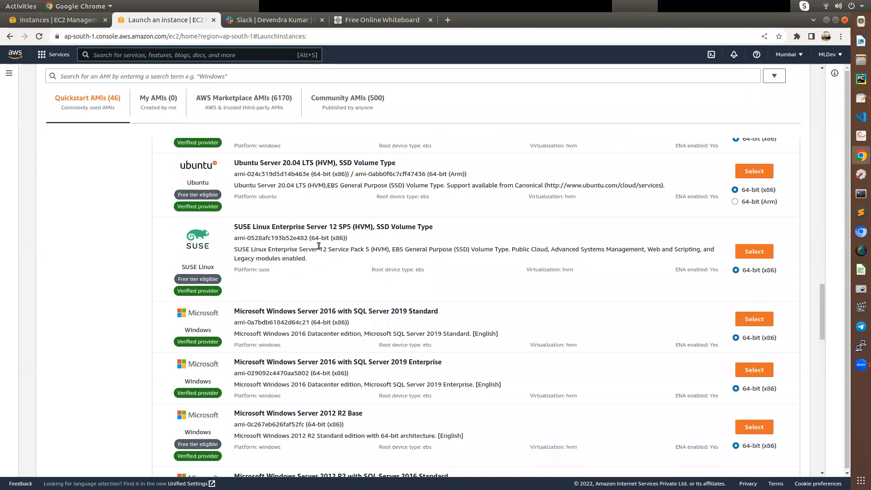
{"action": "scroll", "coordinate": [319, 246], "scroll_direction": "down", "scroll_amount": 3}
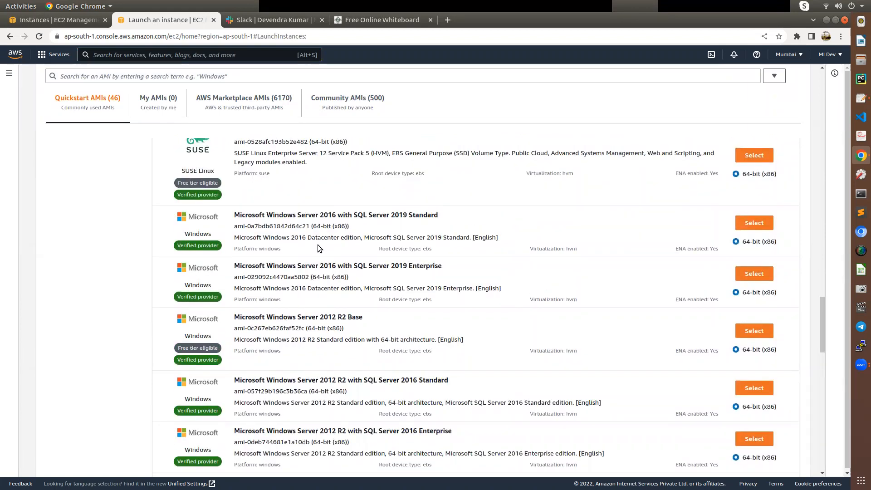
{"action": "scroll", "coordinate": [388, 288], "scroll_direction": "down", "scroll_amount": 1}
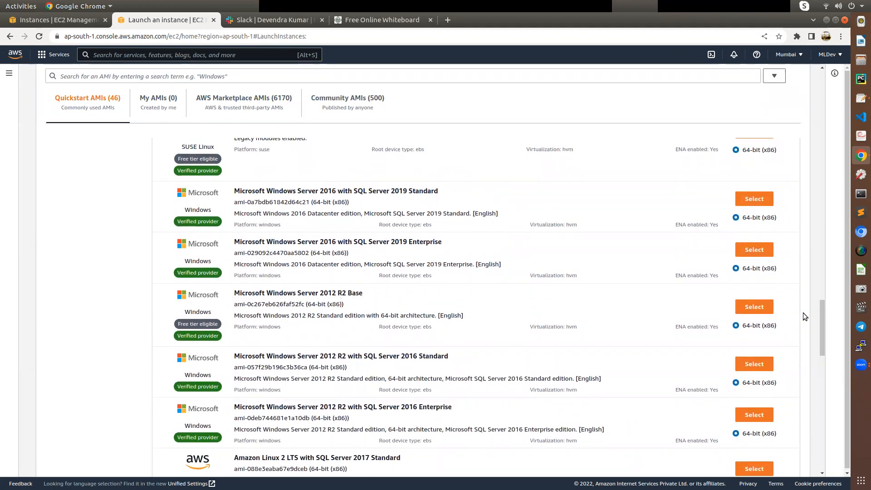
{"action": "left_click", "coordinate": [754, 307]}
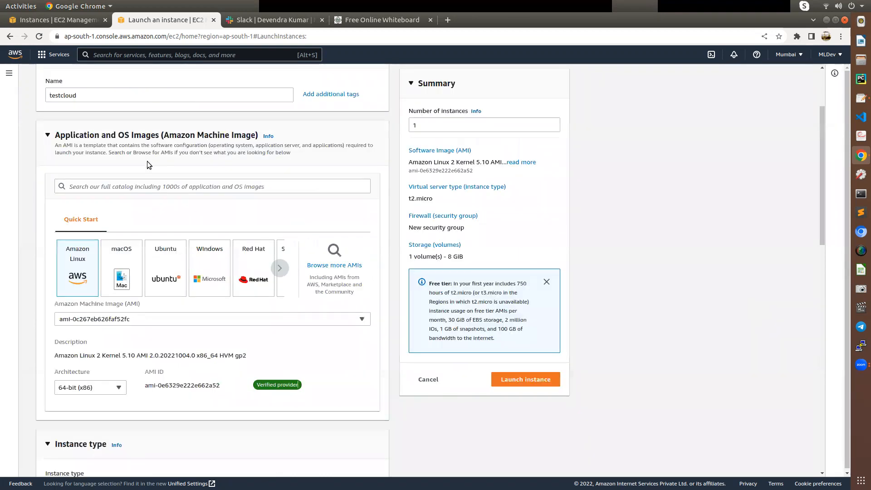
- Review the chosen image and instance type, and assign the existing key pair named test for login
{"action": "scroll", "coordinate": [155, 176], "scroll_direction": "down", "scroll_amount": 5}
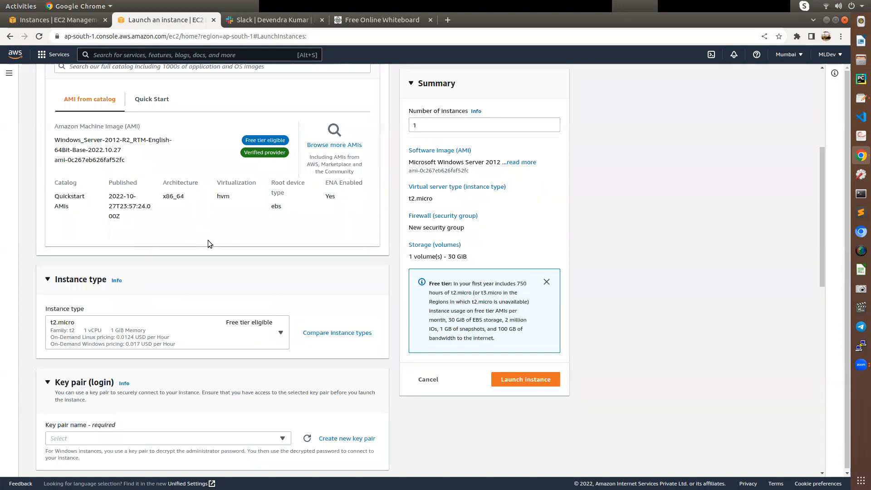
{"action": "scroll", "coordinate": [135, 241], "scroll_direction": "up", "scroll_amount": 2}
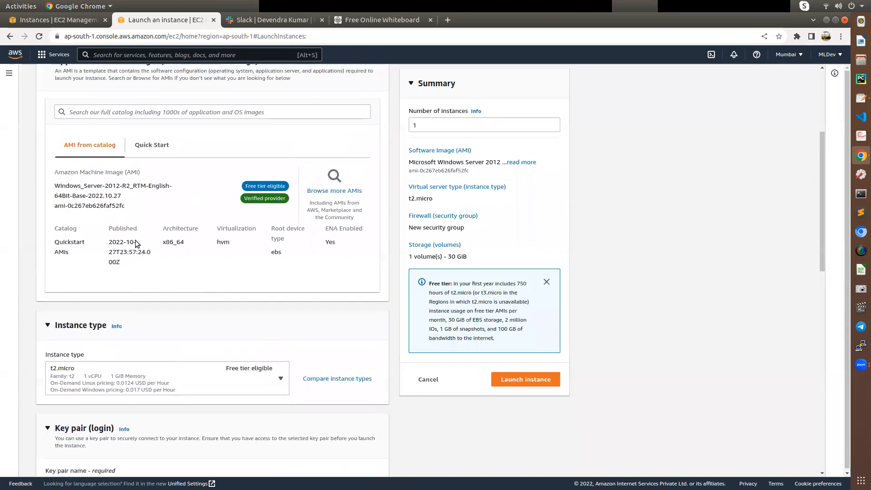
{"action": "scroll", "coordinate": [135, 240], "scroll_direction": "down", "scroll_amount": 3}
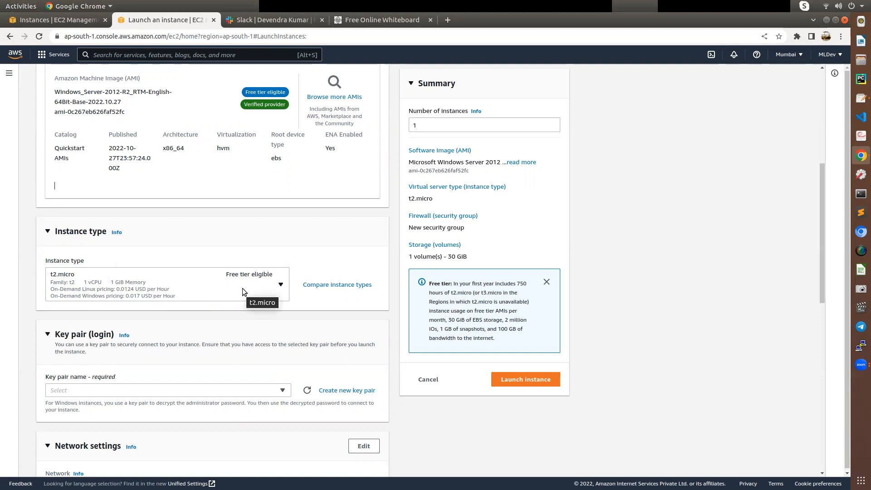
{"action": "scroll", "coordinate": [242, 287], "scroll_direction": "down", "scroll_amount": 2}
{"action": "scroll", "coordinate": [242, 287], "scroll_direction": "down", "scroll_amount": 1}
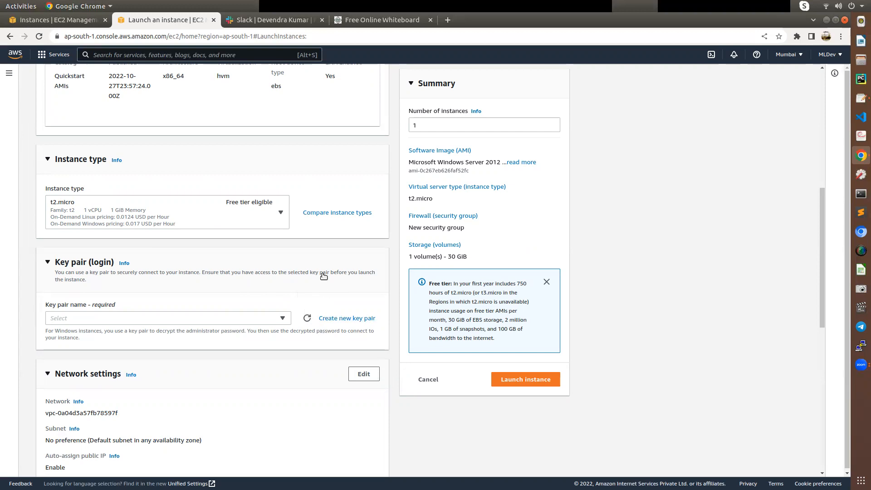
{"action": "left_click", "coordinate": [283, 318]}
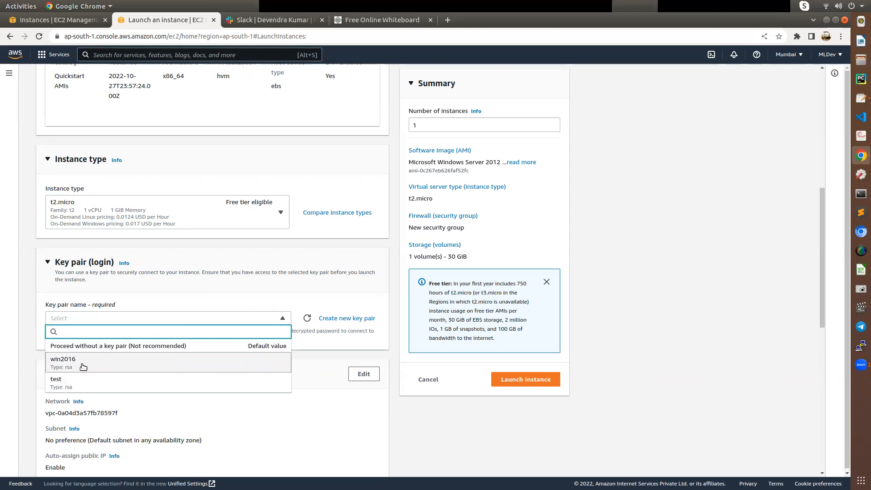
{"action": "left_click", "coordinate": [114, 383]}
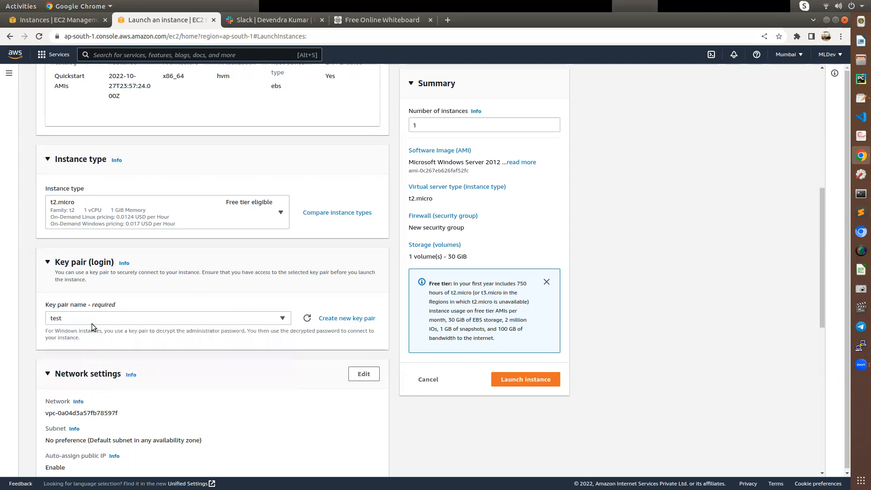
{"action": "left_click", "coordinate": [275, 320]}
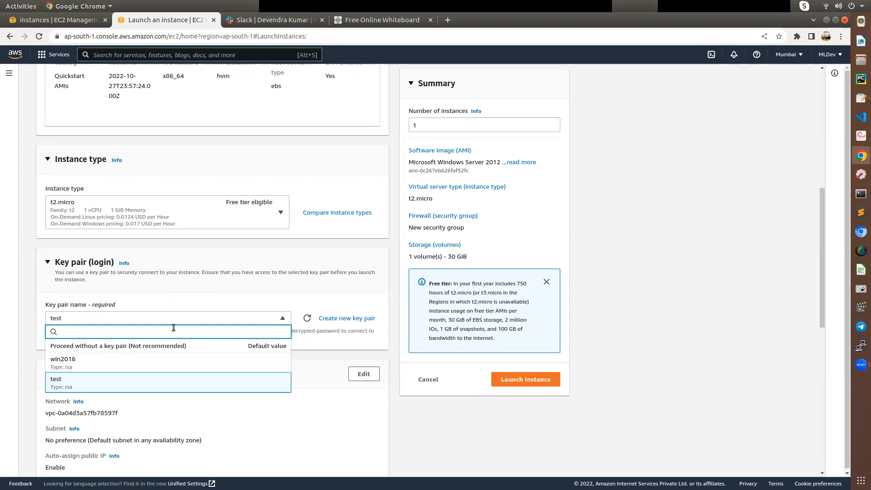
{"action": "left_click", "coordinate": [185, 315]}
- Launch the instance with a new security group allowing RDP from anywhere and a 30 GiB gp2 root volume, and expand the launch details
{"action": "scroll", "coordinate": [260, 364], "scroll_direction": "down", "scroll_amount": 5}
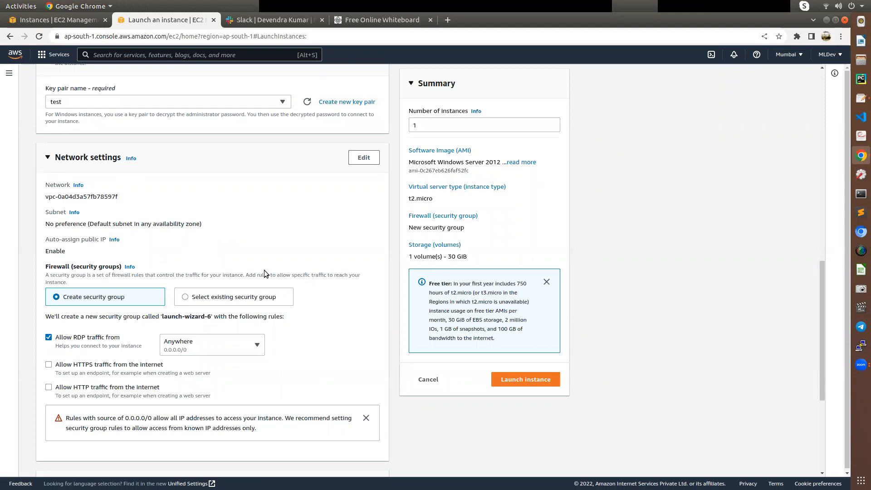
{"action": "scroll", "coordinate": [242, 243], "scroll_direction": "down", "scroll_amount": 3}
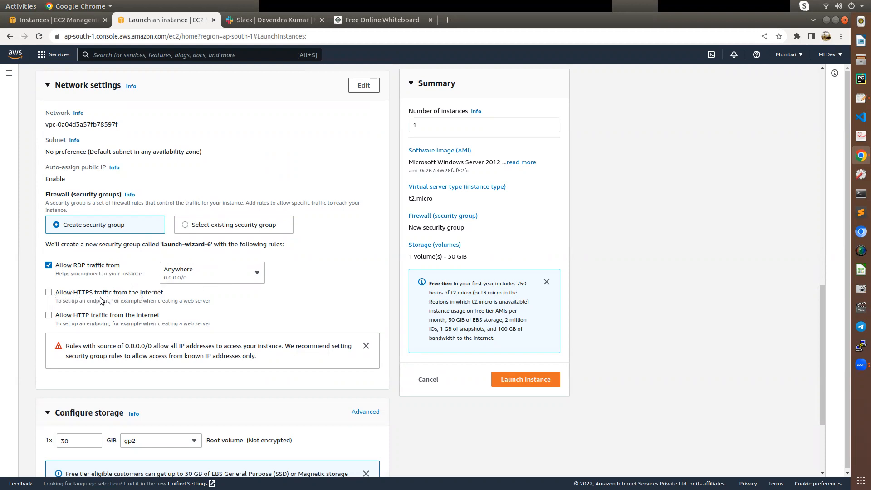
{"action": "left_click", "coordinate": [49, 293]}
{"action": "left_click", "coordinate": [49, 293]}
{"action": "left_click", "coordinate": [48, 293]}
{"action": "scroll", "coordinate": [122, 298], "scroll_direction": "down", "scroll_amount": 4}
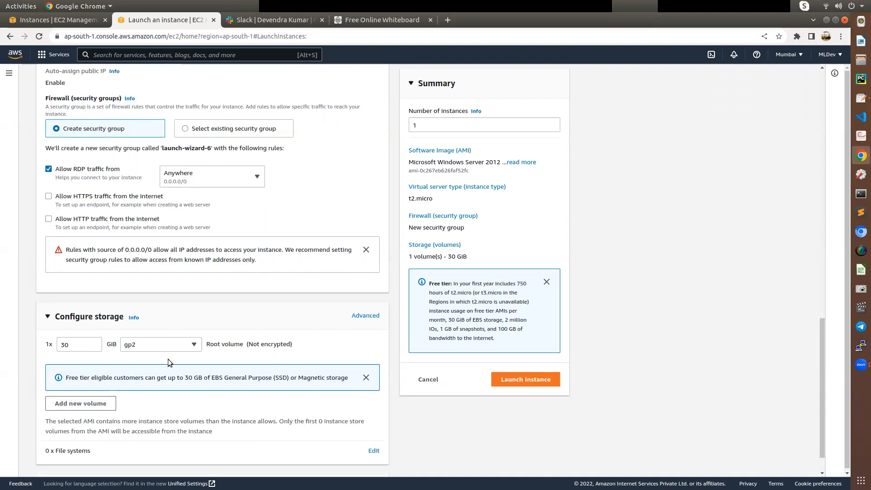
{"action": "scroll", "coordinate": [168, 358], "scroll_direction": "down", "scroll_amount": 2}
{"action": "scroll", "coordinate": [196, 347], "scroll_direction": "down", "scroll_amount": 1}
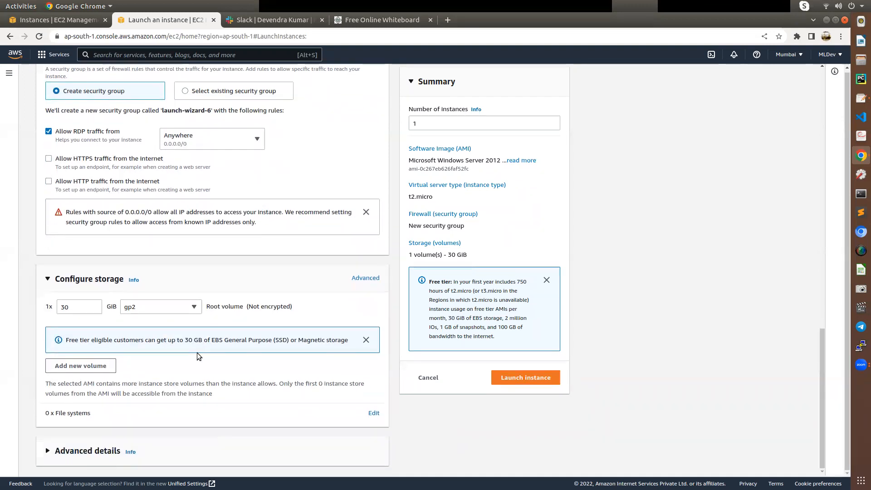
{"action": "left_click", "coordinate": [517, 374]}
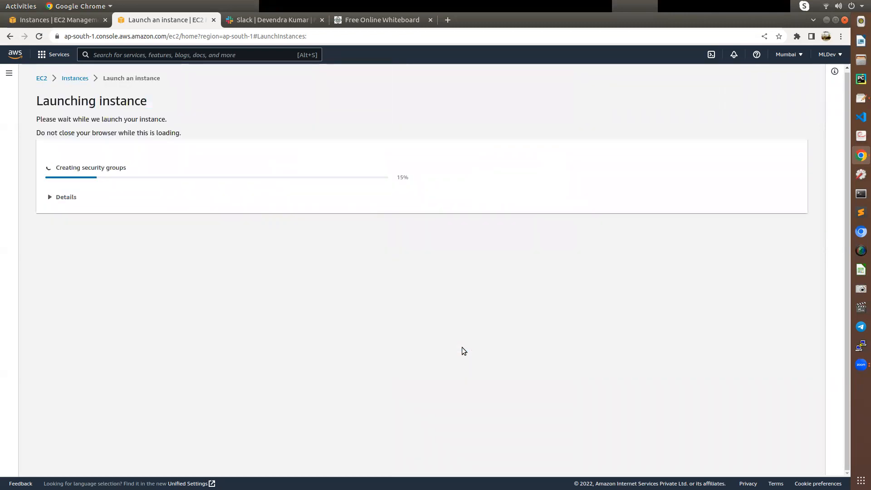
{"action": "left_click", "coordinate": [50, 197]}
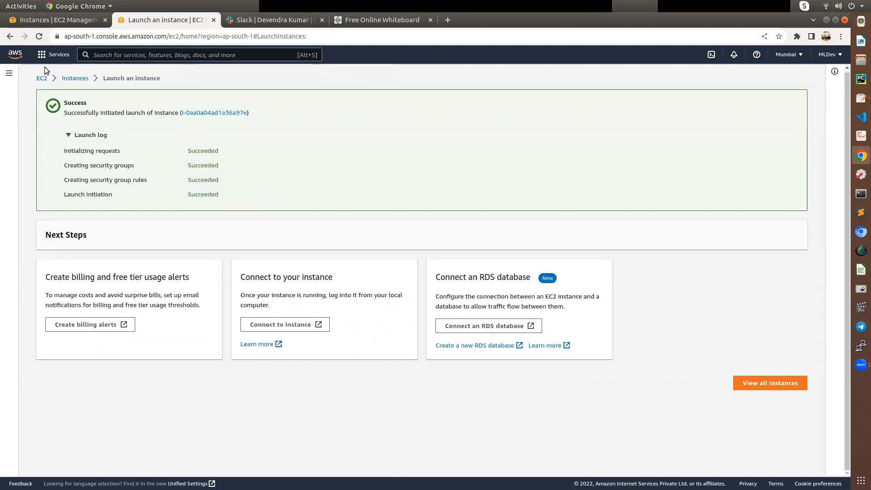
- Open the instances list and monitor testcloud's instance state and status checks, refreshing the page between checks
{"action": "left_click", "coordinate": [72, 78]}
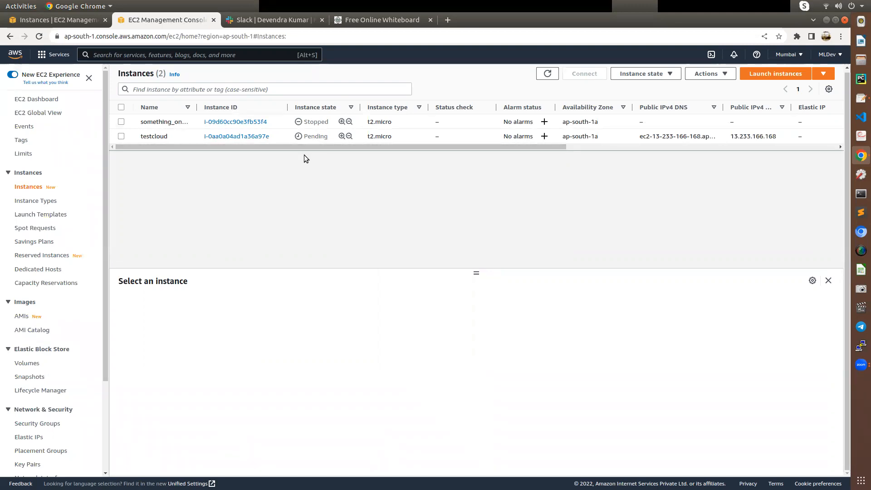
{"action": "left_click", "coordinate": [38, 36]}
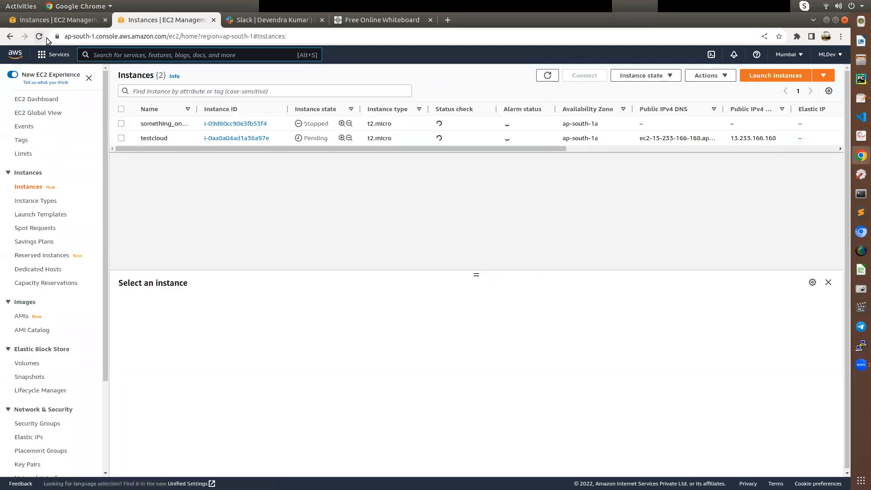
{"action": "left_click", "coordinate": [318, 137]}
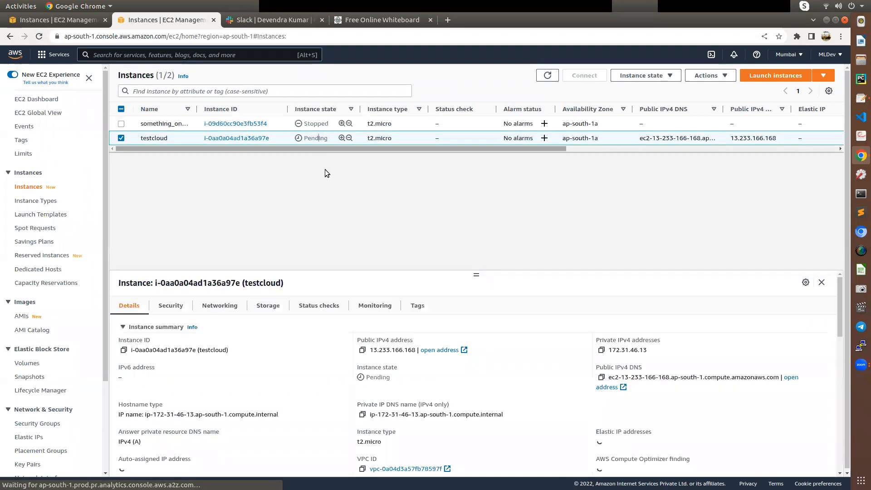
{"action": "left_click", "coordinate": [318, 307]}
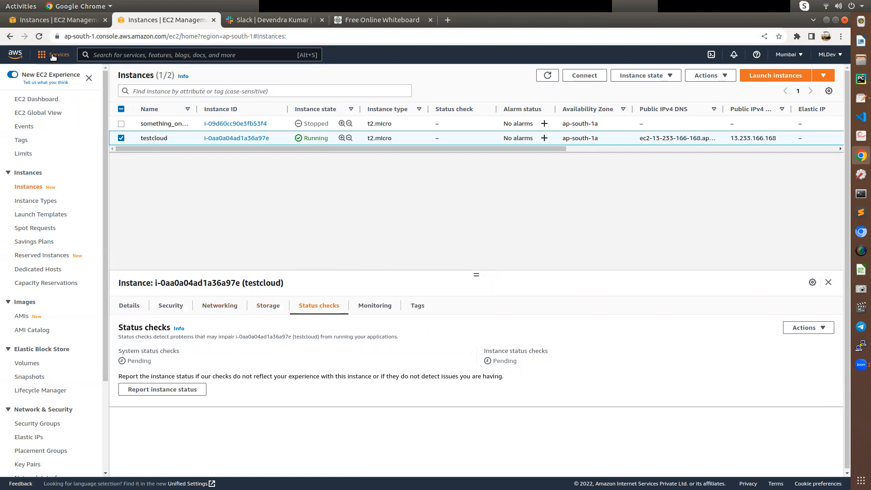
{"action": "left_click", "coordinate": [39, 36]}
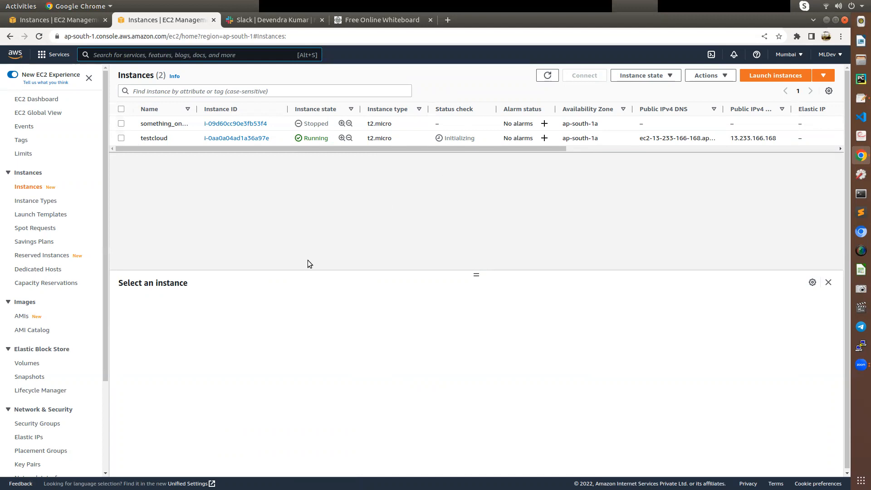
{"action": "left_click", "coordinate": [283, 138]}
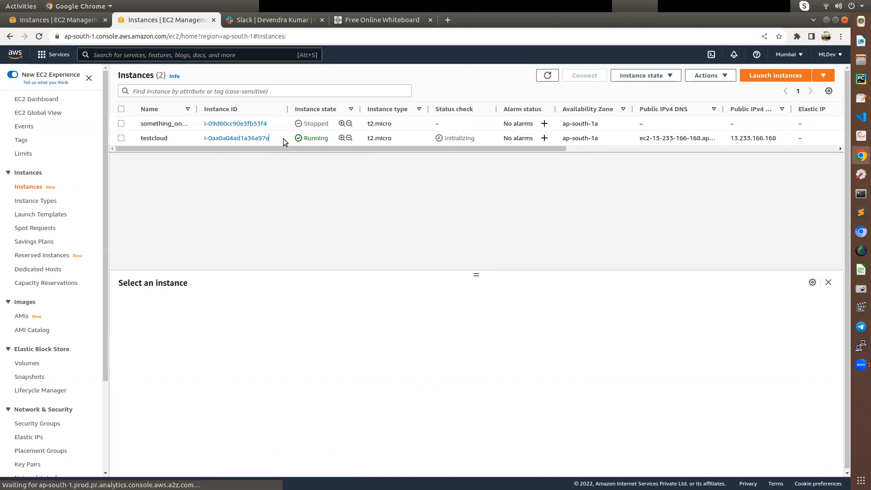
{"action": "left_click", "coordinate": [312, 307]}
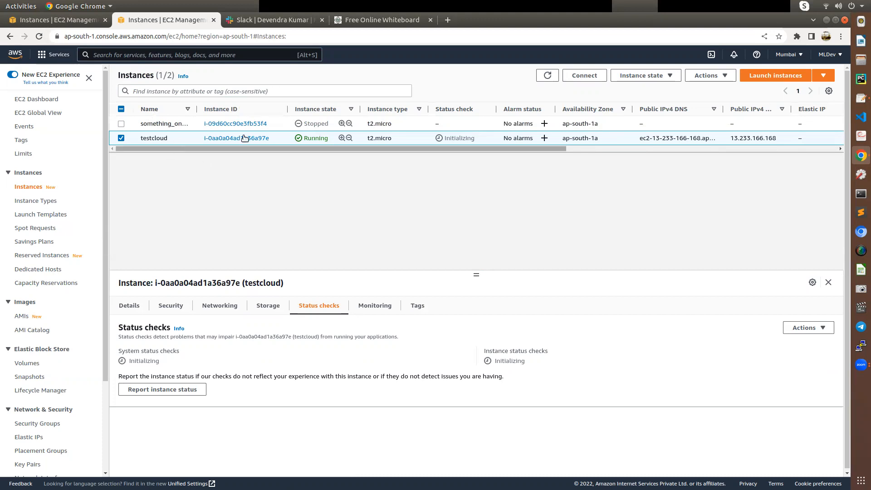
{"action": "left_click", "coordinate": [41, 37]}
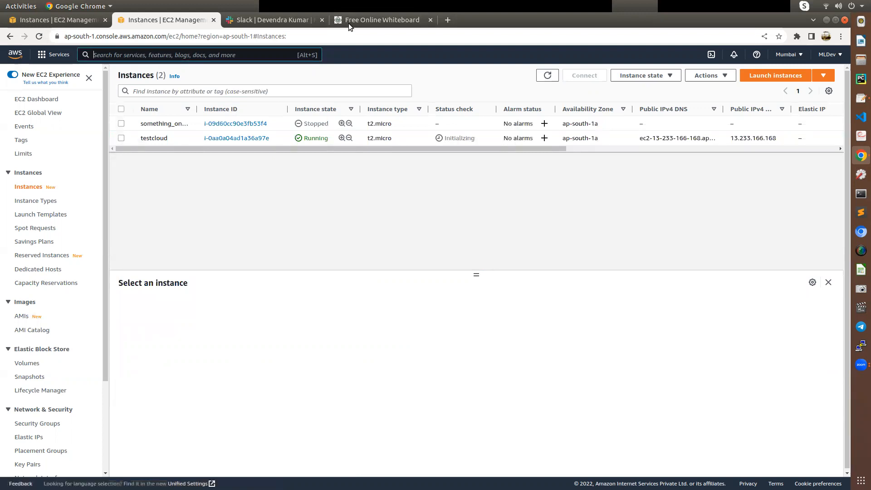
- Mark the Login In EC2-Instance item on the whiteboard outline and return to the EC2 instances list
{"action": "left_click", "coordinate": [348, 23]}
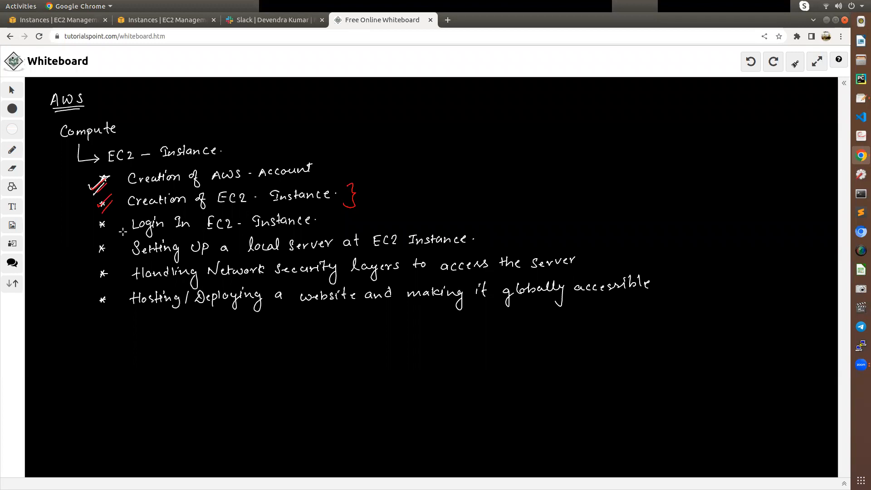
{"action": "left_click_drag", "start_coordinate": [97, 228], "coordinate": [117, 219]}
{"action": "left_click", "coordinate": [184, 19]}
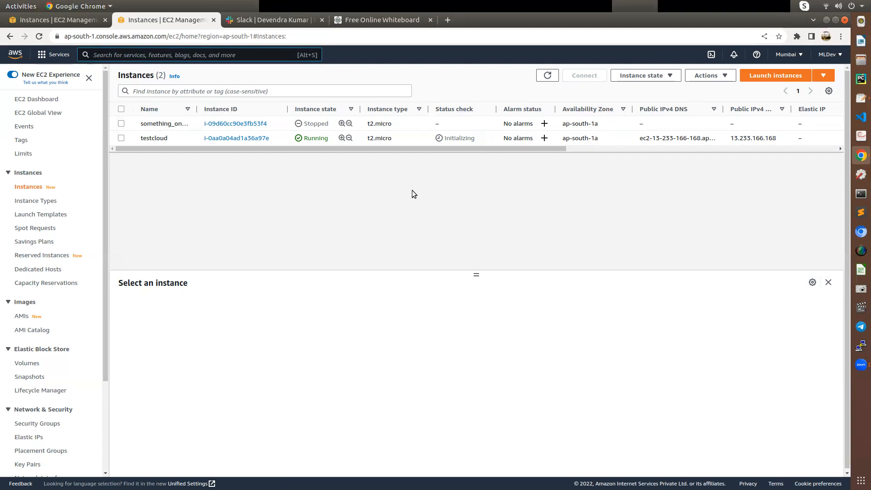
- Open the RDP client connection options for the testcloud instance and download its remote desktop file
{"action": "left_click", "coordinate": [187, 137]}
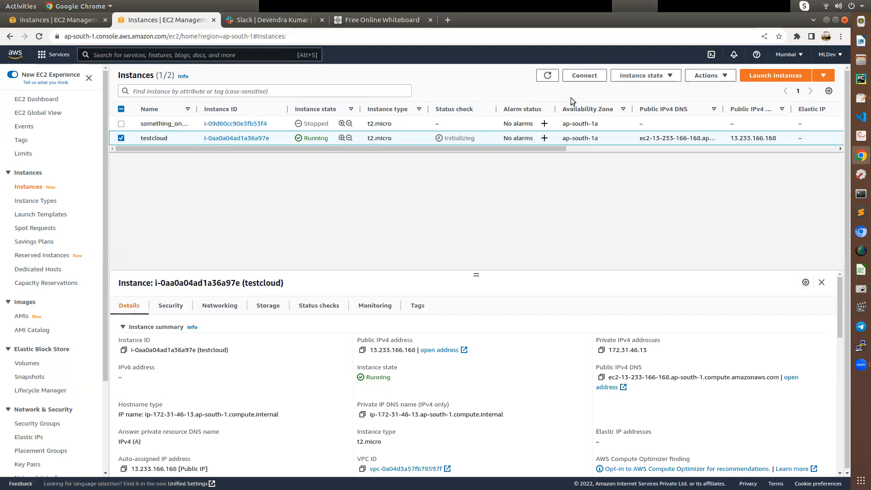
{"action": "left_click", "coordinate": [584, 75]}
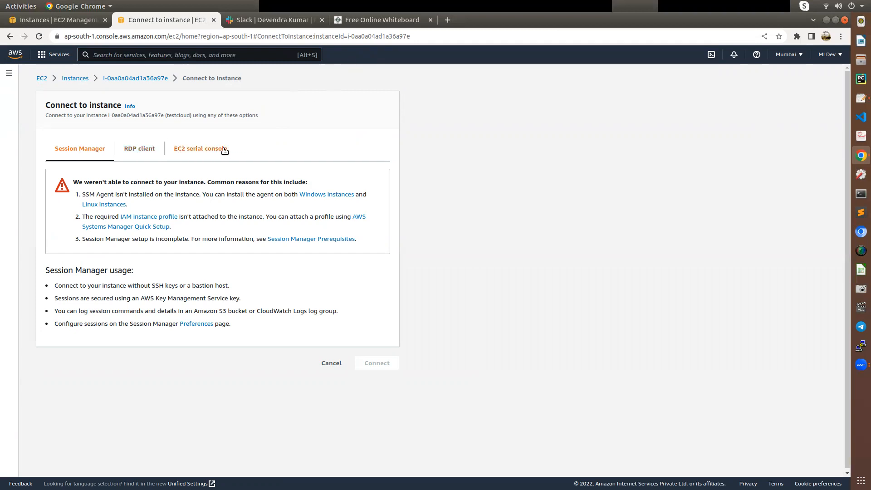
{"action": "left_click", "coordinate": [148, 149]}
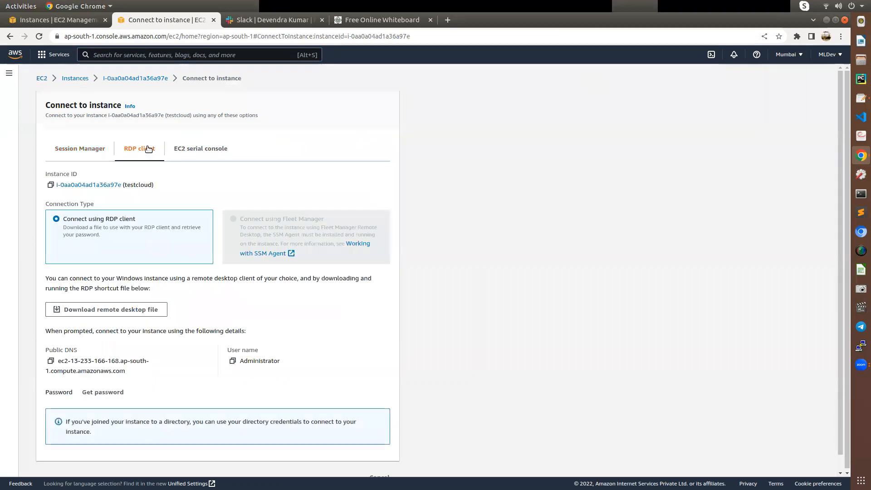
{"action": "left_click", "coordinate": [129, 312]}
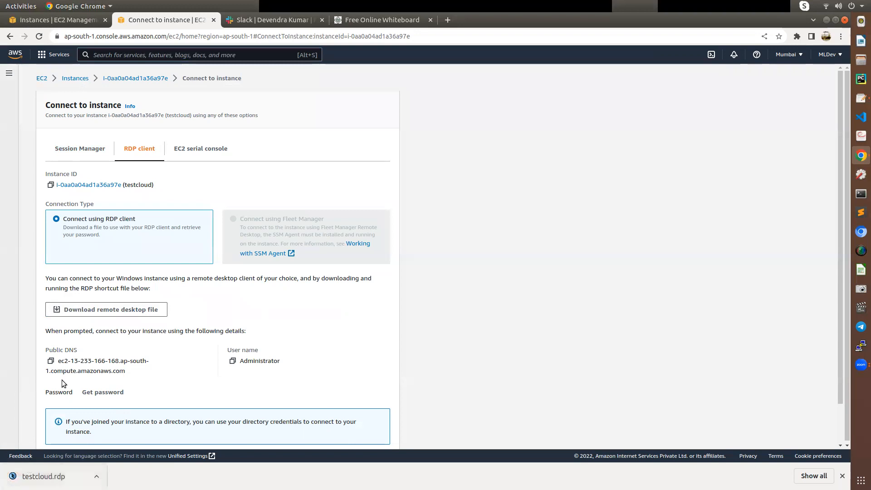
- Open the downloaded testcloud.rdp file in Remmina, accept the certificate, and move the login dialog clear of the connection details
{"action": "left_click", "coordinate": [50, 476]}
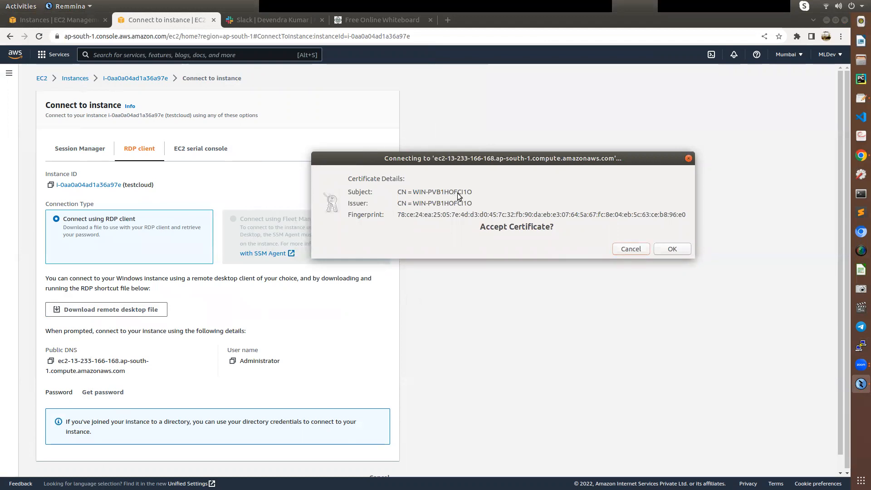
{"action": "left_click", "coordinate": [670, 249]}
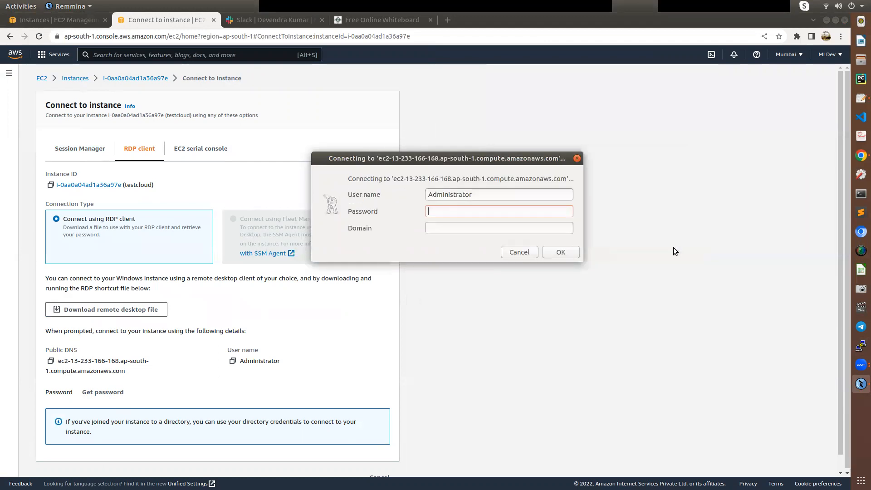
{"action": "left_click_drag", "start_coordinate": [454, 162], "coordinate": [594, 175]}
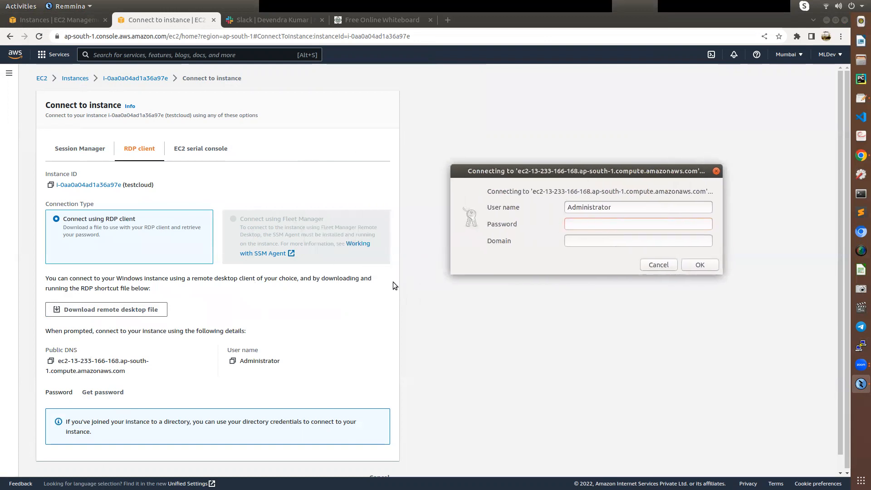
- Copy the instance's public DNS from the EC2 console and paste it as the domain in the Remmina login dialog
{"action": "left_click", "coordinate": [52, 361]}
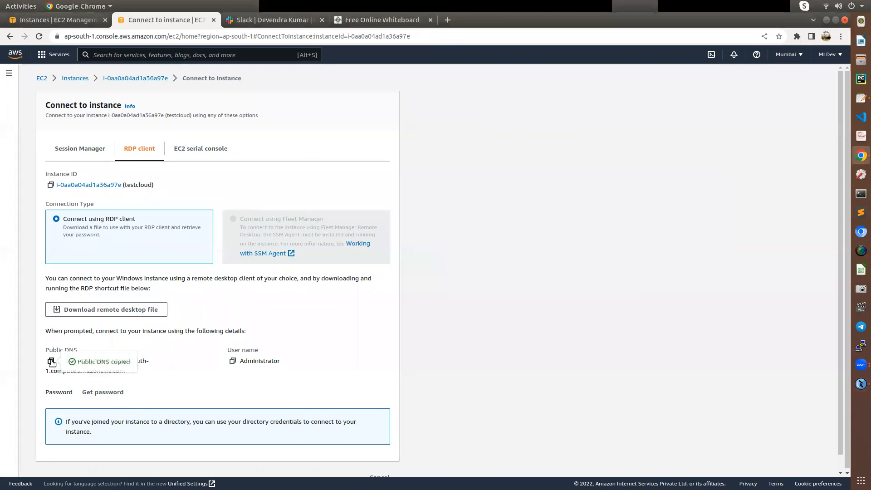
{"action": "left_click", "coordinate": [860, 383]}
{"action": "left_click", "coordinate": [580, 240]}
{"action": "right_click", "coordinate": [579, 240]}
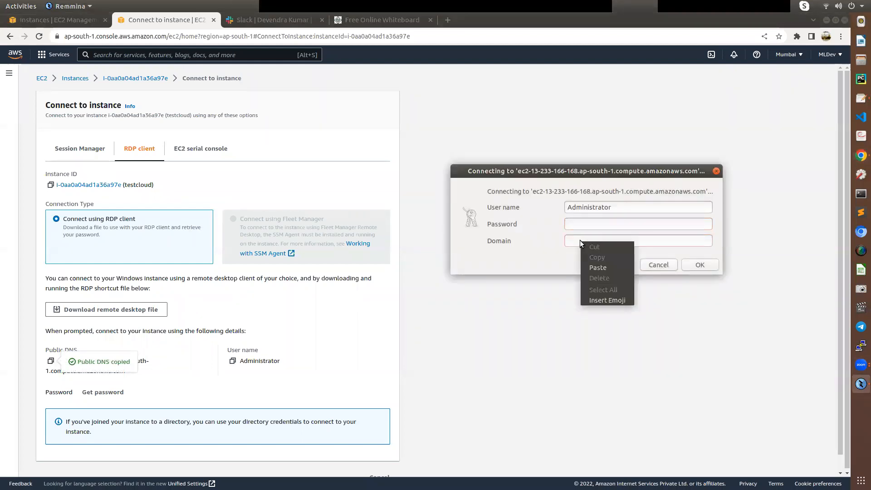
{"action": "left_click", "coordinate": [594, 267]}
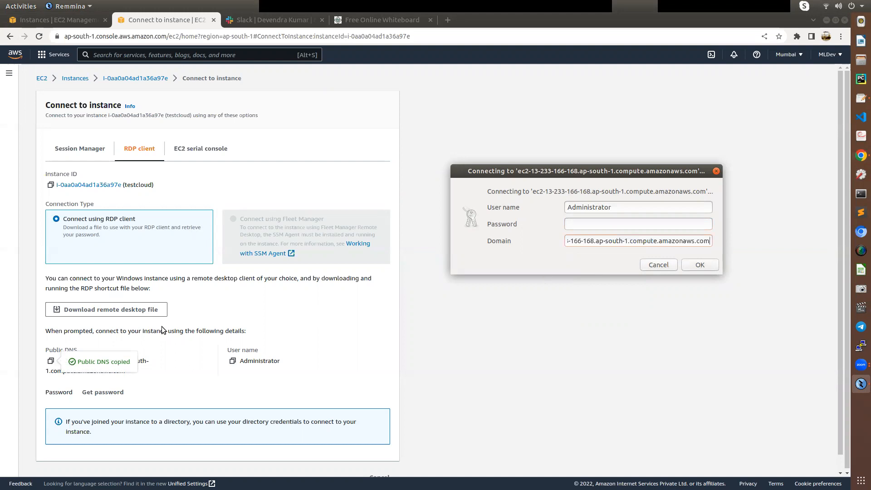
- Retrieve the instance's Windows administrator password by uploading the private key file test.pem and decrypting it
{"action": "left_click", "coordinate": [138, 388]}
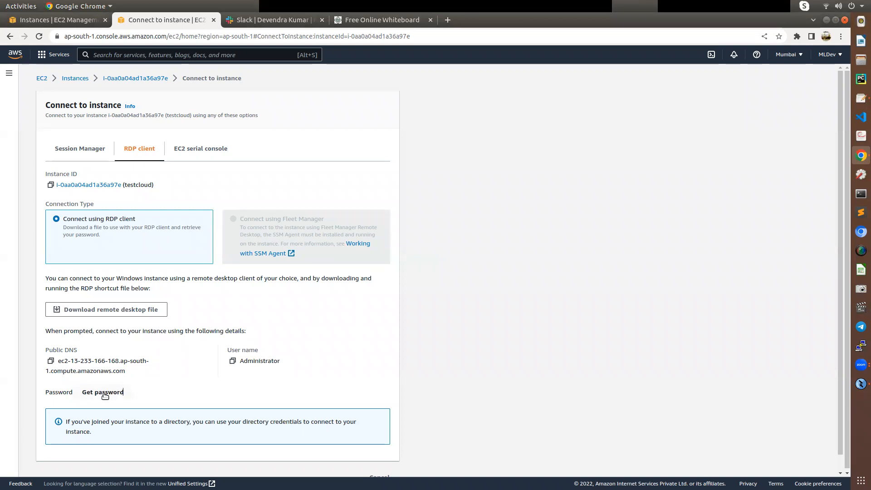
{"action": "left_click", "coordinate": [104, 395]}
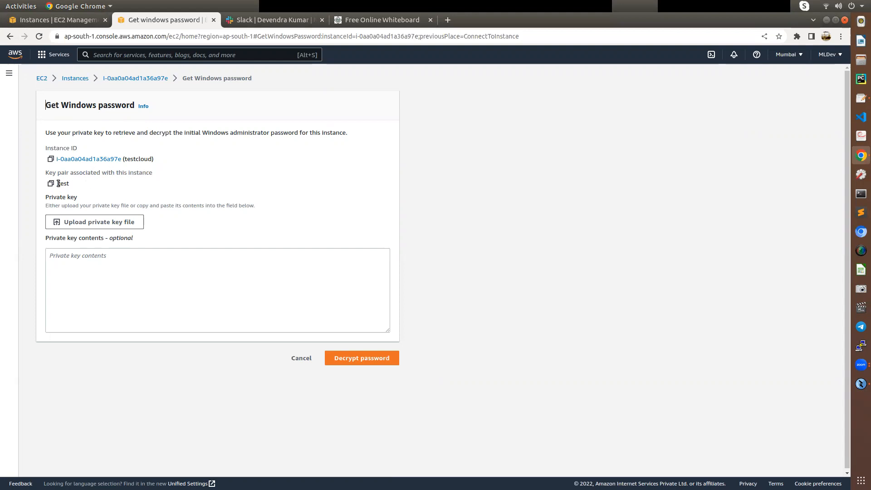
{"action": "left_click", "coordinate": [79, 223]}
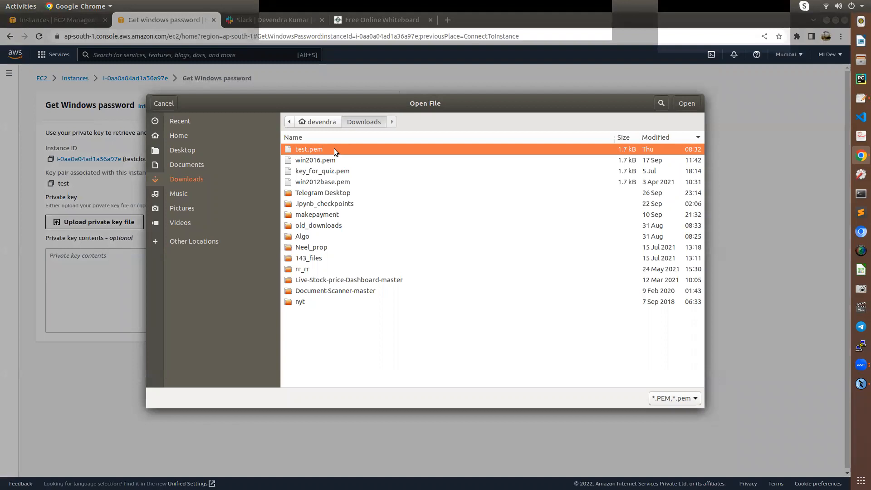
{"action": "left_click", "coordinate": [688, 102]}
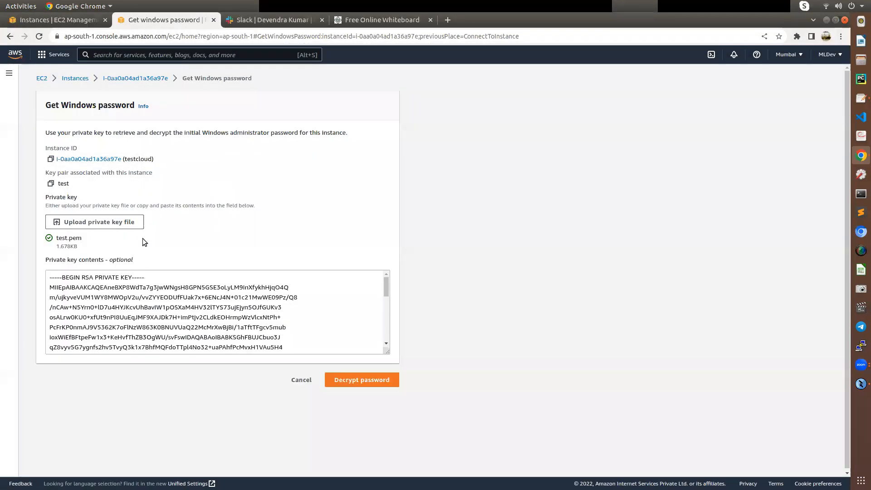
{"action": "left_click", "coordinate": [379, 381]}
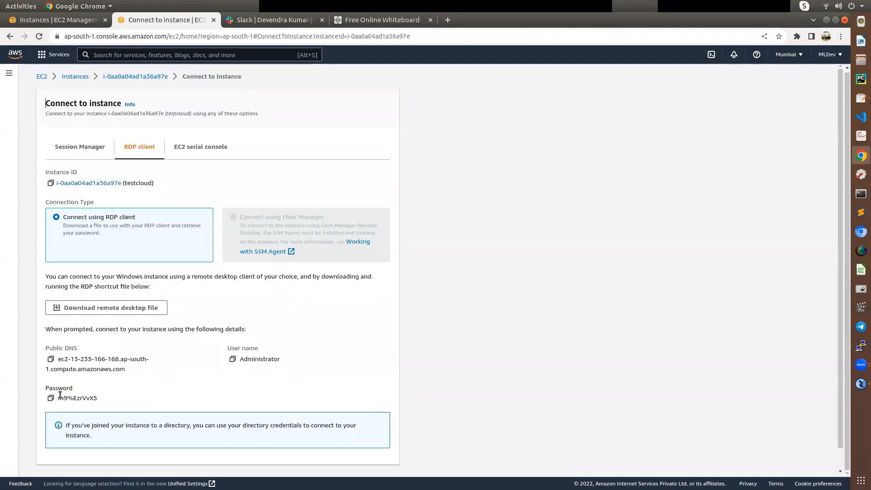
- Copy the decrypted administrator password into the password field of the Remmina login dialog and submit the login
{"action": "left_click", "coordinate": [50, 397]}
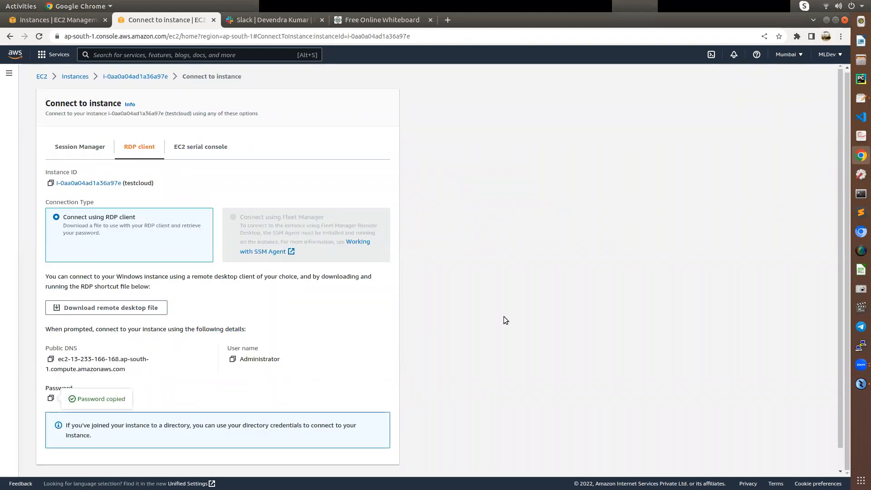
{"action": "left_click", "coordinate": [860, 383]}
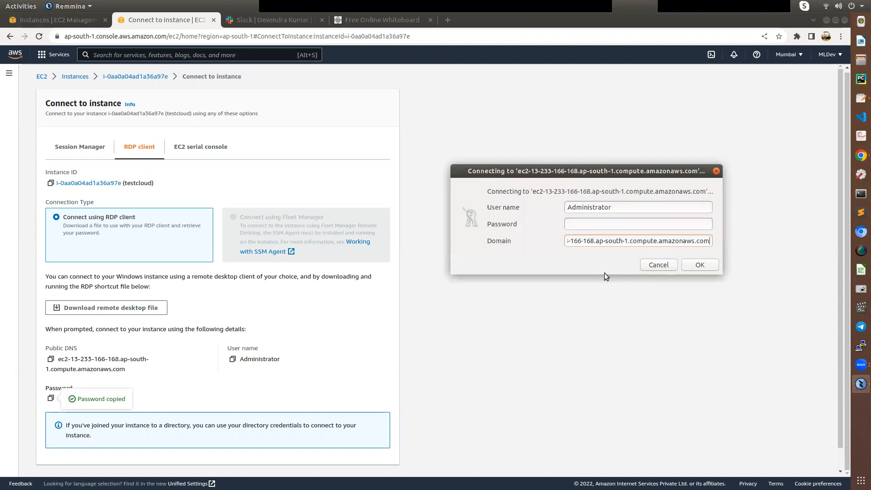
{"action": "right_click", "coordinate": [601, 226]}
{"action": "left_click", "coordinate": [617, 250]}
{"action": "left_click", "coordinate": [700, 266]}
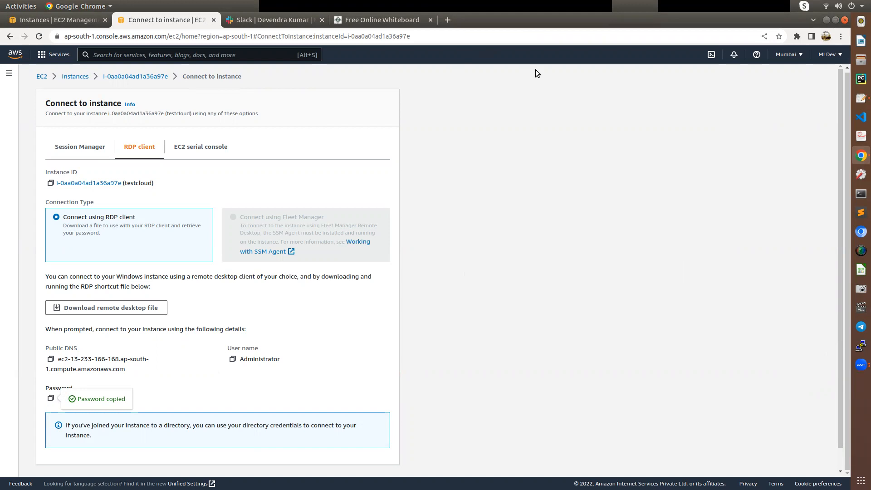
{"action": "left_click", "coordinate": [786, 5]}
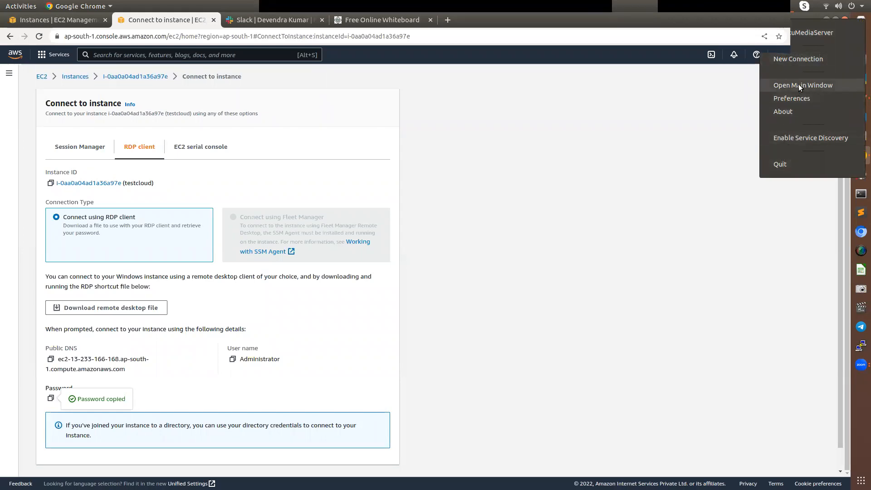
{"action": "left_click", "coordinate": [687, 138]}
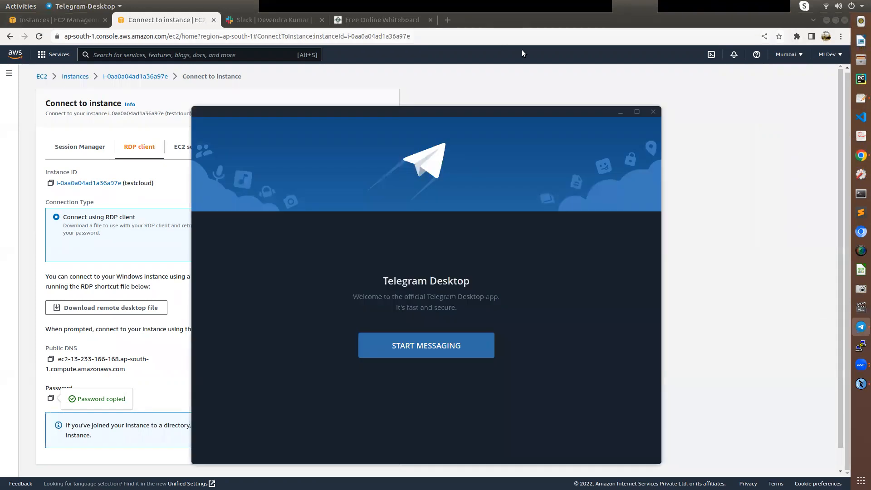
{"action": "left_click", "coordinate": [653, 112]}
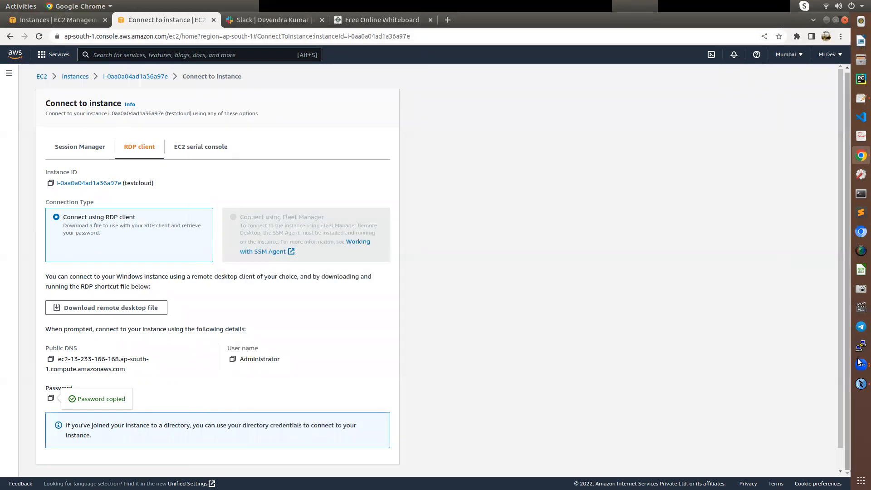
- Bring up the instance's remote desktop session in Remmina in full screen, and minimize it after the Windows desktop loads
{"action": "left_click", "coordinate": [861, 383]}
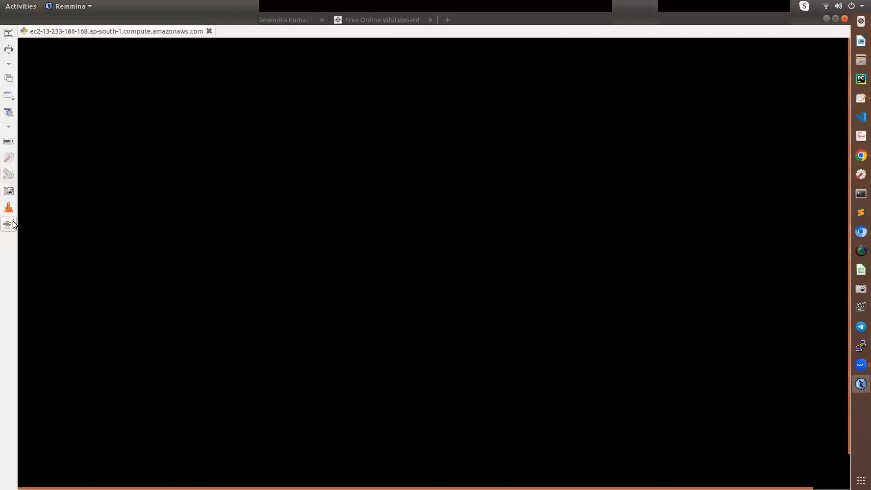
{"action": "left_click", "coordinate": [9, 49]}
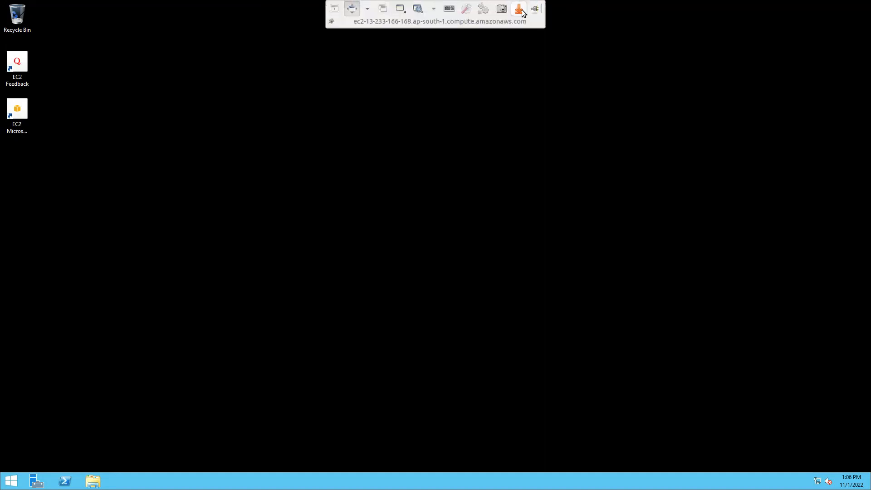
{"action": "left_click", "coordinate": [517, 7]}
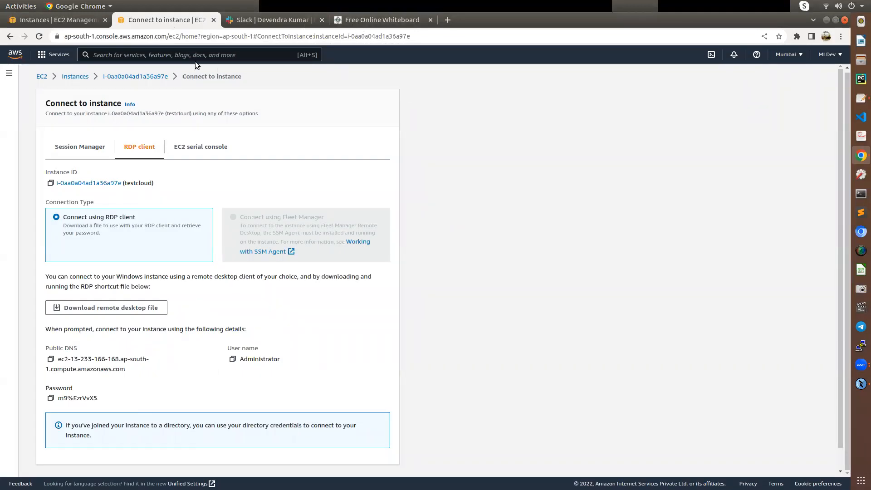
- On the online whiteboard, write an underlined "I.P." heading in red and draw an arrow down to the word "Static"
{"action": "left_click", "coordinate": [337, 22]}
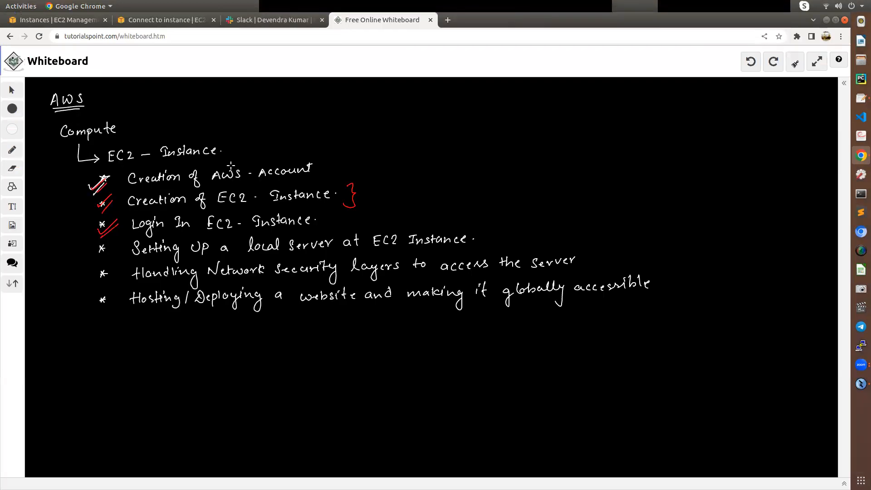
{"action": "left_click_drag", "start_coordinate": [589, 108], "coordinate": [602, 107]}
{"action": "left_click_drag", "start_coordinate": [596, 108], "coordinate": [595, 119]}
{"action": "mouse_move", "coordinate": [591, 119]}
{"action": "left_mouse_down"}
{"action": "mouse_move", "coordinate": [624, 122]}
{"action": "mouse_move", "coordinate": [570, 151]}
{"action": "mouse_move", "coordinate": [581, 150]}
{"action": "mouse_move", "coordinate": [555, 169]}
{"action": "mouse_move", "coordinate": [563, 169]}
{"action": "left_mouse_up"}
{"action": "left_click", "coordinate": [603, 116]}
{"action": "left_click", "coordinate": [622, 110]}
{"action": "left_click_drag", "start_coordinate": [561, 162], "coordinate": [581, 169]}
{"action": "mouse_move", "coordinate": [585, 161]}
{"action": "left_mouse_down"}
{"action": "mouse_move", "coordinate": [587, 169]}
{"action": "mouse_move", "coordinate": [590, 162]}
{"action": "left_mouse_up"}
{"action": "left_click_drag", "start_coordinate": [595, 162], "coordinate": [593, 168]}
- Draw a second arrow from the "I.P." heading and write "Dynamic" at its end
{"action": "left_click_drag", "start_coordinate": [617, 132], "coordinate": [652, 145]}
{"action": "left_click_drag", "start_coordinate": [651, 139], "coordinate": [649, 166]}
{"action": "mouse_move", "coordinate": [666, 161]}
{"action": "left_mouse_down"}
{"action": "mouse_move", "coordinate": [669, 172]}
{"action": "mouse_move", "coordinate": [714, 166]}
{"action": "left_mouse_up"}
{"action": "mouse_move", "coordinate": [724, 155]}
{"action": "left_mouse_down"}
{"action": "mouse_move", "coordinate": [718, 166]}
{"action": "mouse_move", "coordinate": [716, 151]}
{"action": "left_mouse_up"}
- Outline "Static" and "Dynamic" with clouds, adding a short downward arrow below "Static" and marking strokes beside "Dynamic"
{"action": "mouse_move", "coordinate": [608, 156]}
{"action": "left_mouse_down"}
{"action": "mouse_move", "coordinate": [541, 161]}
{"action": "mouse_move", "coordinate": [604, 178]}
{"action": "mouse_move", "coordinate": [609, 163]}
{"action": "left_mouse_up"}
{"action": "mouse_move", "coordinate": [657, 146]}
{"action": "left_mouse_down"}
{"action": "mouse_move", "coordinate": [644, 170]}
{"action": "mouse_move", "coordinate": [696, 171]}
{"action": "mouse_move", "coordinate": [719, 140]}
{"action": "mouse_move", "coordinate": [652, 146]}
{"action": "left_mouse_up"}
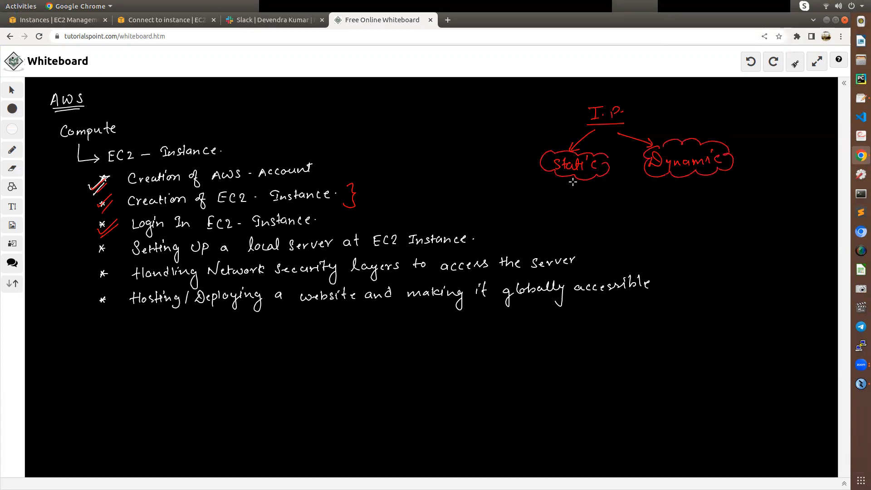
{"action": "left_click_drag", "start_coordinate": [569, 179], "coordinate": [570, 190]}
{"action": "mouse_move", "coordinate": [728, 151]}
{"action": "left_mouse_down"}
{"action": "mouse_move", "coordinate": [744, 139]}
{"action": "mouse_move", "coordinate": [732, 153]}
{"action": "left_mouse_up"}
- View the Elastic IP addresses page in the EC2 console and return to the Instances list
{"action": "left_click", "coordinate": [66, 19]}
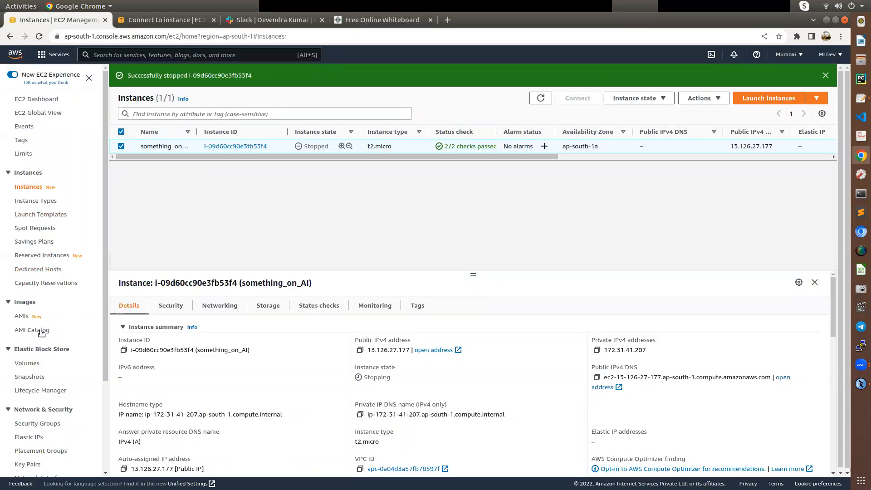
{"action": "scroll", "coordinate": [33, 383], "scroll_direction": "down", "scroll_amount": 2}
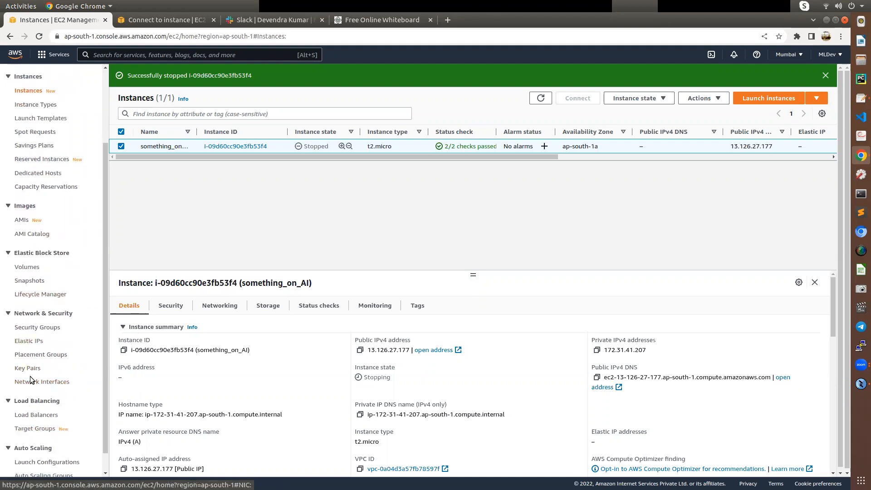
{"action": "left_click", "coordinate": [29, 341]}
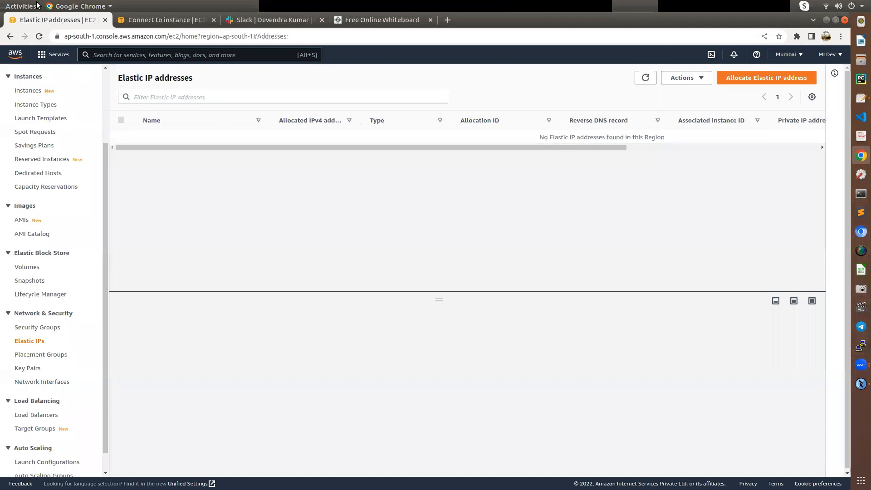
{"action": "left_click", "coordinate": [35, 92]}
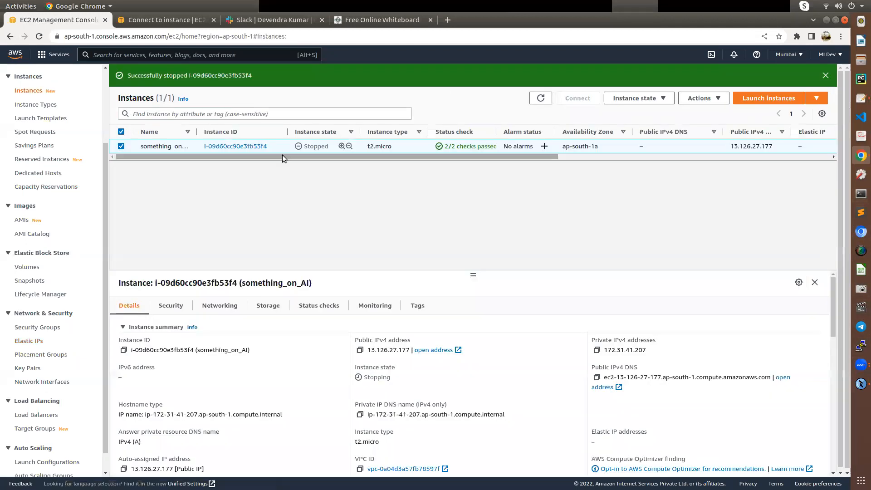
- Show the instance's remote Windows desktop in Remmina once more and minimize it to return to the EC2 console
{"action": "left_click", "coordinate": [860, 384]}
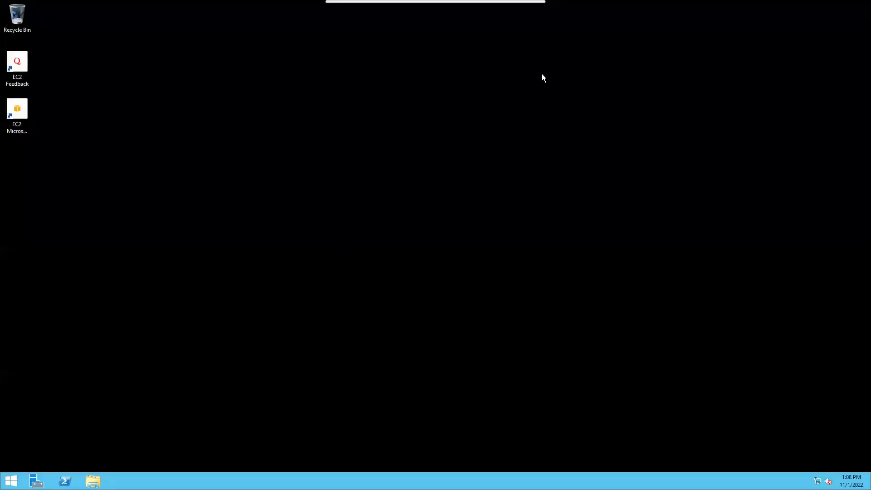
{"action": "mouse_move", "coordinate": [535, 3]}
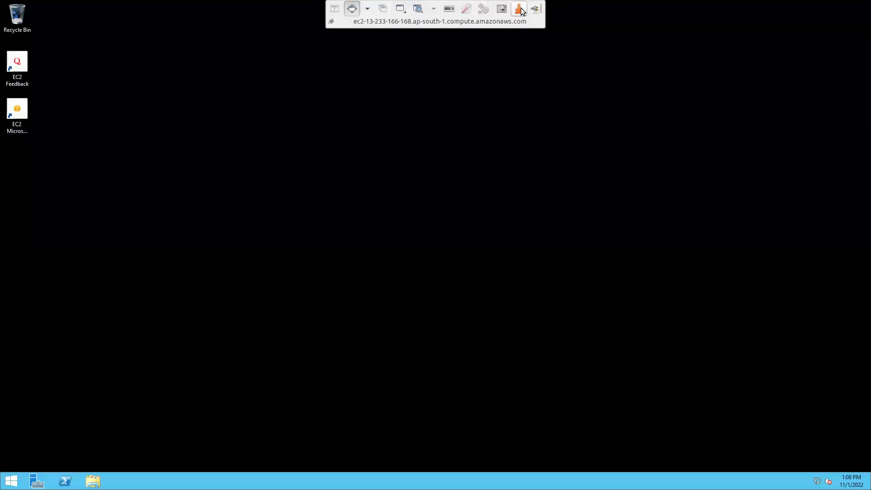
{"action": "left_click", "coordinate": [520, 9]}
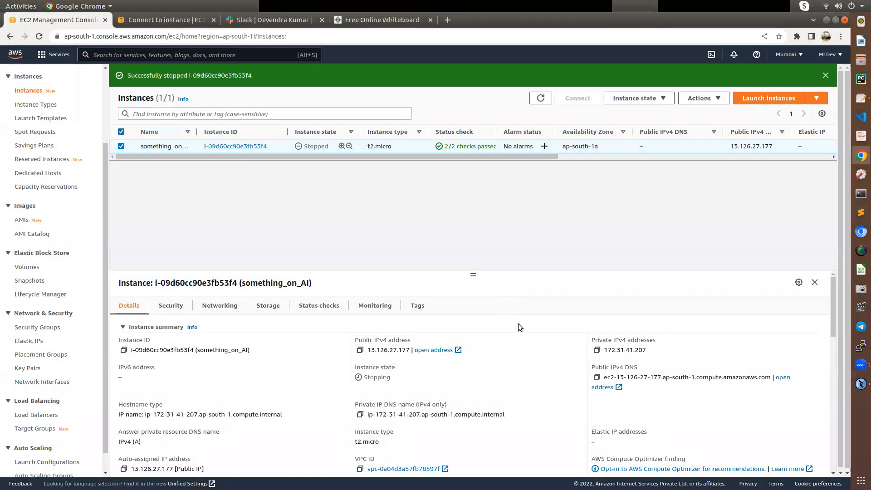
{"action": "scroll", "coordinate": [518, 323], "scroll_direction": "down", "scroll_amount": 2}
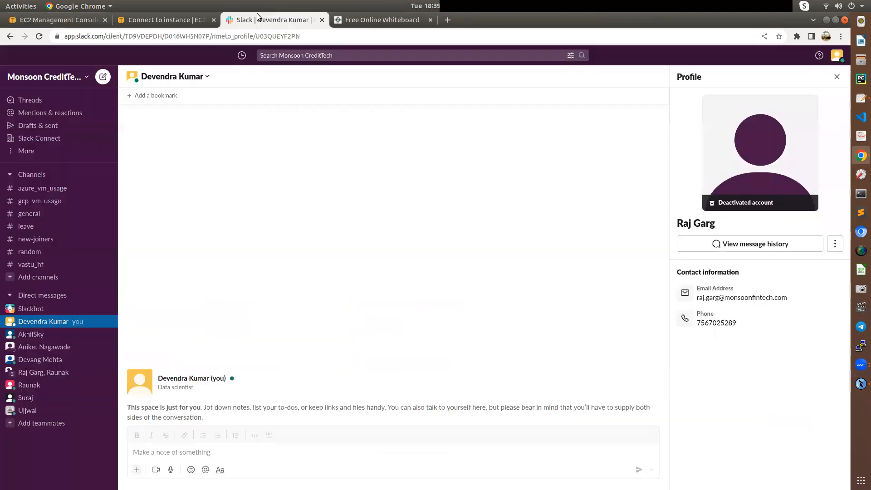
{"action": "left_click", "coordinate": [242, 19]}
{"action": "left_click", "coordinate": [377, 19]}
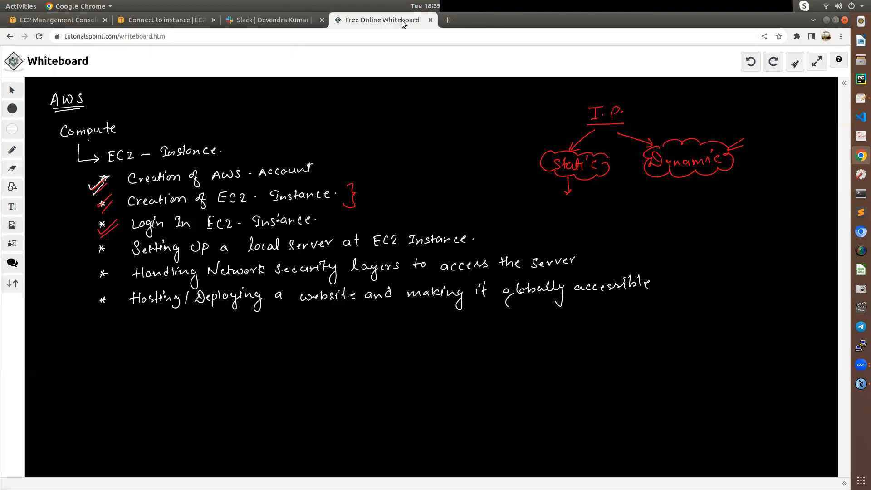
- Open a new browser tab, enter facebook.com as the address without loading it, and select the address text
{"action": "left_click", "coordinate": [446, 21]}
{"action": "left_click", "coordinate": [429, 35]}
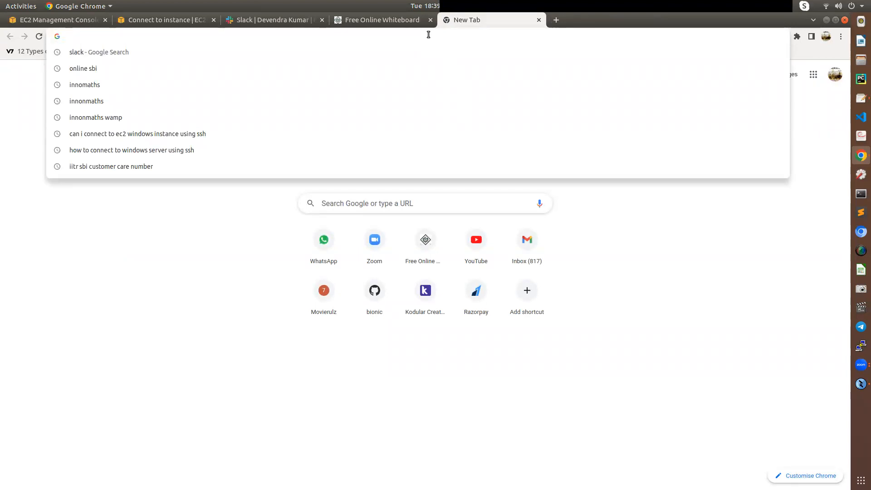
{"action": "type", "text": "face"}
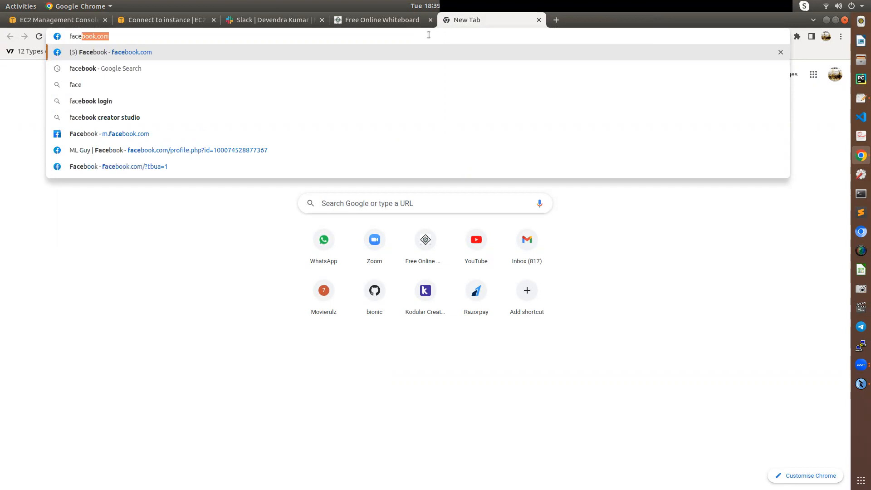
{"action": "type", "text": "book.com"}
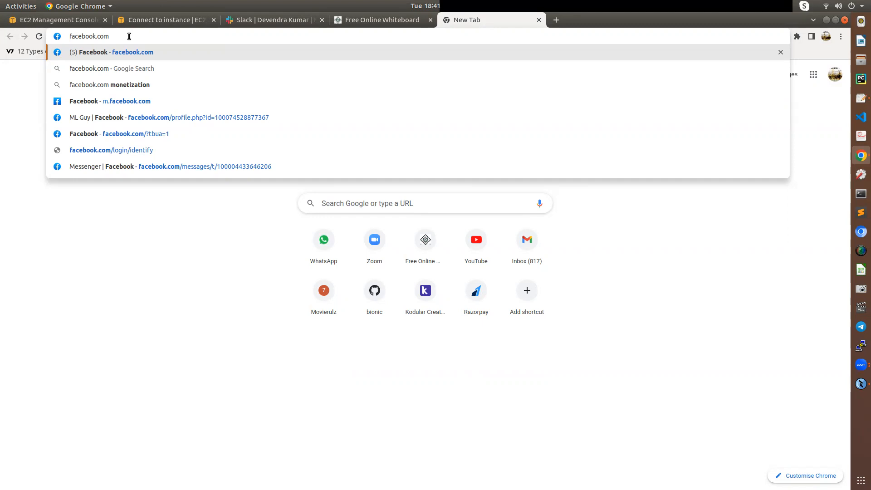
{"action": "left_click_drag", "start_coordinate": [108, 36], "coordinate": [69, 35]}
- Copy the something_on_AI instance's public IPv4 address, 13.126.27.177, from the EC2 console and load it in the new browser tab
{"action": "left_click", "coordinate": [64, 21]}
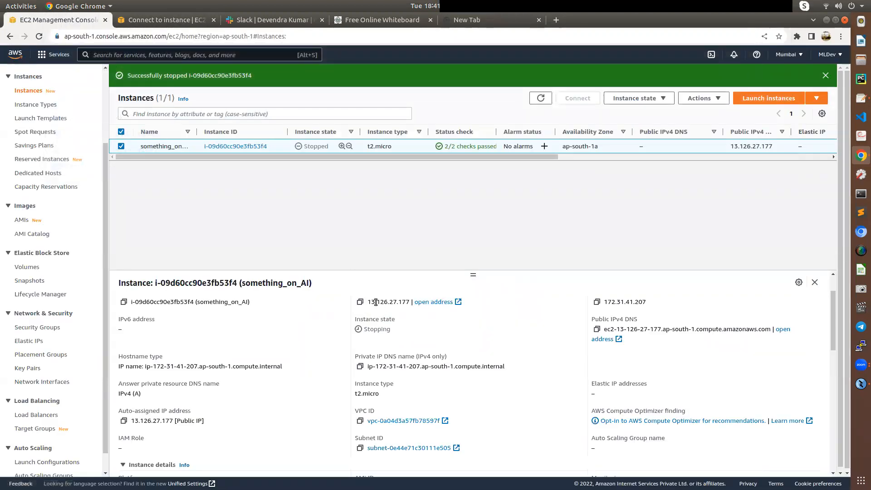
{"action": "left_click_drag", "start_coordinate": [369, 301], "coordinate": [410, 301]}
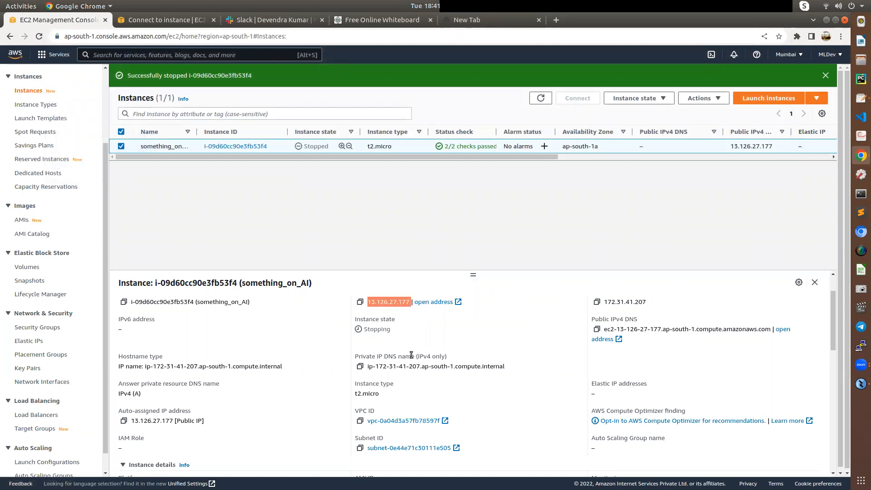
{"action": "scroll", "coordinate": [406, 358], "scroll_direction": "up", "scroll_amount": 2}
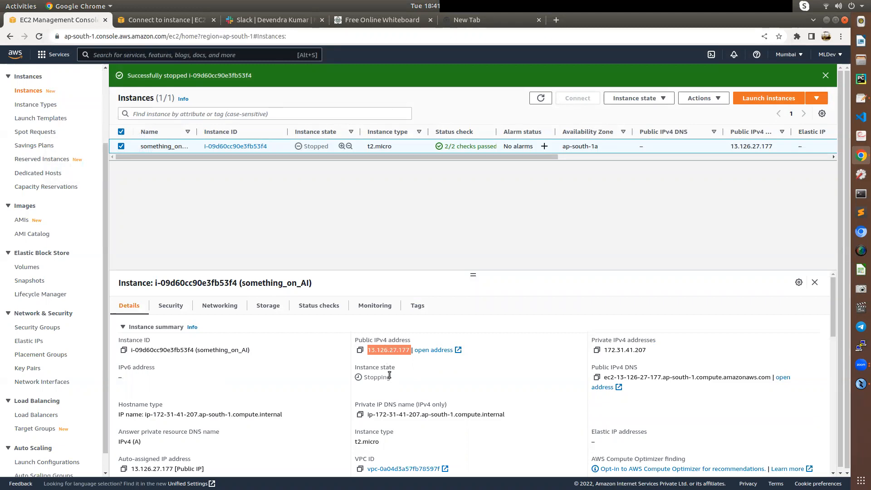
{"action": "left_click", "coordinate": [360, 349]}
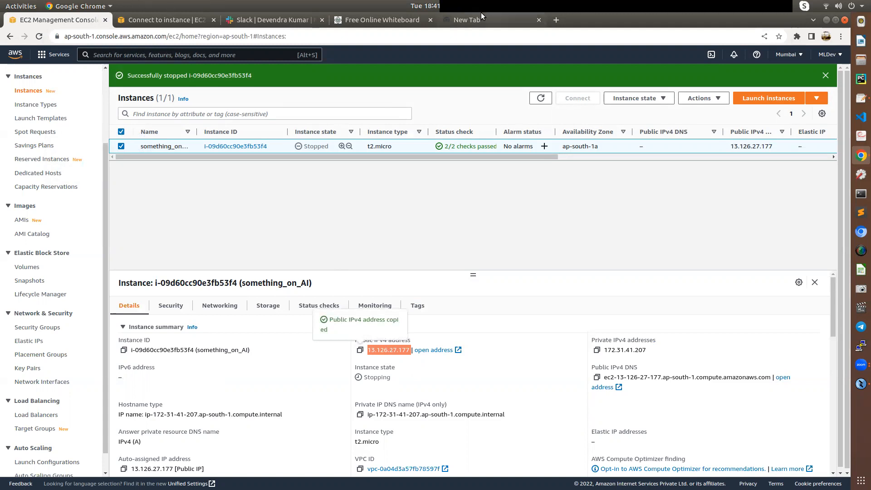
{"action": "left_click", "coordinate": [472, 20]}
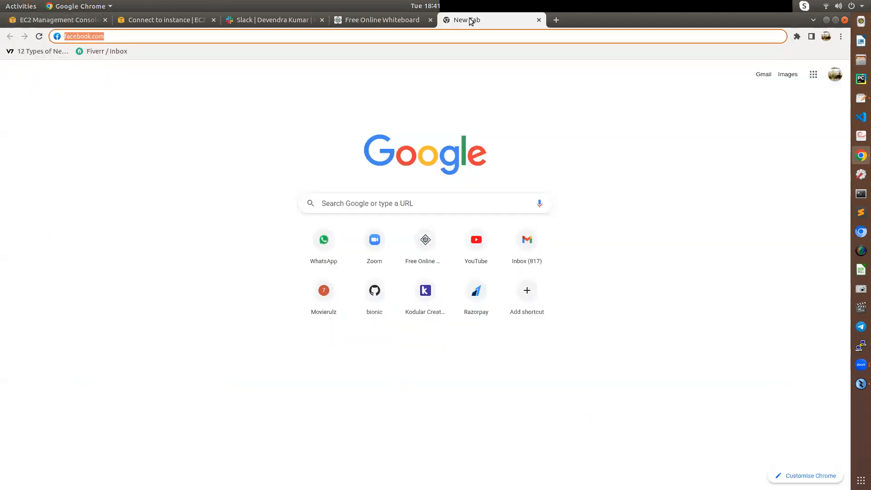
{"action": "right_click", "coordinate": [347, 35]}
{"action": "left_click", "coordinate": [366, 92]}
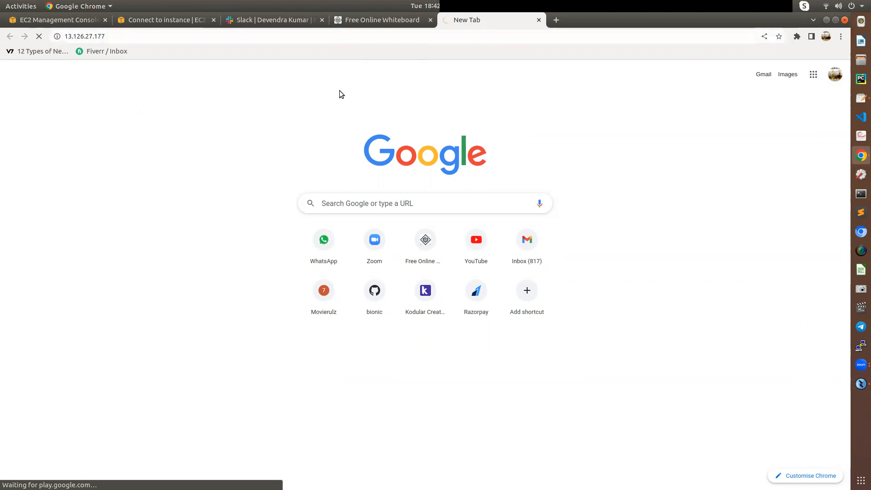
- On the whiteboard, draw a circled "Chrome" in the lower area with an arrow leading to a circled "AWS"
{"action": "left_click", "coordinate": [357, 20]}
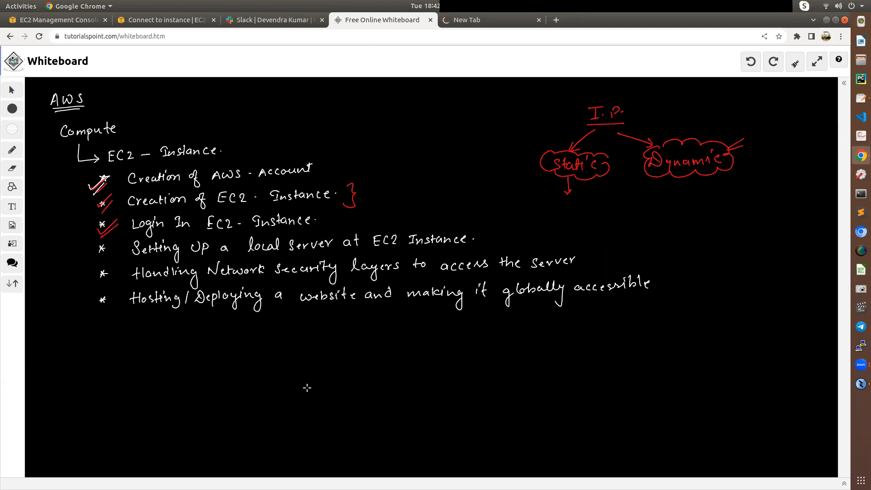
{"action": "mouse_move", "coordinate": [310, 391]}
{"action": "left_mouse_down"}
{"action": "mouse_move", "coordinate": [355, 395]}
{"action": "mouse_move", "coordinate": [344, 398]}
{"action": "mouse_move", "coordinate": [353, 399]}
{"action": "mouse_move", "coordinate": [326, 377]}
{"action": "mouse_move", "coordinate": [320, 421]}
{"action": "mouse_move", "coordinate": [355, 382]}
{"action": "mouse_move", "coordinate": [351, 390]}
{"action": "mouse_move", "coordinate": [427, 393]}
{"action": "mouse_move", "coordinate": [421, 397]}
{"action": "left_mouse_up"}
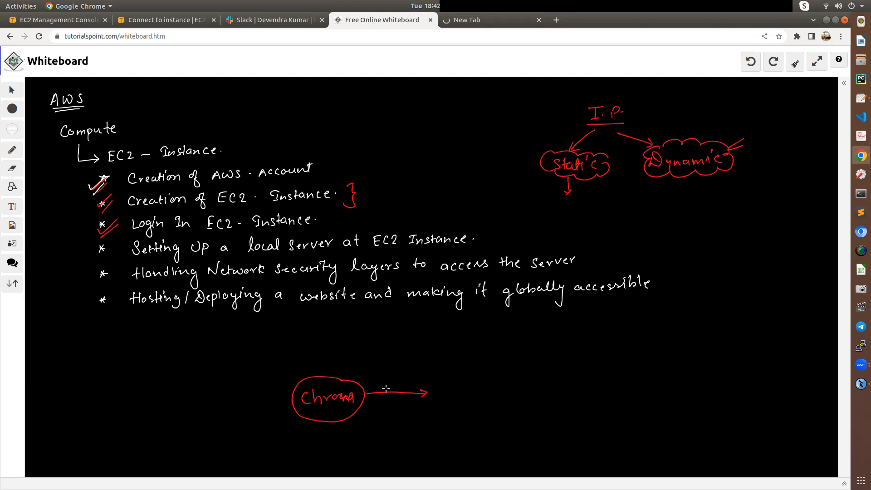
{"action": "mouse_move", "coordinate": [461, 384]}
{"action": "left_mouse_down"}
{"action": "mouse_move", "coordinate": [461, 376]}
{"action": "mouse_move", "coordinate": [468, 383]}
{"action": "mouse_move", "coordinate": [489, 373]}
{"action": "mouse_move", "coordinate": [492, 384]}
{"action": "mouse_move", "coordinate": [452, 371]}
{"action": "mouse_move", "coordinate": [498, 392]}
{"action": "left_mouse_up"}
{"action": "left_click_drag", "start_coordinate": [480, 357], "coordinate": [503, 375]}
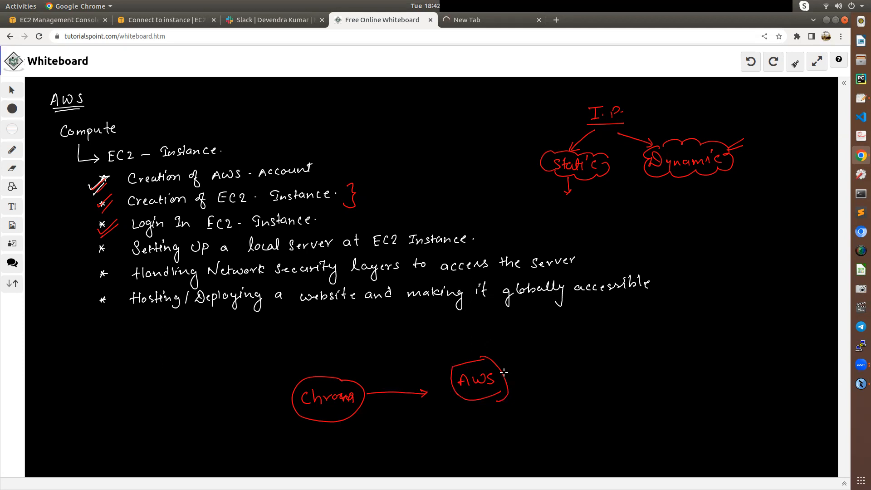
- Draw an arrow from the AWS circle to the text "EC2-Instance" and enclose that text in an oval
{"action": "left_click_drag", "start_coordinate": [504, 372], "coordinate": [556, 366]}
{"action": "mouse_move", "coordinate": [555, 365]}
{"action": "left_mouse_down"}
{"action": "mouse_move", "coordinate": [547, 361]}
{"action": "mouse_move", "coordinate": [548, 371]}
{"action": "mouse_move", "coordinate": [609, 371]}
{"action": "mouse_move", "coordinate": [627, 358]}
{"action": "mouse_move", "coordinate": [673, 362]}
{"action": "left_mouse_up"}
{"action": "left_click", "coordinate": [572, 358]}
{"action": "left_click_drag", "start_coordinate": [666, 353], "coordinate": [706, 359]}
{"action": "left_click_drag", "start_coordinate": [712, 355], "coordinate": [716, 353]}
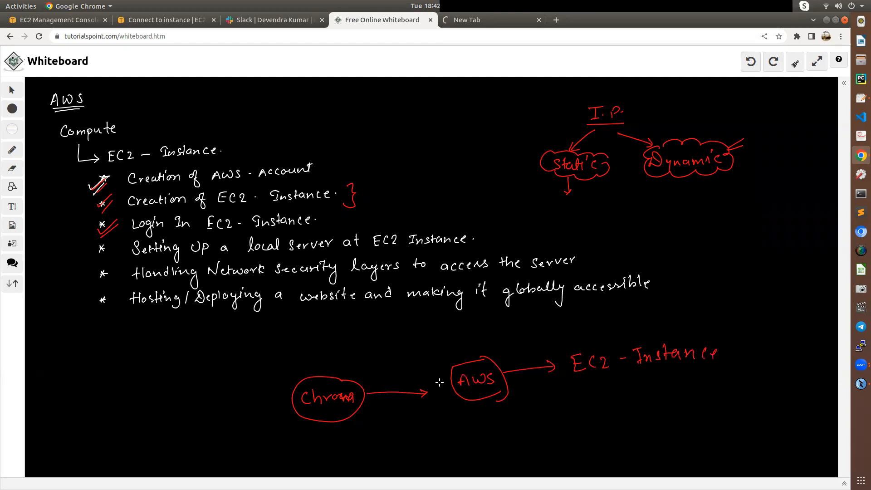
{"action": "mouse_move", "coordinate": [601, 338]}
{"action": "left_mouse_down"}
{"action": "mouse_move", "coordinate": [576, 373]}
{"action": "mouse_move", "coordinate": [663, 382]}
{"action": "mouse_move", "coordinate": [709, 334]}
{"action": "mouse_move", "coordinate": [630, 328]}
{"action": "mouse_move", "coordinate": [589, 338]}
{"action": "left_mouse_up"}
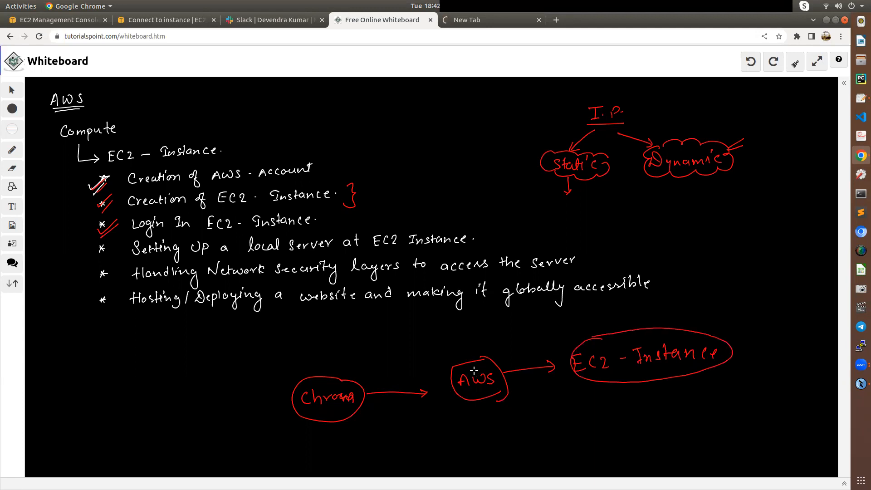
- Draw wavy vertical barriers in front of "AWS" and "EC2-Instance", each topped with a circled X
{"action": "mouse_move", "coordinate": [441, 351]}
{"action": "left_mouse_down"}
{"action": "mouse_move", "coordinate": [435, 379]}
{"action": "mouse_move", "coordinate": [452, 438]}
{"action": "left_mouse_up"}
{"action": "left_click_drag", "start_coordinate": [567, 334], "coordinate": [578, 419]}
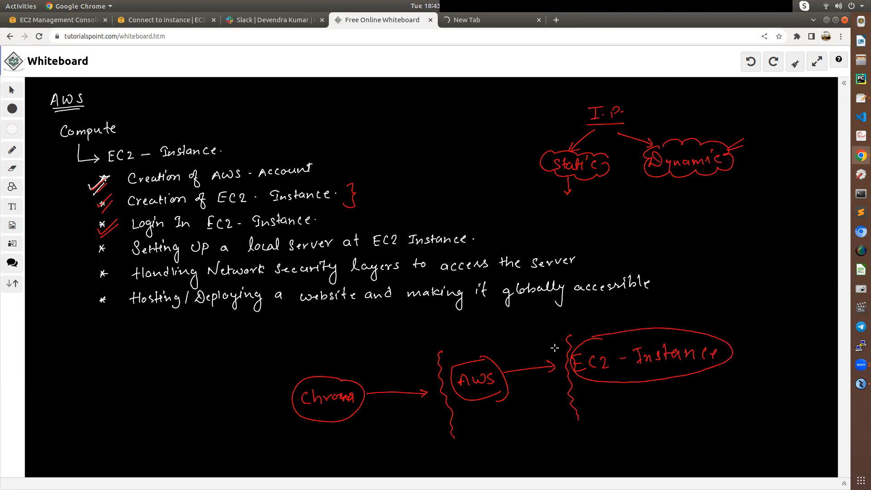
{"action": "mouse_move", "coordinate": [446, 330]}
{"action": "left_mouse_down"}
{"action": "mouse_move", "coordinate": [436, 342]}
{"action": "mouse_move", "coordinate": [446, 342]}
{"action": "left_mouse_up"}
{"action": "left_click_drag", "start_coordinate": [443, 326], "coordinate": [441, 321]}
{"action": "left_click_drag", "start_coordinate": [557, 316], "coordinate": [566, 327]}
{"action": "mouse_move", "coordinate": [565, 317]}
{"action": "left_mouse_down"}
{"action": "mouse_move", "coordinate": [556, 327]}
{"action": "mouse_move", "coordinate": [575, 318]}
{"action": "mouse_move", "coordinate": [555, 313]}
{"action": "left_mouse_up"}
{"action": "mouse_move", "coordinate": [446, 322]}
{"action": "left_mouse_down"}
{"action": "mouse_move", "coordinate": [429, 342]}
{"action": "mouse_move", "coordinate": [454, 324]}
{"action": "mouse_move", "coordinate": [445, 323]}
{"action": "left_mouse_up"}
{"action": "mouse_move", "coordinate": [569, 324]}
{"action": "left_mouse_down"}
{"action": "mouse_move", "coordinate": [572, 318]}
{"action": "mouse_move", "coordinate": [561, 334]}
{"action": "left_mouse_up"}
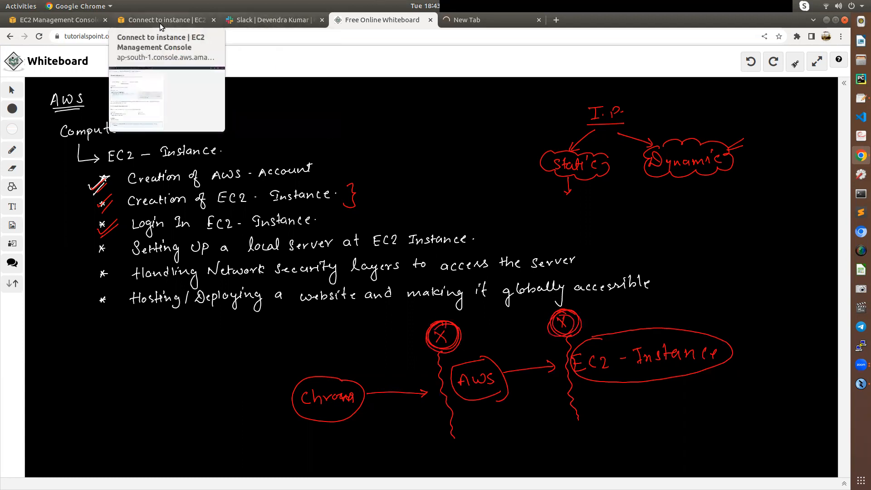
- Reload the EC2 instances list and select the testcloud instance
{"action": "left_click", "coordinate": [71, 21]}
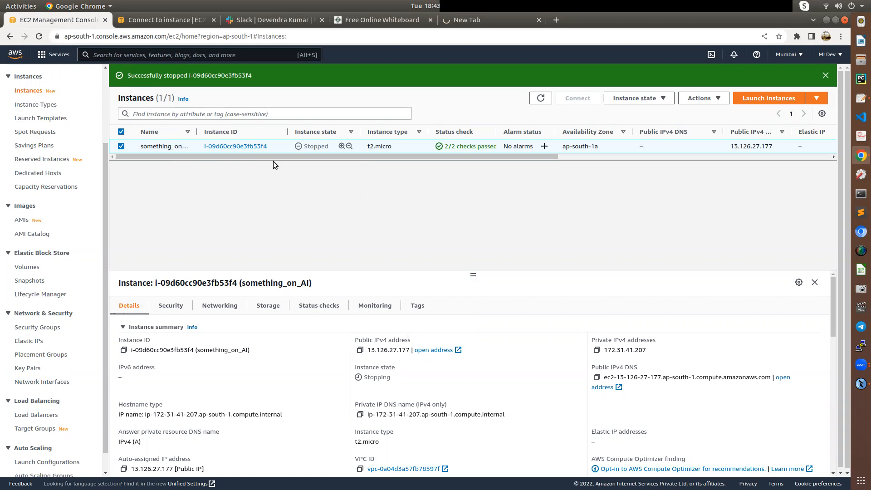
{"action": "left_click", "coordinate": [145, 20]}
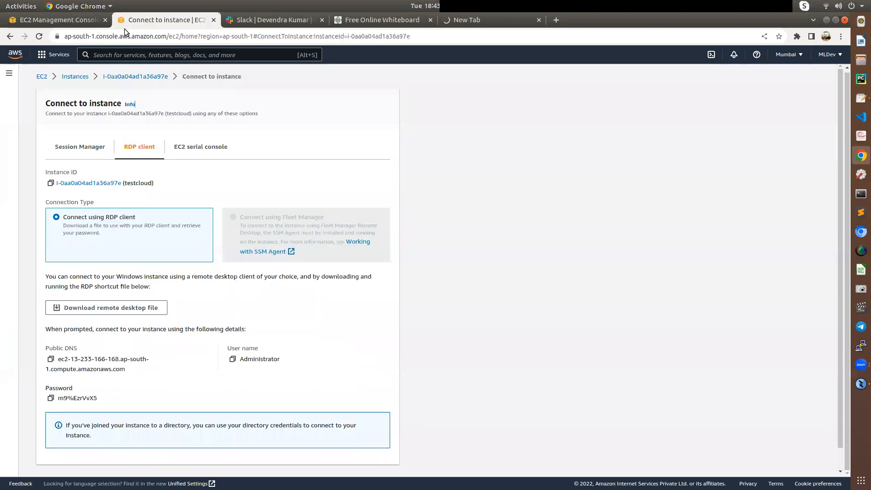
{"action": "left_click", "coordinate": [72, 20]}
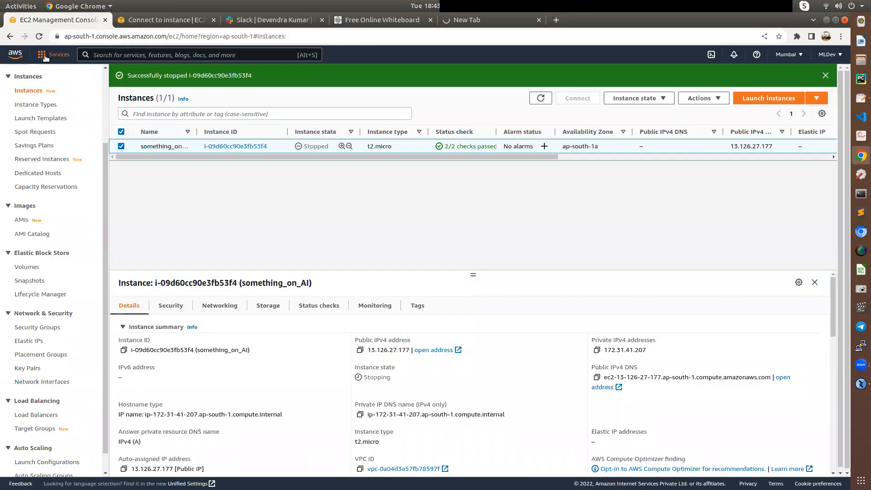
{"action": "left_click", "coordinate": [39, 36]}
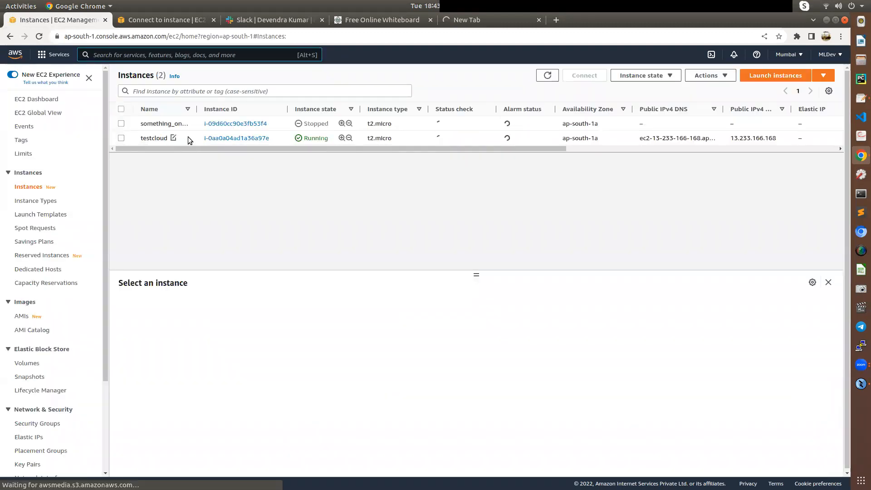
{"action": "left_click", "coordinate": [280, 138]}
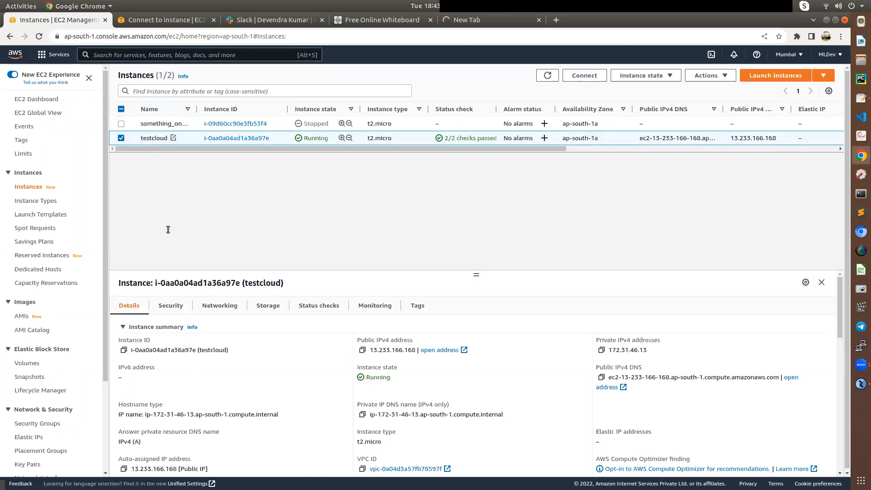
- Show the security details of testcloud and look through its inbound and outbound rules
{"action": "left_click", "coordinate": [172, 305]}
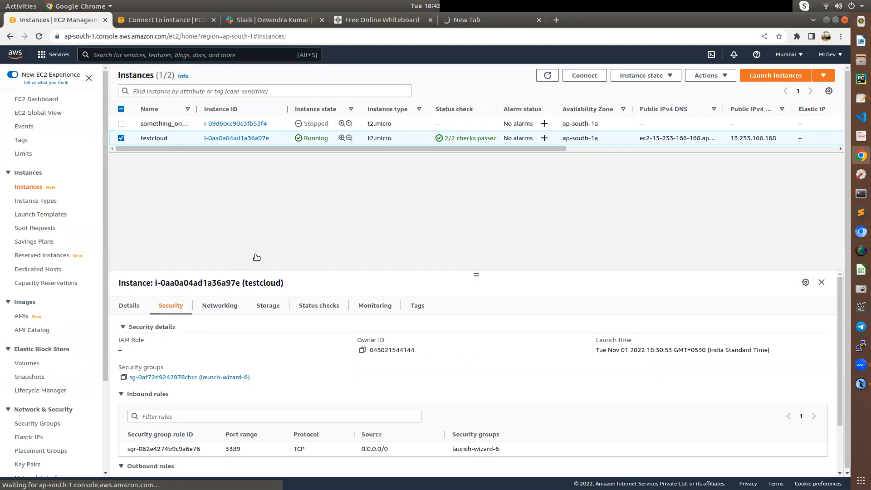
{"action": "scroll", "coordinate": [270, 253], "scroll_direction": "down", "scroll_amount": 1}
{"action": "scroll", "coordinate": [239, 307], "scroll_direction": "down", "scroll_amount": 2}
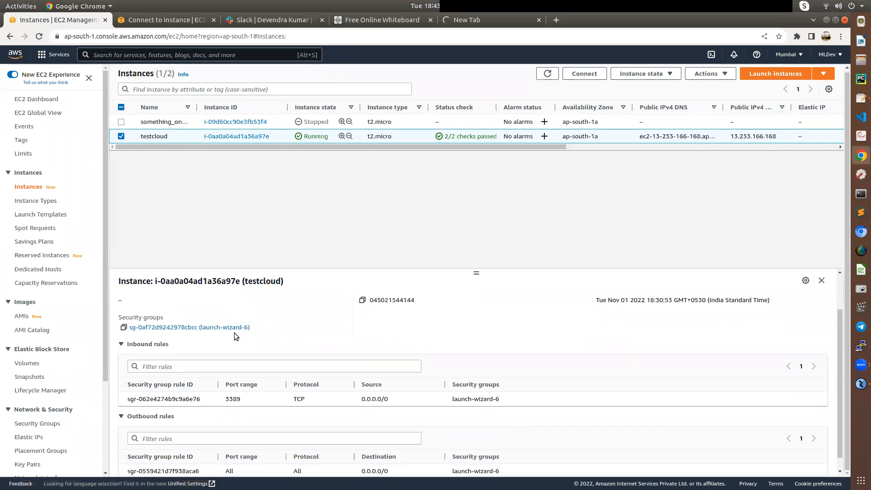
{"action": "scroll", "coordinate": [204, 331], "scroll_direction": "up", "scroll_amount": 2}
{"action": "scroll", "coordinate": [229, 365], "scroll_direction": "down", "scroll_amount": 3}
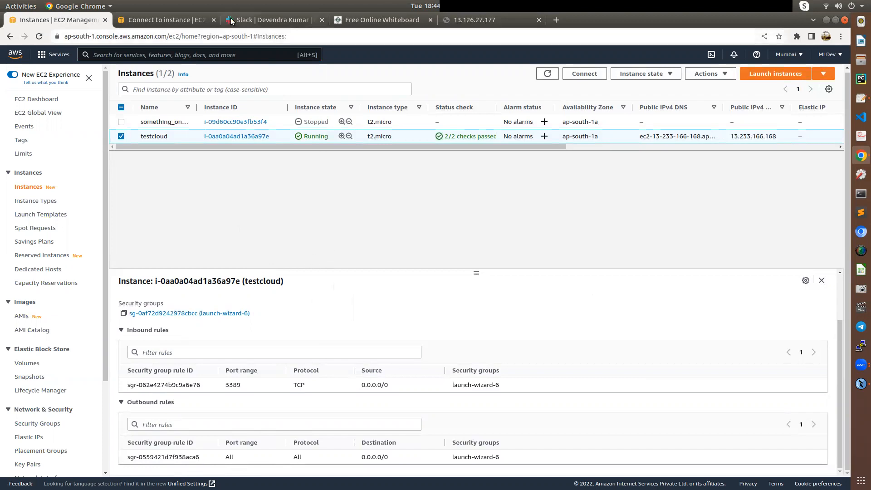
- Return to the whiteboard and thicken the wavy barrier in front of "AWS" with zigzag strokes
{"action": "left_click", "coordinate": [379, 21]}
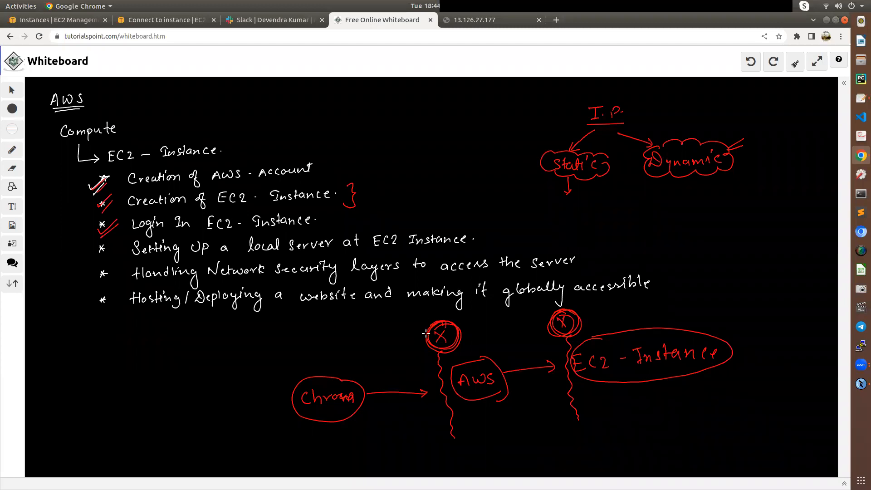
{"action": "left_click_drag", "start_coordinate": [428, 340], "coordinate": [458, 442]}
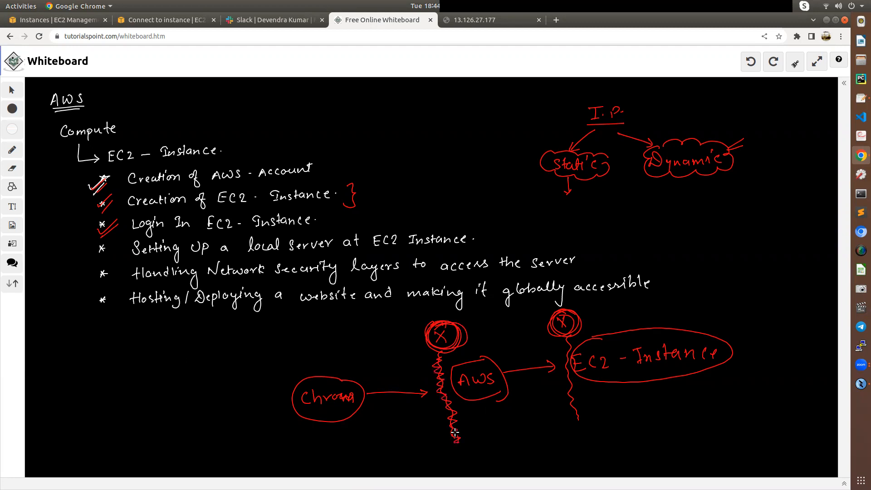
{"action": "left_click_drag", "start_coordinate": [440, 370], "coordinate": [456, 440]}
- Draw a box around the circled "Chrome" and a small scribbled oval above the box
{"action": "mouse_move", "coordinate": [289, 363]}
{"action": "left_mouse_down"}
{"action": "mouse_move", "coordinate": [351, 356]}
{"action": "mouse_move", "coordinate": [284, 414]}
{"action": "mouse_move", "coordinate": [341, 439]}
{"action": "left_mouse_up"}
{"action": "mouse_move", "coordinate": [349, 355]}
{"action": "left_mouse_down"}
{"action": "mouse_move", "coordinate": [366, 415]}
{"action": "mouse_move", "coordinate": [327, 441]}
{"action": "left_mouse_up"}
{"action": "mouse_move", "coordinate": [298, 347]}
{"action": "left_mouse_down"}
{"action": "mouse_move", "coordinate": [309, 355]}
{"action": "mouse_move", "coordinate": [296, 357]}
{"action": "left_mouse_up"}
{"action": "mouse_move", "coordinate": [306, 341]}
{"action": "left_mouse_down"}
{"action": "mouse_move", "coordinate": [313, 355]}
{"action": "mouse_move", "coordinate": [286, 353]}
{"action": "mouse_move", "coordinate": [331, 347]}
{"action": "left_mouse_up"}
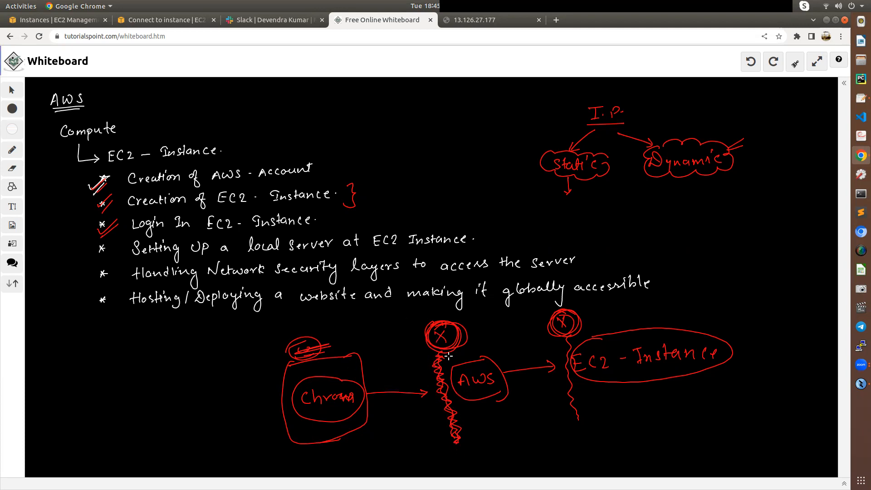
- Go back to the EC2 console and review testcloud's security group, inbound and outbound rules once more
{"action": "left_click", "coordinate": [81, 21]}
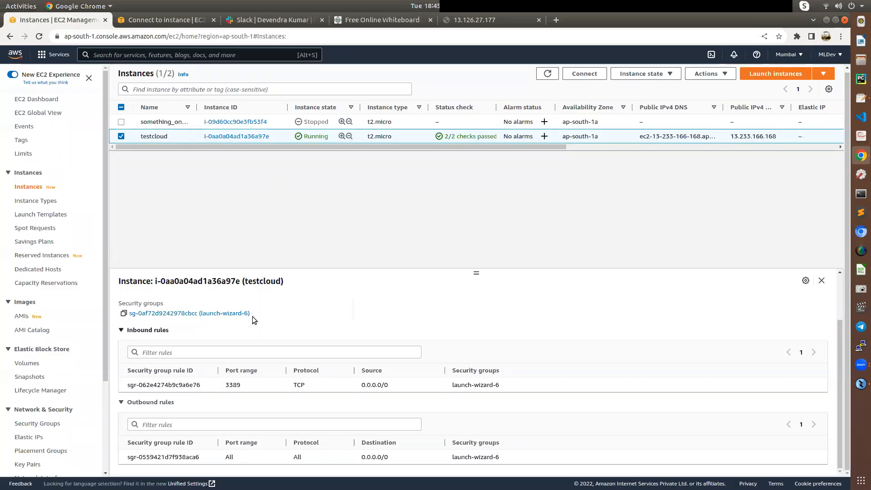
{"action": "scroll", "coordinate": [259, 292], "scroll_direction": "up", "scroll_amount": 2}
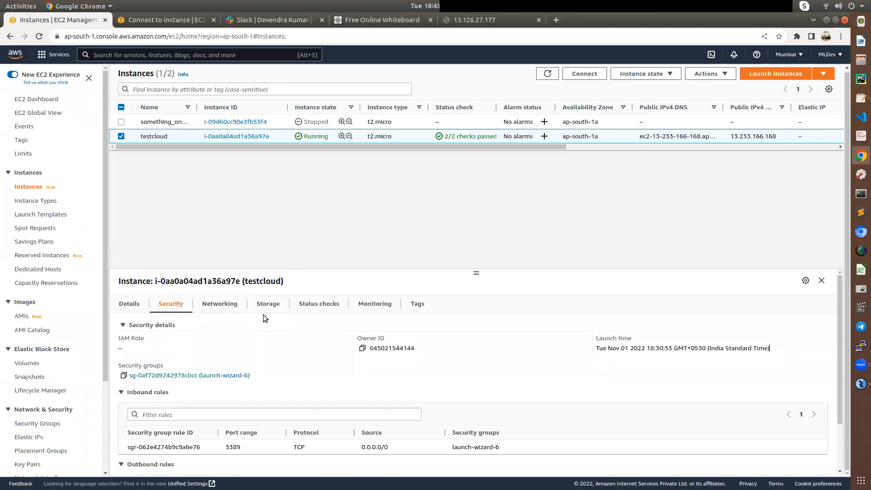
{"action": "scroll", "coordinate": [176, 313], "scroll_direction": "down", "scroll_amount": 1}
{"action": "scroll", "coordinate": [180, 318], "scroll_direction": "down", "scroll_amount": 1}
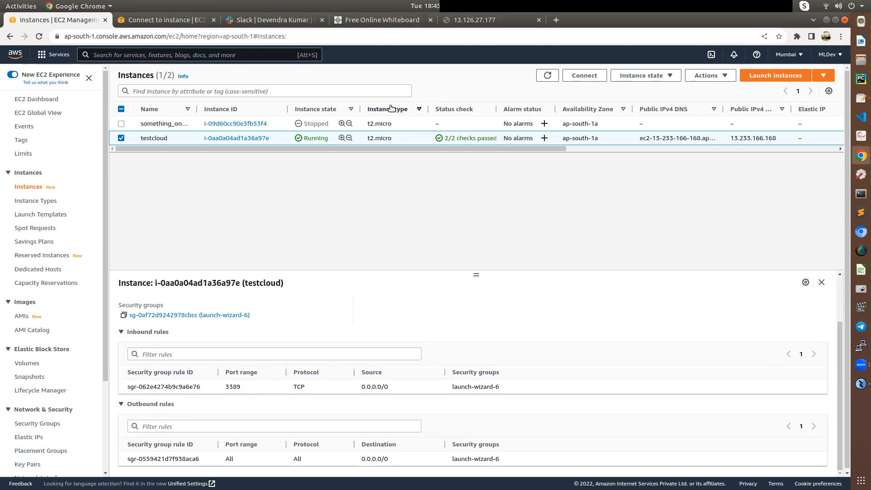
- Switch to the 13.126.27.177 page and examine whether its address includes a protocol prefix
{"action": "left_click", "coordinate": [373, 20]}
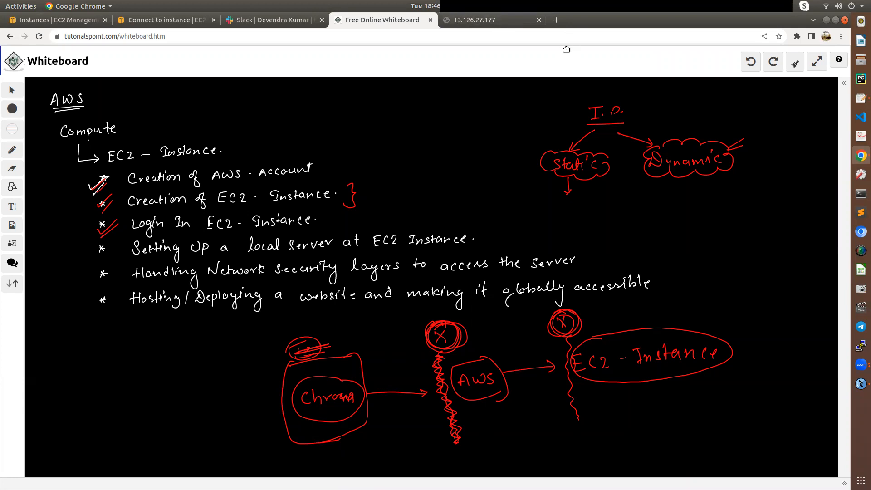
{"action": "left_click", "coordinate": [470, 20]}
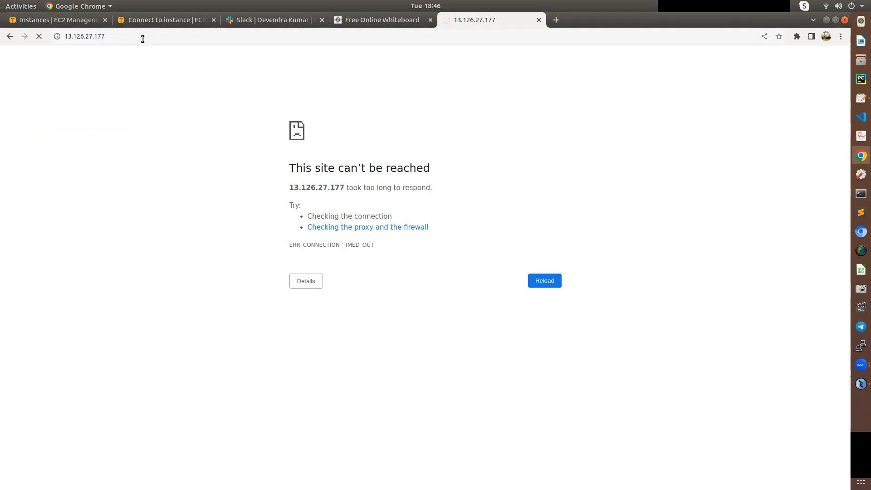
{"action": "left_click", "coordinate": [137, 36]}
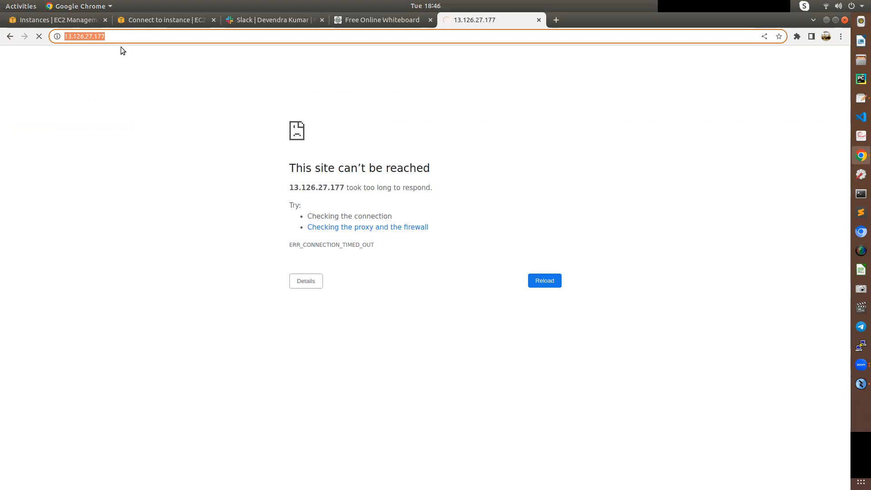
{"action": "left_click", "coordinate": [133, 38]}
{"action": "left_click", "coordinate": [57, 36]}
{"action": "left_click", "coordinate": [112, 36]}
{"action": "left_click", "coordinate": [124, 36]}
{"action": "left_click", "coordinate": [140, 73]}
{"action": "left_click", "coordinate": [139, 37]}
{"action": "right_click", "coordinate": [139, 37]}
{"action": "left_click", "coordinate": [119, 35]}
{"action": "left_click", "coordinate": [367, 18]}
{"action": "left_click", "coordinate": [252, 35]}
{"action": "left_click", "coordinate": [251, 36]}
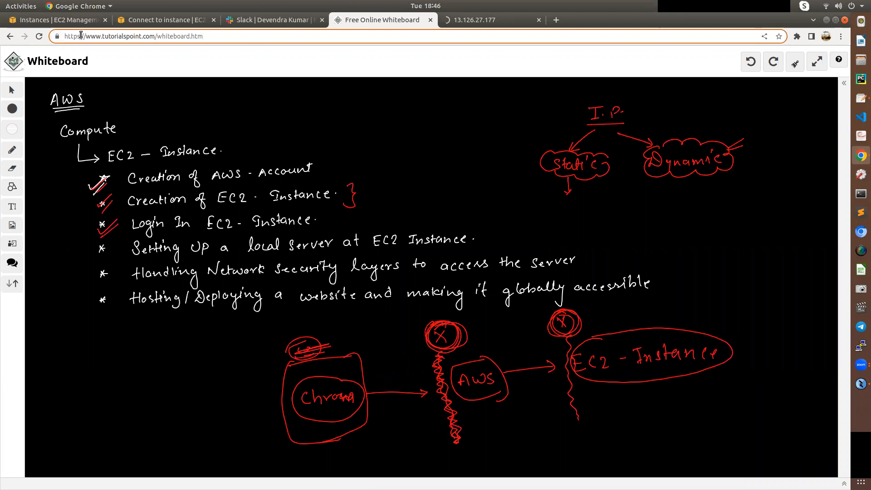
{"action": "left_click_drag", "start_coordinate": [81, 36], "coordinate": [65, 36]}
{"action": "left_click_drag", "start_coordinate": [95, 36], "coordinate": [147, 37]}
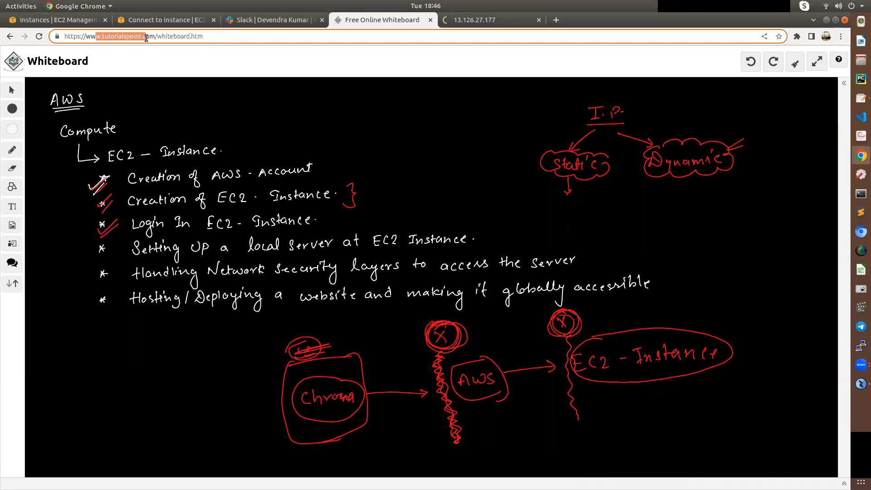
{"action": "left_click", "coordinate": [131, 36]}
{"action": "left_click_drag", "start_coordinate": [90, 37], "coordinate": [151, 37]}
{"action": "left_click", "coordinate": [256, 38]}
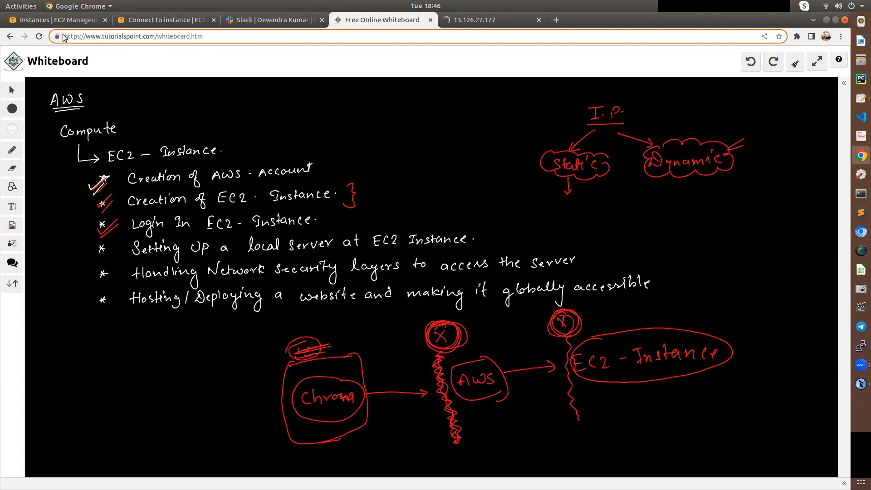
{"action": "left_click_drag", "start_coordinate": [64, 37], "coordinate": [80, 40]}
{"action": "left_click", "coordinate": [477, 23]}
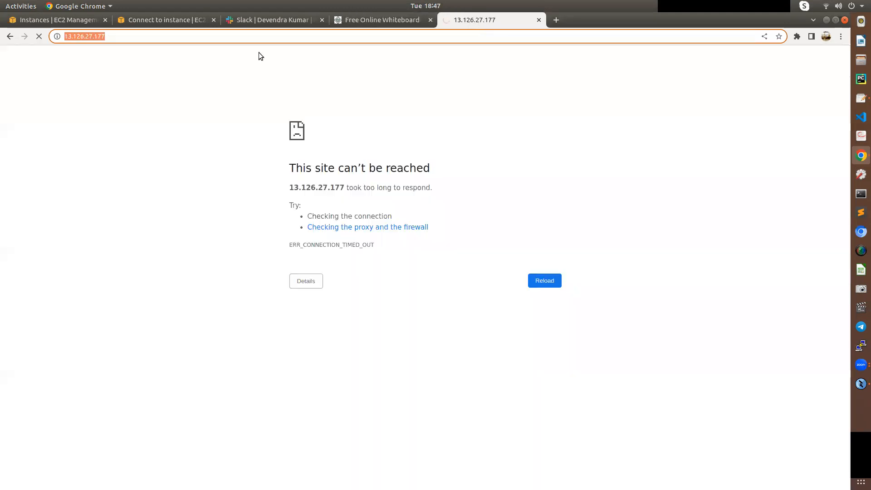
{"action": "left_click", "coordinate": [185, 38]}
{"action": "key", "text": "Home"}
{"action": "type", "text": "hh"}
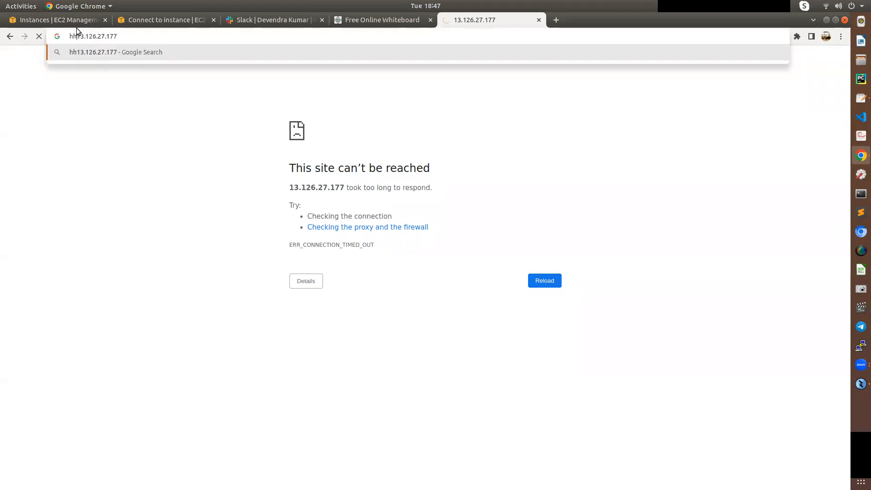
{"action": "key", "text": "BackSpace"}
{"action": "type", "text": "tt"}
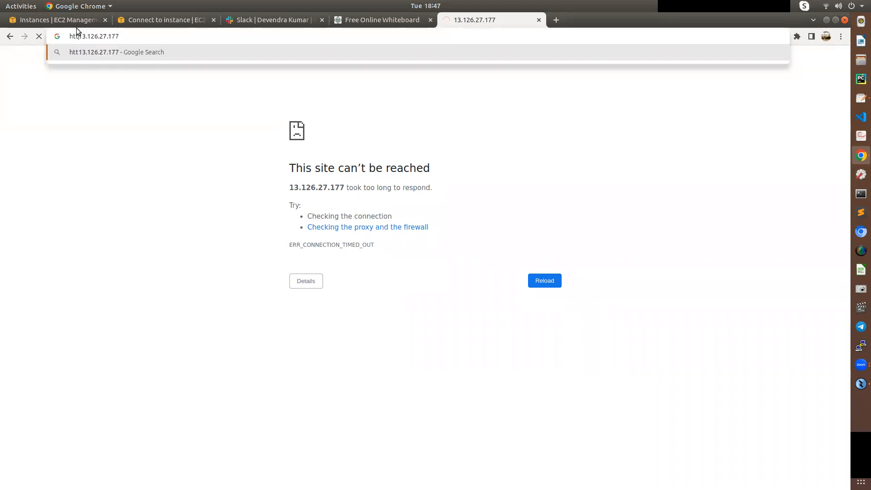
{"action": "type", "text": "p://"}
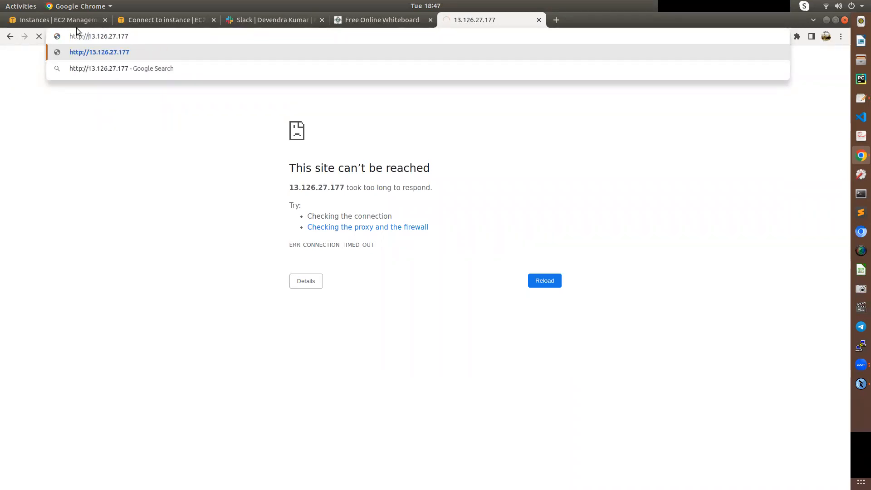
{"action": "left_click_drag", "start_coordinate": [129, 36], "coordinate": [88, 38]}
{"action": "left_click", "coordinate": [134, 36]}
{"action": "key", "text": "Return"}
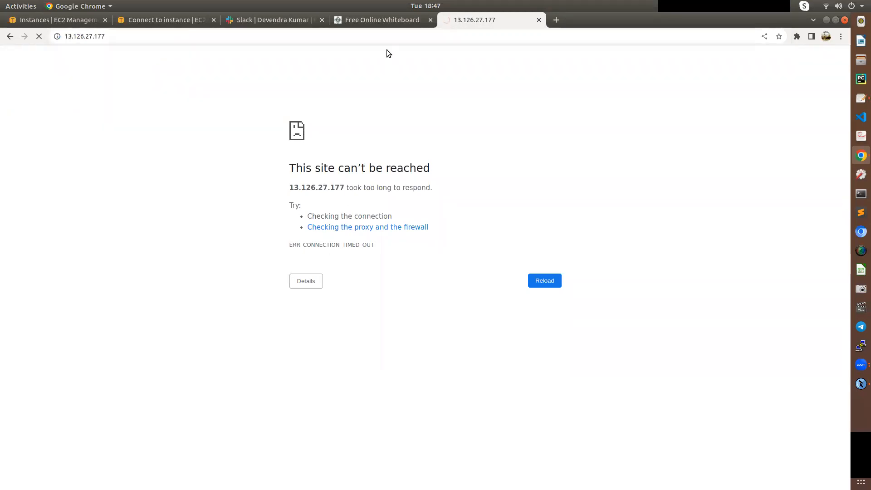
- Return to the EC2 instances list and open testcloud's security group, launch-wizard-6
{"action": "left_click", "coordinate": [89, 19]}
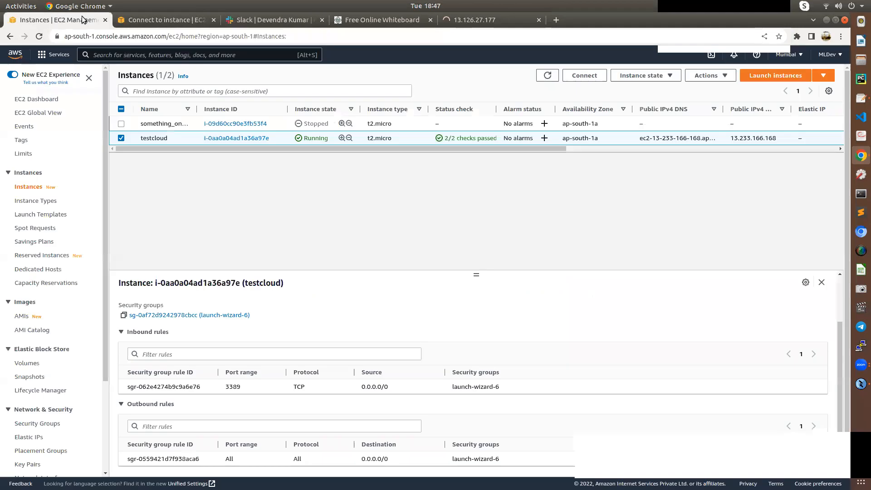
{"action": "left_click", "coordinate": [363, 20]}
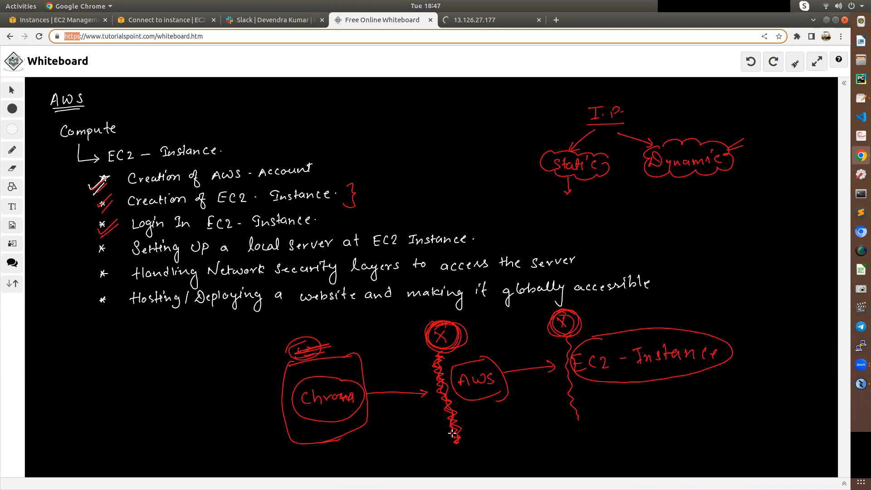
{"action": "left_click", "coordinate": [192, 21]}
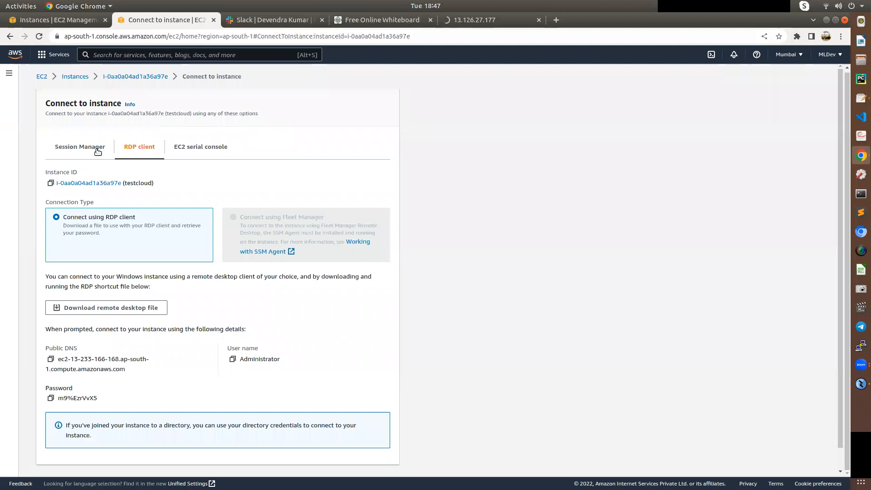
{"action": "left_click", "coordinate": [86, 21]}
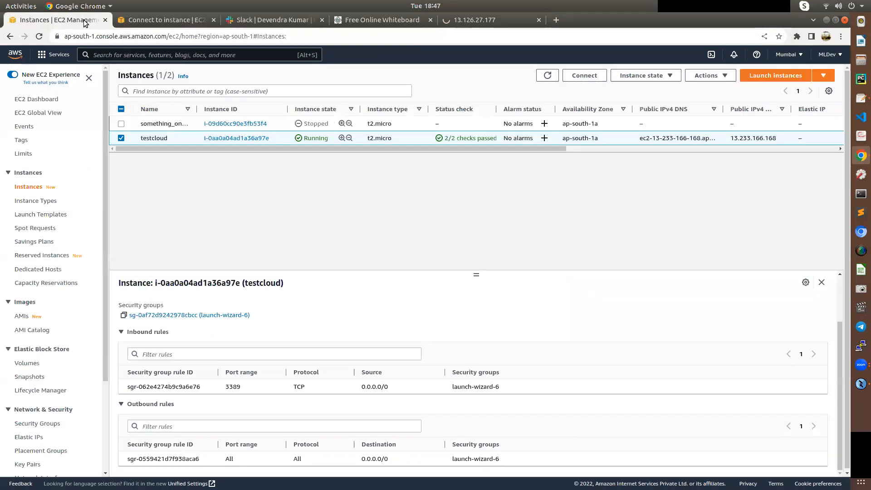
{"action": "left_click", "coordinate": [180, 317]}
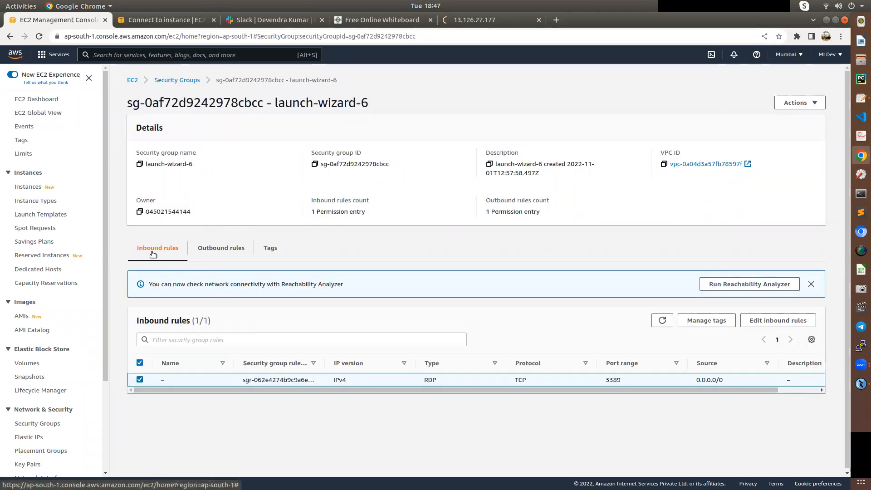
- Add an inbound rule of type HTTP with source Anywhere-IPv4 to the launch-wizard-6 security group
{"action": "left_click", "coordinate": [773, 322]}
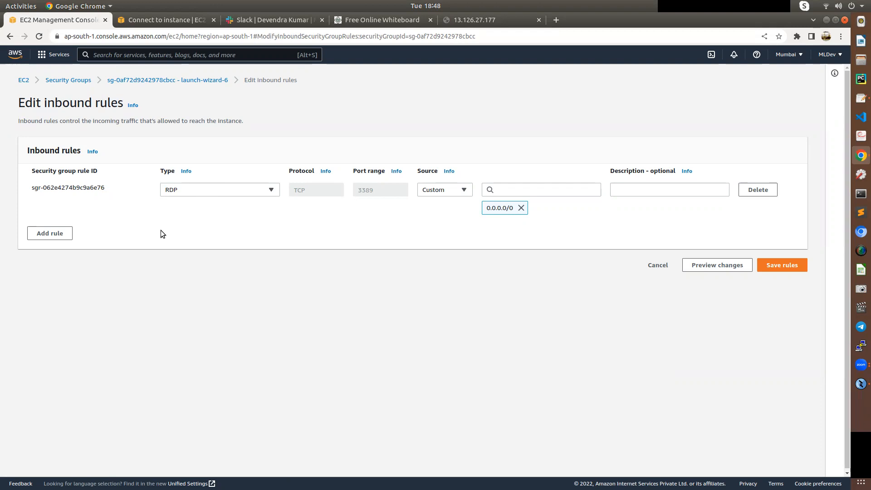
{"action": "left_click", "coordinate": [49, 233]}
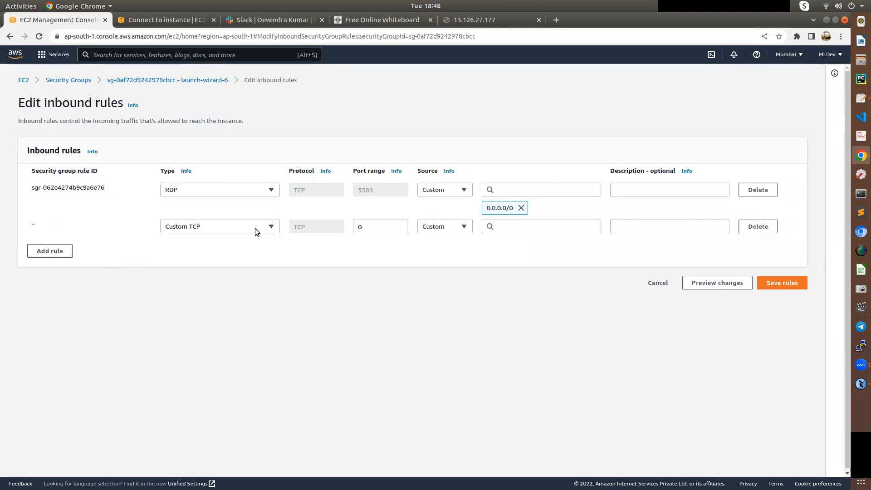
{"action": "left_click", "coordinate": [271, 227]}
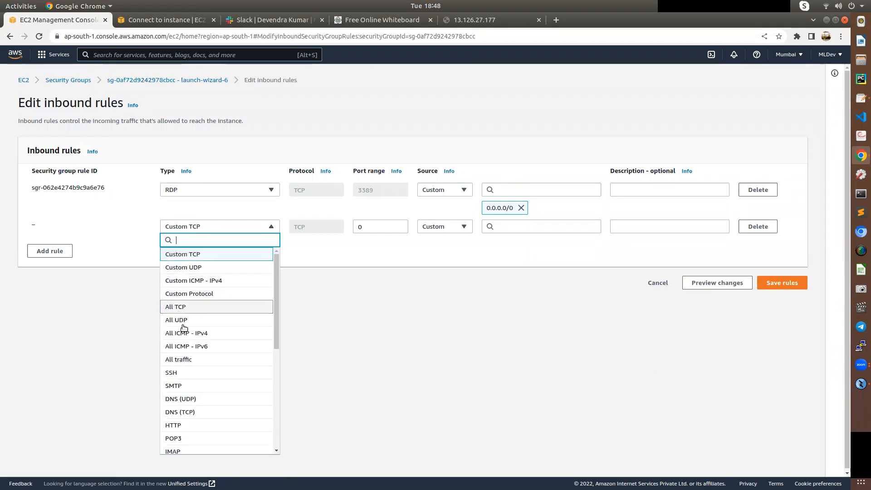
{"action": "left_click", "coordinate": [198, 428]}
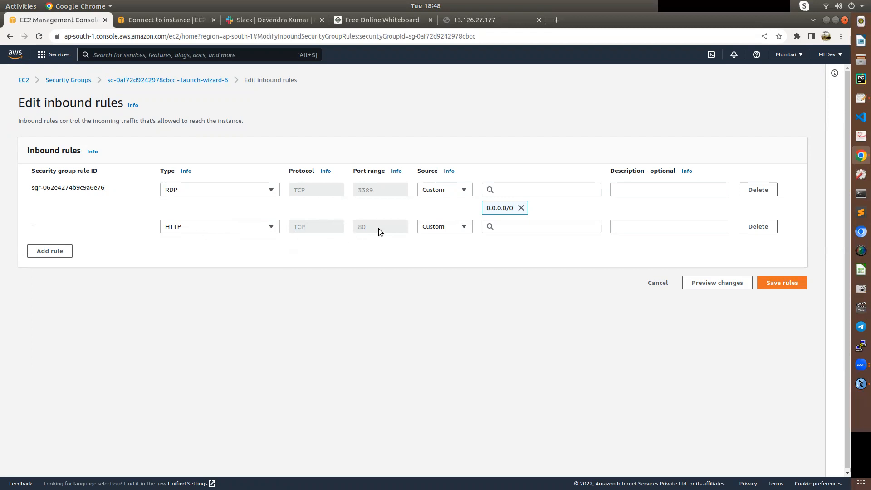
{"action": "left_click", "coordinate": [465, 229]}
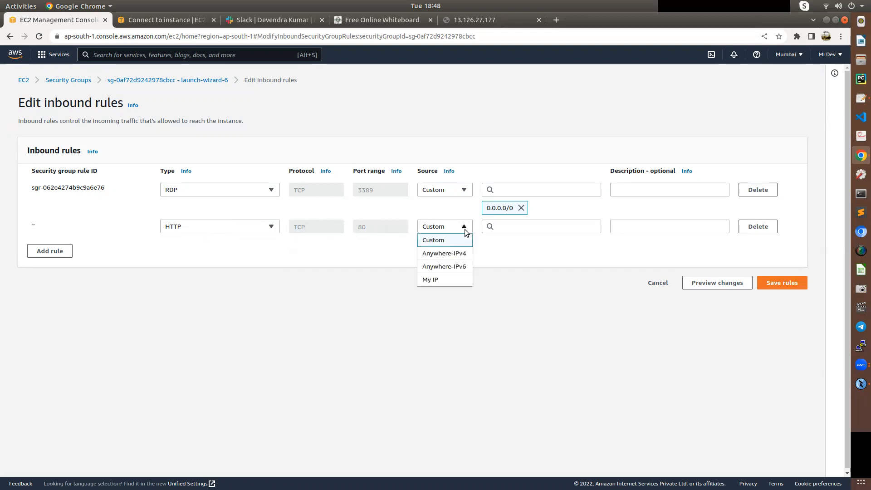
{"action": "left_click", "coordinate": [465, 254]}
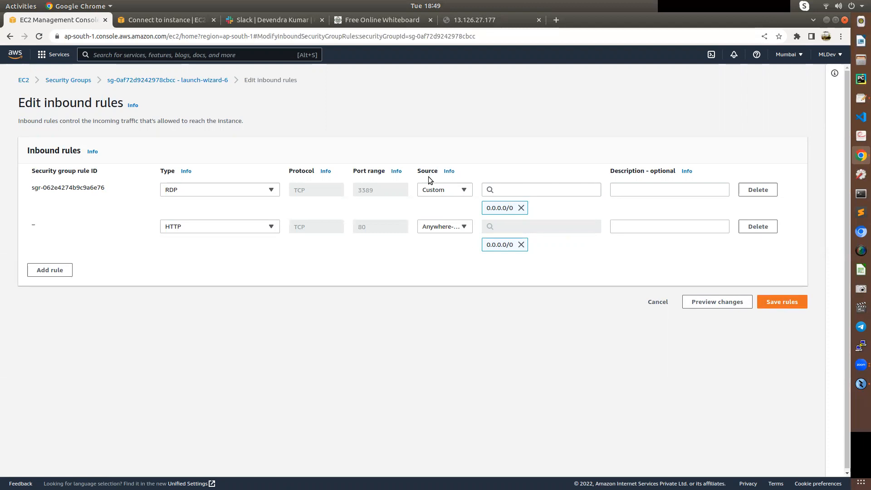
- Switch the HTTP rule's source to My IP and back to Anywhere-IPv4
{"action": "left_click", "coordinate": [465, 226]}
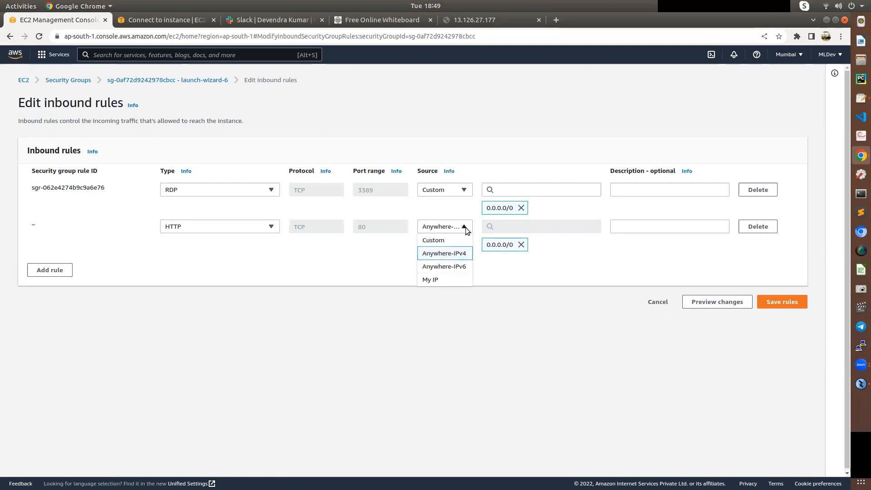
{"action": "left_click", "coordinate": [451, 280]}
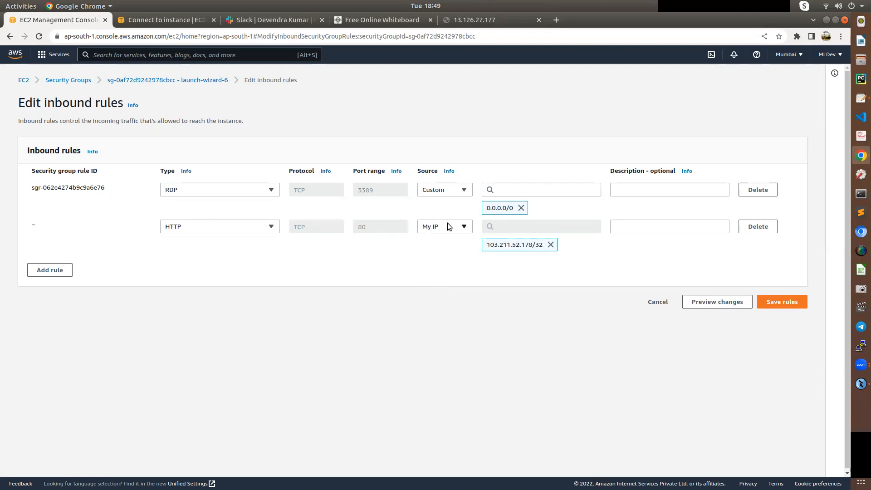
{"action": "left_click", "coordinate": [463, 228]}
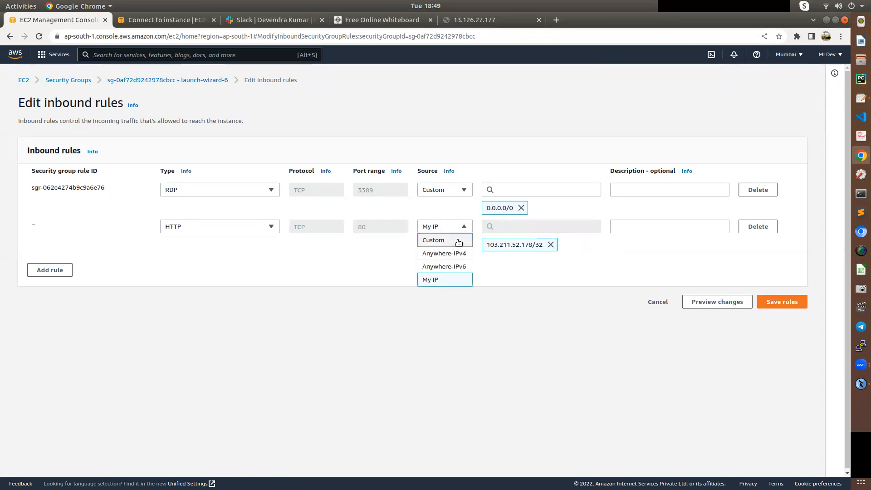
{"action": "left_click", "coordinate": [451, 253]}
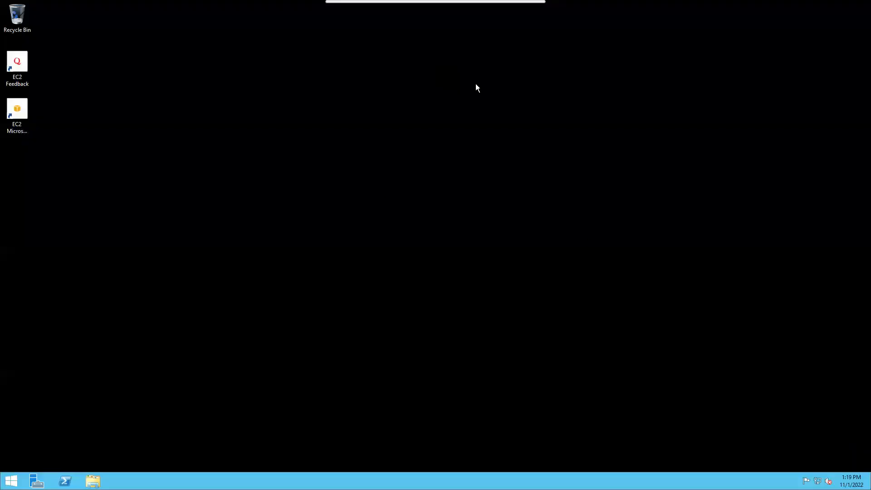
- Return from the remote desktop, save the inbound rules, and reload the 13.126.27.177 page
{"action": "left_click", "coordinate": [517, 8]}
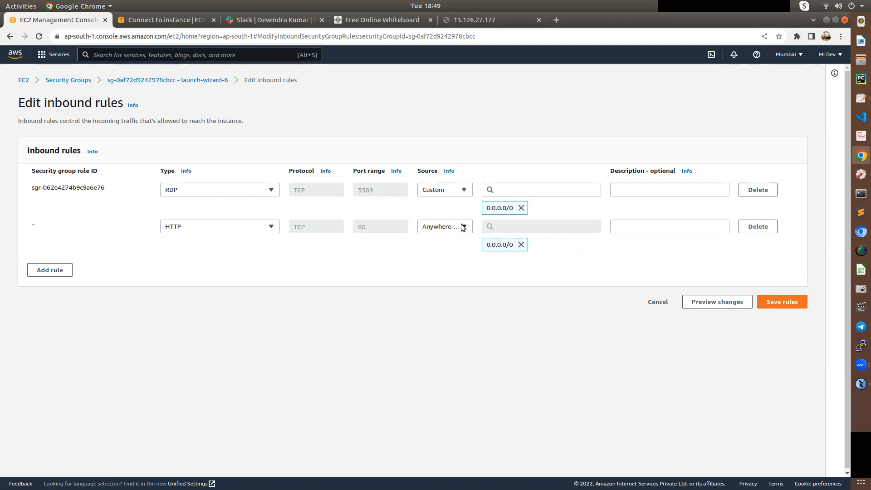
{"action": "left_click", "coordinate": [781, 300]}
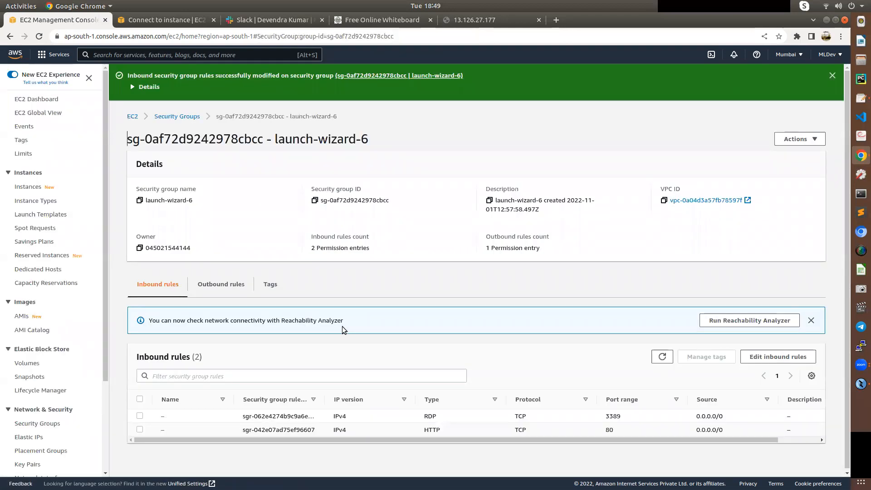
{"action": "left_click", "coordinate": [451, 21]}
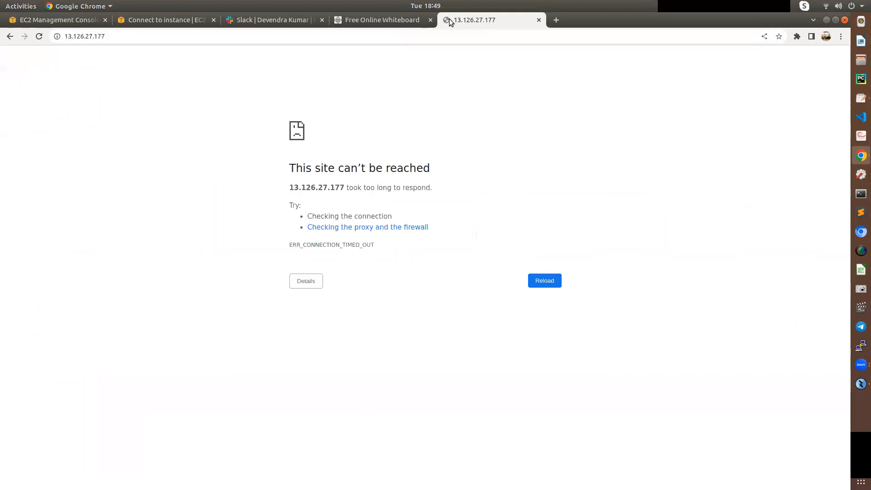
{"action": "left_click", "coordinate": [38, 36]}
- On the whiteboard, draw a yellow circle on the wall before AWS and a yellow arrow from Chrome through it to the EC2-Instance wall
{"action": "left_click", "coordinate": [336, 23]}
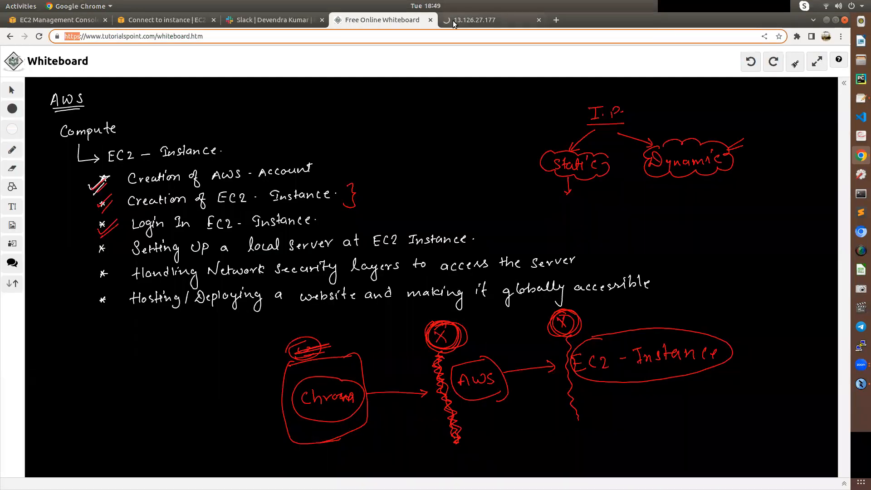
{"action": "mouse_move", "coordinate": [454, 23]}
{"action": "left_click", "coordinate": [12, 151]}
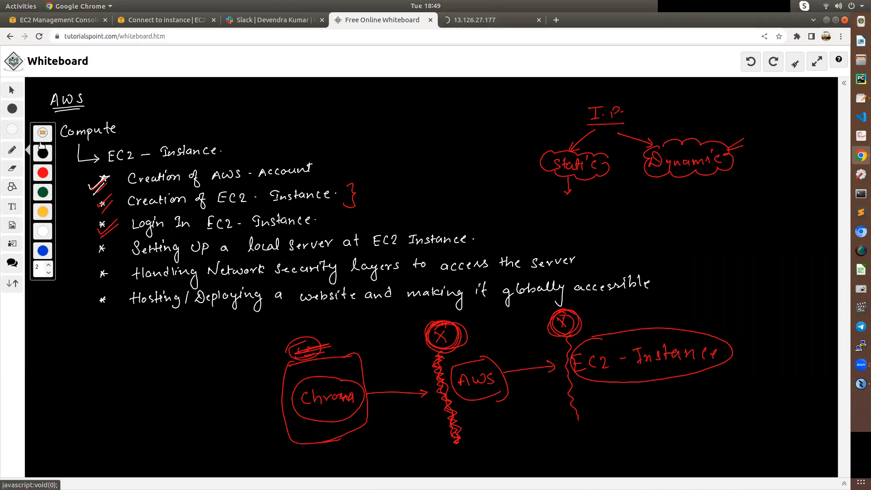
{"action": "left_click", "coordinate": [14, 92]}
{"action": "left_click_drag", "start_coordinate": [448, 406], "coordinate": [448, 408]}
{"action": "mouse_move", "coordinate": [369, 395]}
{"action": "left_mouse_down"}
{"action": "mouse_move", "coordinate": [439, 414]}
{"action": "mouse_move", "coordinate": [500, 406]}
{"action": "mouse_move", "coordinate": [540, 379]}
{"action": "mouse_move", "coordinate": [562, 379]}
{"action": "mouse_move", "coordinate": [555, 384]}
{"action": "left_mouse_up"}
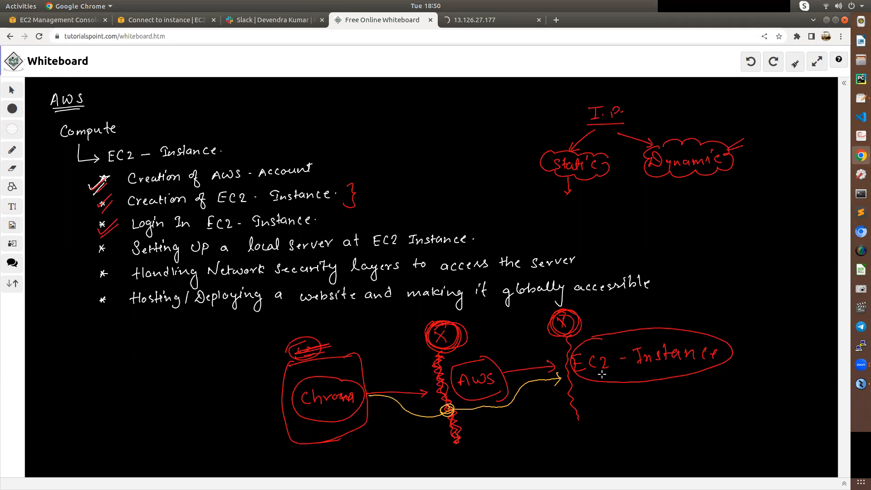
- Show the instance's remote desktop, return to the whiteboard, and handwrite in yellow beneath the EC2-Instance wall
{"action": "left_click", "coordinate": [861, 385]}
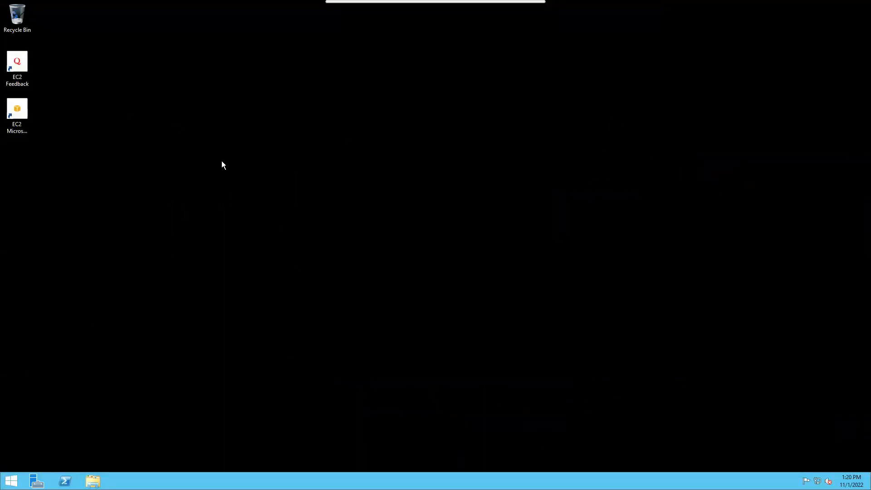
{"action": "mouse_move", "coordinate": [435, 3]}
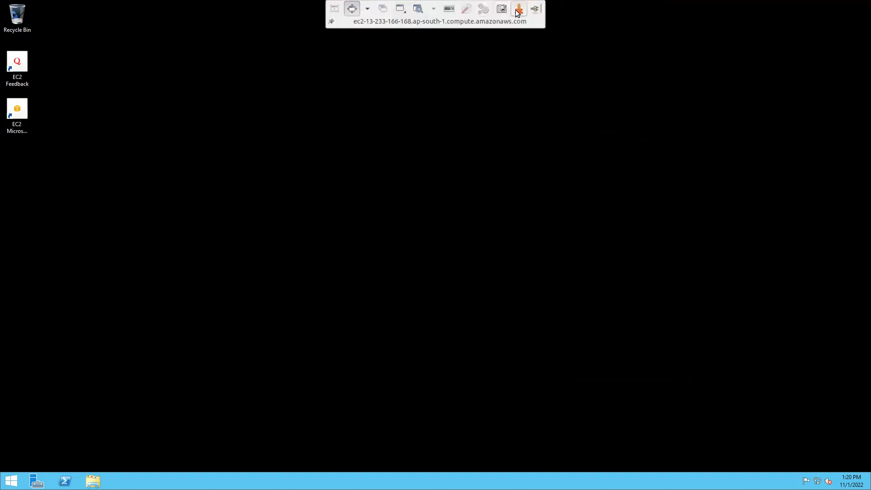
{"action": "left_click", "coordinate": [517, 7]}
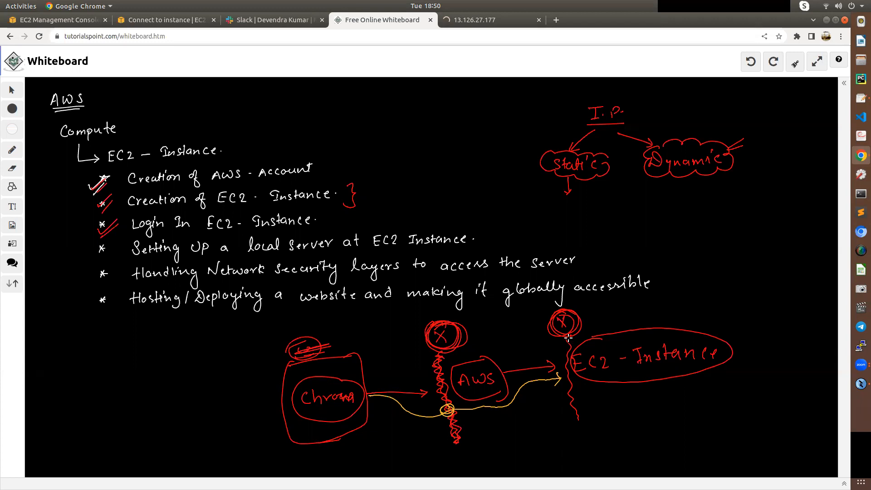
{"action": "mouse_move", "coordinate": [576, 427]}
{"action": "left_mouse_down"}
{"action": "mouse_move", "coordinate": [572, 447]}
{"action": "mouse_move", "coordinate": [617, 434]}
{"action": "mouse_move", "coordinate": [616, 447]}
{"action": "left_mouse_up"}
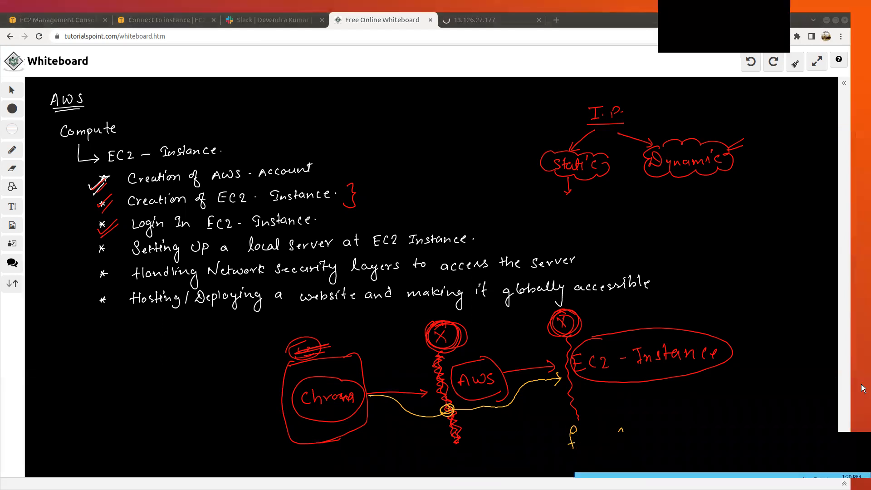
- In the instance's remote desktop, open Control Panel, set its view to small icons, and open Windows Firewall
{"action": "left_click", "coordinate": [13, 478]}
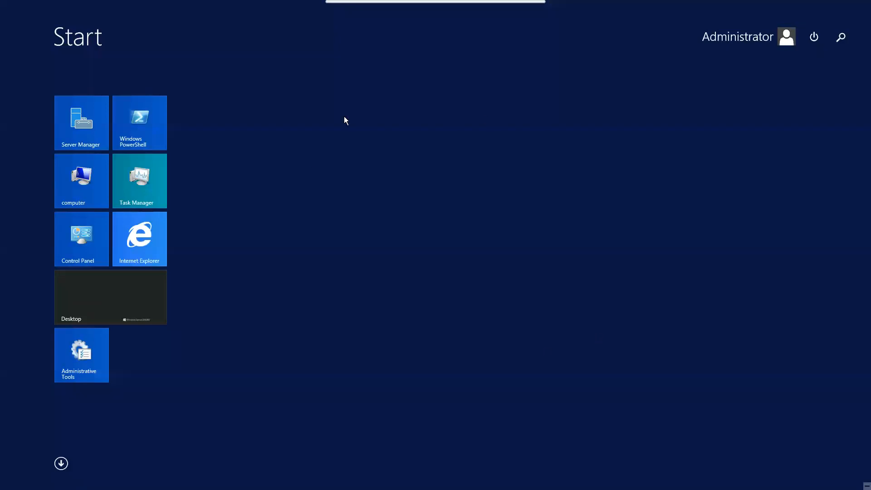
{"action": "left_click", "coordinate": [78, 238]}
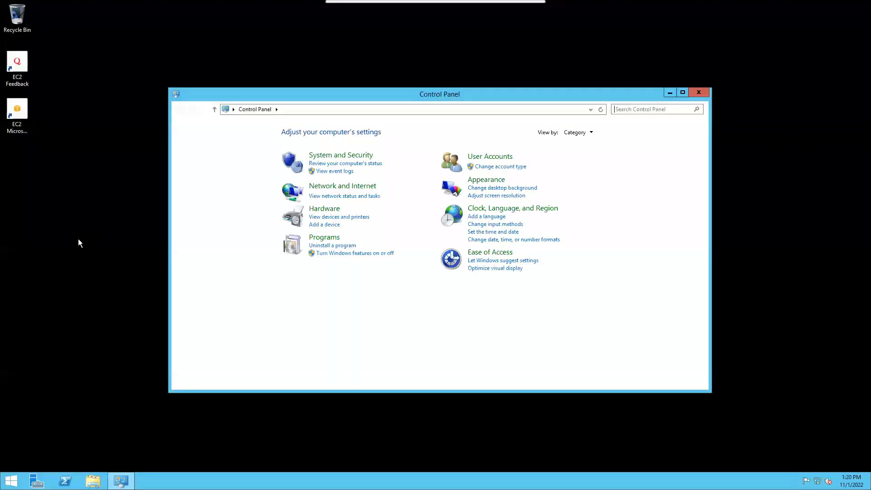
{"action": "left_click", "coordinate": [585, 131]}
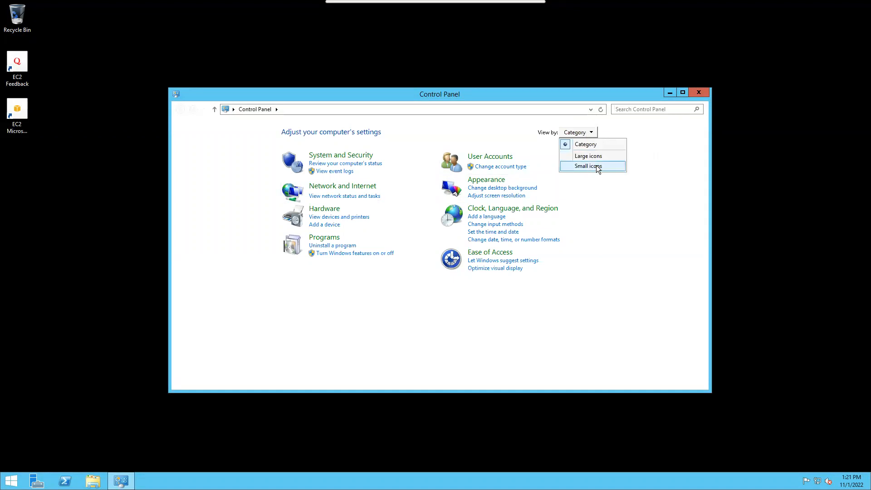
{"action": "left_click", "coordinate": [596, 165]}
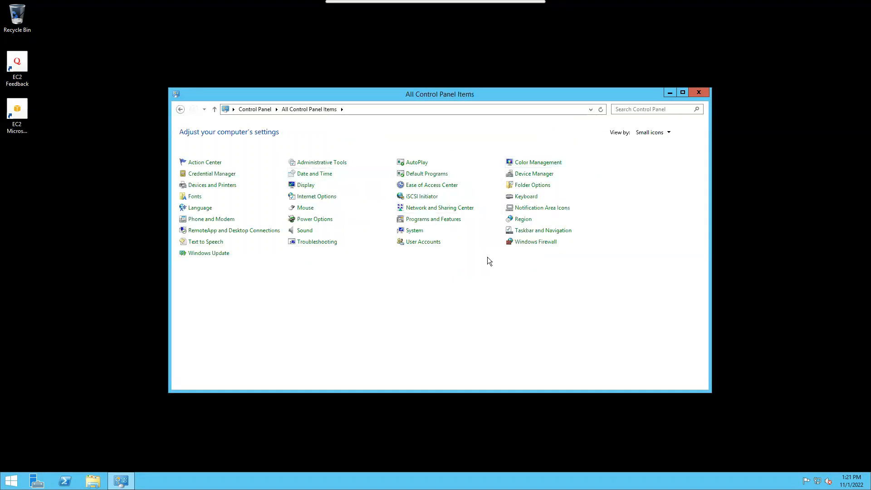
{"action": "left_click", "coordinate": [538, 243]}
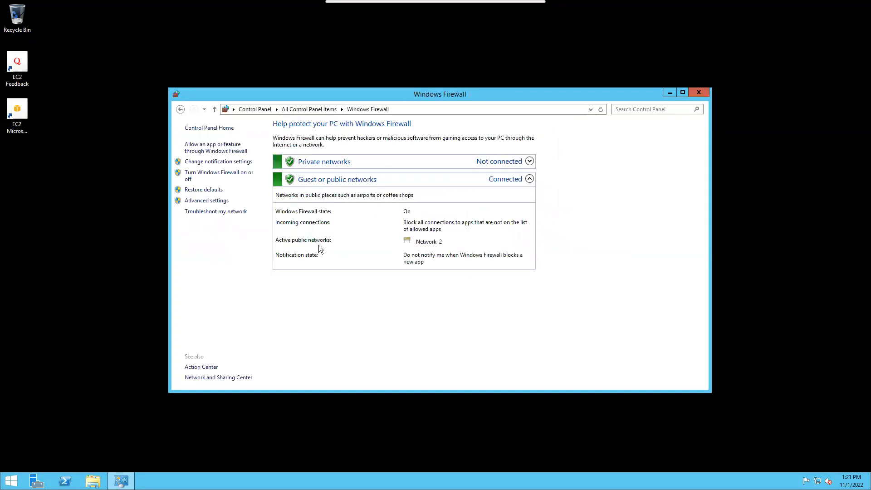
- Open the firewall's advanced settings and display its inbound rules
{"action": "left_click", "coordinate": [203, 200]}
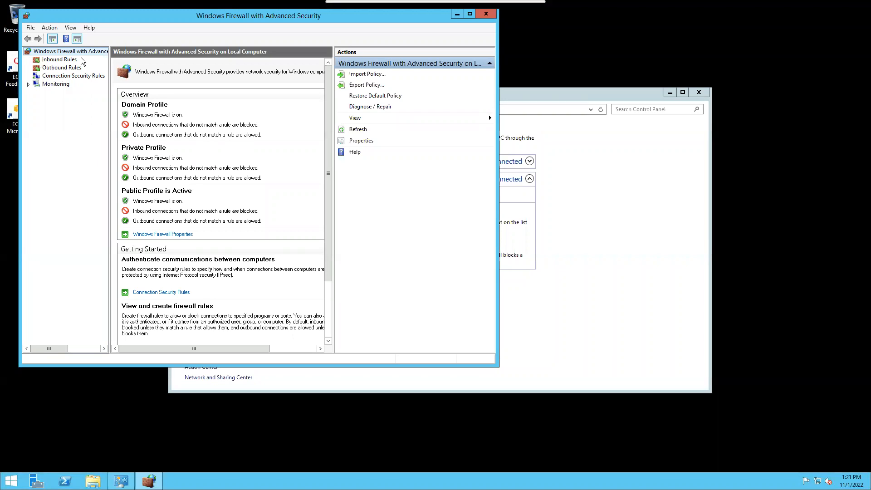
{"action": "left_click", "coordinate": [59, 60]}
{"action": "left_click", "coordinate": [63, 67]}
{"action": "left_click", "coordinate": [60, 59]}
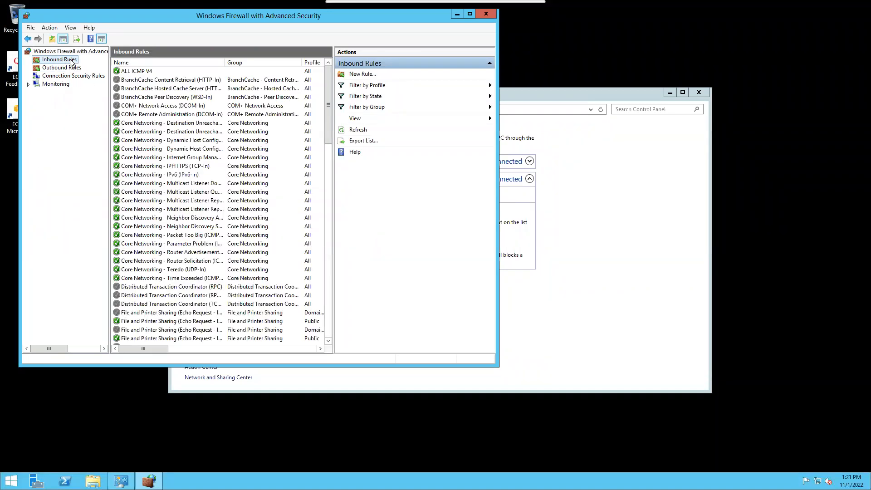
- Create a new inbound firewall rule of type Port for TCP with specific local port 80
{"action": "left_click", "coordinate": [361, 76]}
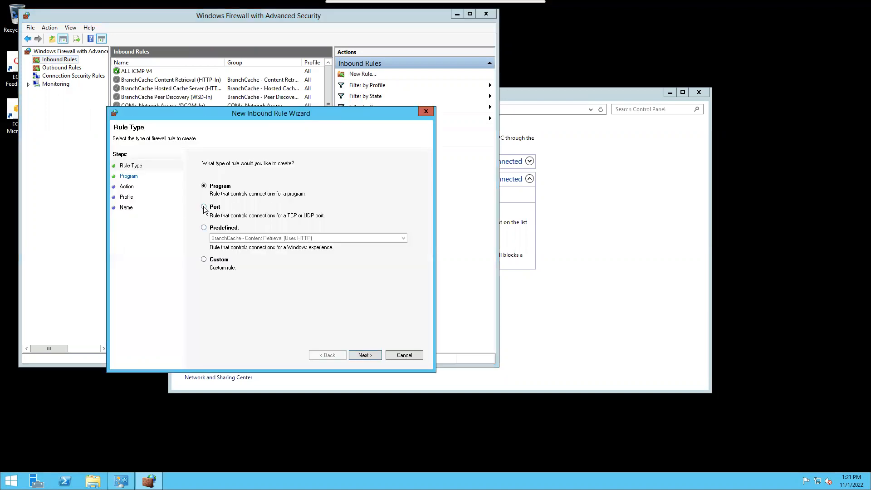
{"action": "left_click", "coordinate": [204, 207]}
{"action": "left_click", "coordinate": [365, 355]}
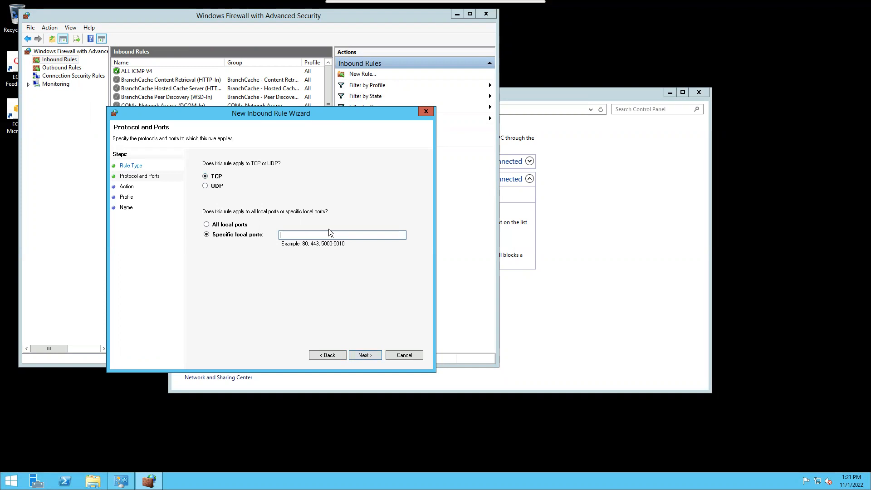
{"action": "type", "text": "80"}
{"action": "left_click", "coordinate": [370, 355]}
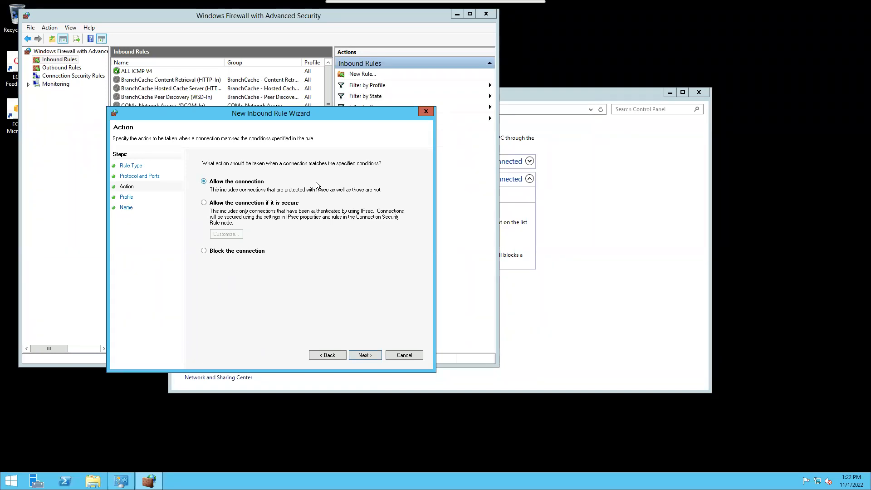
- Allow the connection for the Domain, Private and Public profiles, finish the rule with the name http, and minimize the advanced firewall window
{"action": "left_click", "coordinate": [366, 356]}
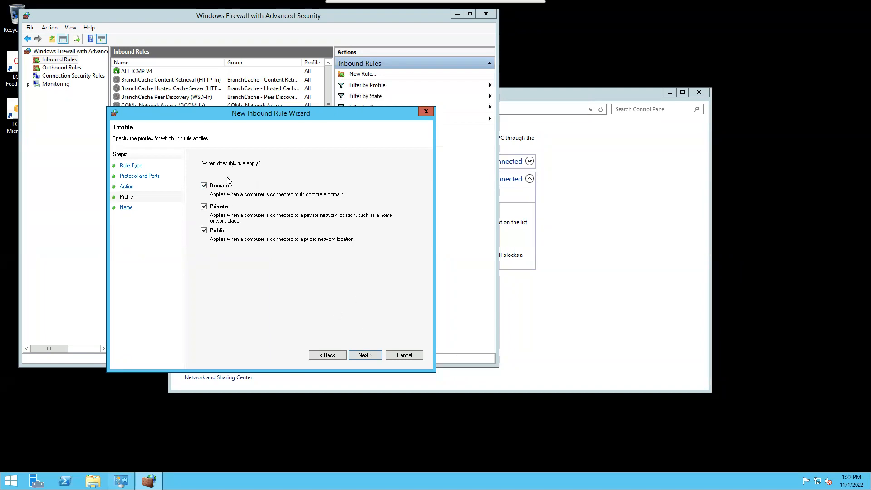
{"action": "left_click", "coordinate": [363, 355]}
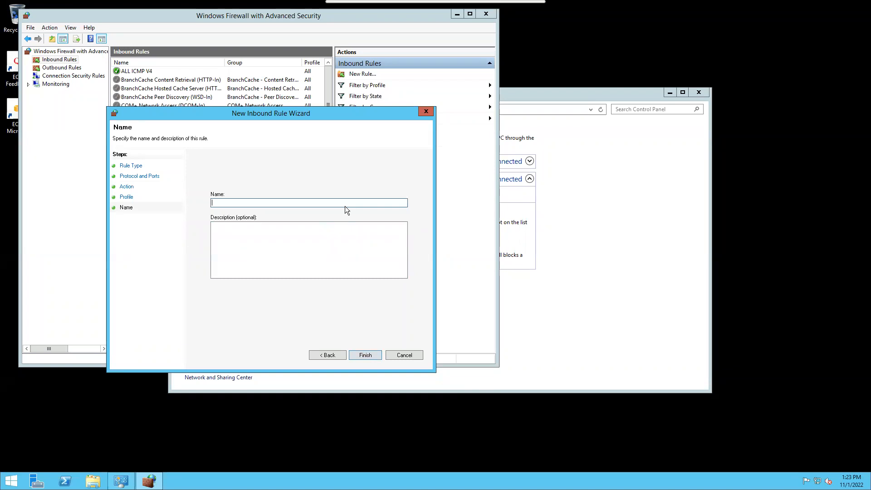
{"action": "type", "text": "http"}
{"action": "left_click", "coordinate": [239, 229]}
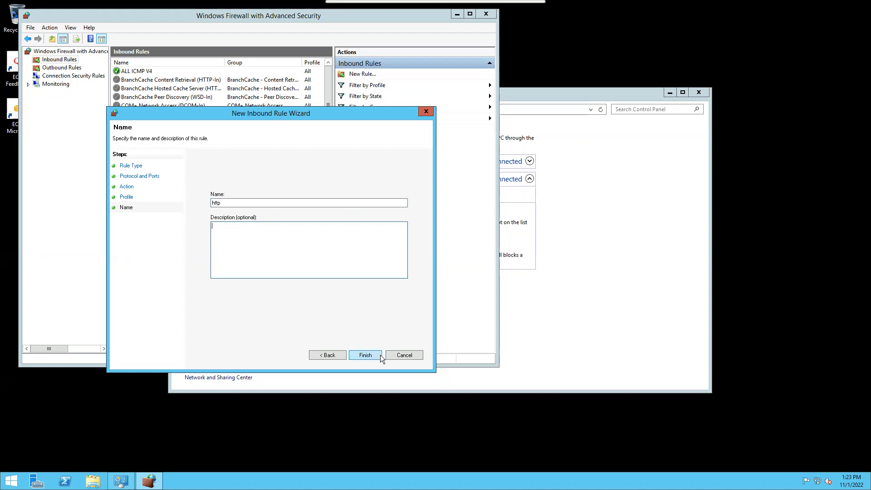
{"action": "left_click", "coordinate": [368, 352]}
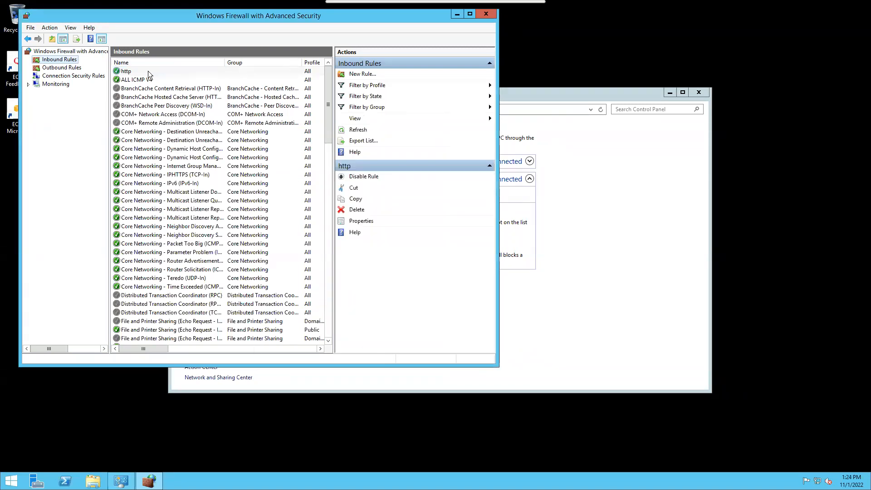
{"action": "left_click", "coordinate": [457, 15]}
{"action": "mouse_move", "coordinate": [483, 4]}
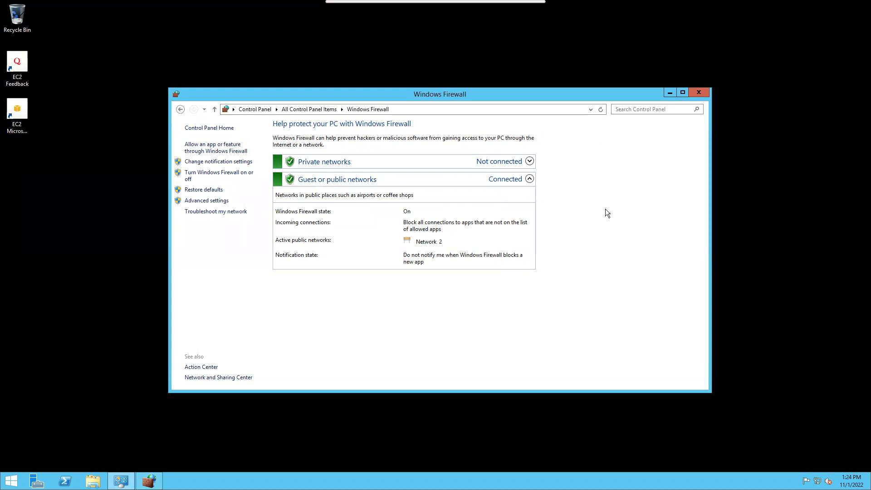
- Minimize the remote desktop session and reload the 13.126.27.177 page in Chrome
{"action": "mouse_move", "coordinate": [517, 2]}
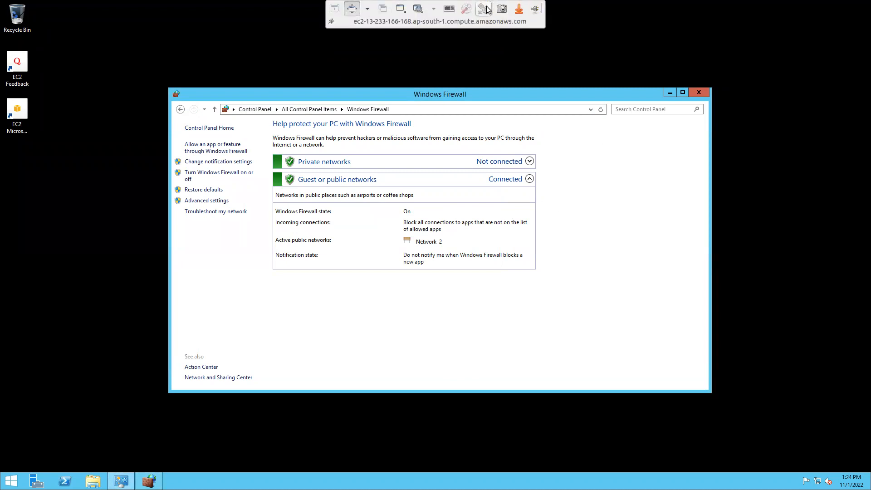
{"action": "left_click", "coordinate": [518, 8]}
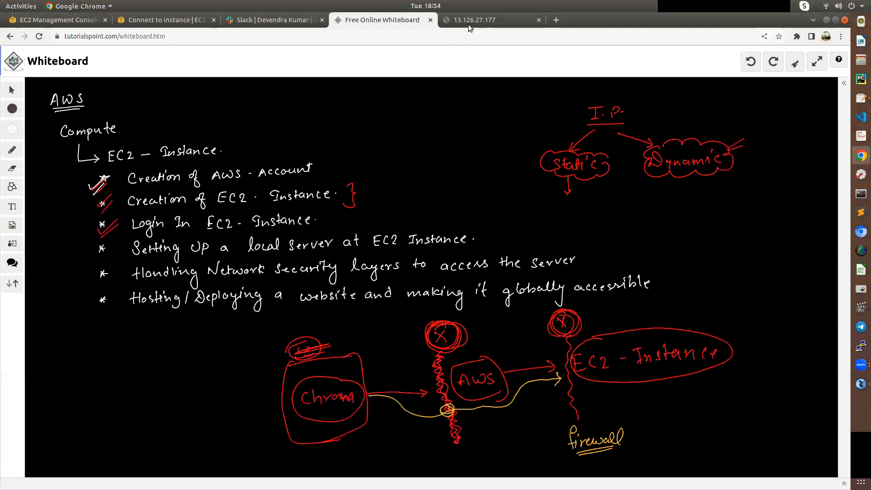
{"action": "left_click", "coordinate": [468, 24]}
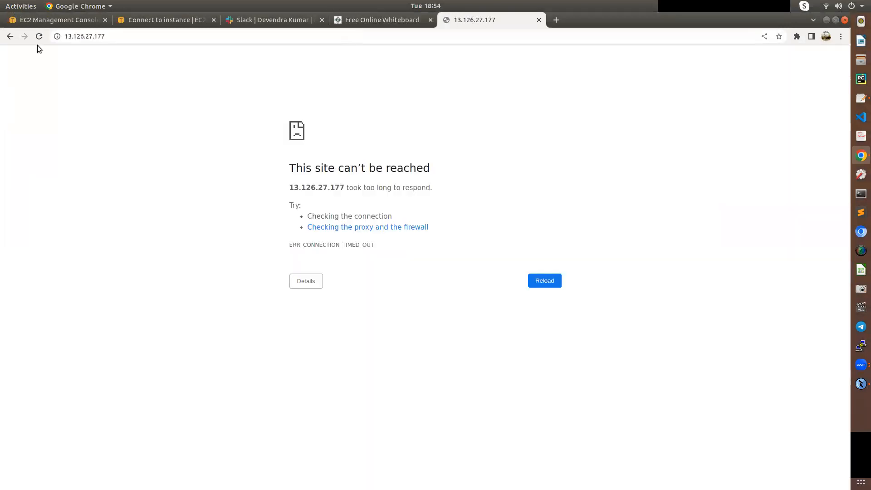
{"action": "left_click", "coordinate": [40, 37]}
- On the whiteboard, circle the opening in the firewall line, draw the request reaching a cloud and server, and add a return arrow to Chrome
{"action": "left_click", "coordinate": [399, 20]}
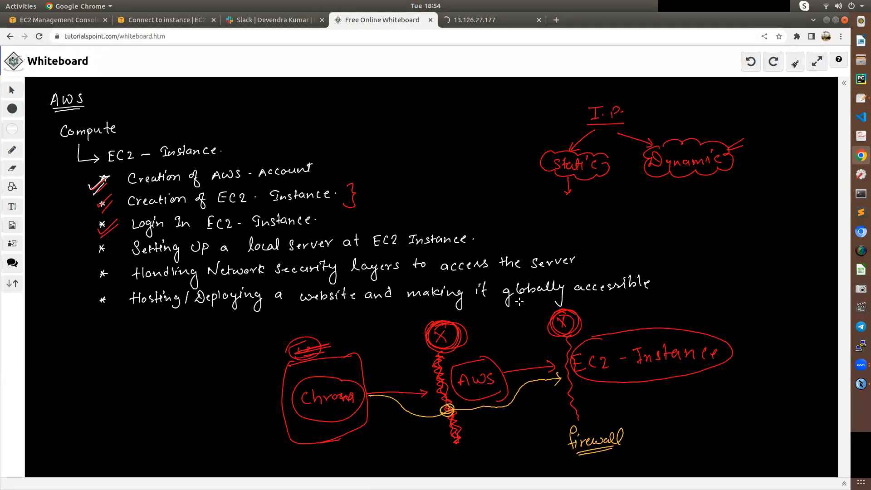
{"action": "left_click_drag", "start_coordinate": [569, 382], "coordinate": [567, 384]}
{"action": "mouse_move", "coordinate": [575, 390]}
{"action": "left_mouse_down"}
{"action": "mouse_move", "coordinate": [608, 398]}
{"action": "mouse_move", "coordinate": [603, 404]}
{"action": "left_mouse_up"}
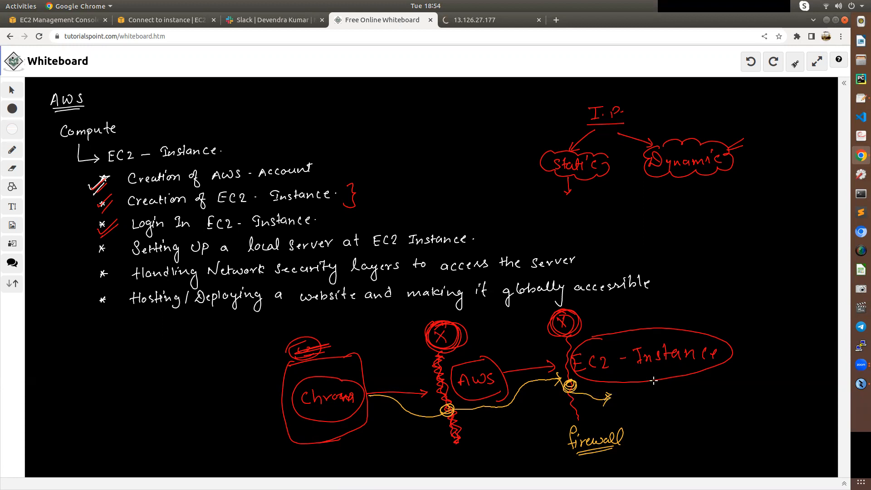
{"action": "mouse_move", "coordinate": [656, 380]}
{"action": "left_mouse_down"}
{"action": "mouse_move", "coordinate": [659, 394]}
{"action": "mouse_move", "coordinate": [681, 377]}
{"action": "mouse_move", "coordinate": [663, 395]}
{"action": "mouse_move", "coordinate": [686, 389]}
{"action": "mouse_move", "coordinate": [607, 397]}
{"action": "mouse_move", "coordinate": [648, 404]}
{"action": "mouse_move", "coordinate": [655, 390]}
{"action": "left_mouse_up"}
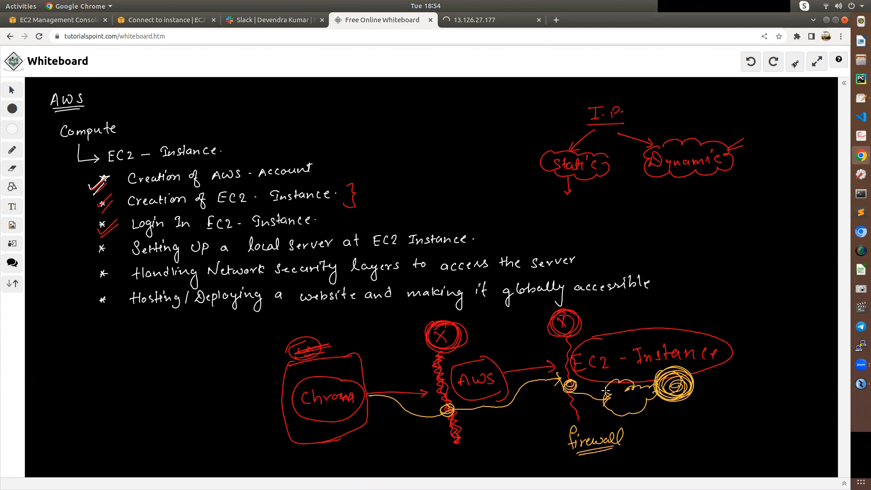
{"action": "mouse_move", "coordinate": [619, 401]}
{"action": "left_mouse_down"}
{"action": "mouse_move", "coordinate": [564, 396]}
{"action": "mouse_move", "coordinate": [506, 424]}
{"action": "mouse_move", "coordinate": [369, 414]}
{"action": "mouse_move", "coordinate": [376, 422]}
{"action": "mouse_move", "coordinate": [382, 414]}
{"action": "mouse_move", "coordinate": [374, 414]}
{"action": "left_mouse_up"}
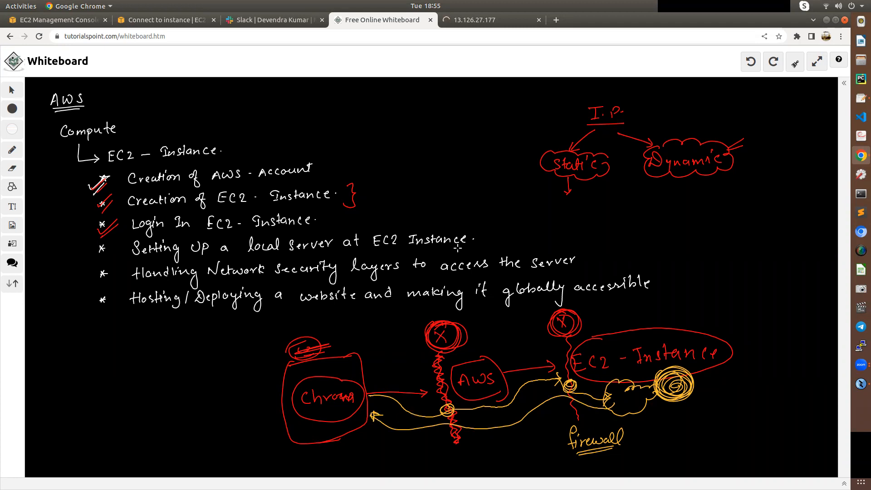
- Write and underline "Local Server" on the whiteboard, add port 80 below the drawn server, and mark the upper firewall line
{"action": "left_click", "coordinate": [489, 19]}
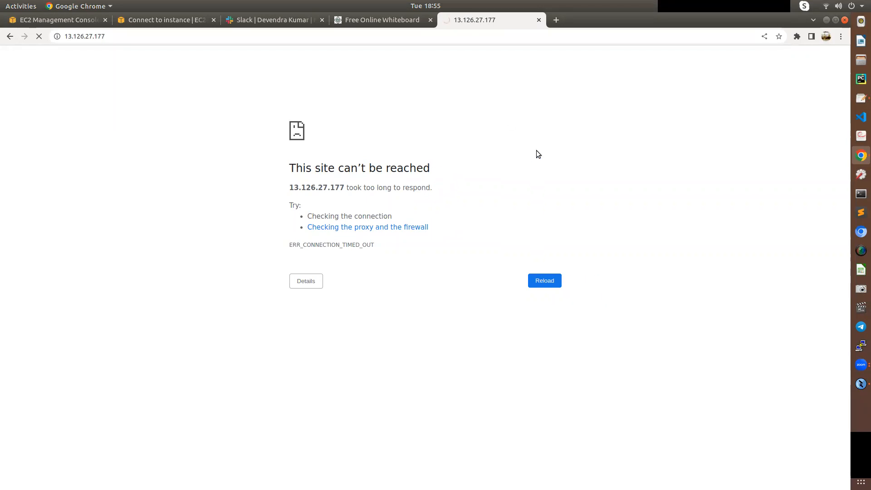
{"action": "left_click", "coordinate": [385, 17]}
{"action": "left_click_drag", "start_coordinate": [714, 304], "coordinate": [730, 312]}
{"action": "mouse_move", "coordinate": [741, 311]}
{"action": "left_mouse_down"}
{"action": "mouse_move", "coordinate": [739, 318]}
{"action": "mouse_move", "coordinate": [821, 311]}
{"action": "mouse_move", "coordinate": [825, 317]}
{"action": "left_mouse_up"}
{"action": "left_click_drag", "start_coordinate": [743, 325], "coordinate": [777, 323]}
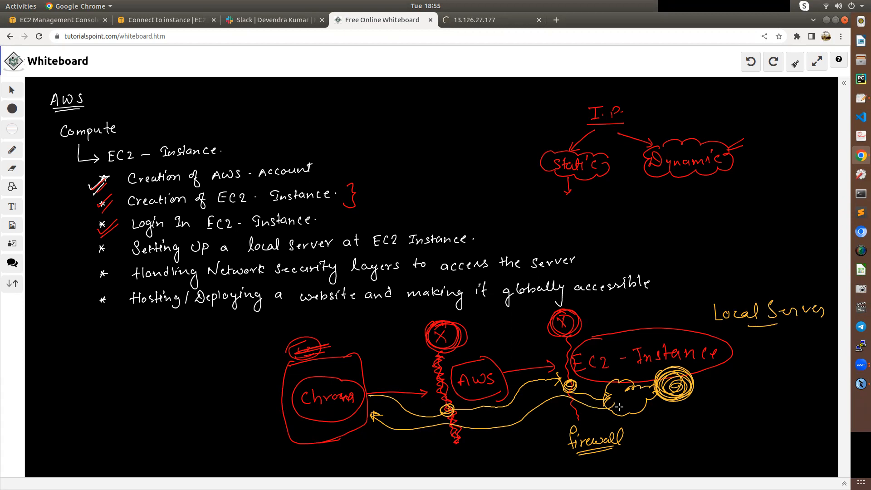
{"action": "mouse_move", "coordinate": [658, 420]}
{"action": "left_mouse_down"}
{"action": "mouse_move", "coordinate": [662, 429]}
{"action": "mouse_move", "coordinate": [672, 417]}
{"action": "left_mouse_up"}
{"action": "mouse_move", "coordinate": [571, 335]}
{"action": "left_mouse_down"}
{"action": "mouse_move", "coordinate": [568, 382]}
{"action": "mouse_move", "coordinate": [587, 385]}
{"action": "left_mouse_up"}
- Request the instance's site on port 90 at 13.126.27.177:90
{"action": "left_click", "coordinate": [472, 21]}
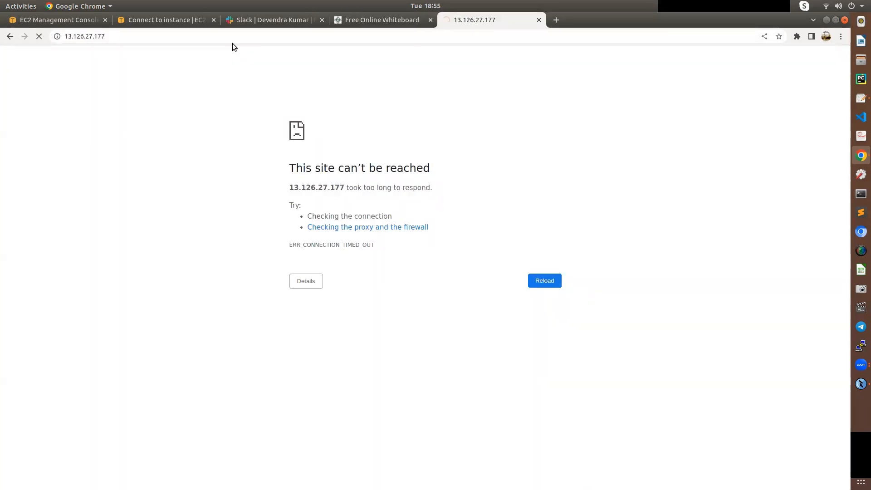
{"action": "left_click", "coordinate": [216, 36]}
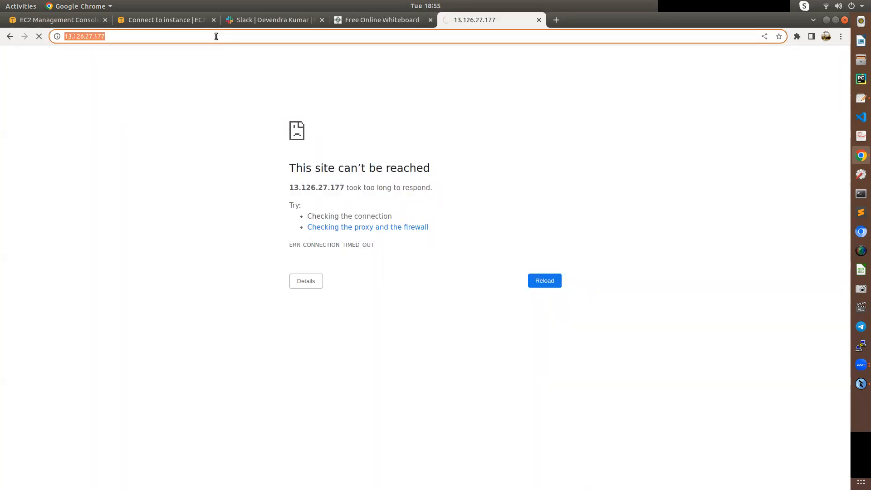
{"action": "left_click", "coordinate": [216, 36]}
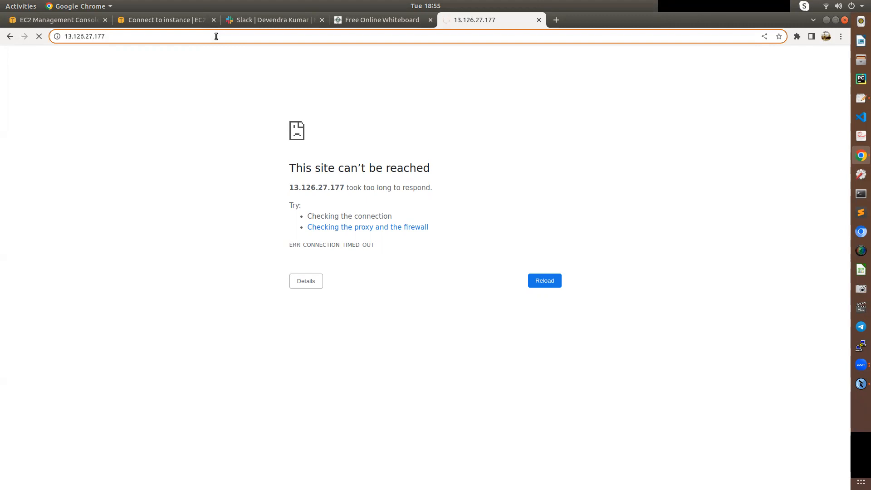
{"action": "double_click", "coordinate": [160, 39]}
{"action": "left_click", "coordinate": [159, 38]}
{"action": "type", "text": ":"}
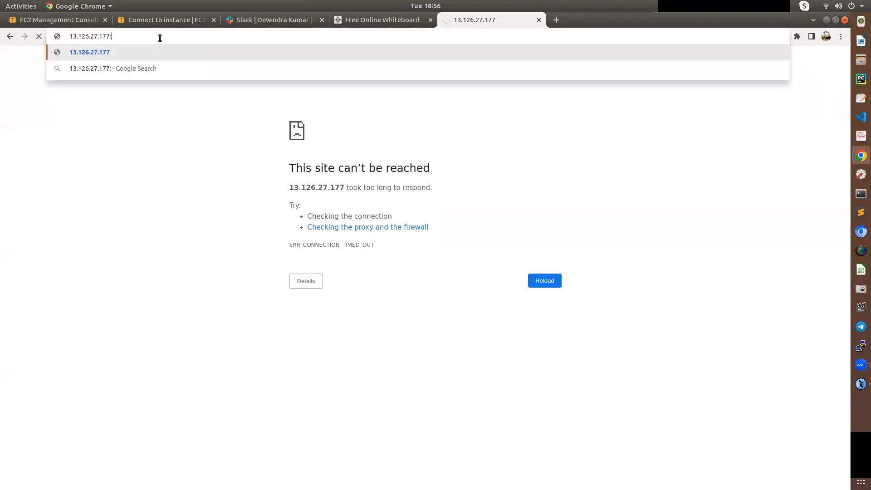
{"action": "type", "text": "80"}
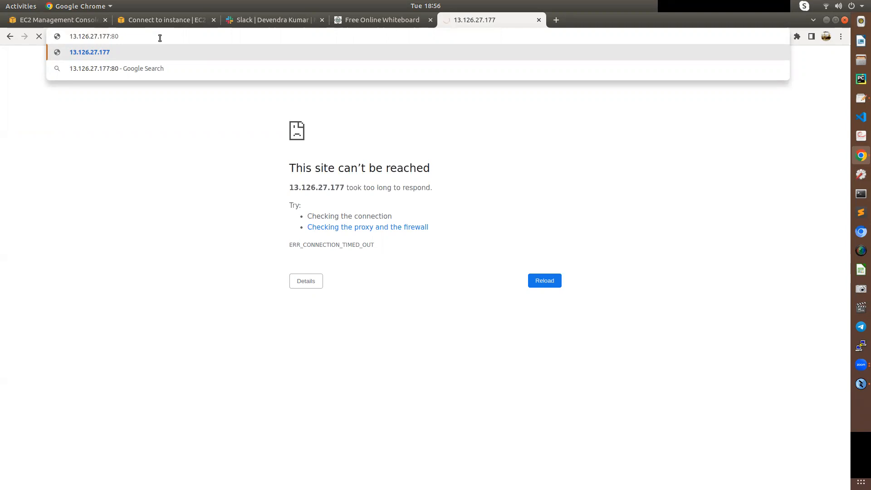
{"action": "key", "text": "BackSpace"}
{"action": "key", "text": "BackSpace"}
{"action": "type", "text": "90"}
{"action": "key", "text": "Return"}
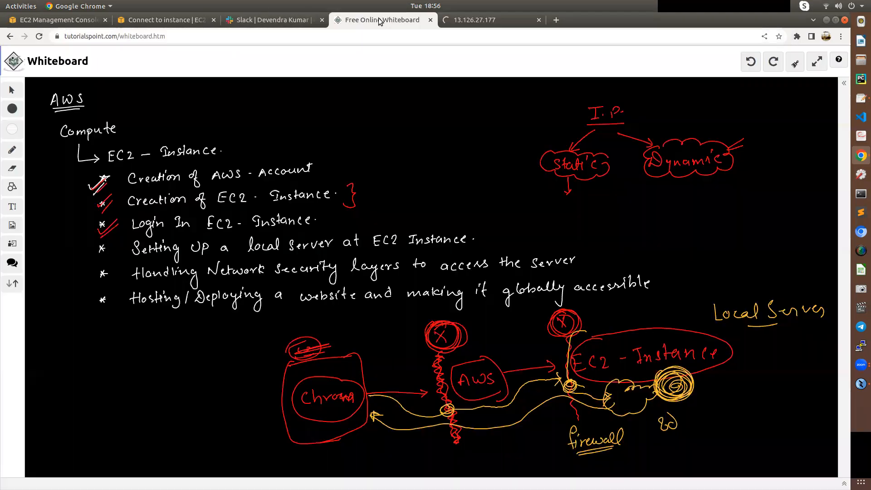
- On the whiteboard, outline the AWS security layer, put double dashes beside both layers, and draw an arrow to port 80
{"action": "left_click", "coordinate": [348, 21]}
{"action": "mouse_move", "coordinate": [428, 353]}
{"action": "left_mouse_down"}
{"action": "mouse_move", "coordinate": [447, 438]}
{"action": "mouse_move", "coordinate": [466, 454]}
{"action": "mouse_move", "coordinate": [443, 350]}
{"action": "mouse_move", "coordinate": [469, 449]}
{"action": "left_mouse_up"}
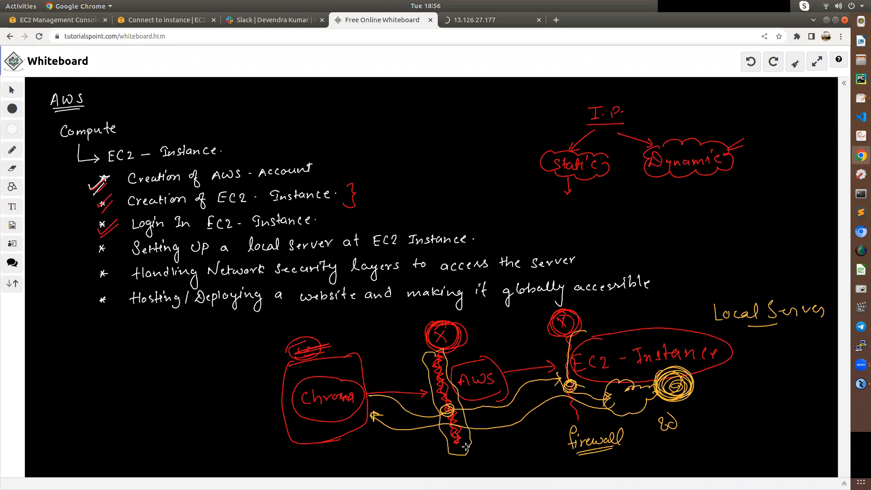
{"action": "left_click_drag", "start_coordinate": [410, 376], "coordinate": [422, 372]}
{"action": "left_click_drag", "start_coordinate": [551, 350], "coordinate": [563, 349]}
{"action": "mouse_move", "coordinate": [584, 413]}
{"action": "left_mouse_down"}
{"action": "mouse_move", "coordinate": [640, 426]}
{"action": "mouse_move", "coordinate": [653, 418]}
{"action": "mouse_move", "coordinate": [650, 429]}
{"action": "left_mouse_up"}
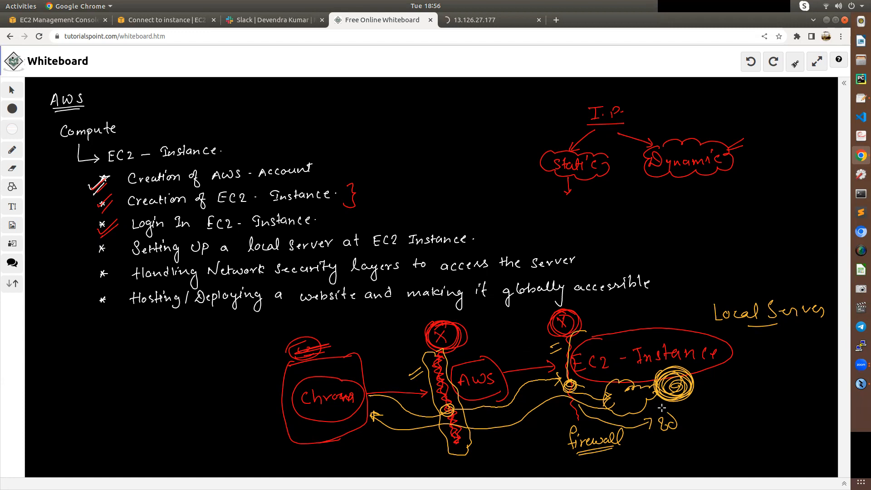
- Remove the port from the site address, load 13.126.27.177 again, and check the instance's connection details in between
{"action": "left_click", "coordinate": [494, 21]}
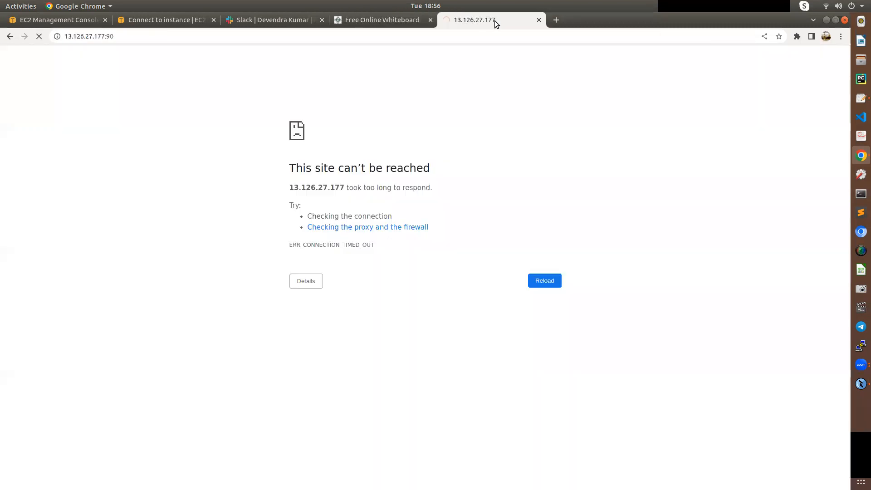
{"action": "left_click", "coordinate": [165, 39]}
{"action": "left_click", "coordinate": [165, 37]}
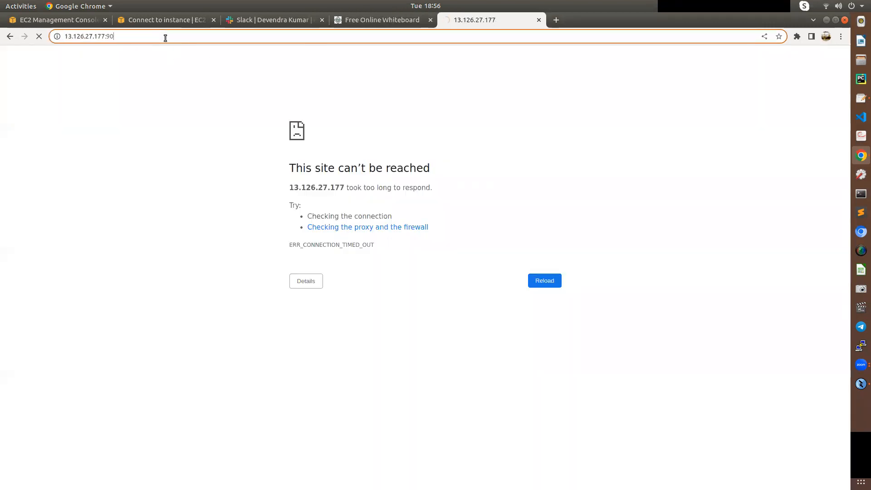
{"action": "key", "text": "BackSpace"}
{"action": "key", "text": "BackSpace"}
{"action": "key", "text": "BackSpace"}
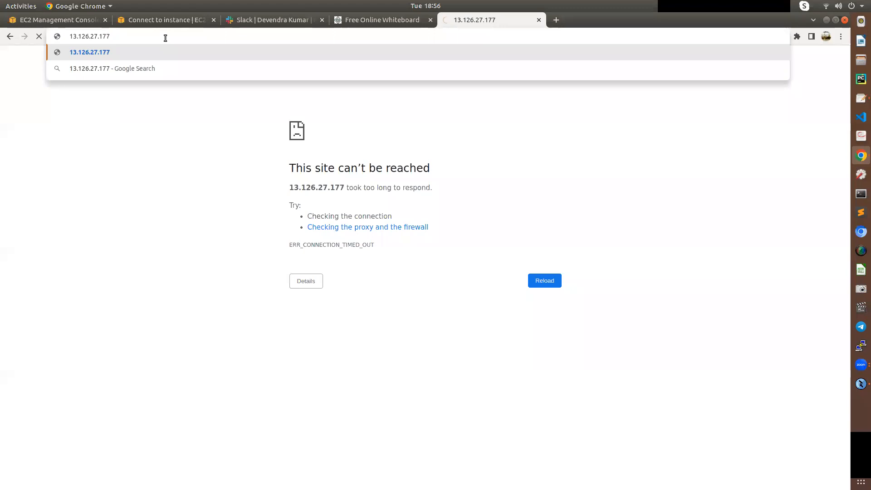
{"action": "key", "text": "Return"}
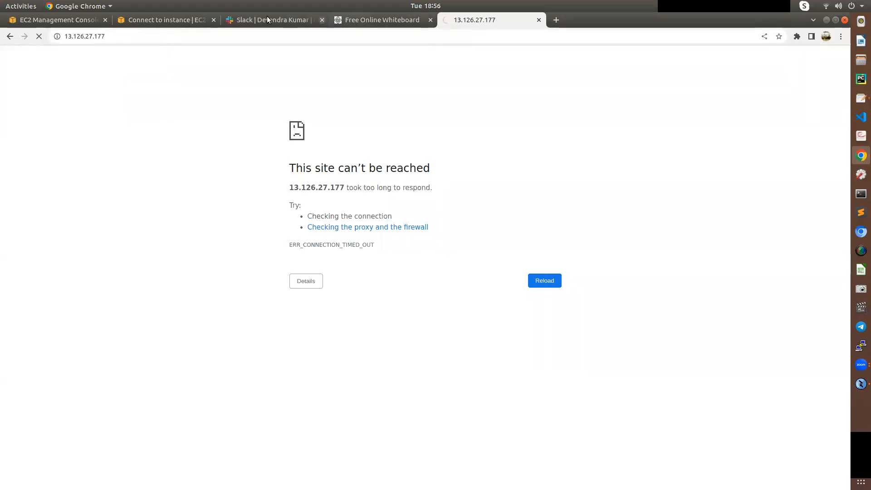
{"action": "left_click", "coordinate": [179, 20]}
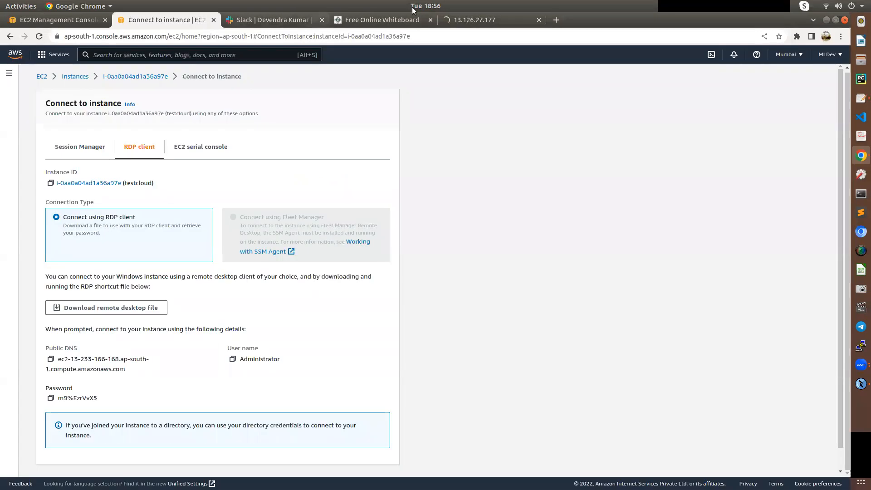
{"action": "left_click", "coordinate": [475, 20]}
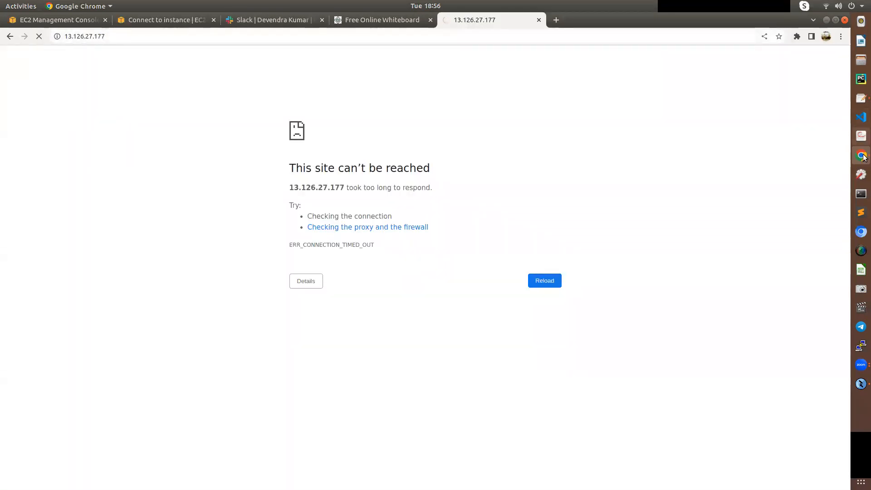
- Return to the instance's remote desktop and close the Windows Firewall window
{"action": "left_click", "coordinate": [861, 383]}
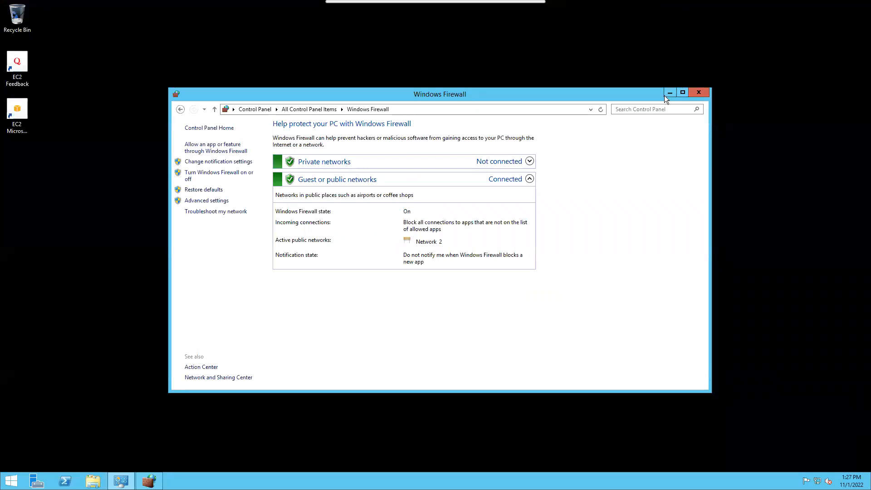
{"action": "left_click", "coordinate": [700, 92]}
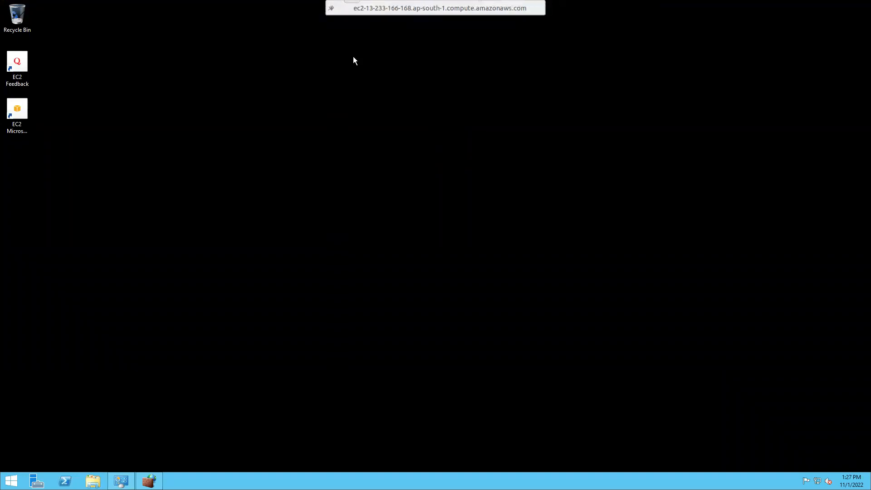
{"action": "mouse_move", "coordinate": [426, 2]}
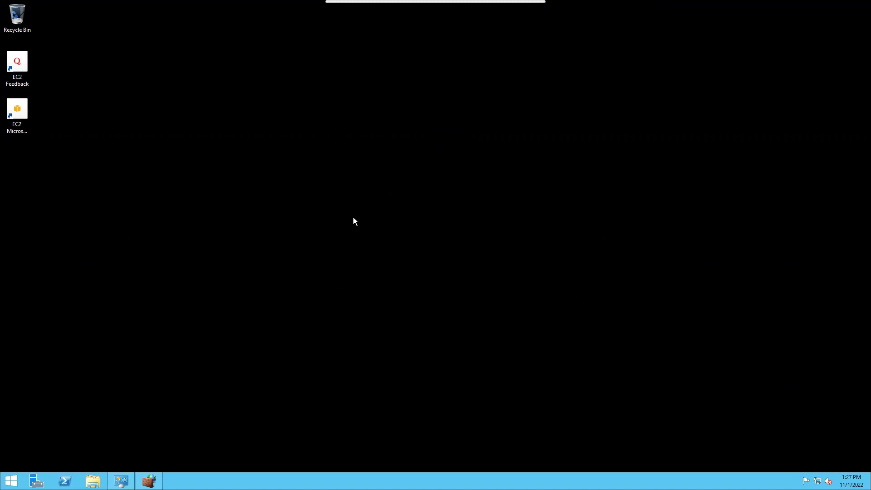
- Launch Internet Explorer on the instance, run a Bing search for xcfgfd, and dismiss the security alert and blocked-content notice
{"action": "left_click", "coordinate": [6, 476]}
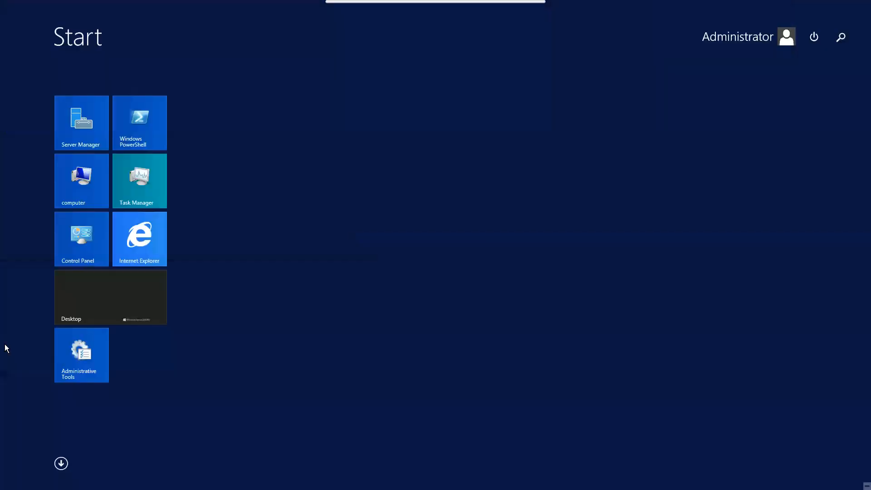
{"action": "left_click", "coordinate": [146, 236]}
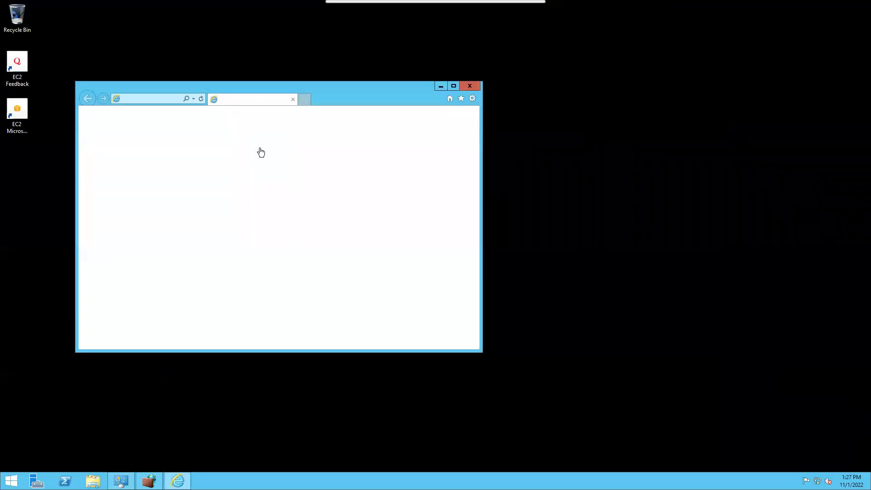
{"action": "left_click", "coordinate": [174, 96]}
{"action": "type", "text": "google"}
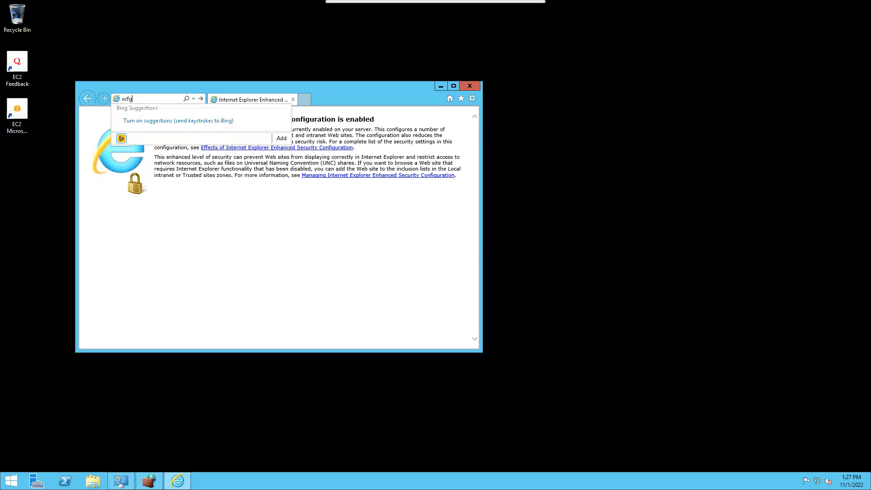
{"action": "key", "text": "Return"}
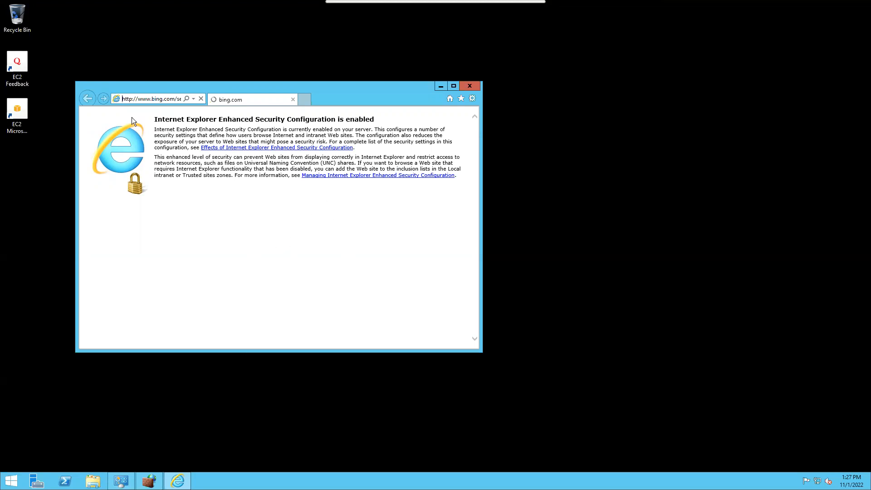
{"action": "left_click", "coordinate": [146, 96]}
{"action": "type", "text": "ng"}
{"action": "type", "text": "gh"}
{"action": "key", "text": "Return"}
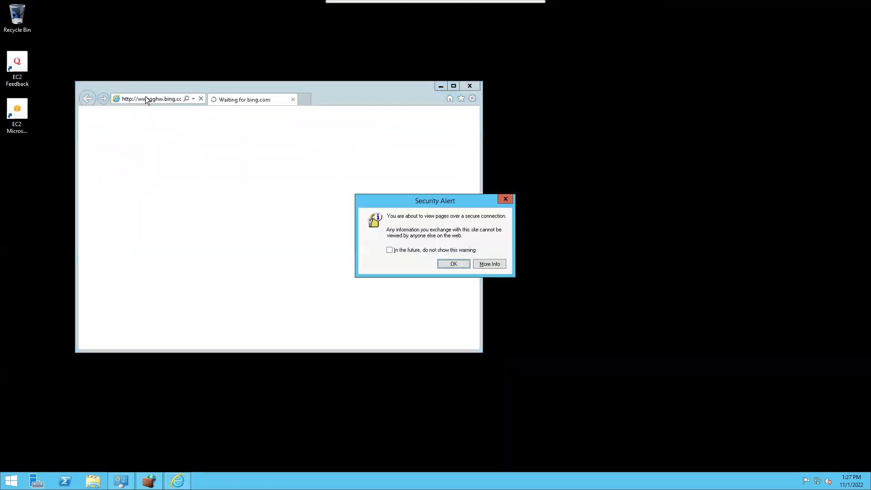
{"action": "left_click", "coordinate": [453, 263]}
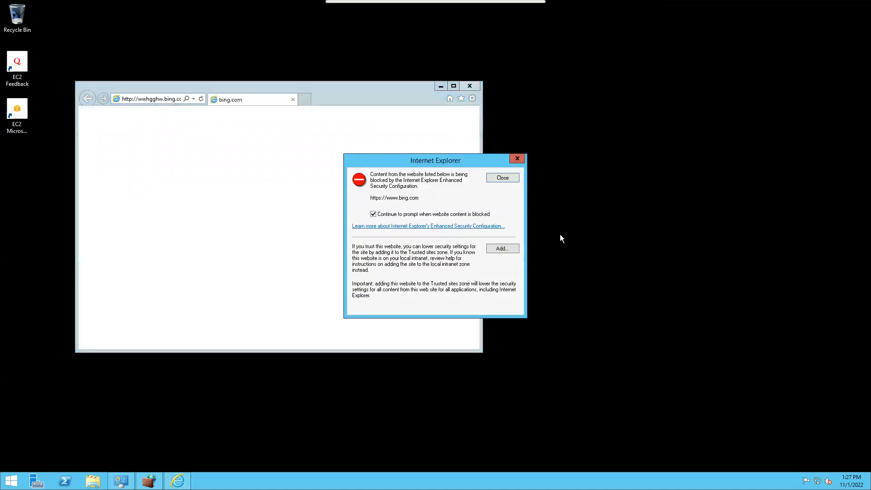
{"action": "left_click", "coordinate": [502, 178]}
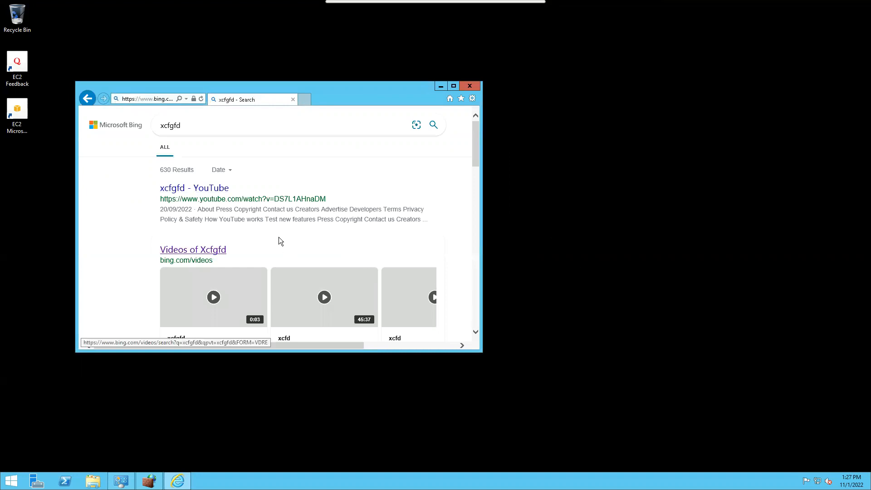
- Open the Videos of Xcfgfd search result and dismiss the security alert
{"action": "scroll", "coordinate": [279, 238], "scroll_direction": "down", "scroll_amount": 5}
{"action": "left_click", "coordinate": [220, 250]}
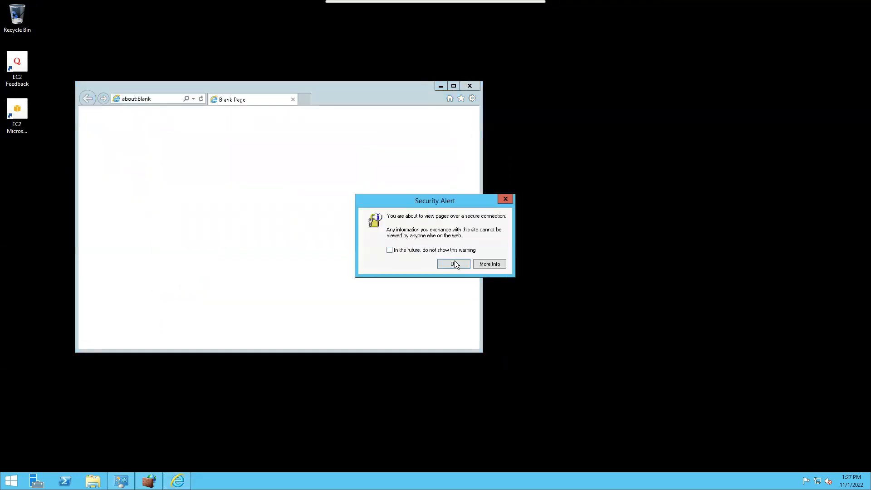
{"action": "left_click", "coordinate": [509, 197]}
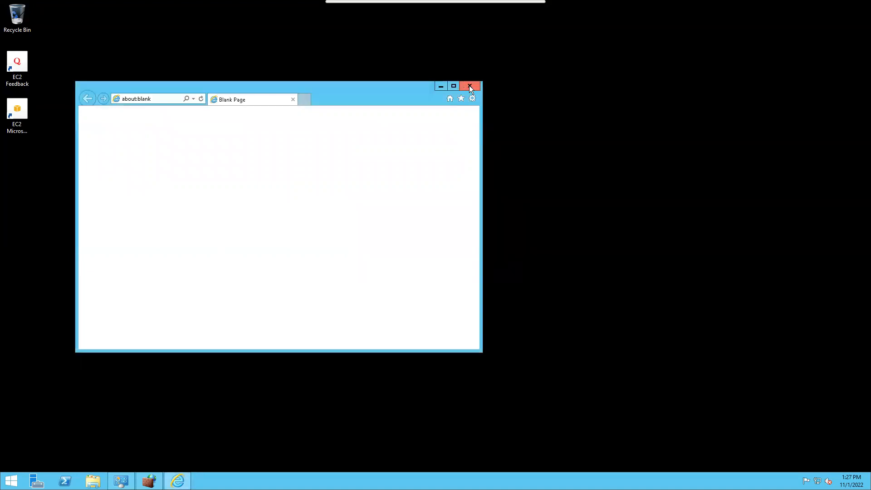
- Close Internet Explorer on the instance and open a Windows PowerShell window
{"action": "left_click", "coordinate": [469, 86]}
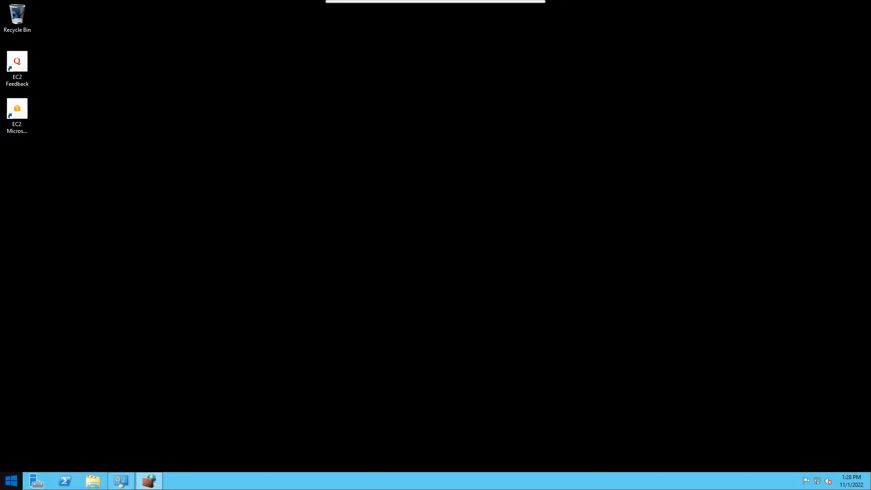
{"action": "left_click", "coordinate": [11, 481]}
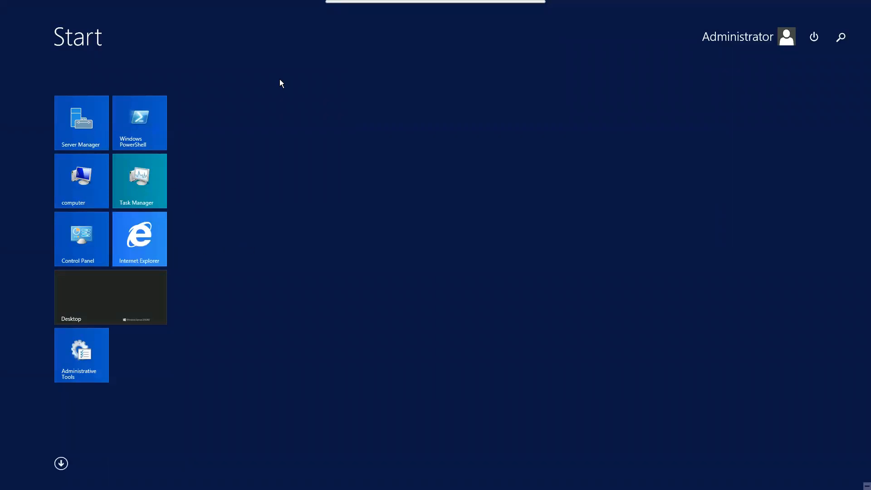
{"action": "left_click", "coordinate": [139, 115]}
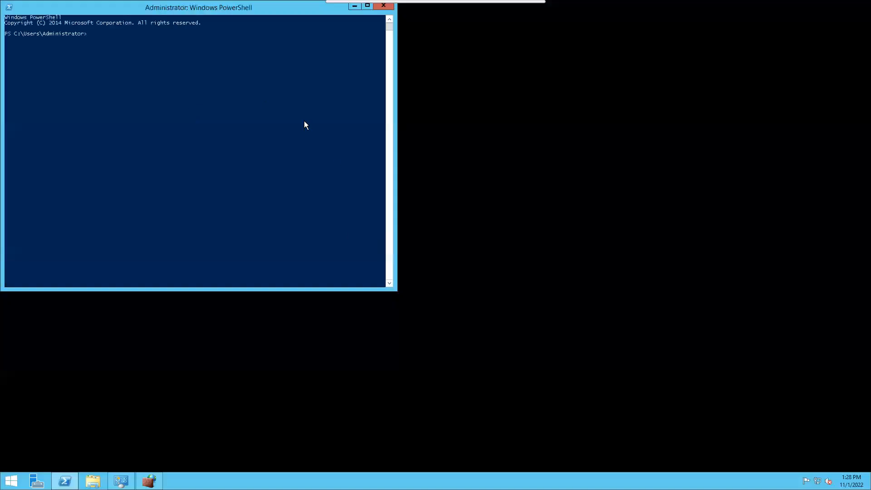
{"action": "left_click_drag", "start_coordinate": [212, 7], "coordinate": [259, 73]}
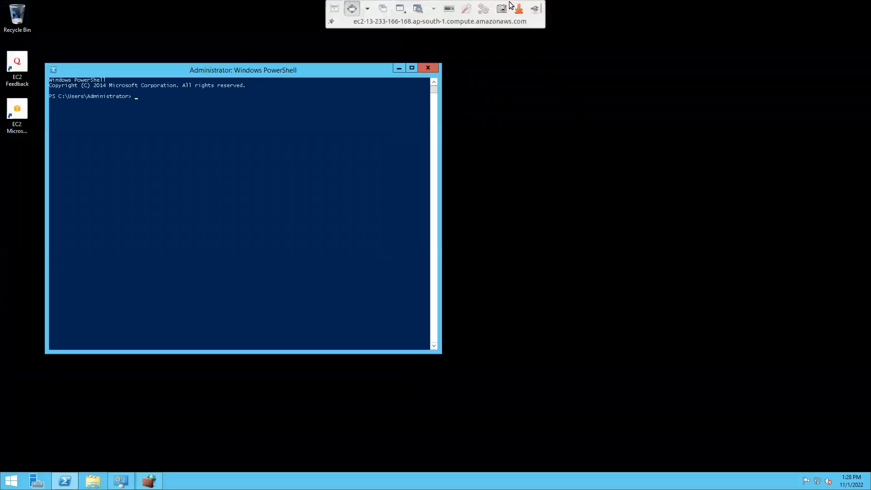
- Switch to the local Text Editor notes and copy the whole wget line that downloads chrome_installer.exe
{"action": "left_click", "coordinate": [520, 8]}
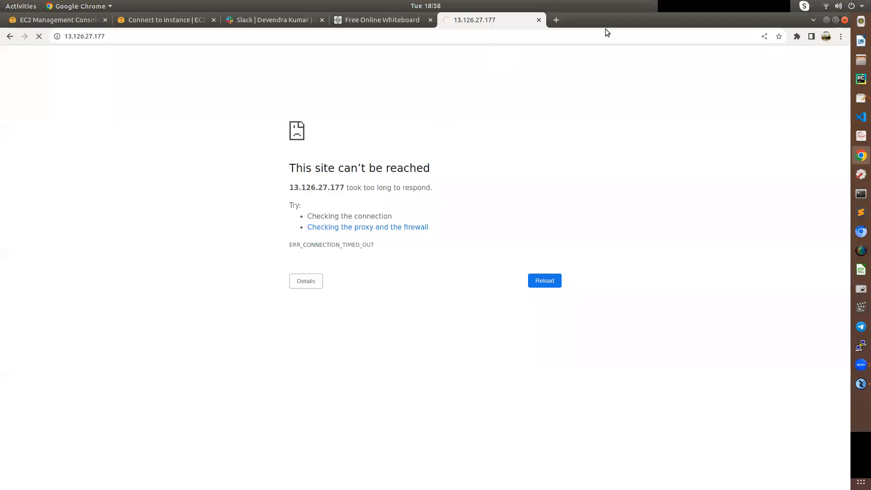
{"action": "left_click", "coordinate": [826, 20]}
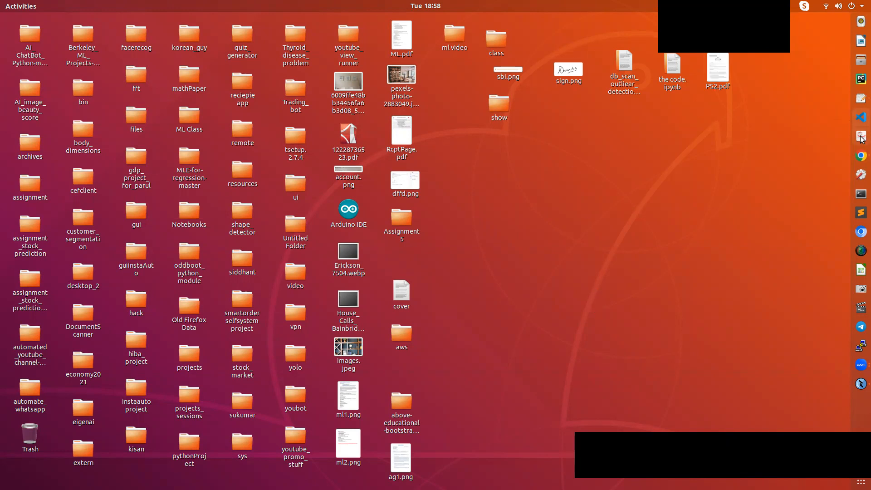
{"action": "left_click", "coordinate": [861, 98]}
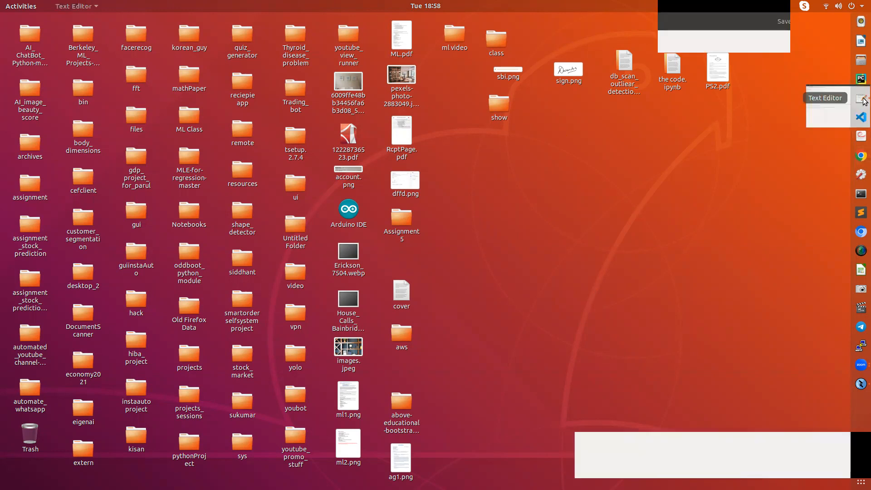
{"action": "left_click_drag", "start_coordinate": [371, 264], "coordinate": [6, 263]}
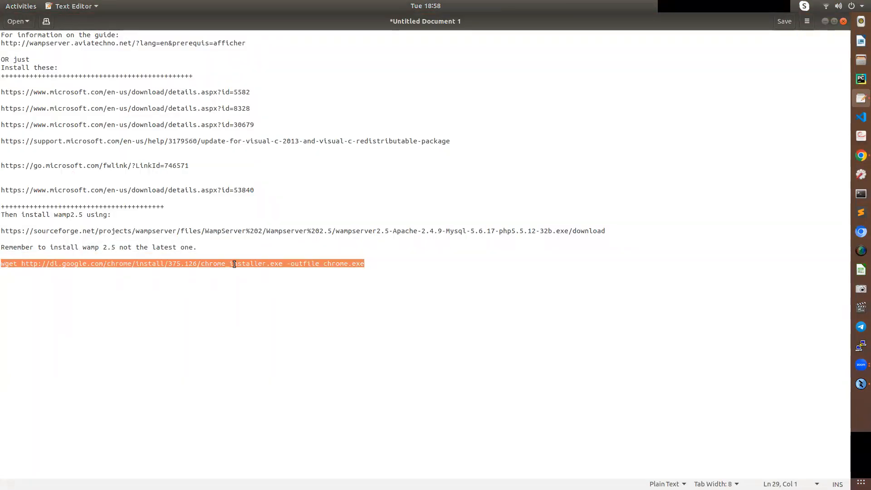
{"action": "left_click", "coordinate": [19, 264]}
{"action": "left_click_drag", "start_coordinate": [18, 263], "coordinate": [1, 264]}
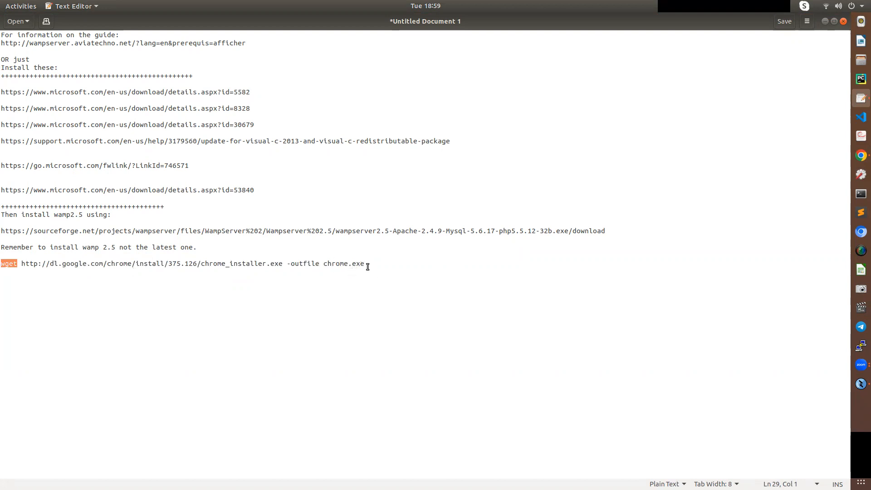
{"action": "left_click", "coordinate": [391, 267]}
{"action": "left_click_drag", "start_coordinate": [376, 265], "coordinate": [2, 266]}
{"action": "right_click", "coordinate": [2, 266]}
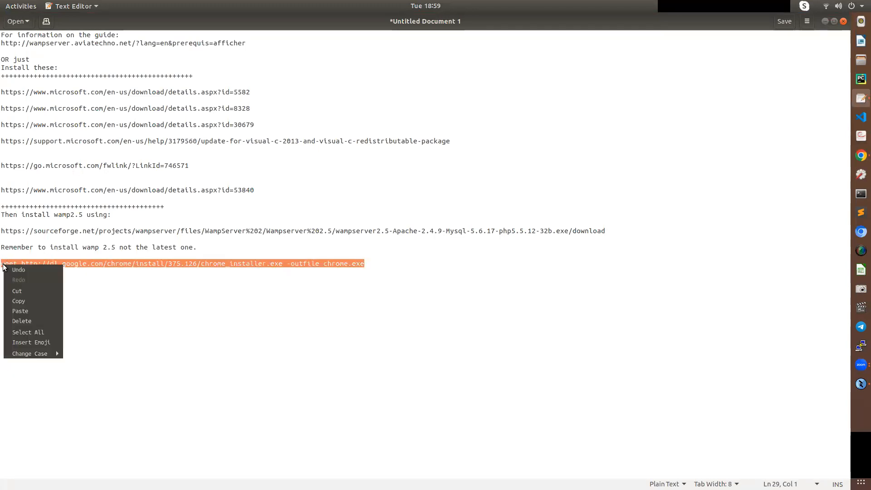
{"action": "left_click", "coordinate": [24, 300]}
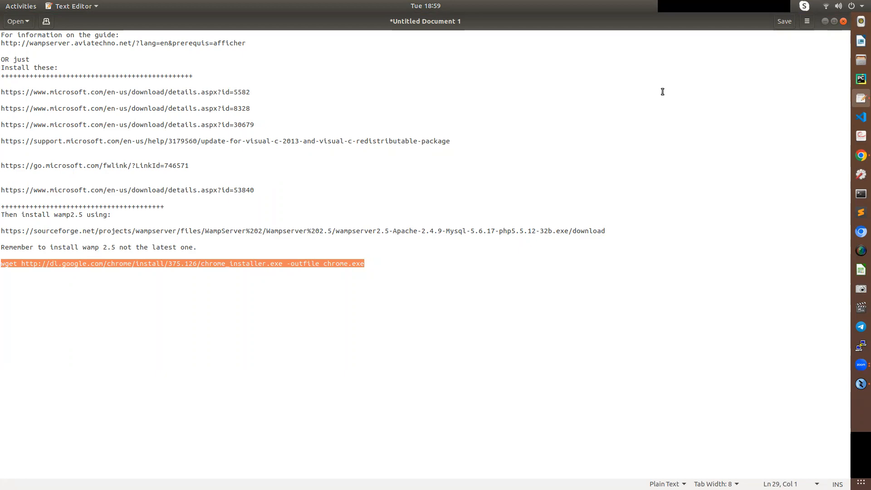
- Return to the instance's remote desktop and try to paste the copied wget command into PowerShell
{"action": "left_click", "coordinate": [824, 22]}
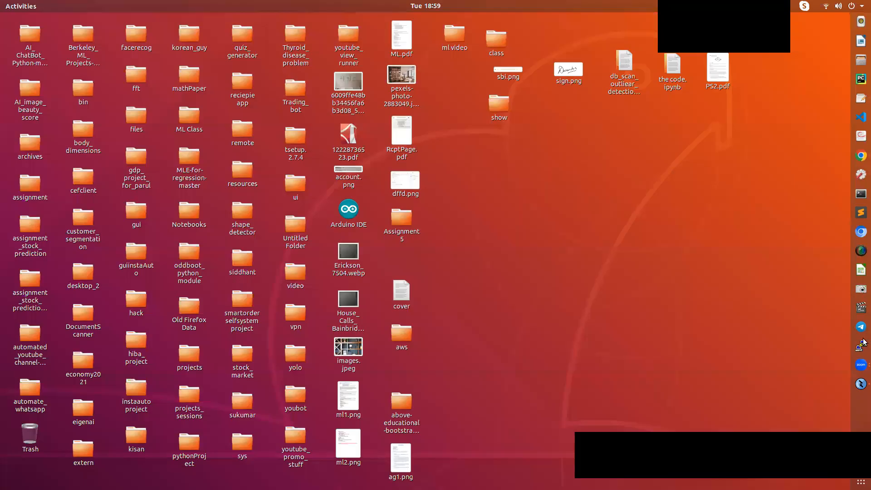
{"action": "left_click", "coordinate": [861, 384]}
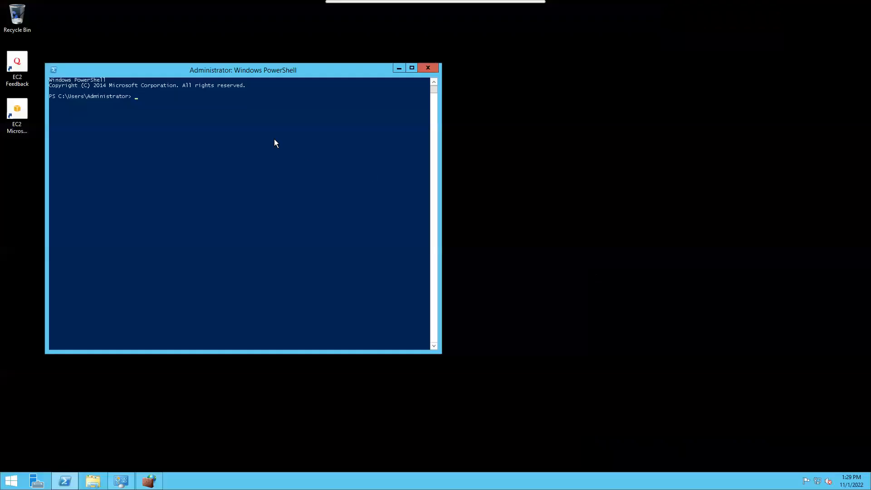
{"action": "left_click", "coordinate": [150, 100]}
{"action": "right_click", "coordinate": [163, 116]}
{"action": "left_click_drag", "start_coordinate": [302, 68], "coordinate": [495, 100]}
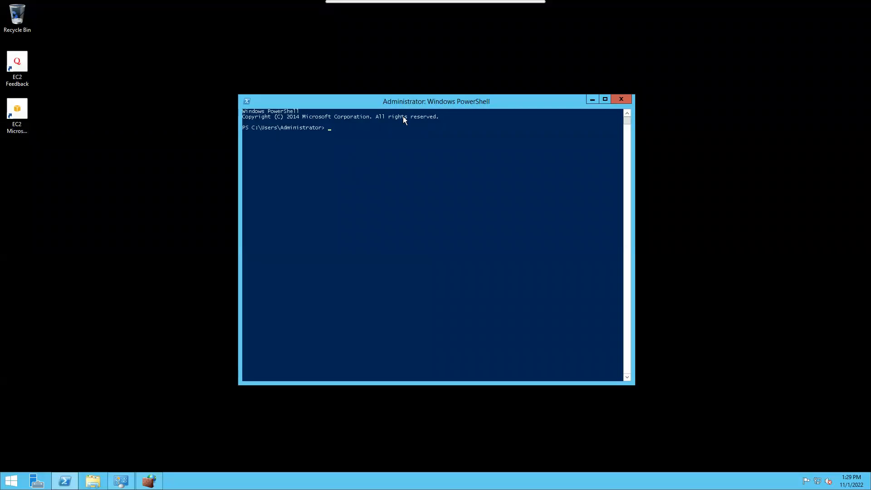
{"action": "left_click_drag", "start_coordinate": [432, 101], "coordinate": [347, 78]}
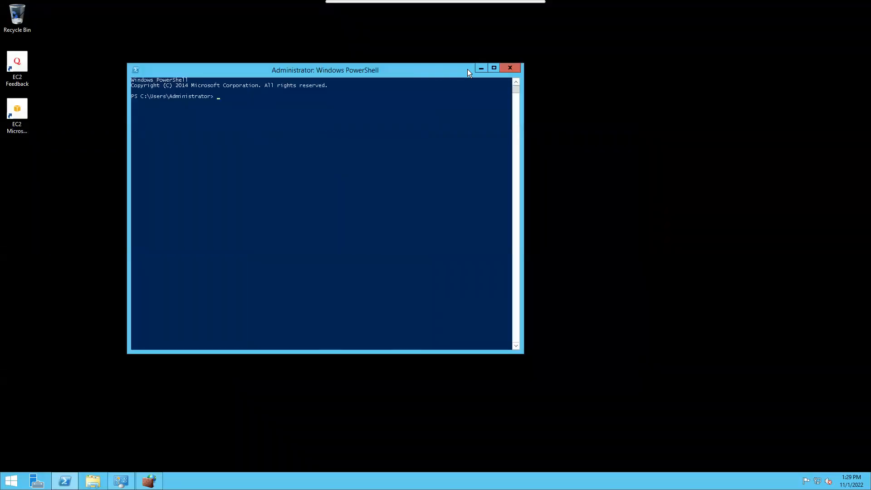
- Restart Windows PowerShell on the instance, maximize its window, and try to paste the copied command
{"action": "left_click", "coordinate": [510, 68]}
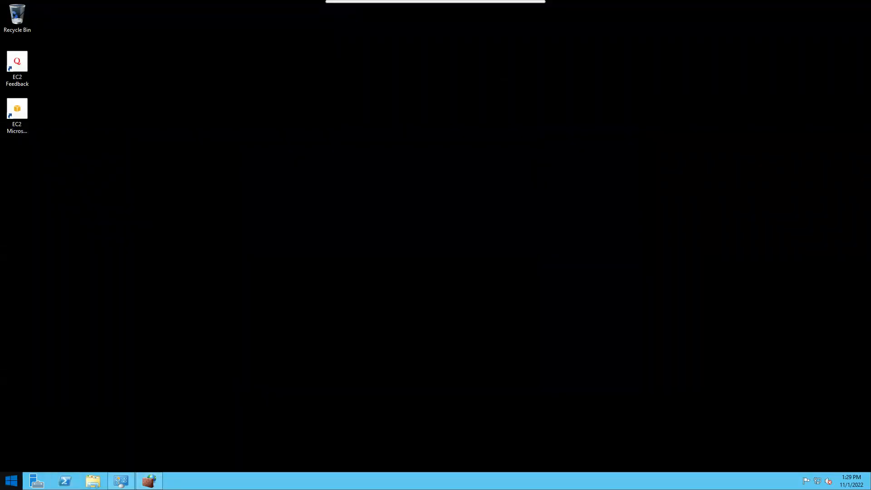
{"action": "left_click", "coordinate": [11, 480]}
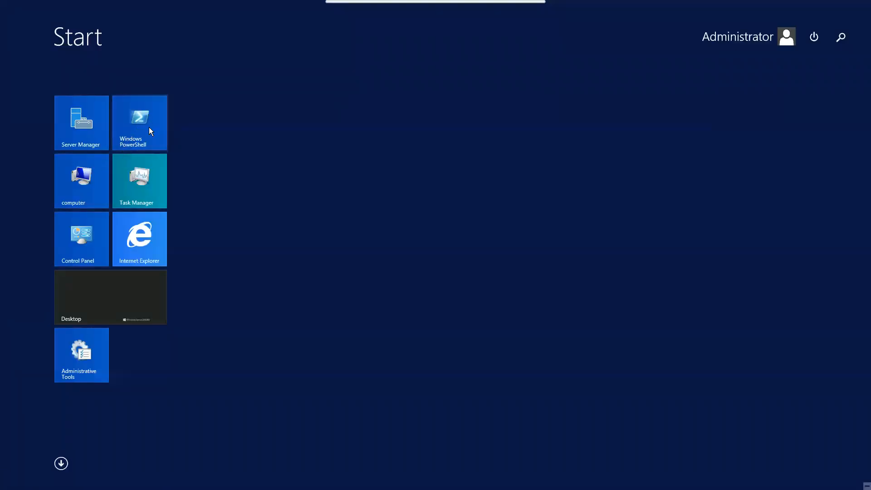
{"action": "left_click", "coordinate": [137, 129]}
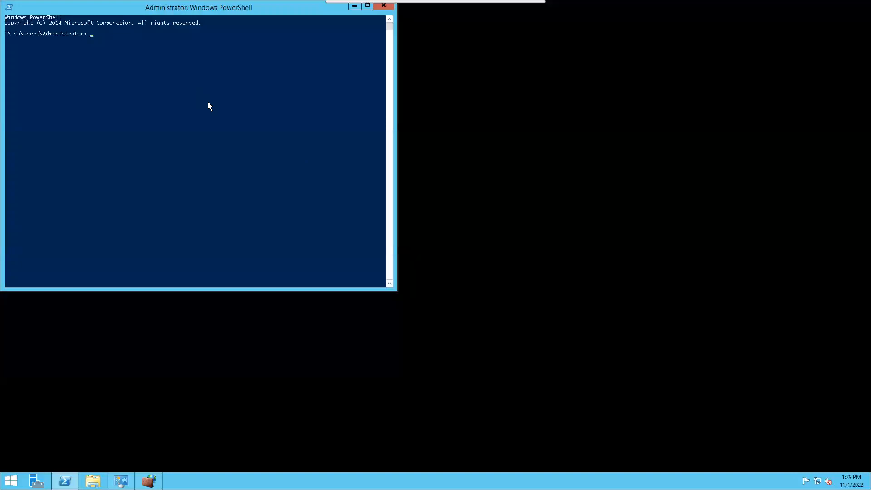
{"action": "left_click_drag", "start_coordinate": [274, 11], "coordinate": [399, 113]}
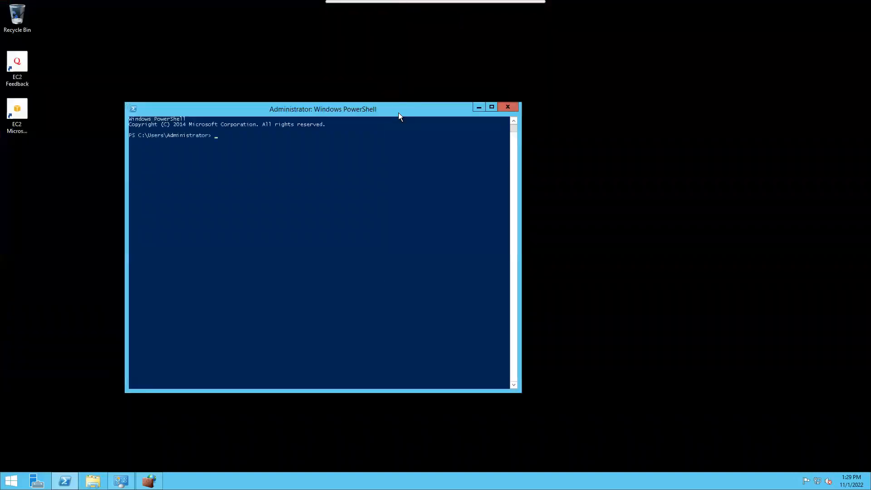
{"action": "right_click", "coordinate": [394, 111]}
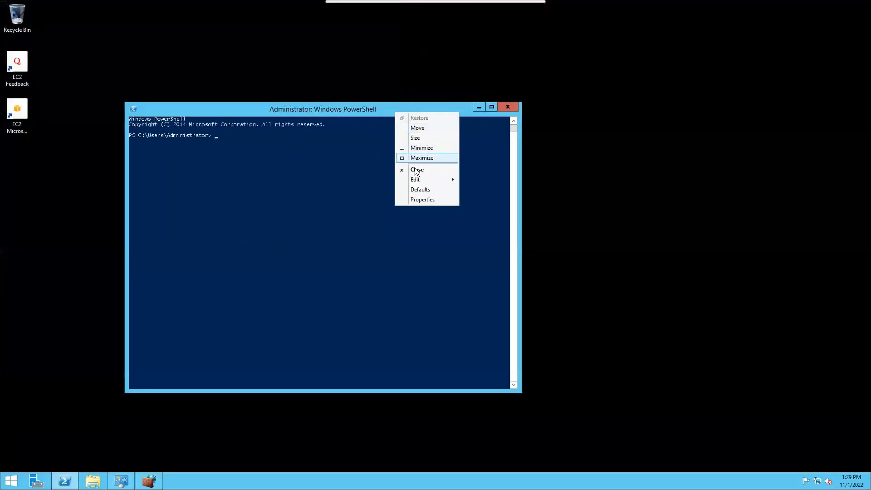
{"action": "left_click", "coordinate": [262, 180]}
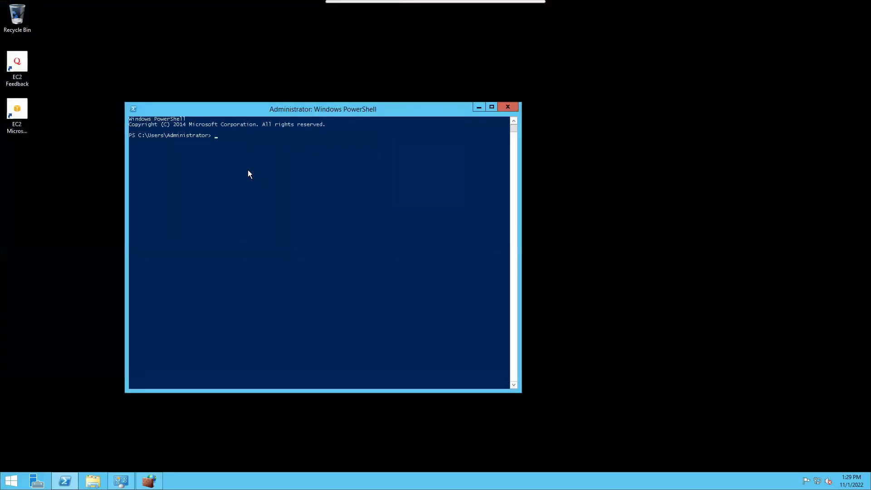
{"action": "double_click", "coordinate": [348, 109]}
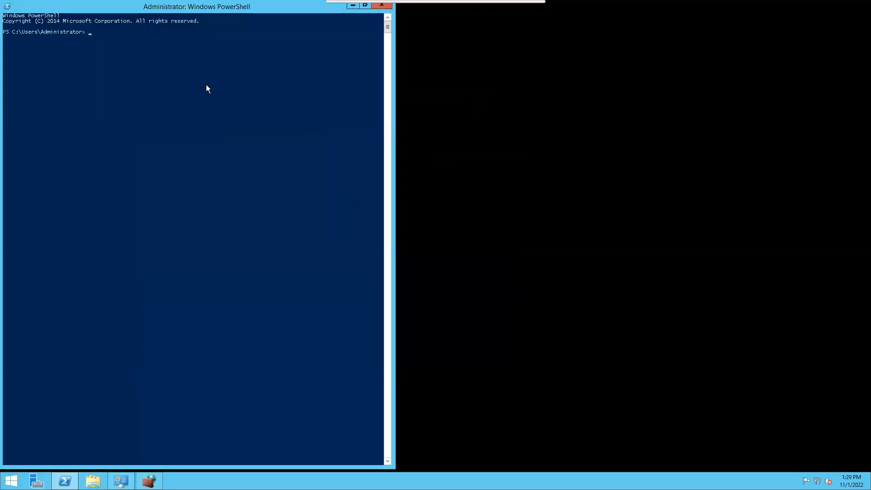
{"action": "key", "text": "ctrl+v"}
{"action": "key", "text": "BackSpace"}
- Switch back to the local Text Editor notes and copy the selected wget command again
{"action": "mouse_move", "coordinate": [432, 1]}
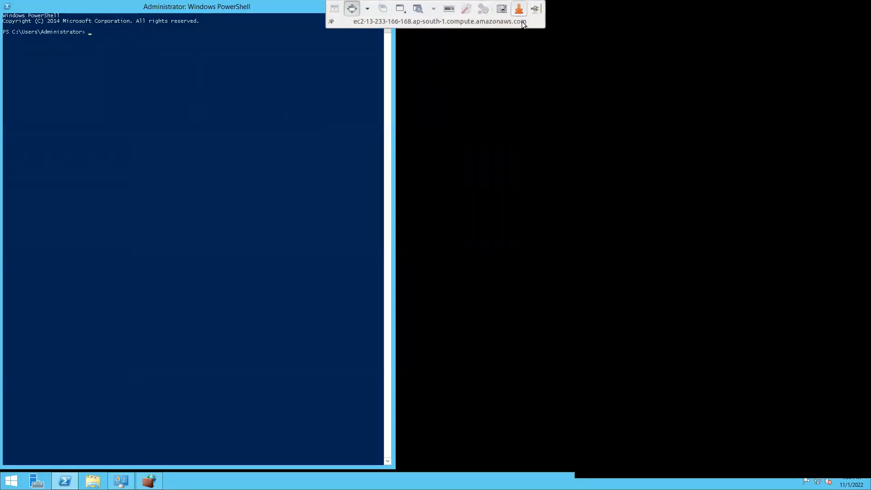
{"action": "left_click", "coordinate": [518, 9]}
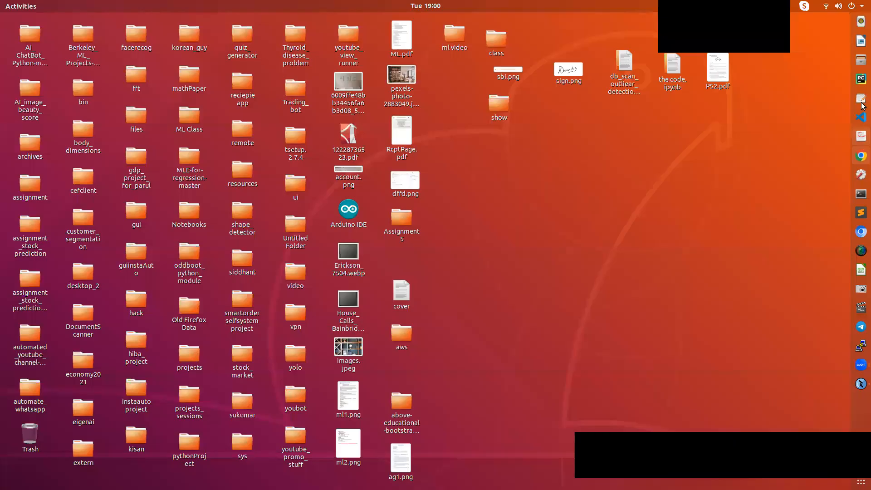
{"action": "left_click", "coordinate": [861, 101]}
{"action": "right_click", "coordinate": [313, 262]}
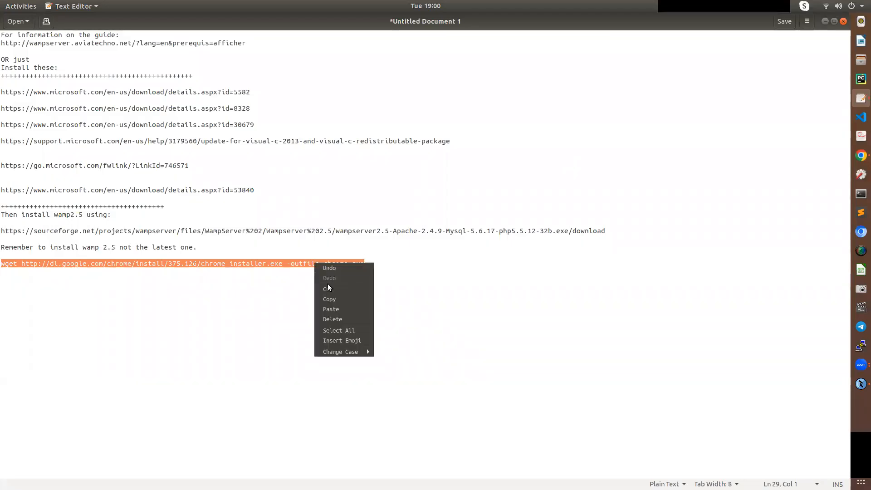
{"action": "left_click", "coordinate": [333, 299]}
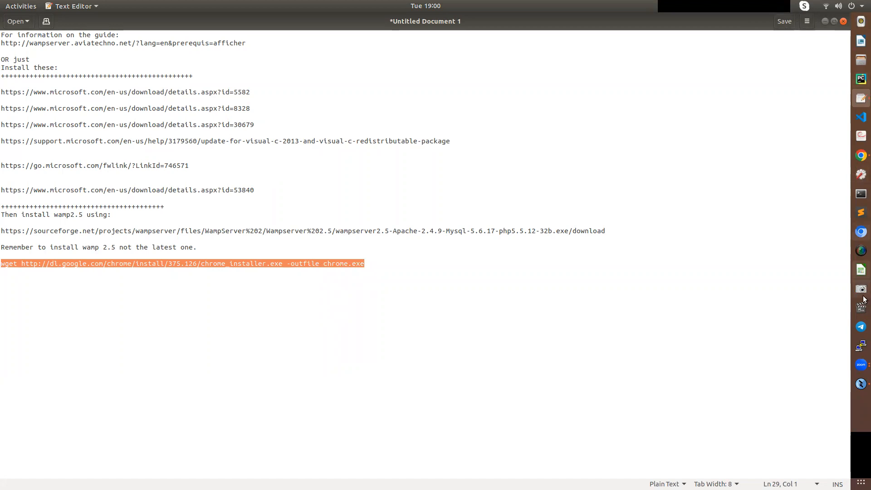
{"action": "left_click", "coordinate": [860, 384]}
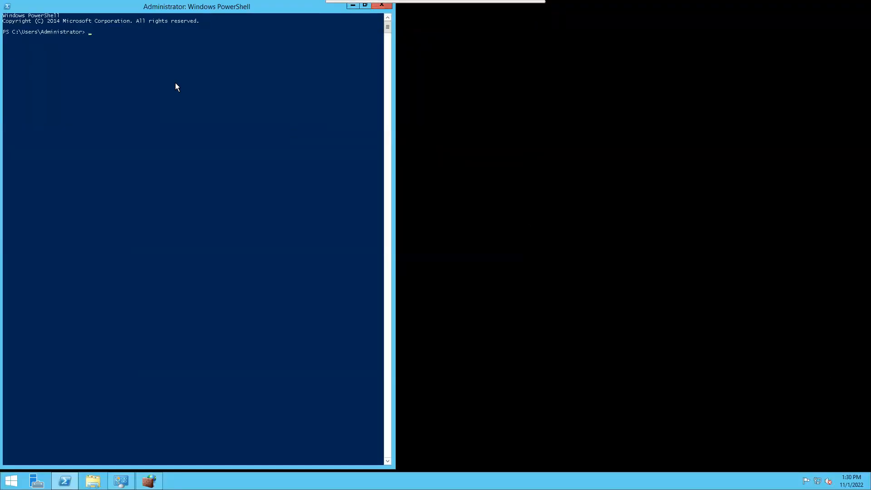
{"action": "right_click", "coordinate": [141, 58]}
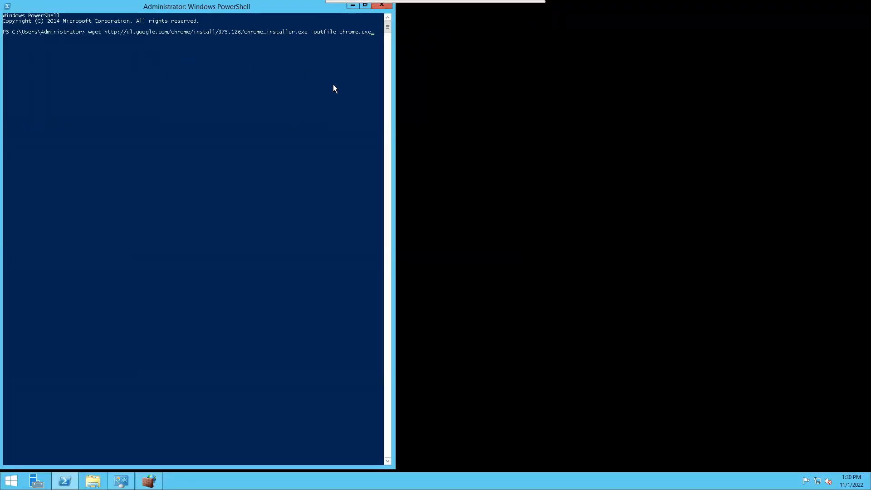
{"action": "key", "text": "Return"}
{"action": "left_click_drag", "start_coordinate": [313, 6], "coordinate": [462, 141]}
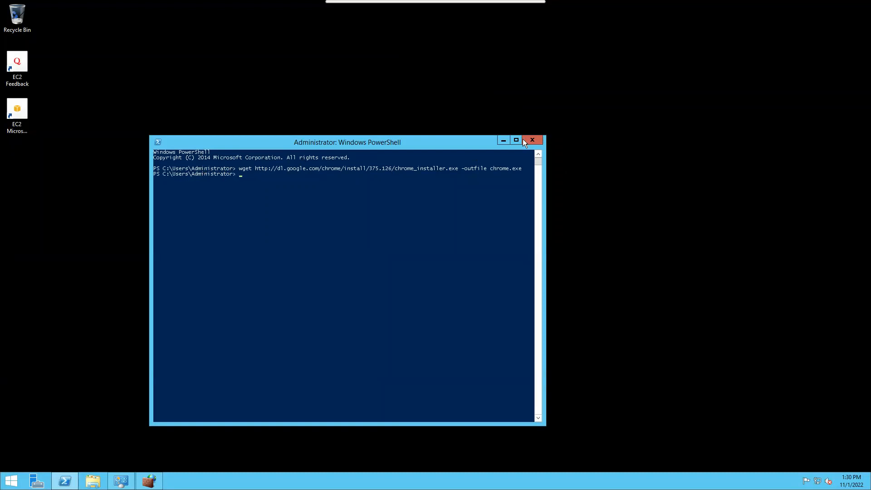
- Minimize PowerShell and move the downloaded chrome installer from C:\Users\Administrator to the instance's desktop
{"action": "left_click", "coordinate": [502, 141]}
{"action": "left_click", "coordinate": [93, 480]}
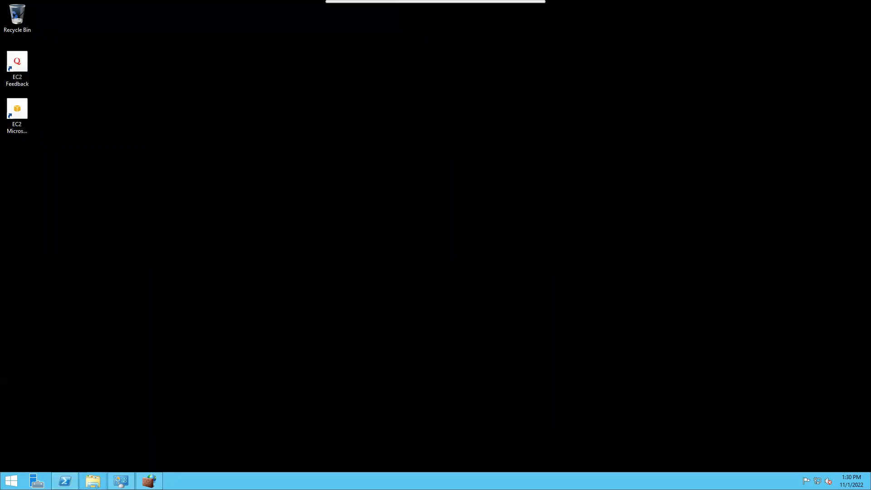
{"action": "double_click", "coordinate": [308, 226]}
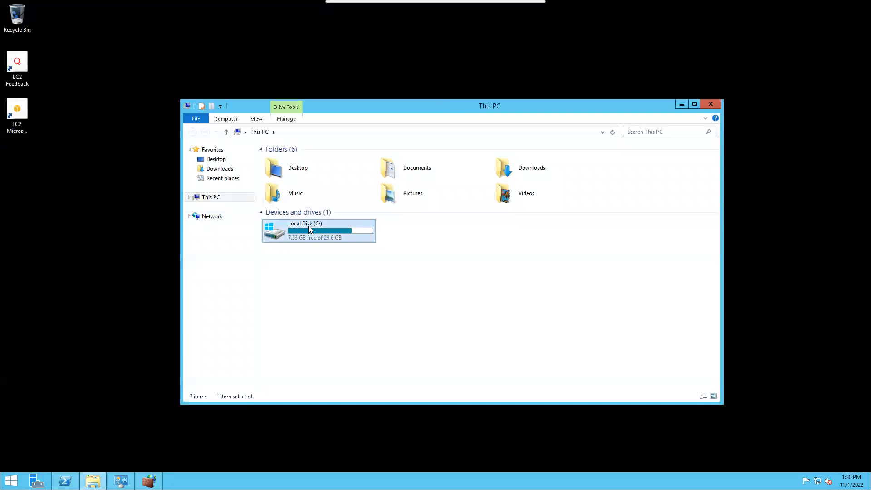
{"action": "left_click", "coordinate": [283, 188]}
{"action": "double_click", "coordinate": [283, 188]}
{"action": "left_click", "coordinate": [292, 160]}
{"action": "double_click", "coordinate": [292, 159]}
{"action": "left_click_drag", "start_coordinate": [283, 262], "coordinate": [18, 238]}
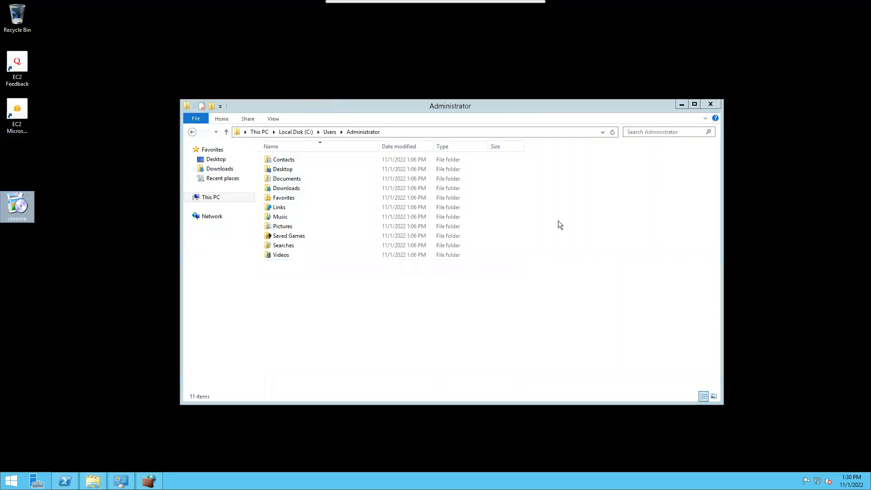
- Close the Administrator folder, launch the chrome installer from the desktop, and switch back to the local Text Editor notes
{"action": "left_click", "coordinate": [710, 103]}
{"action": "double_click", "coordinate": [23, 203]}
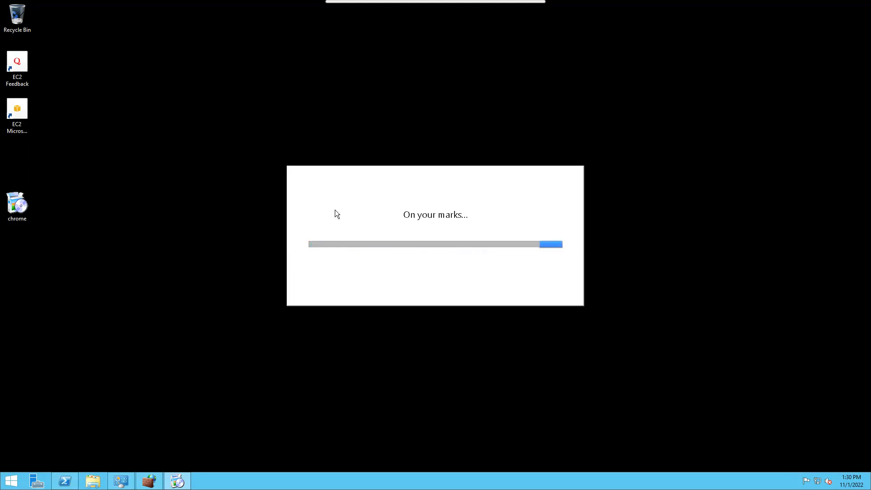
{"action": "mouse_move", "coordinate": [389, 5]}
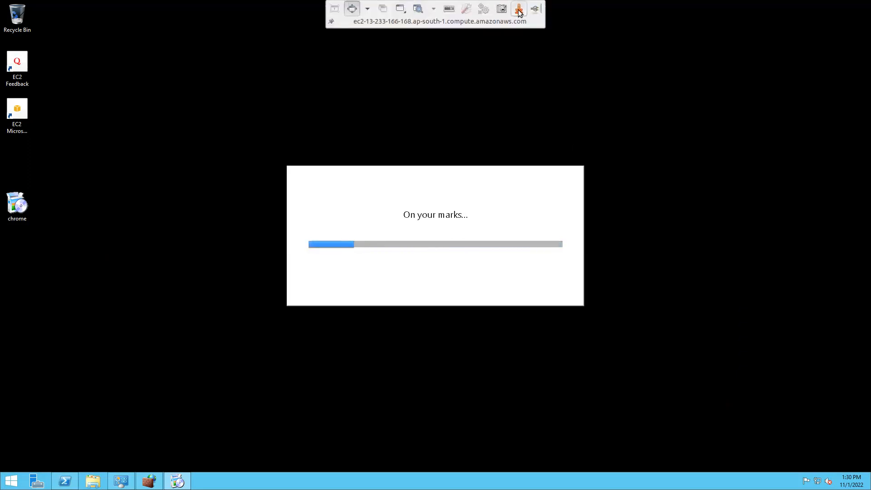
{"action": "left_click", "coordinate": [519, 10]}
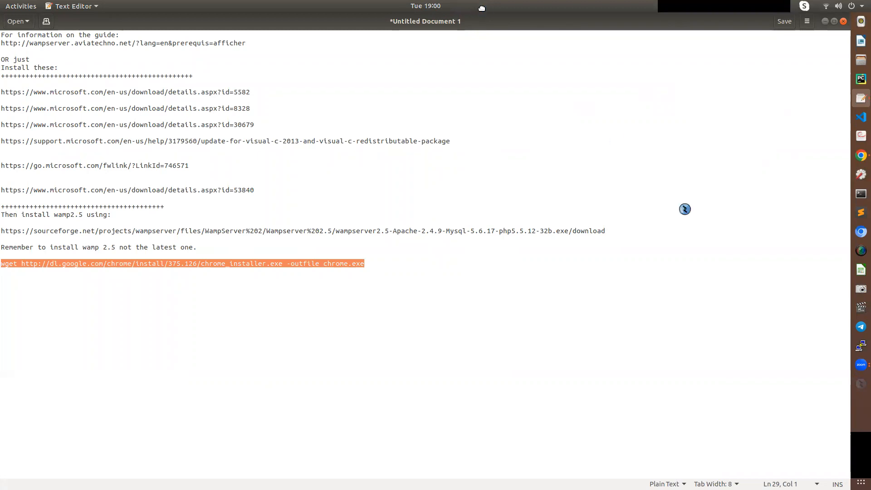
- Switch to the whiteboard, mark the local server item, link it to circled notes reading WAMP and 80, and encircle the diagram's local server
{"action": "left_click", "coordinate": [823, 22]}
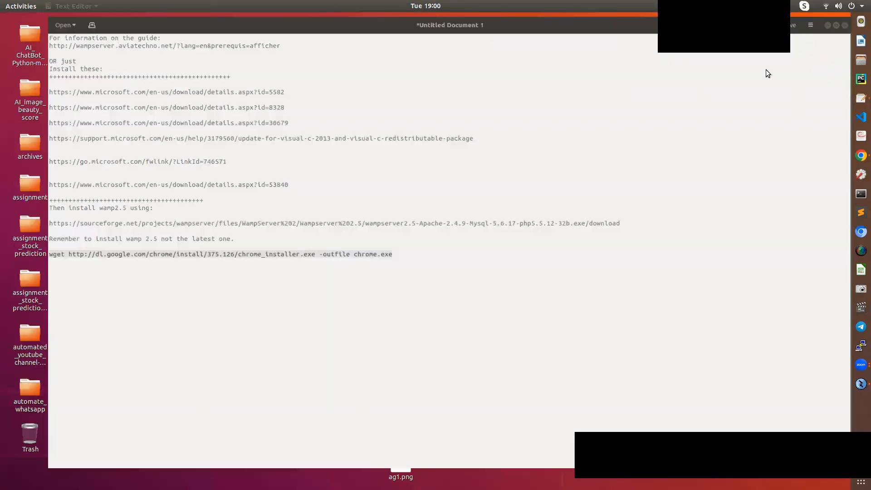
{"action": "left_click", "coordinate": [860, 157]}
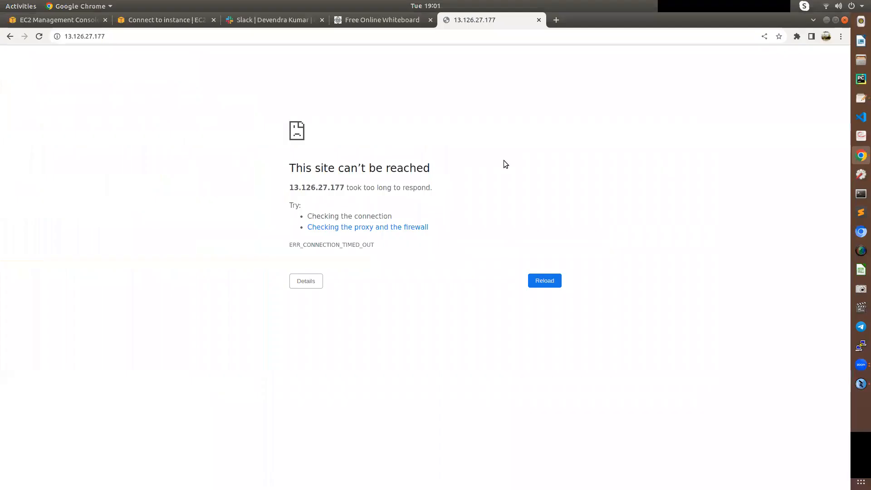
{"action": "left_click", "coordinate": [358, 21]}
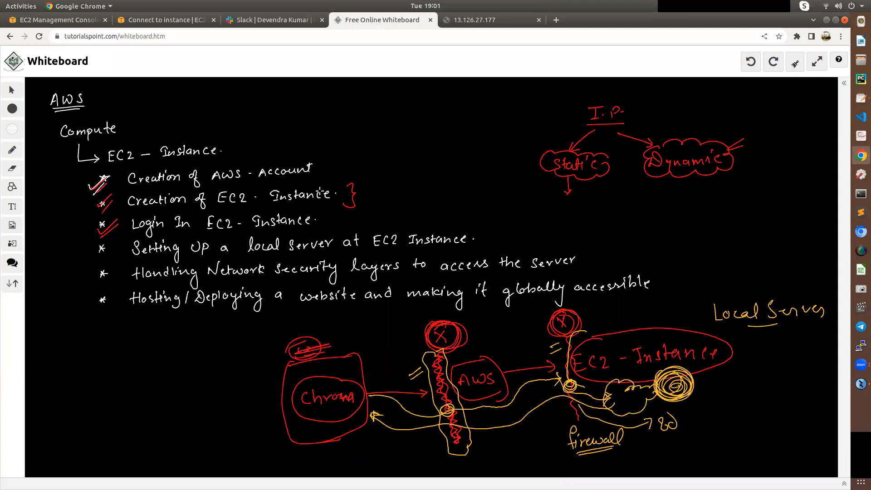
{"action": "mouse_move", "coordinate": [97, 255]}
{"action": "left_mouse_down"}
{"action": "mouse_move", "coordinate": [116, 243]}
{"action": "mouse_move", "coordinate": [112, 260]}
{"action": "mouse_move", "coordinate": [117, 243]}
{"action": "left_mouse_up"}
{"action": "left_click_drag", "start_coordinate": [248, 258], "coordinate": [333, 257]}
{"action": "left_click_drag", "start_coordinate": [323, 230], "coordinate": [446, 197]}
{"action": "mouse_move", "coordinate": [464, 193]}
{"action": "left_mouse_down"}
{"action": "mouse_move", "coordinate": [489, 193]}
{"action": "mouse_move", "coordinate": [480, 206]}
{"action": "left_mouse_up"}
{"action": "mouse_move", "coordinate": [492, 175]}
{"action": "left_mouse_down"}
{"action": "mouse_move", "coordinate": [487, 213]}
{"action": "mouse_move", "coordinate": [454, 177]}
{"action": "mouse_move", "coordinate": [484, 165]}
{"action": "left_mouse_up"}
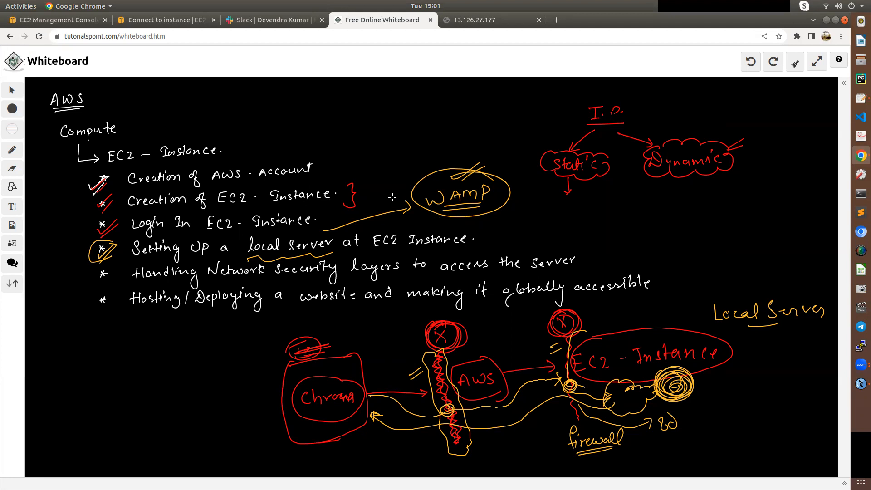
{"action": "mouse_move", "coordinate": [494, 196]}
{"action": "left_mouse_down"}
{"action": "mouse_move", "coordinate": [538, 212]}
{"action": "mouse_move", "coordinate": [585, 211]}
{"action": "mouse_move", "coordinate": [560, 196]}
{"action": "left_mouse_up"}
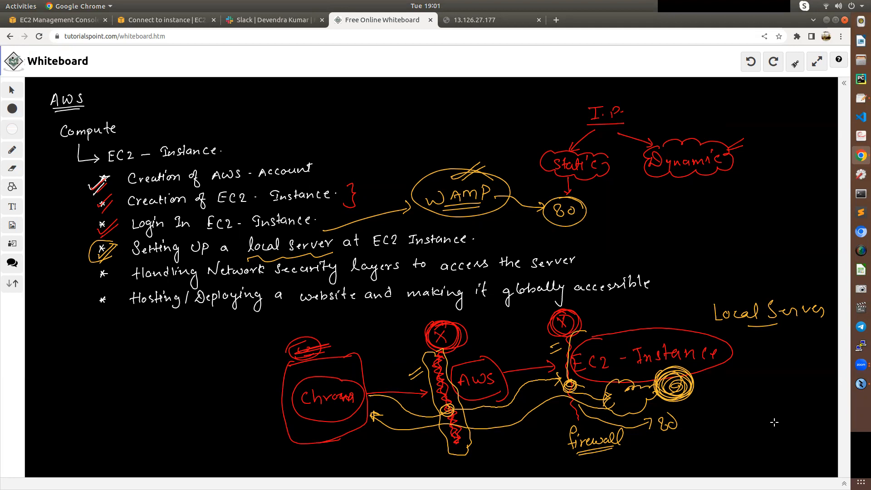
{"action": "mouse_move", "coordinate": [674, 374]}
{"action": "left_mouse_down"}
{"action": "mouse_move", "coordinate": [644, 399]}
{"action": "mouse_move", "coordinate": [652, 382]}
{"action": "mouse_move", "coordinate": [610, 398]}
{"action": "mouse_move", "coordinate": [635, 397]}
{"action": "mouse_move", "coordinate": [641, 408]}
{"action": "left_mouse_up"}
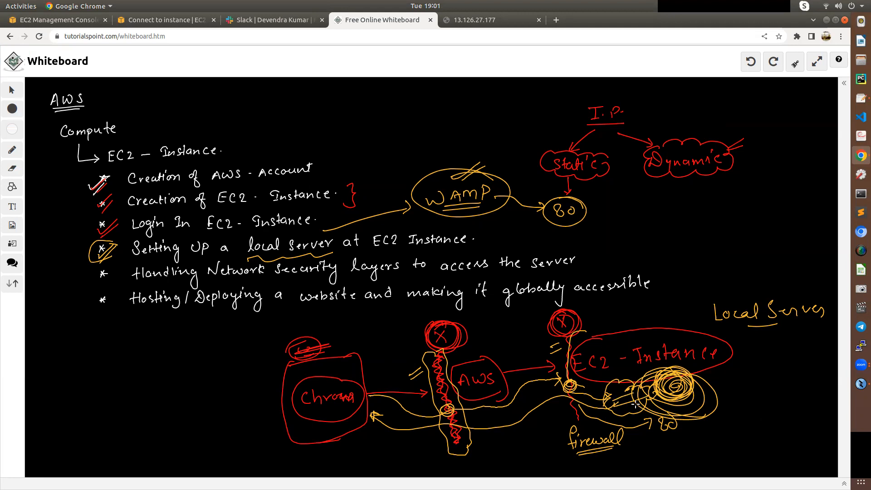
- Return to the instance and complete Chrome's welcome setup with the Earth background and Google Chrome as the default browser
{"action": "left_click", "coordinate": [861, 383]}
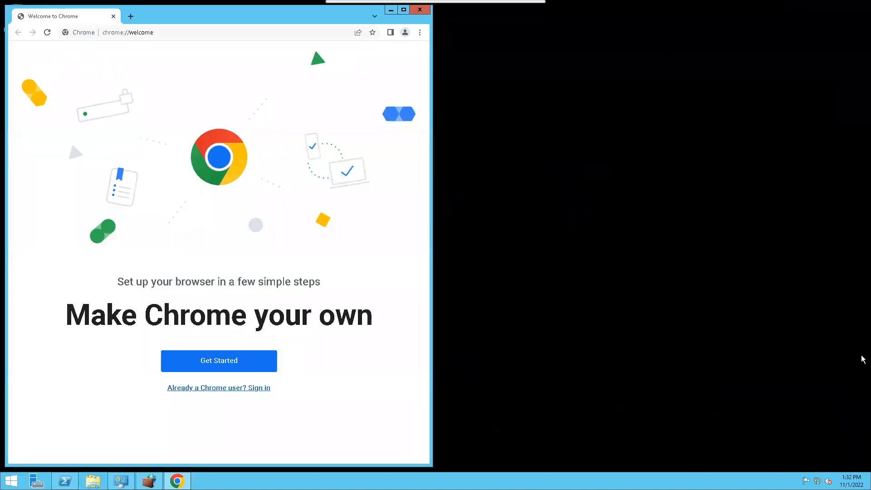
{"action": "left_click", "coordinate": [404, 10]}
{"action": "left_click", "coordinate": [434, 361]}
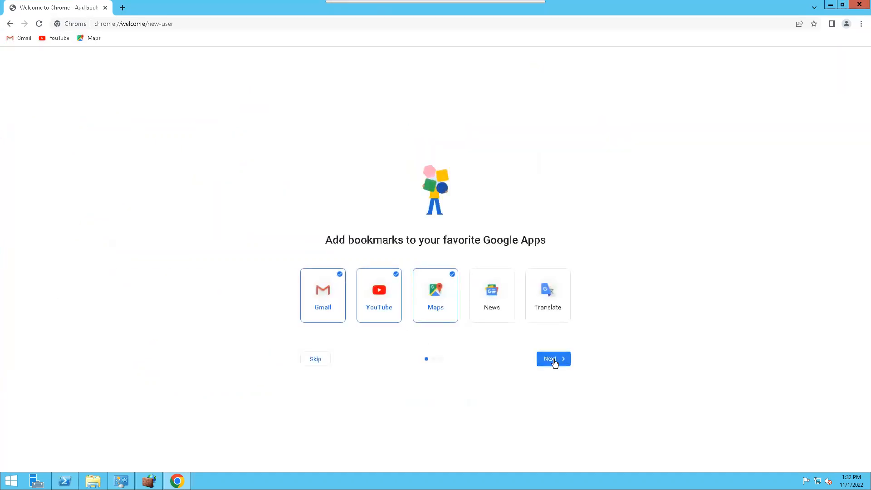
{"action": "left_click", "coordinate": [553, 360]}
{"action": "left_click", "coordinate": [419, 225]}
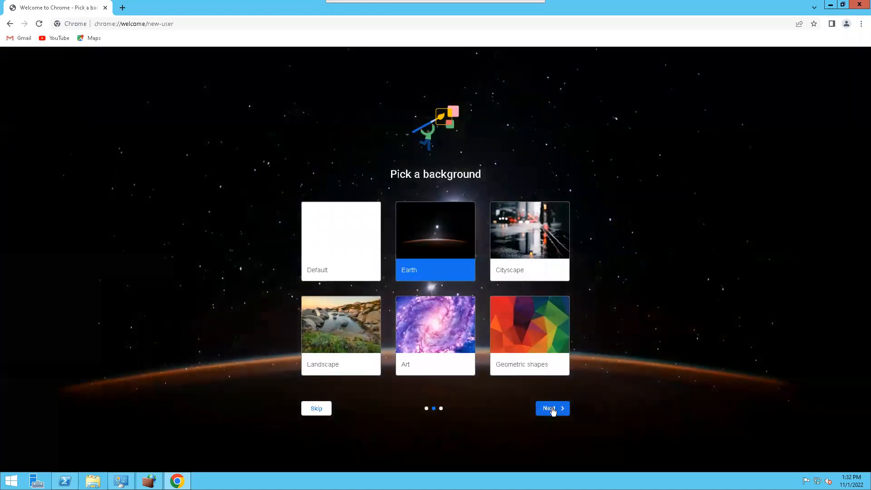
{"action": "left_click", "coordinate": [552, 410]}
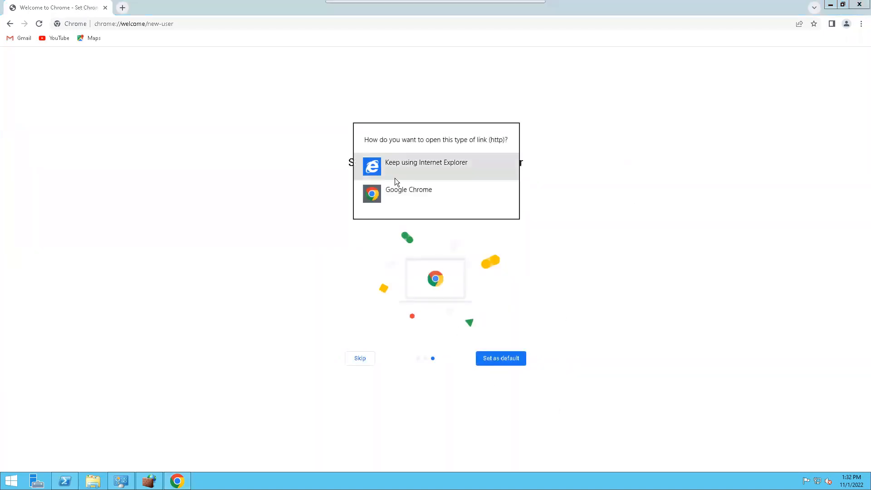
{"action": "left_click", "coordinate": [414, 189]}
{"action": "left_click", "coordinate": [443, 367]}
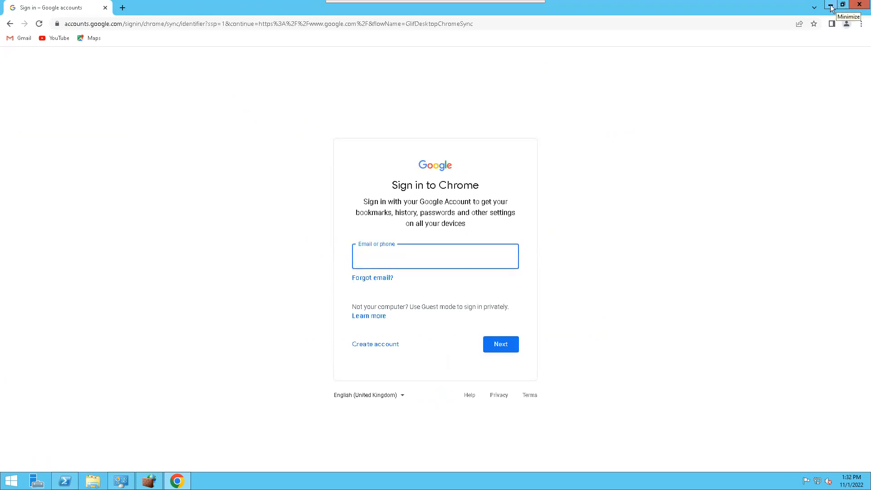
- Minimize the instance's Chrome, switch to the local Text Editor notes, and copy the SourceForge WampServer 2.5 download link
{"action": "left_click", "coordinate": [831, 6]}
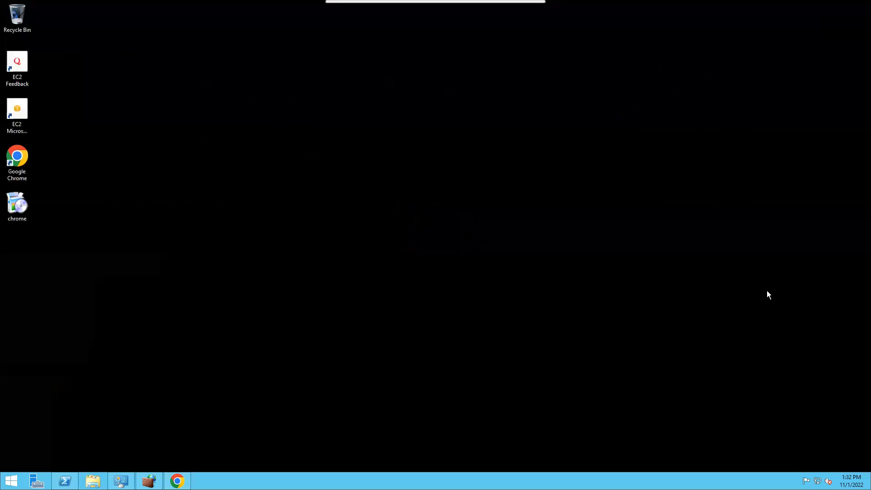
{"action": "left_click", "coordinate": [519, 9]}
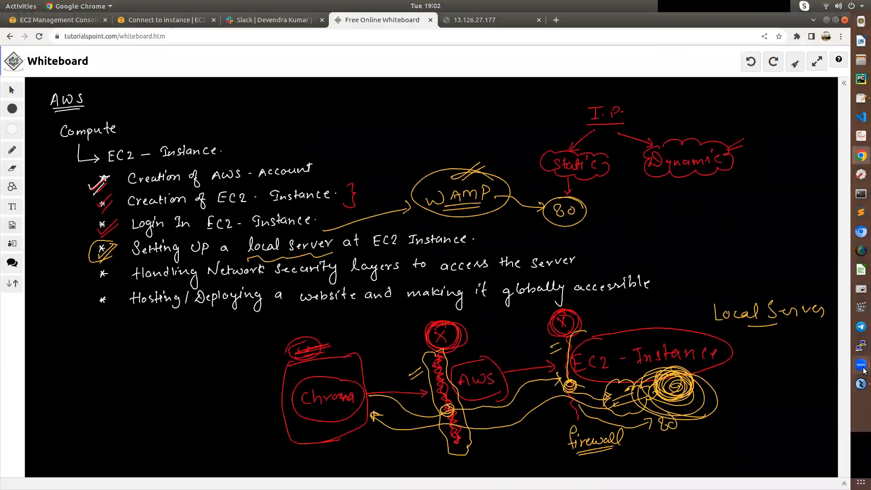
{"action": "left_click", "coordinate": [861, 98]}
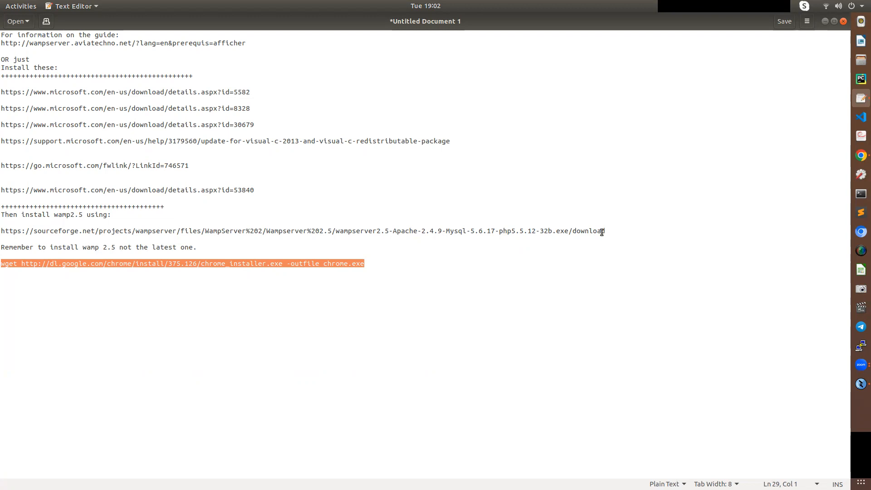
{"action": "left_click_drag", "start_coordinate": [608, 233], "coordinate": [6, 232]}
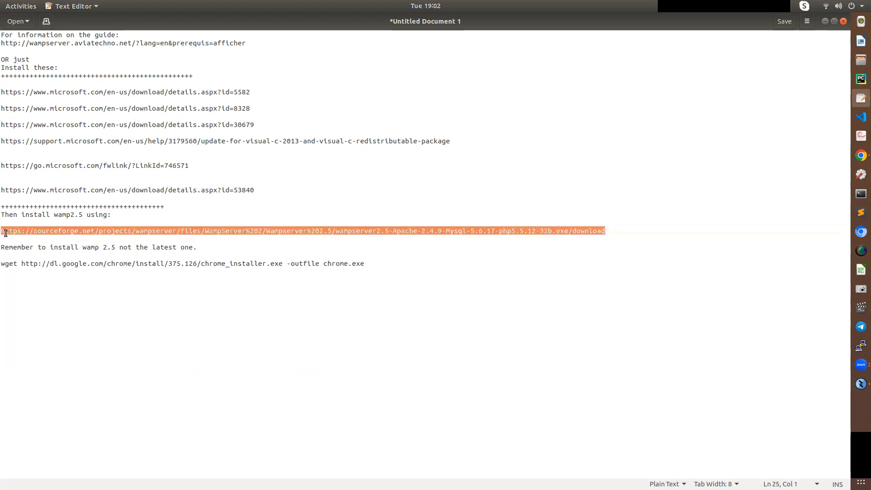
{"action": "right_click", "coordinate": [51, 233]}
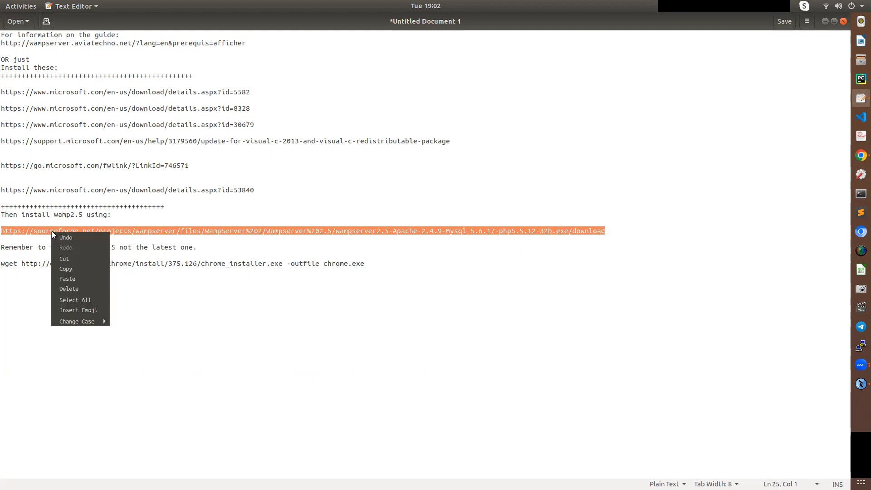
{"action": "left_click", "coordinate": [73, 269]}
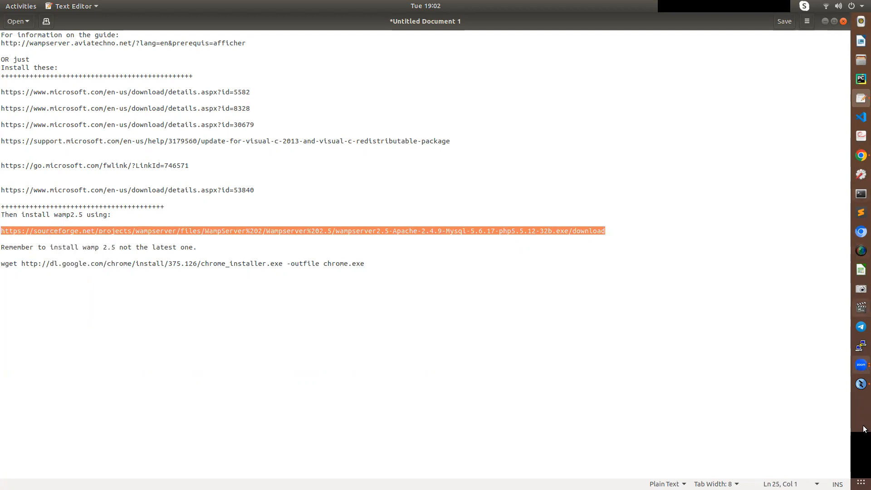
- Return to the instance's Chrome and load the copied SourceForge link to start downloading WampServer 2.5
{"action": "left_click", "coordinate": [861, 383]}
{"action": "left_click", "coordinate": [177, 481]}
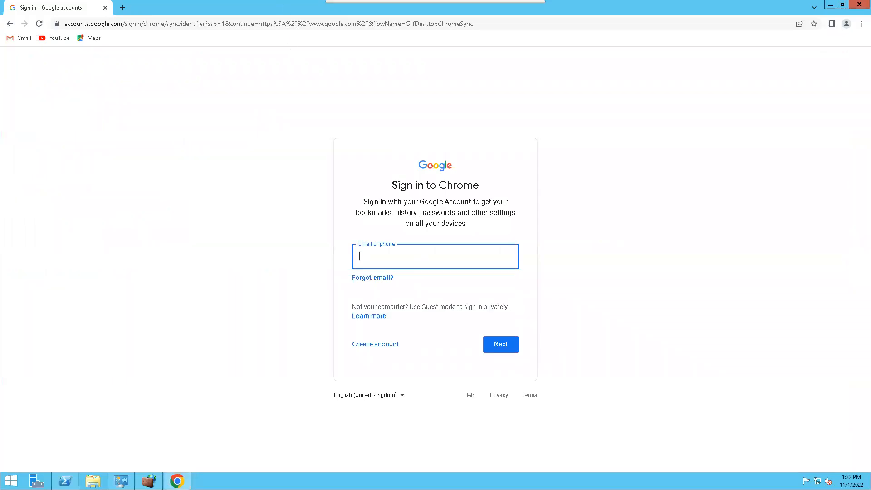
{"action": "left_click", "coordinate": [298, 23]}
{"action": "triple_click", "coordinate": [297, 23]}
{"action": "right_click", "coordinate": [297, 28]}
{"action": "left_click", "coordinate": [320, 78]}
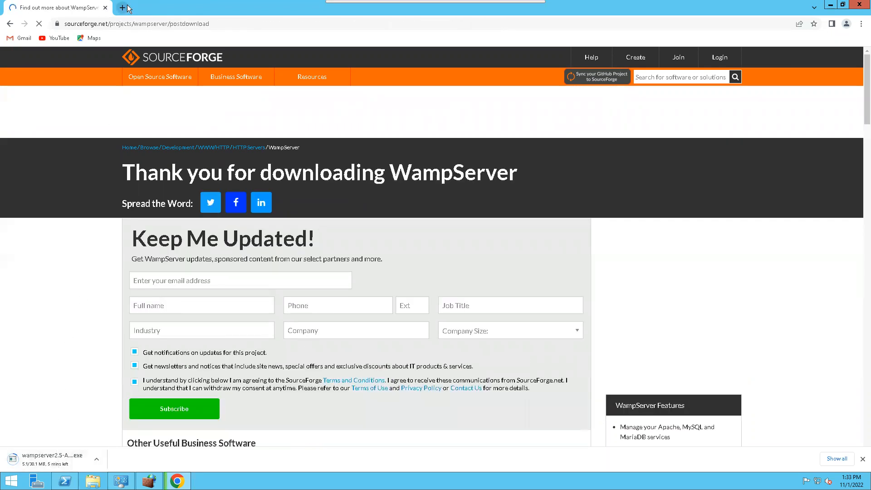
- Replace the SourceForge tab with a new blank tab, shrink the Chrome window, and switch to the local Text Editor notes
{"action": "left_click", "coordinate": [122, 8]}
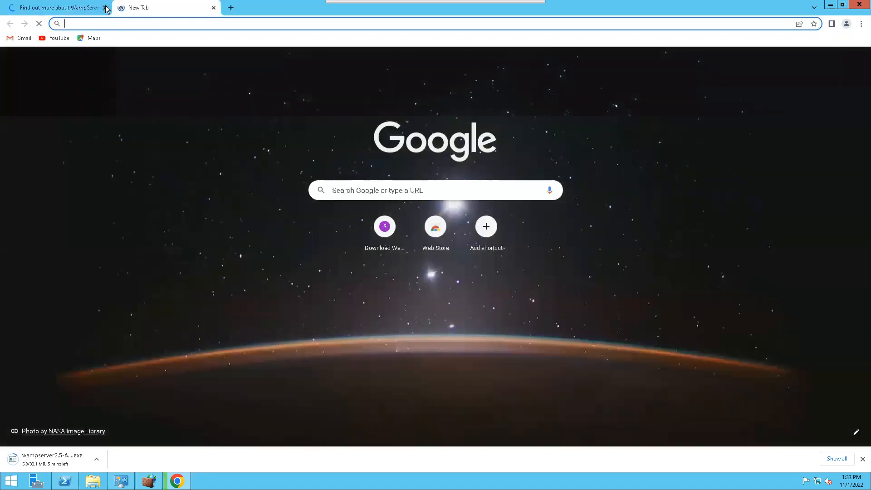
{"action": "left_click", "coordinate": [106, 8]}
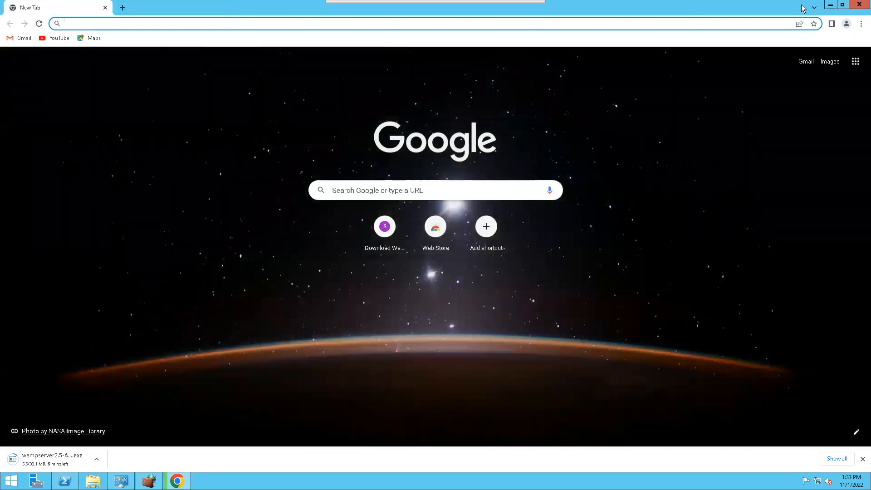
{"action": "left_click", "coordinate": [842, 6]}
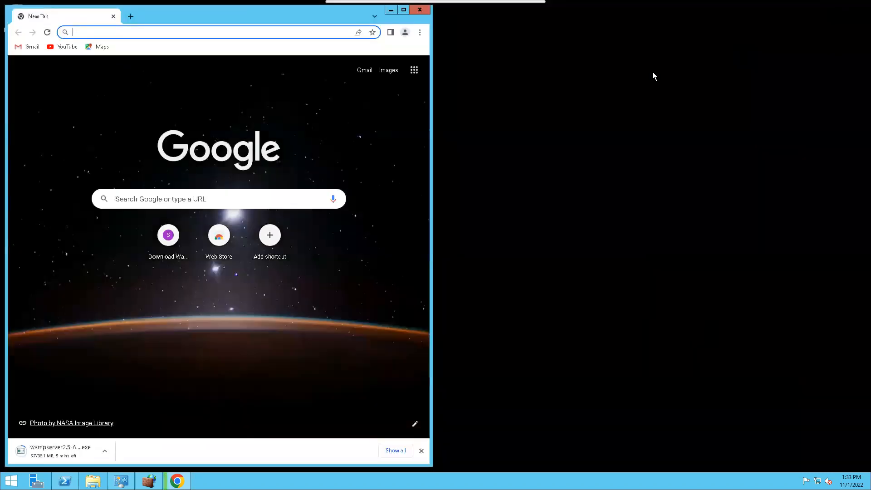
{"action": "left_click", "coordinate": [522, 9]}
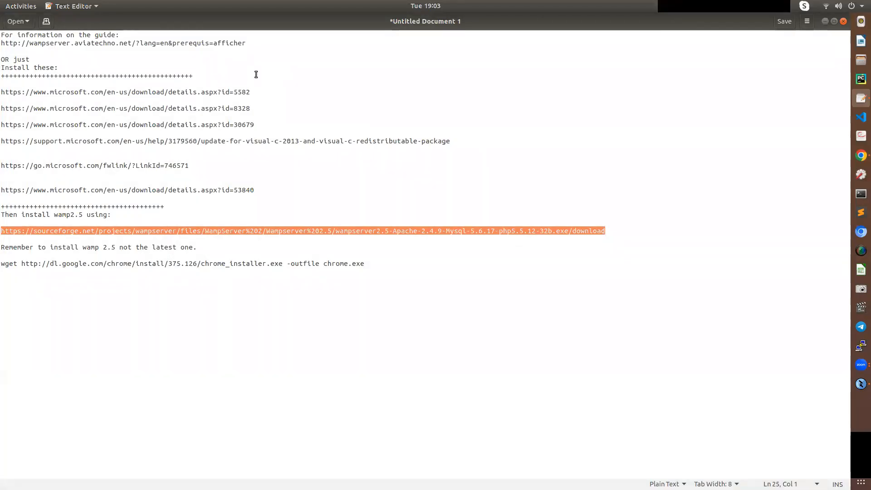
- Copy the first Microsoft download link, ending in id=5582, from the prerequisites list in the notes
{"action": "left_click_drag", "start_coordinate": [254, 93], "coordinate": [5, 93]}
{"action": "right_click", "coordinate": [25, 93]}
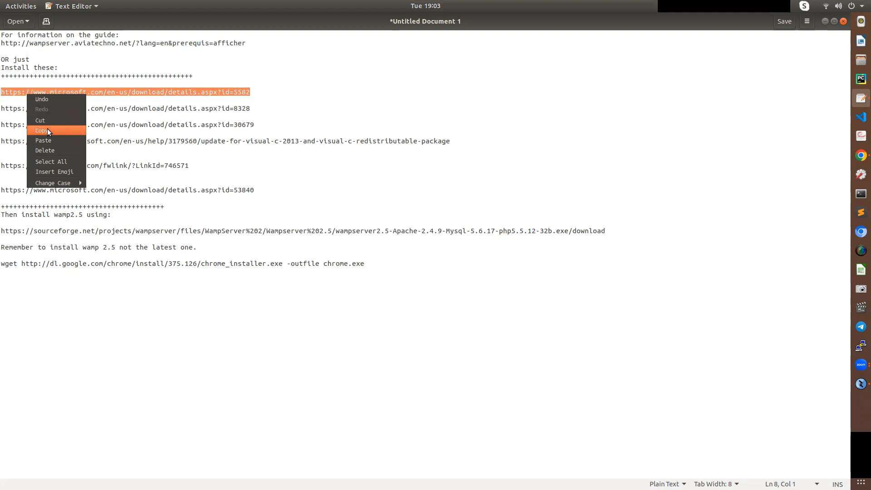
{"action": "left_click", "coordinate": [75, 130]}
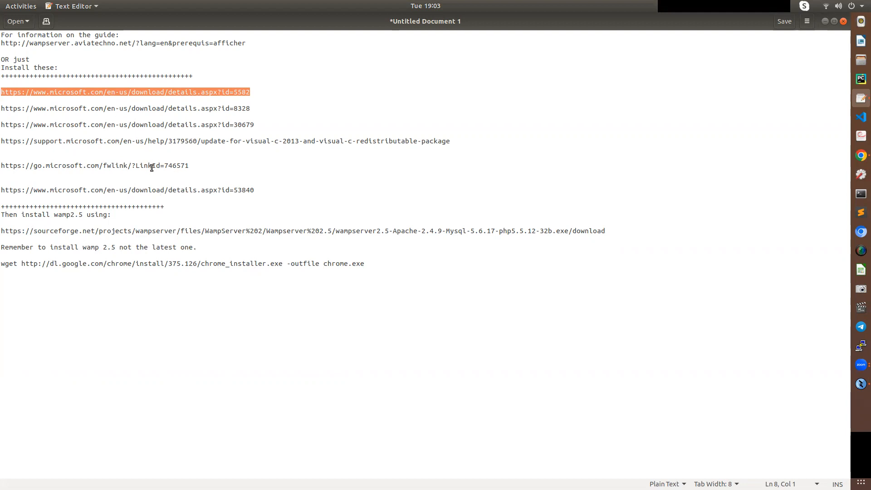
{"action": "left_click", "coordinate": [116, 214]}
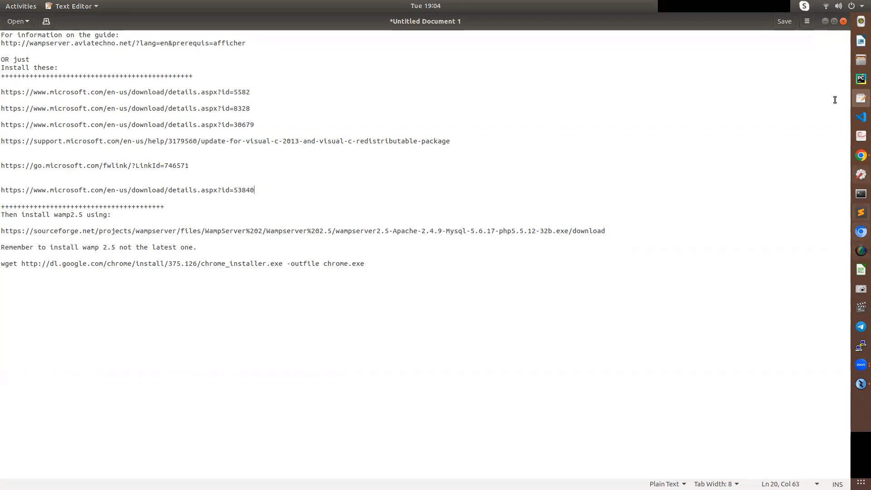
{"action": "left_click", "coordinate": [572, 234]}
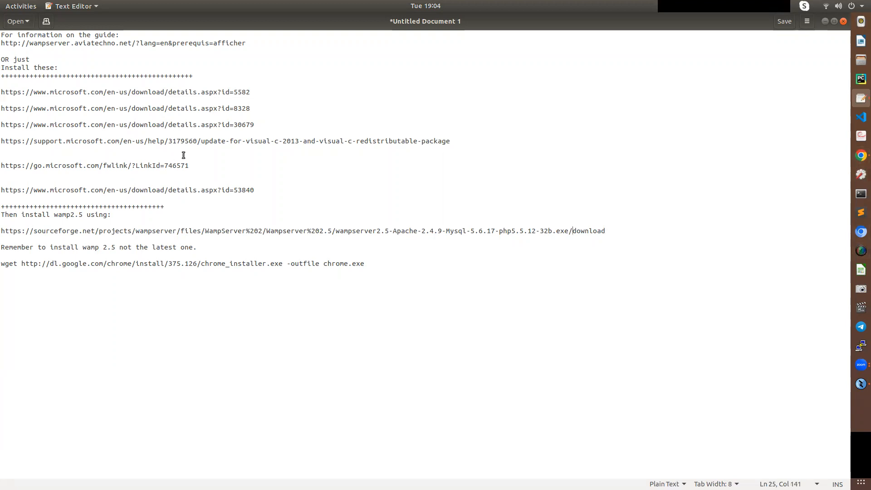
{"action": "left_click", "coordinate": [256, 91]}
{"action": "left_click_drag", "start_coordinate": [248, 91], "coordinate": [118, 83]}
{"action": "left_click", "coordinate": [140, 53]}
{"action": "left_click_drag", "start_coordinate": [252, 43], "coordinate": [6, 43]}
{"action": "right_click", "coordinate": [26, 42]}
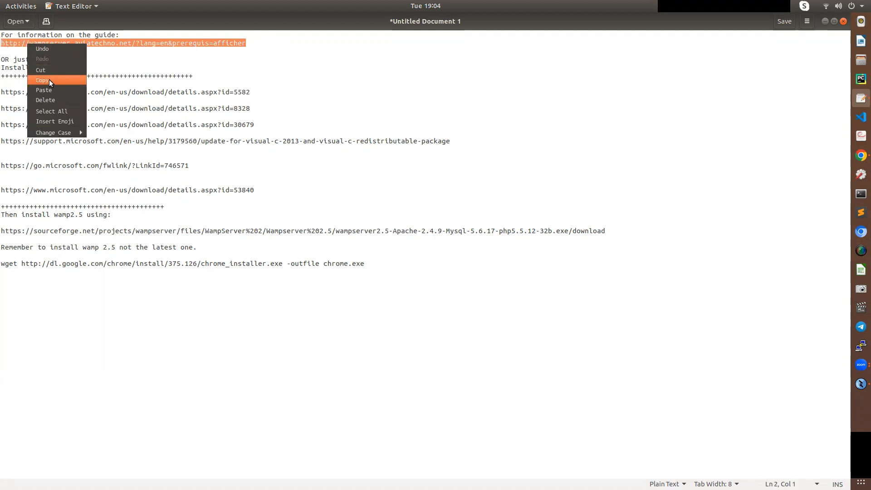
{"action": "left_click", "coordinate": [49, 80]}
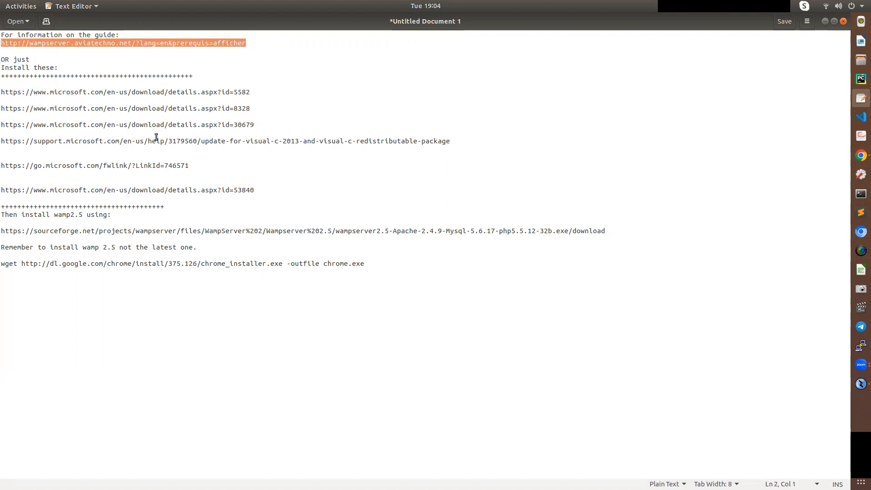
- Minimize the notes, return to the instance, maximize Chrome, and open the copied WampServer guide link
{"action": "left_click", "coordinate": [824, 22]}
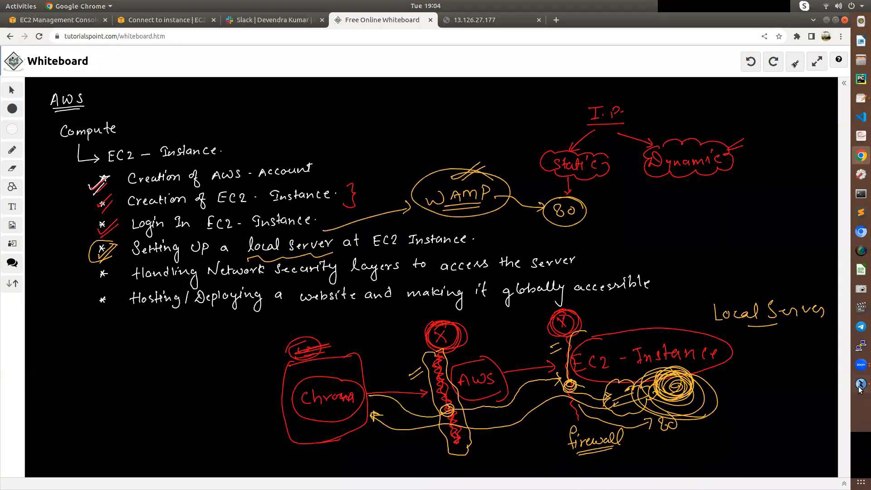
{"action": "left_click", "coordinate": [860, 385]}
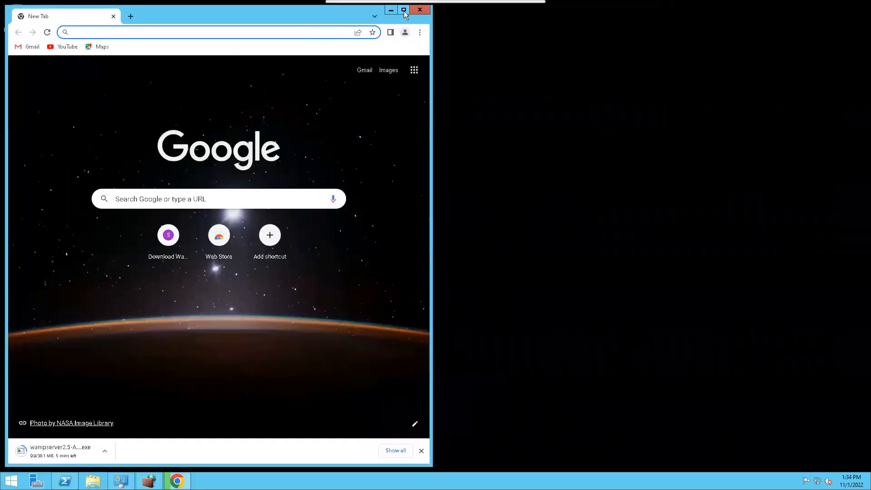
{"action": "left_click", "coordinate": [404, 10]}
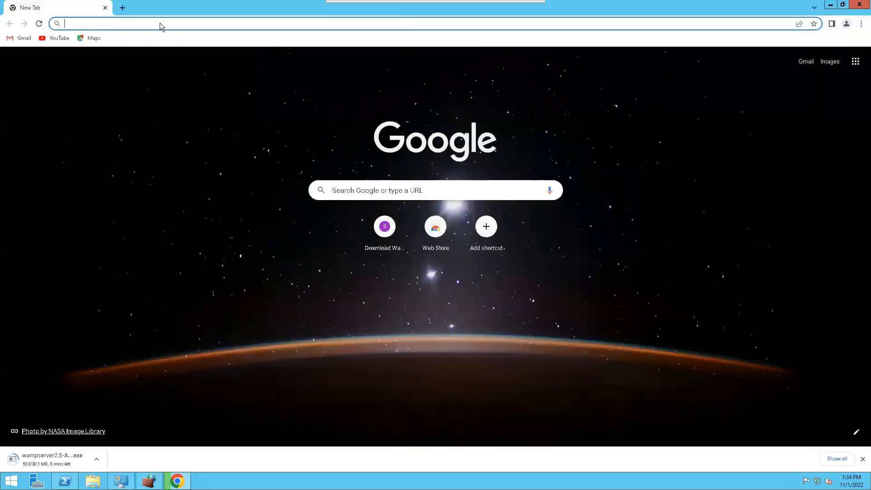
{"action": "right_click", "coordinate": [161, 23]}
{"action": "left_click", "coordinate": [190, 76]}
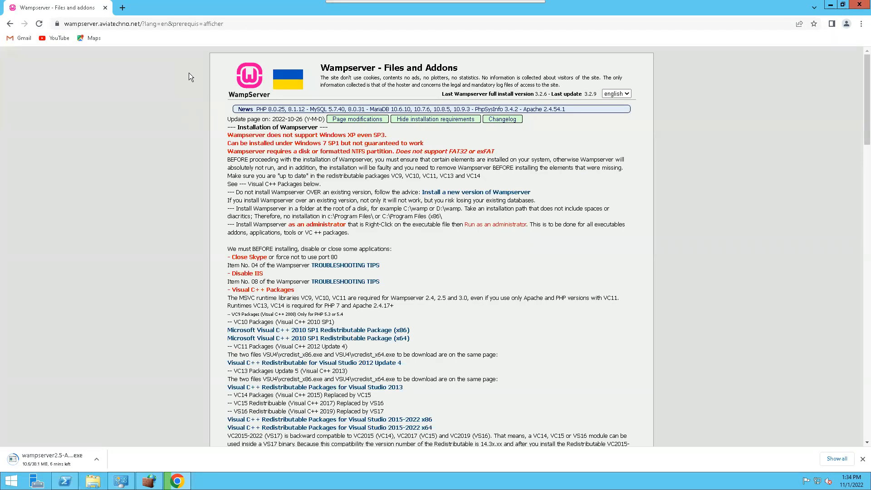
- Follow the Microsoft Visual C++ 2010 SP1 Redistributable Package (x86) link in the guide's Visual C++ Packages section
{"action": "scroll", "coordinate": [287, 190], "scroll_direction": "down", "scroll_amount": 1}
{"action": "scroll", "coordinate": [287, 190], "scroll_direction": "down", "scroll_amount": 2}
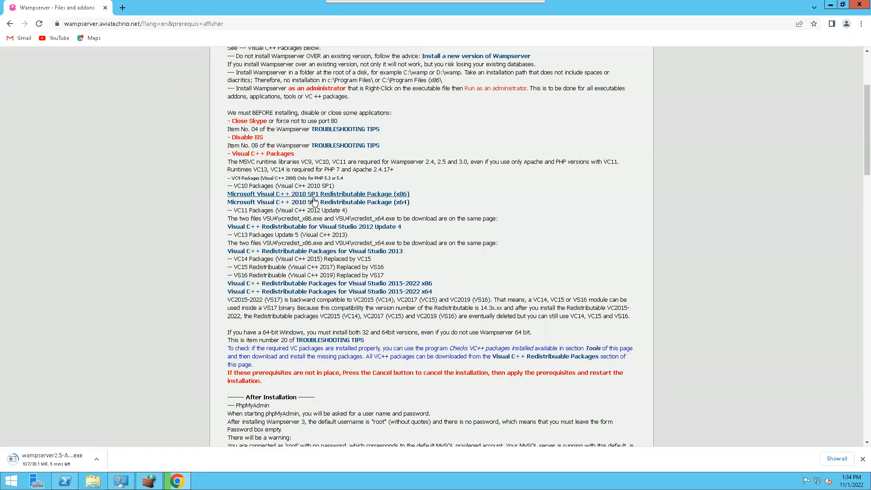
{"action": "left_click", "coordinate": [346, 195]}
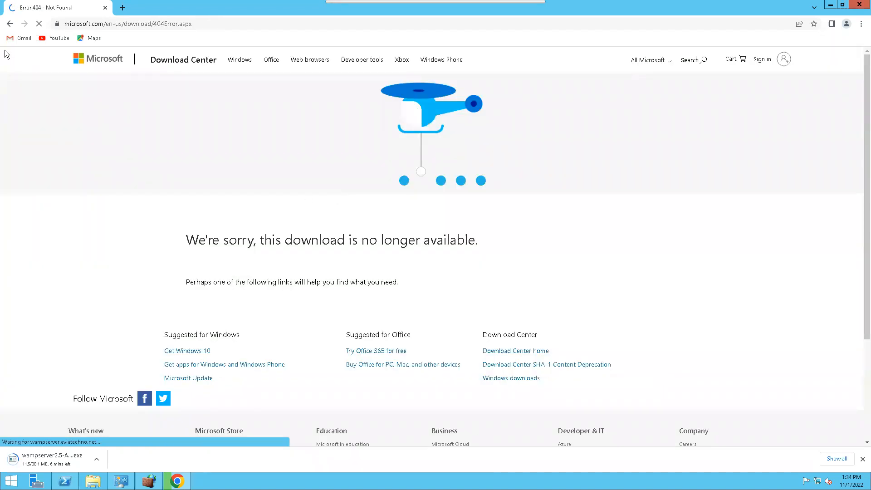
- Return to the WampServer guide and download VSU_4\vcredist_x64.exe through its Visual C++ Redistributable for Visual Studio 2012 Update 4 link
{"action": "left_click", "coordinate": [10, 23]}
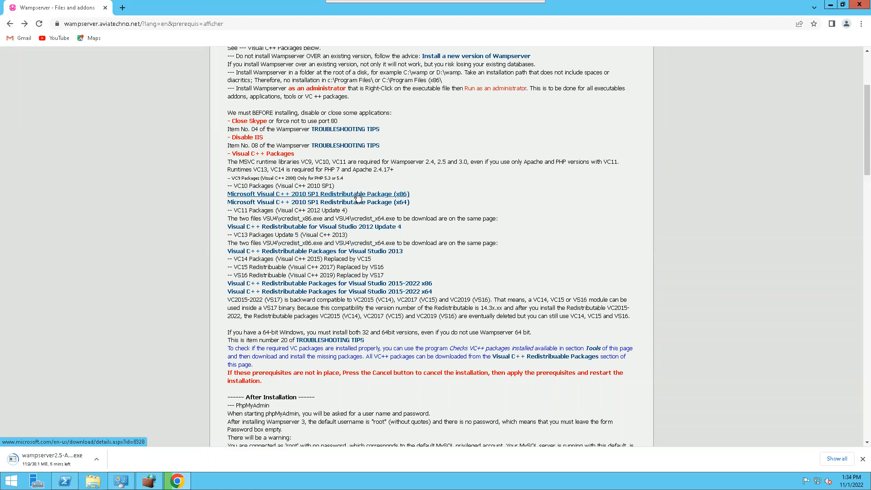
{"action": "left_click", "coordinate": [363, 229]}
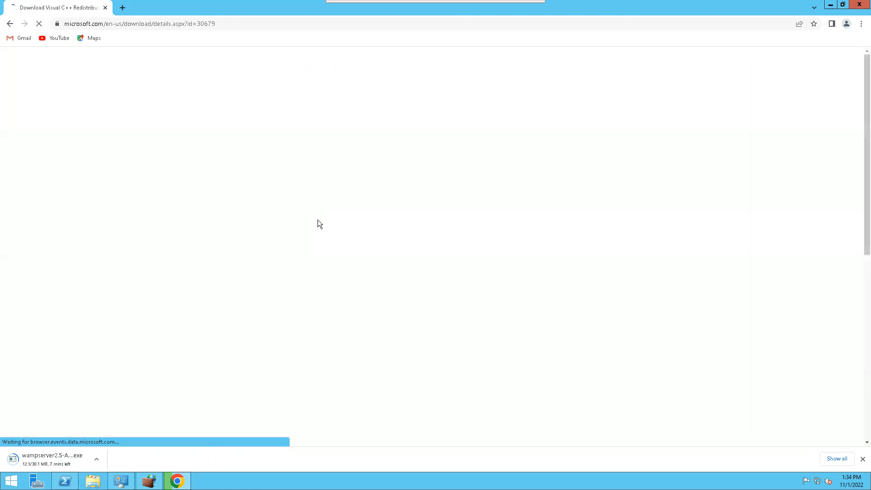
{"action": "scroll", "coordinate": [408, 258], "scroll_direction": "down", "scroll_amount": 4}
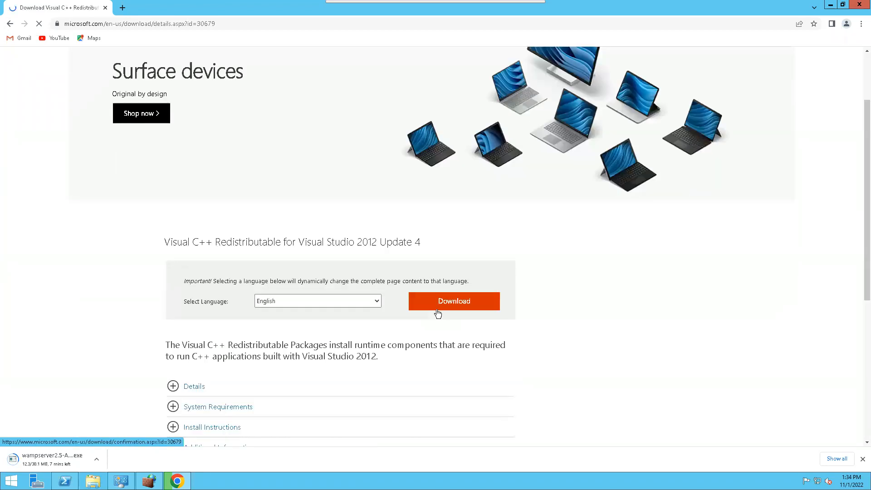
{"action": "left_click", "coordinate": [444, 216]}
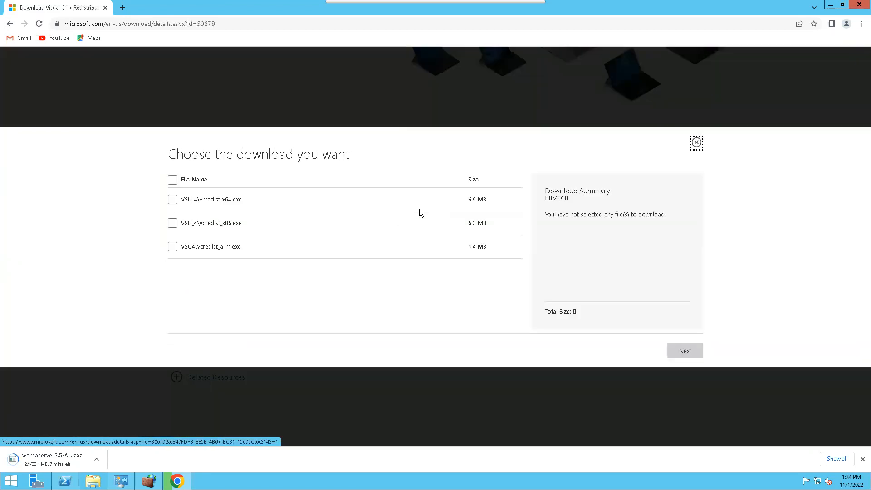
{"action": "left_click", "coordinate": [172, 200]}
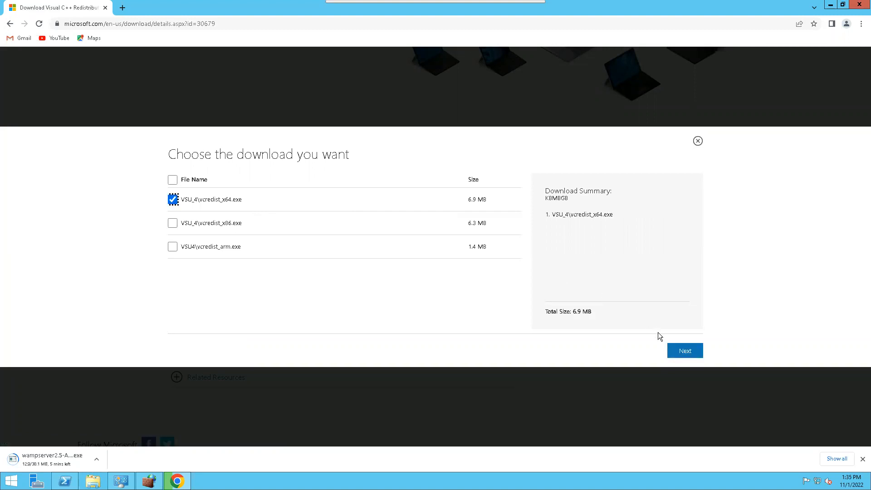
{"action": "left_click", "coordinate": [683, 351]}
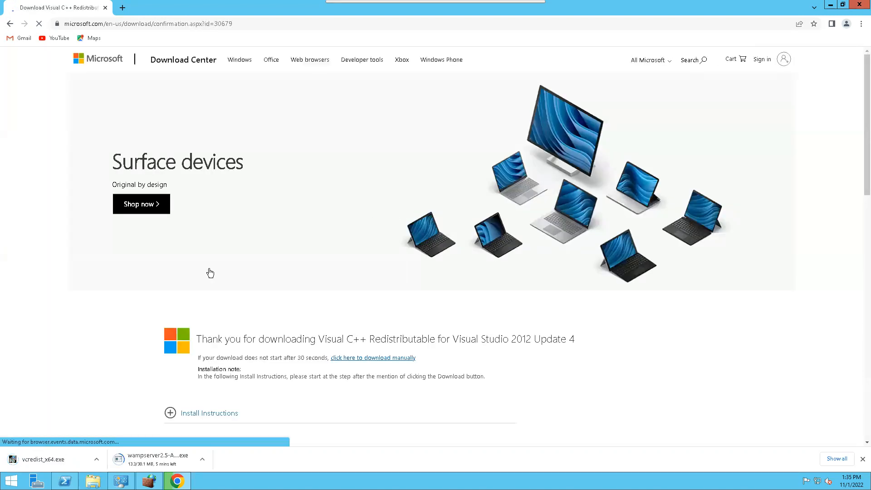
- Run the downloaded vcredist_x64.exe, accept the license terms, and install the Visual C++ 2012 Redistributable (x64)
{"action": "left_click", "coordinate": [54, 461]}
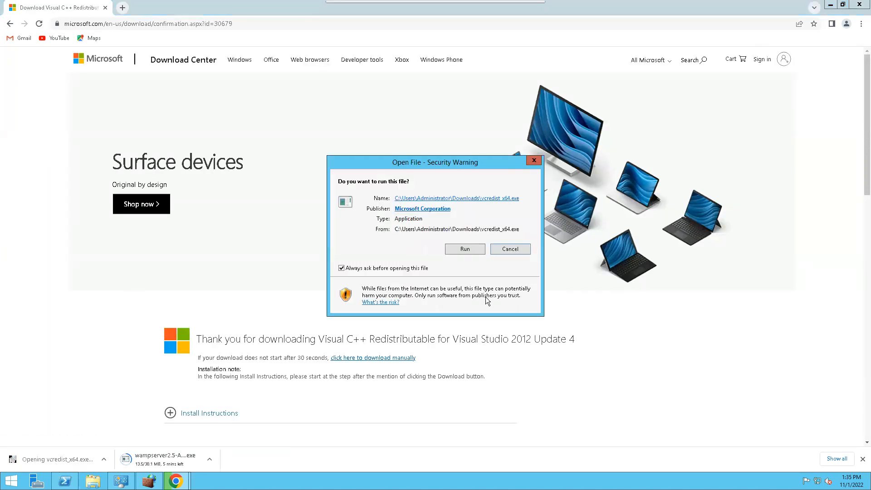
{"action": "left_click", "coordinate": [465, 249]}
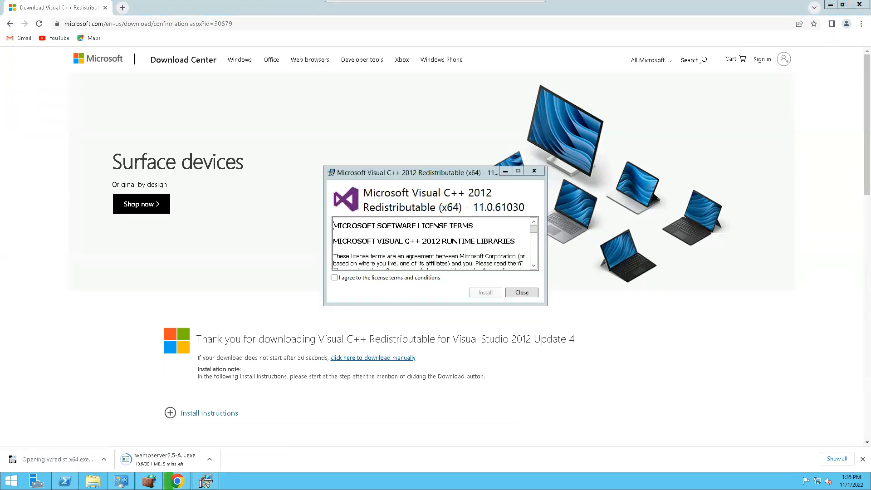
{"action": "left_click", "coordinate": [393, 278]}
{"action": "left_click", "coordinate": [485, 292]}
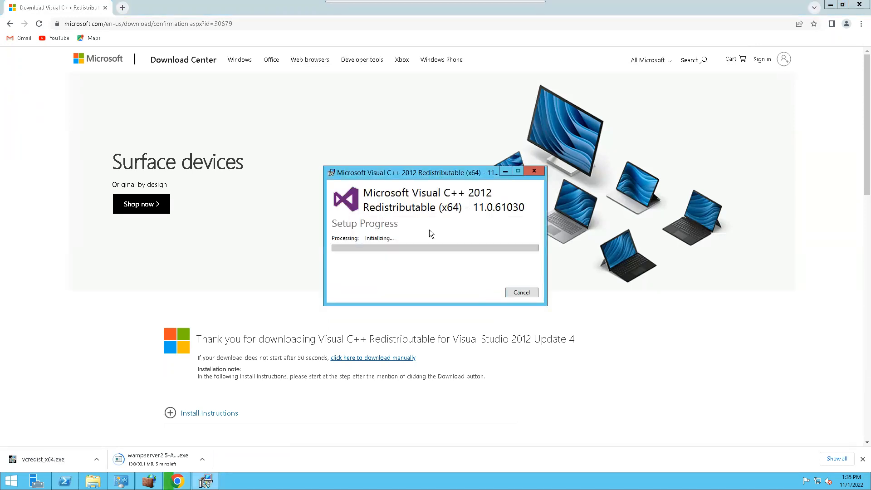
- From the guide's Visual Studio 2013 packages link, download the English - United States vcredist_x64.exe, and close the finished 2012 setup
{"action": "left_click", "coordinate": [10, 24]}
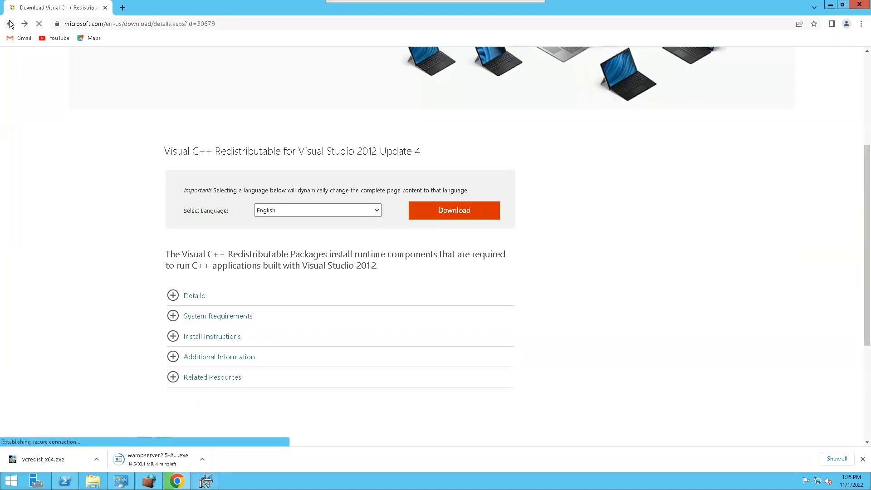
{"action": "left_click", "coordinate": [10, 24]}
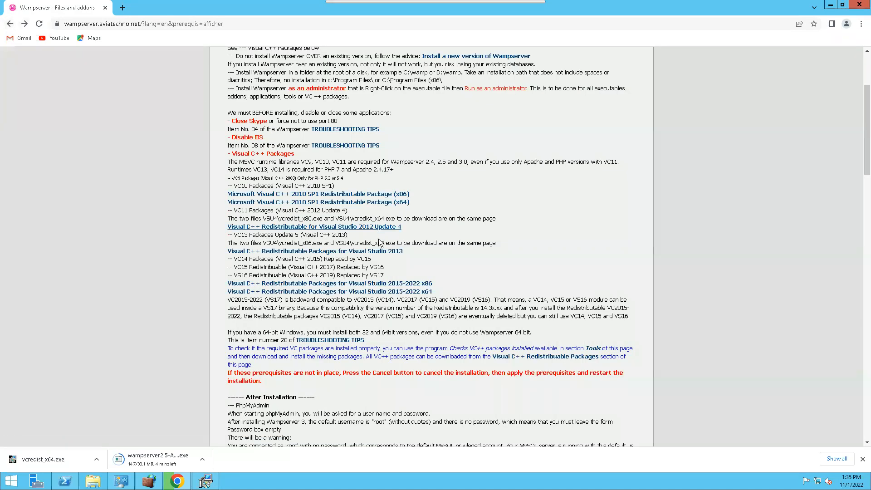
{"action": "left_click", "coordinate": [357, 252]}
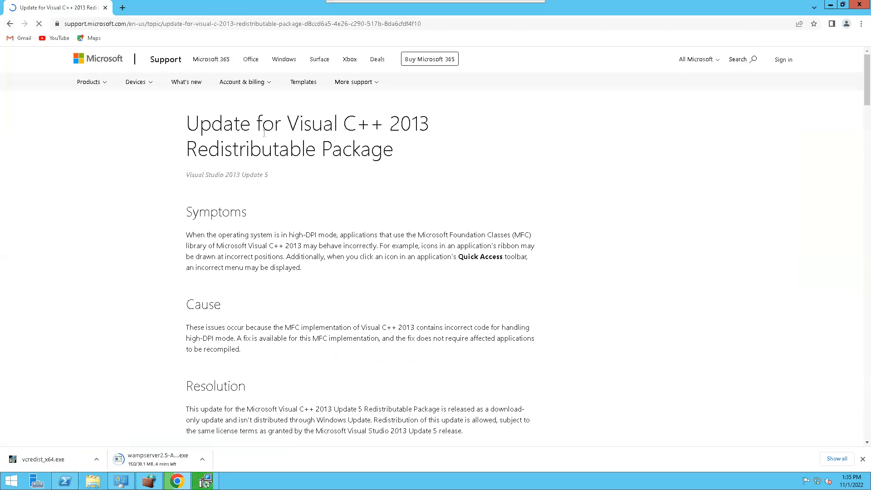
{"action": "scroll", "coordinate": [265, 193], "scroll_direction": "down", "scroll_amount": 9}
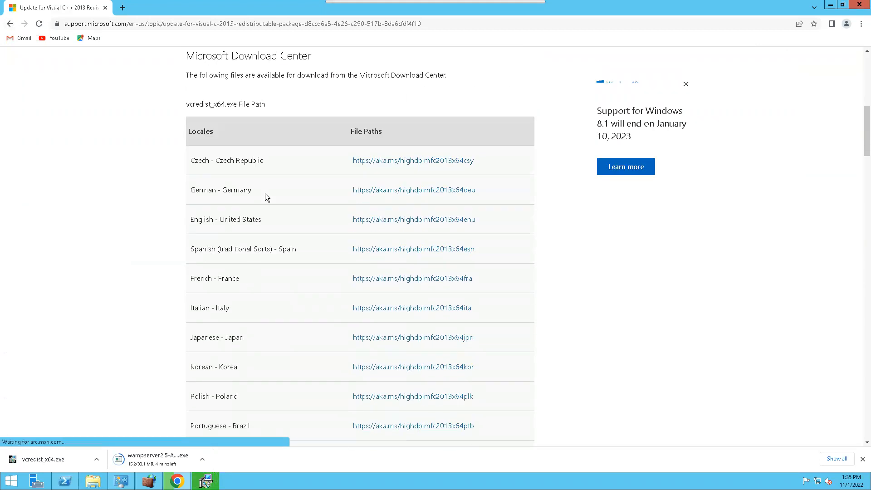
{"action": "left_click", "coordinate": [430, 220]}
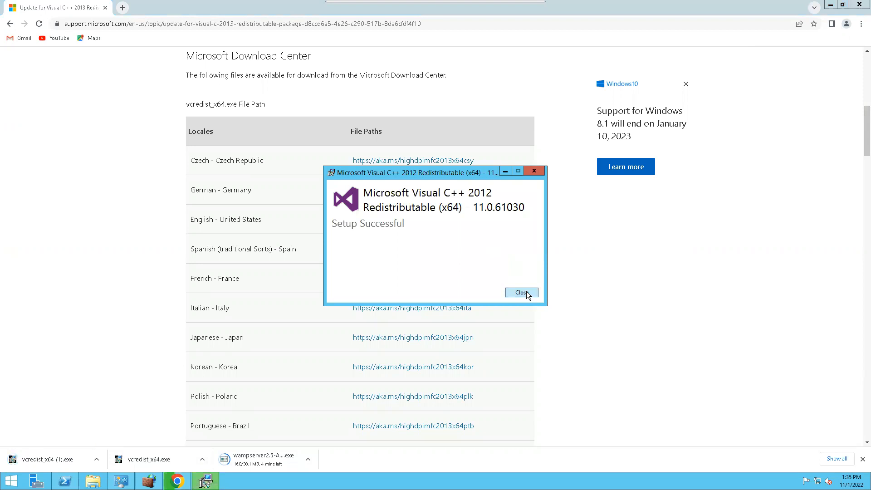
{"action": "left_click", "coordinate": [522, 293]}
- Run vcredist_x64 (1).exe, accept the license terms, install the Visual C++ 2013 Redistributable (x64), and close its setup
{"action": "left_click", "coordinate": [44, 455]}
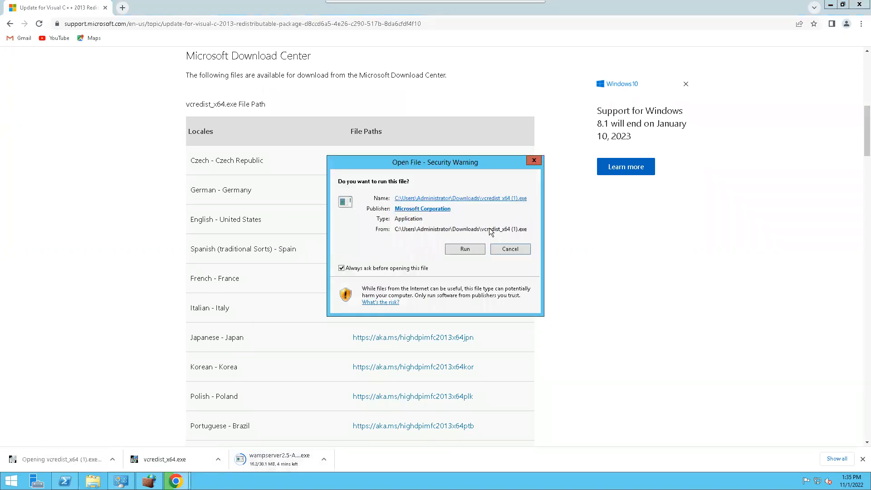
{"action": "left_click", "coordinate": [466, 249]}
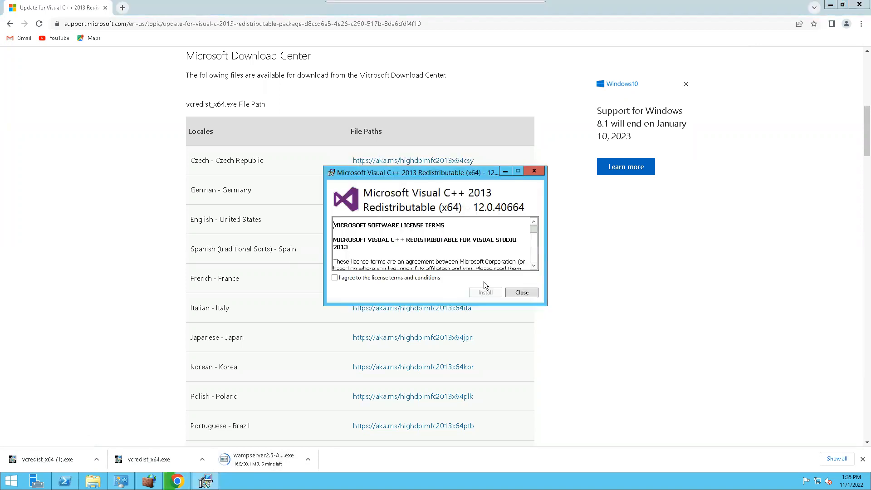
{"action": "left_click", "coordinate": [431, 278]}
{"action": "left_click", "coordinate": [485, 292]}
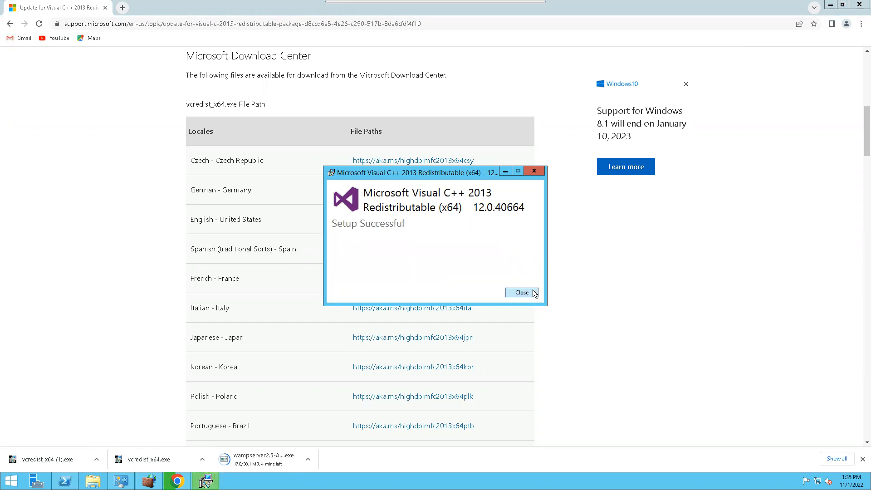
{"action": "left_click", "coordinate": [522, 293]}
- Go back to the WampServer guide and download the Visual C++ Redistributable Packages for Visual Studio 2015-2022 x86
{"action": "left_click", "coordinate": [10, 24]}
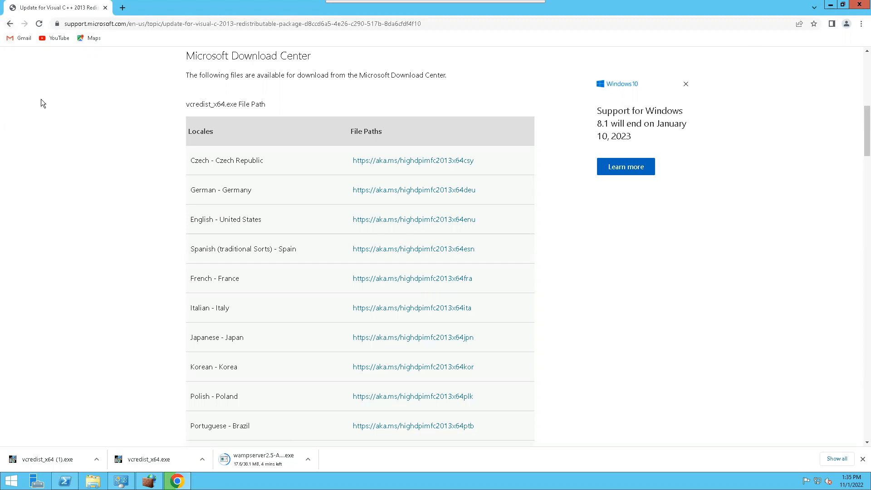
{"action": "left_click", "coordinate": [10, 25]}
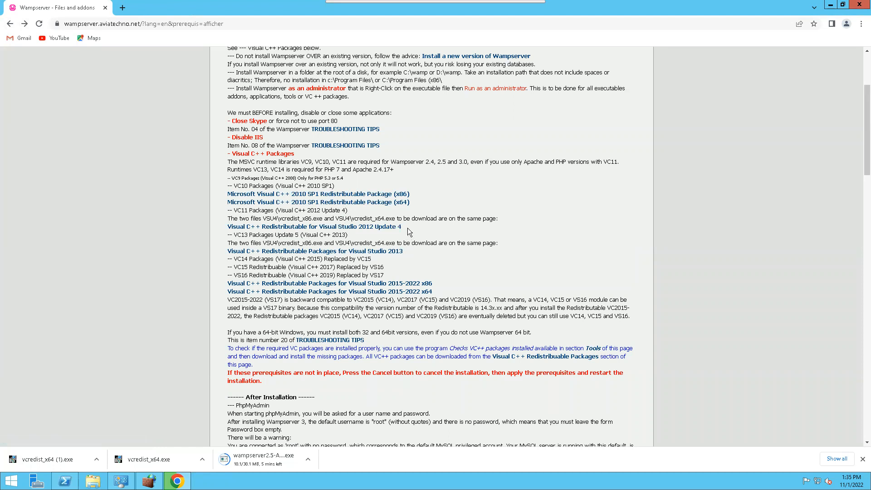
{"action": "left_click_drag", "start_coordinate": [407, 228], "coordinate": [342, 227]}
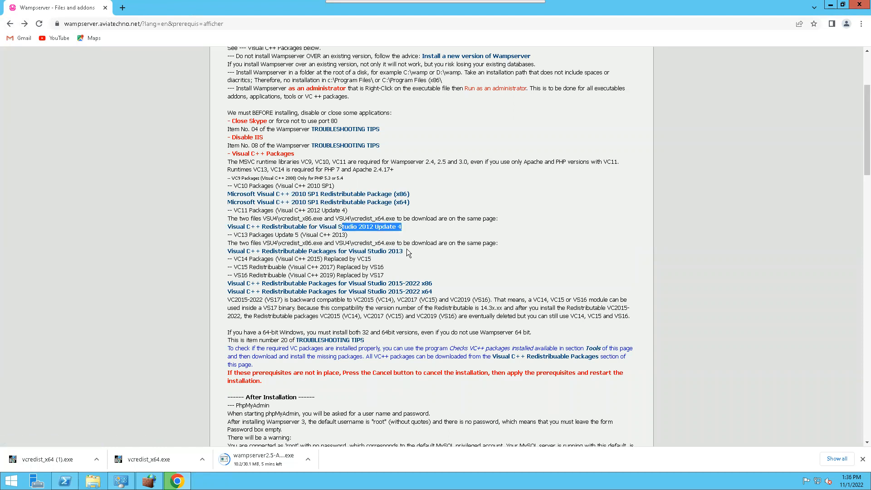
{"action": "left_click_drag", "start_coordinate": [407, 250], "coordinate": [370, 250]}
{"action": "left_click", "coordinate": [420, 285]}
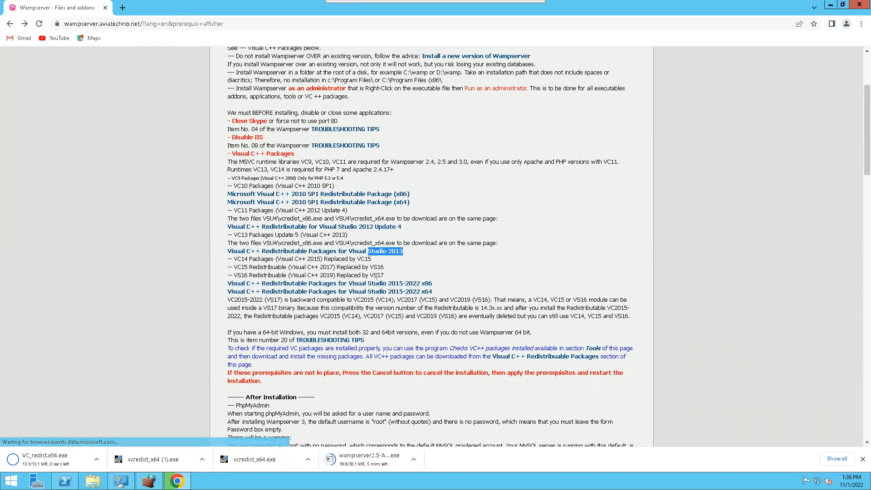
- Run VC_redist.x86.exe, accept the license terms, install the Visual C++ 2015-2022 Redistributable (x86), and close its setup
{"action": "left_click", "coordinate": [73, 456]}
{"action": "left_click", "coordinate": [465, 249]}
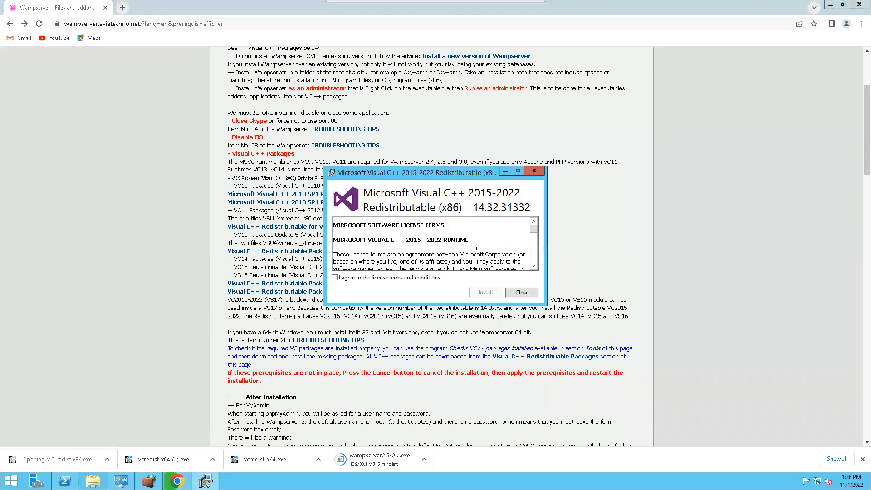
{"action": "left_click", "coordinate": [438, 278]}
{"action": "left_click", "coordinate": [493, 293]}
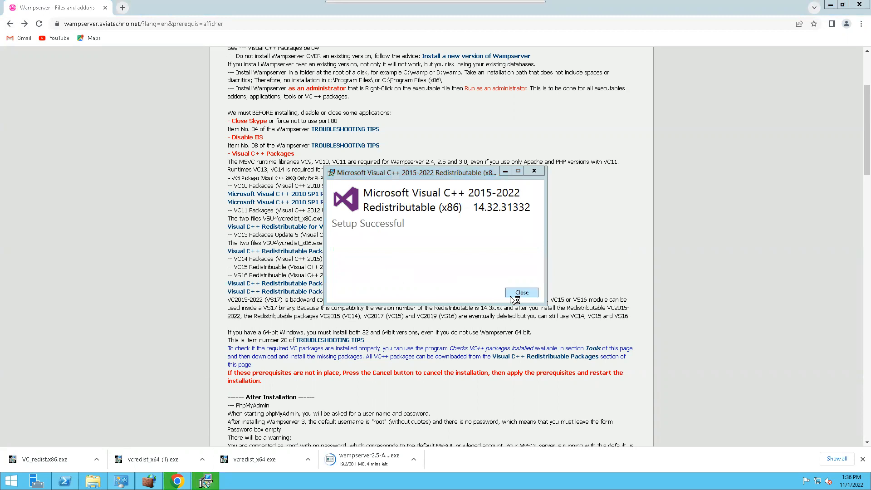
{"action": "left_click", "coordinate": [511, 295]}
- Download VC_redist.x64.exe from the guide's 2015-2022 x64 link, install it with the license terms accepted, and close its setup
{"action": "left_click_drag", "start_coordinate": [434, 284], "coordinate": [389, 295]}
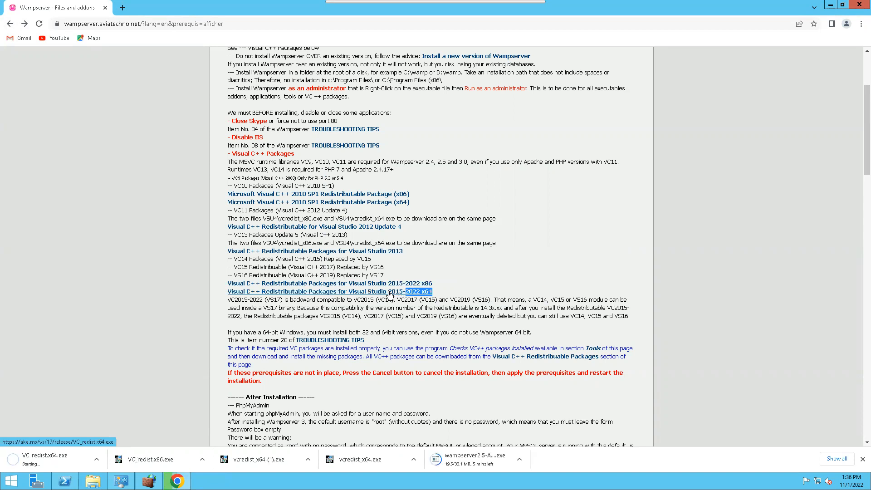
{"action": "left_click", "coordinate": [74, 459]}
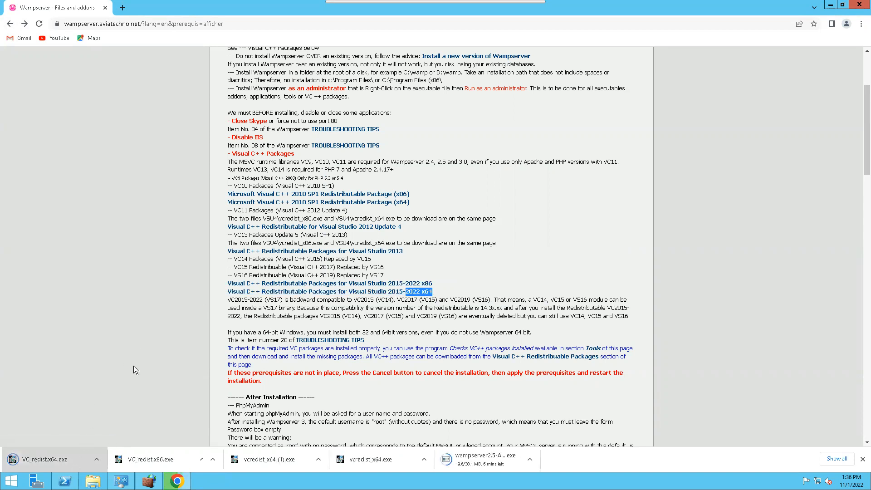
{"action": "left_click", "coordinate": [472, 255]}
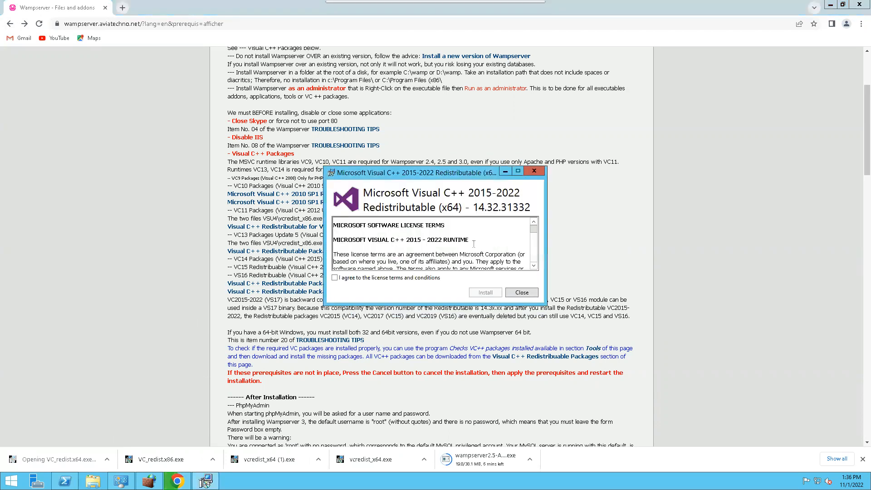
{"action": "left_click", "coordinate": [426, 277]}
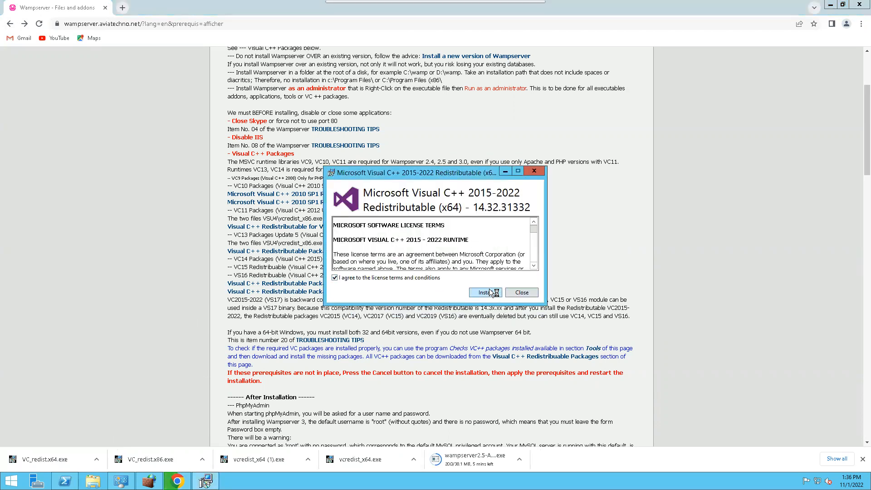
{"action": "left_click", "coordinate": [493, 292]}
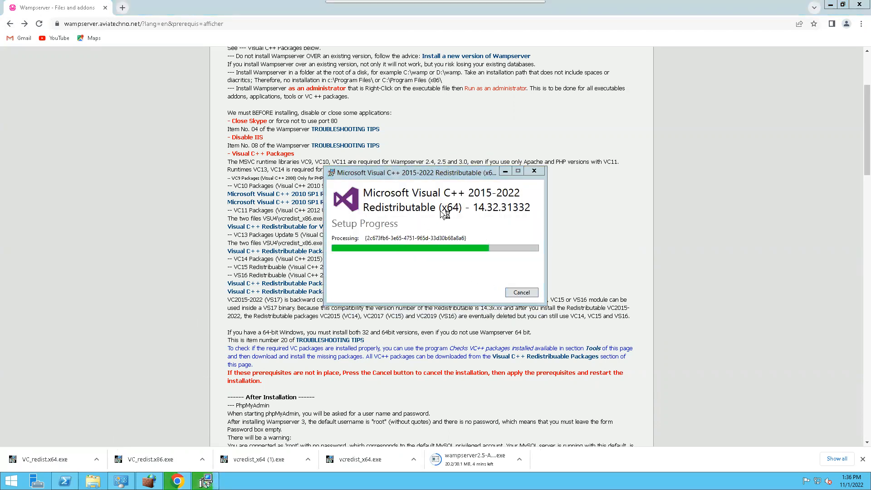
{"action": "left_click", "coordinate": [521, 293]}
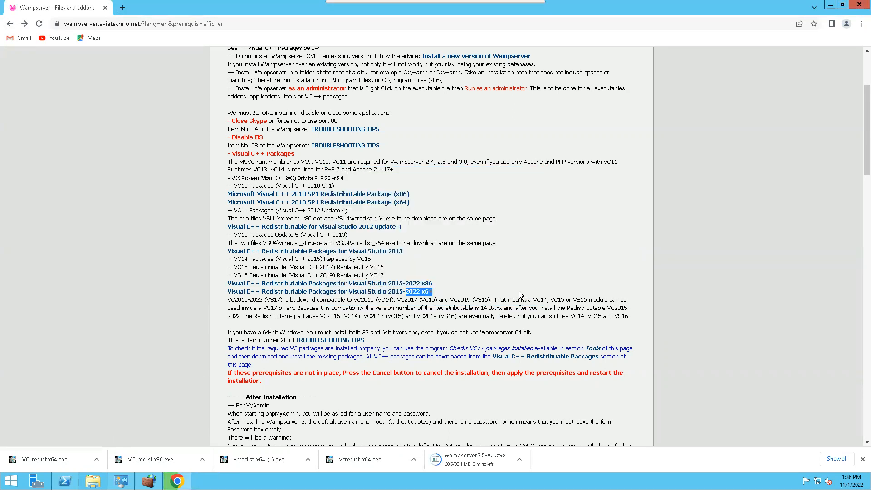
{"action": "mouse_move", "coordinate": [412, 194]}
{"action": "left_mouse_down"}
{"action": "mouse_move", "coordinate": [405, 189]}
{"action": "mouse_move", "coordinate": [408, 202]}
{"action": "left_mouse_up"}
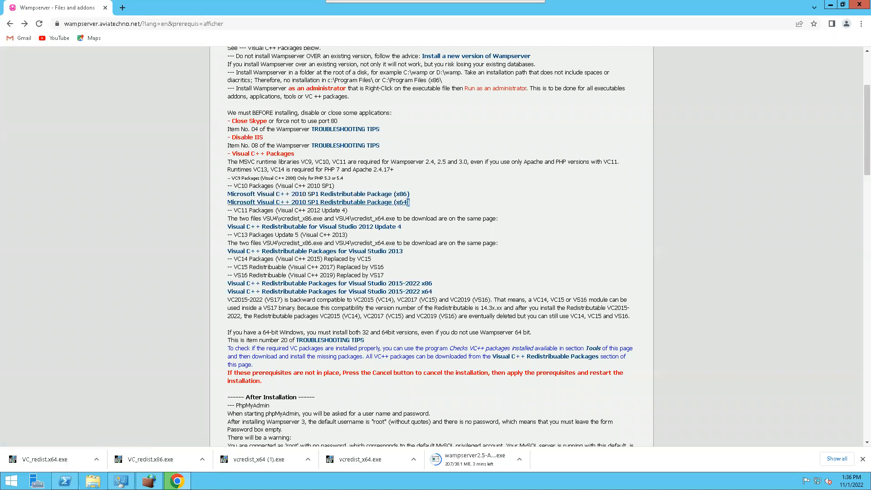
{"action": "scroll", "coordinate": [364, 285], "scroll_direction": "down", "scroll_amount": 3}
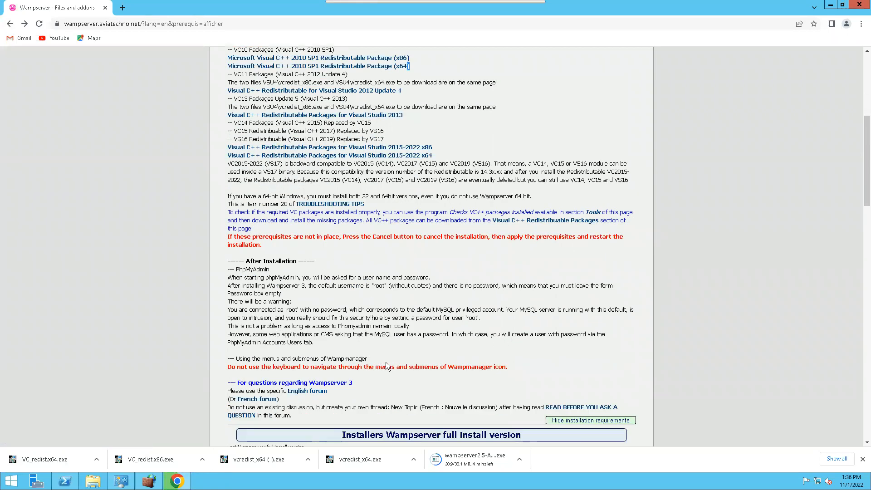
- Download the VC 2010 SP1 Package (x86) from the Wampserver page and install it, accepting the license terms
{"action": "scroll", "coordinate": [386, 365], "scroll_direction": "down", "scroll_amount": 4}
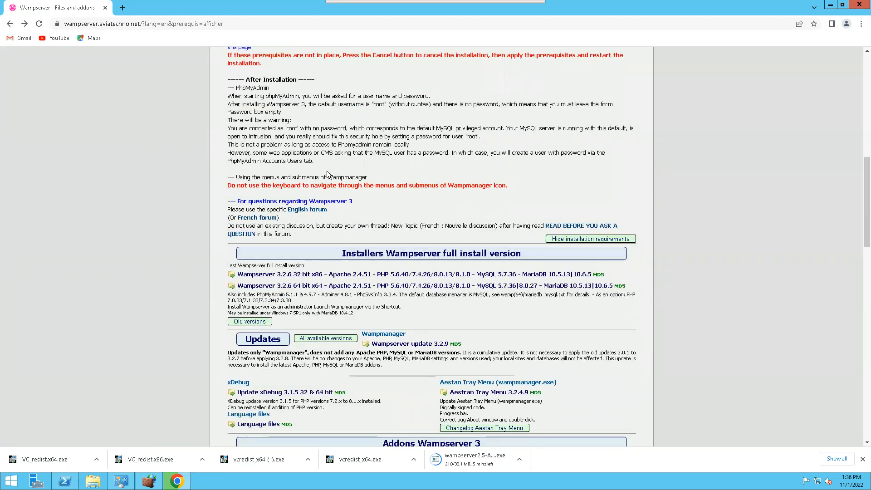
{"action": "scroll", "coordinate": [296, 311], "scroll_direction": "down", "scroll_amount": 8}
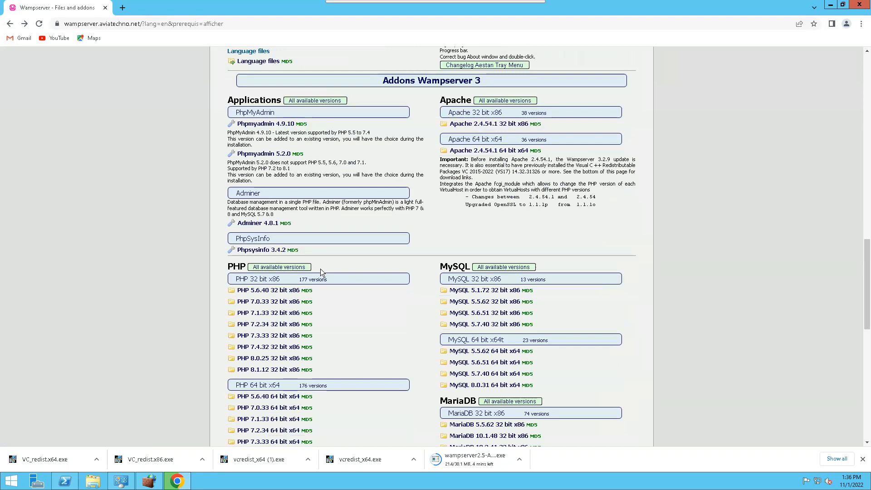
{"action": "scroll", "coordinate": [333, 249], "scroll_direction": "down", "scroll_amount": 12}
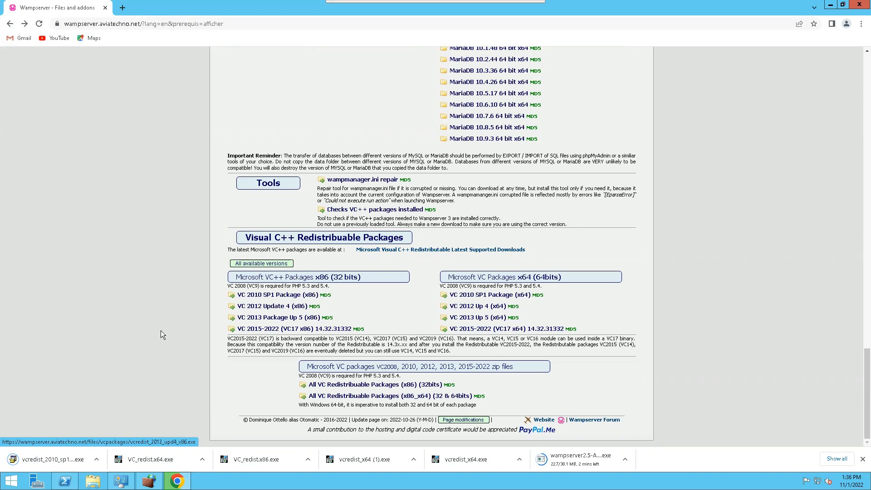
{"action": "left_click", "coordinate": [57, 461]}
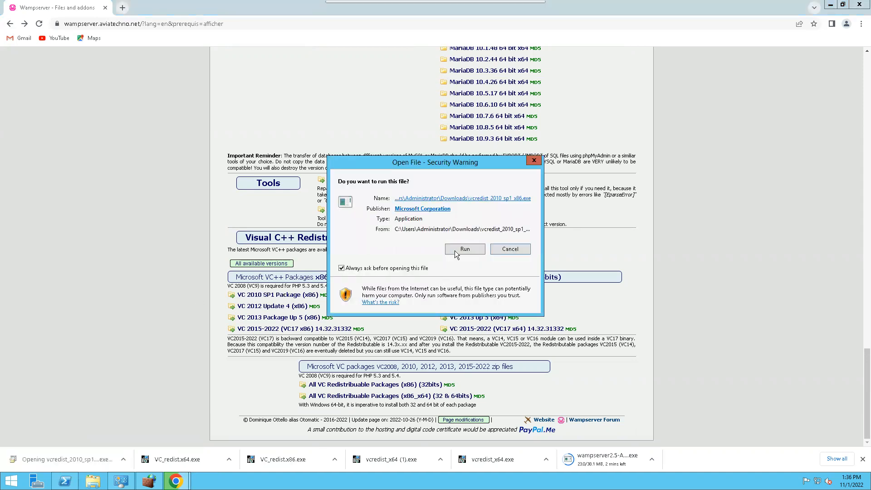
{"action": "left_click", "coordinate": [459, 250]}
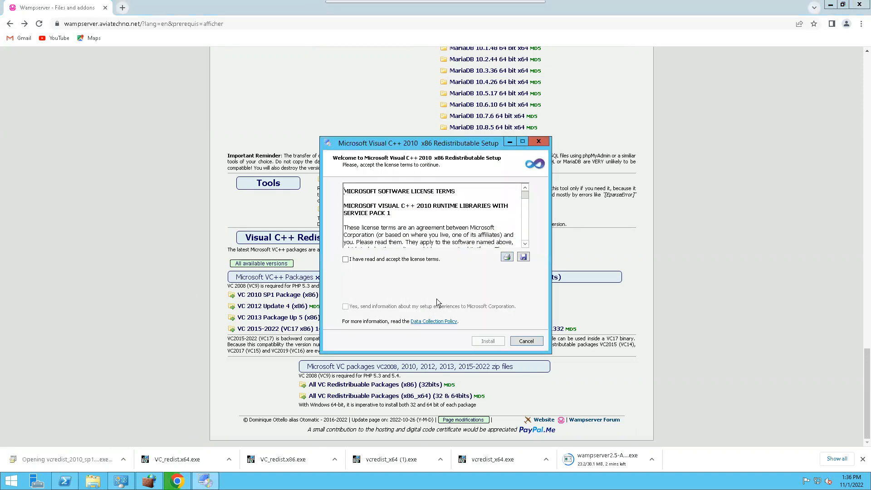
{"action": "left_click", "coordinate": [407, 259]}
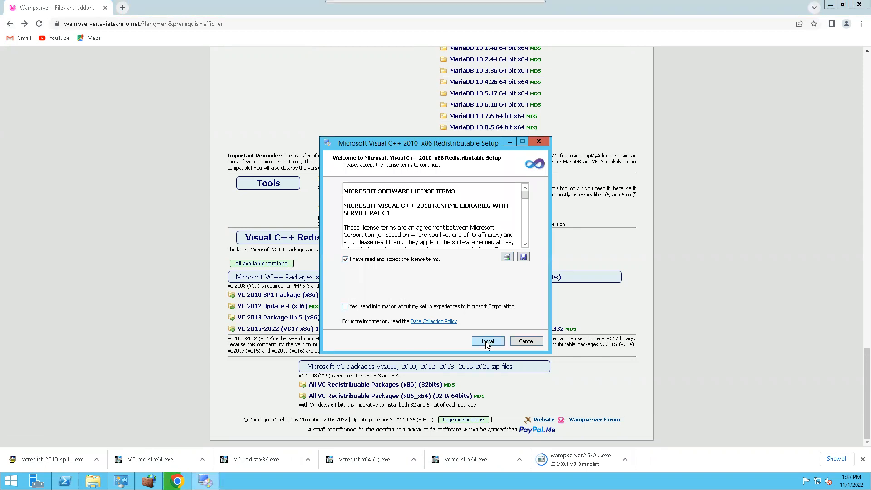
{"action": "left_click", "coordinate": [486, 341]}
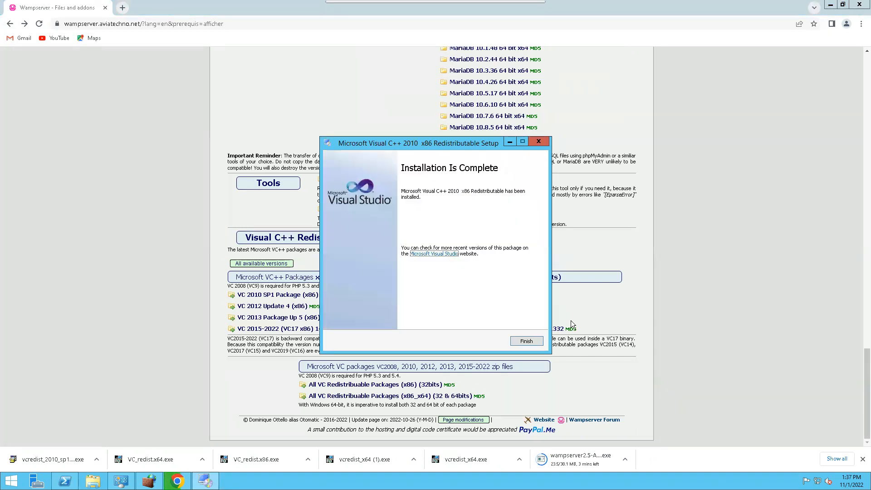
{"action": "left_click", "coordinate": [526, 342]}
- Download the VC 2010 SP1 Package (x64), install it with the license terms accepted, and close its setup
{"action": "left_click", "coordinate": [502, 296]}
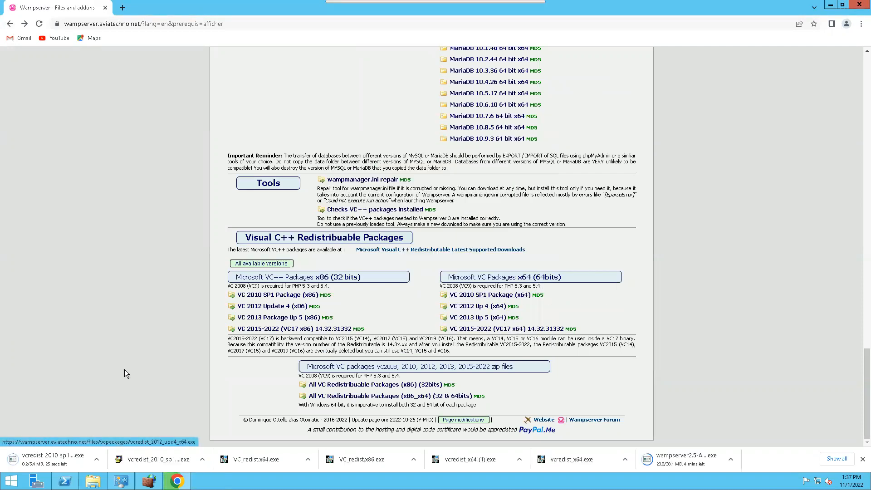
{"action": "left_click", "coordinate": [53, 459]}
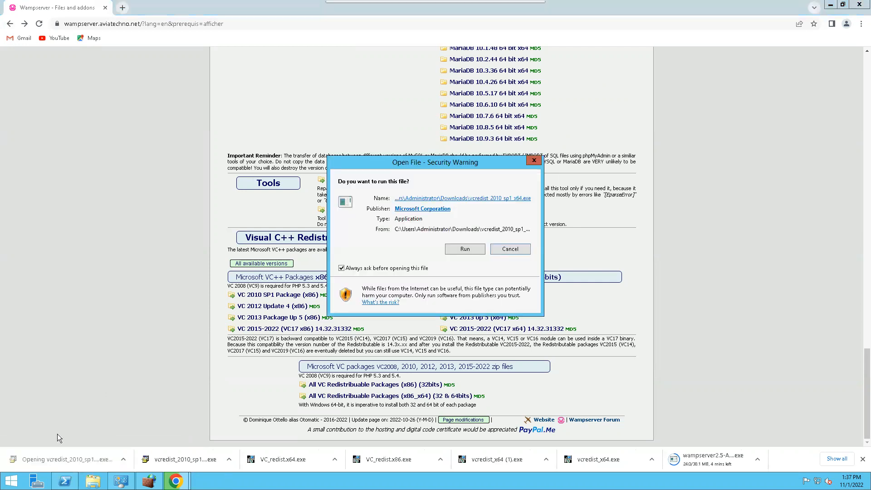
{"action": "left_click", "coordinate": [459, 250]}
{"action": "left_click", "coordinate": [427, 259]}
{"action": "left_click", "coordinate": [488, 341]}
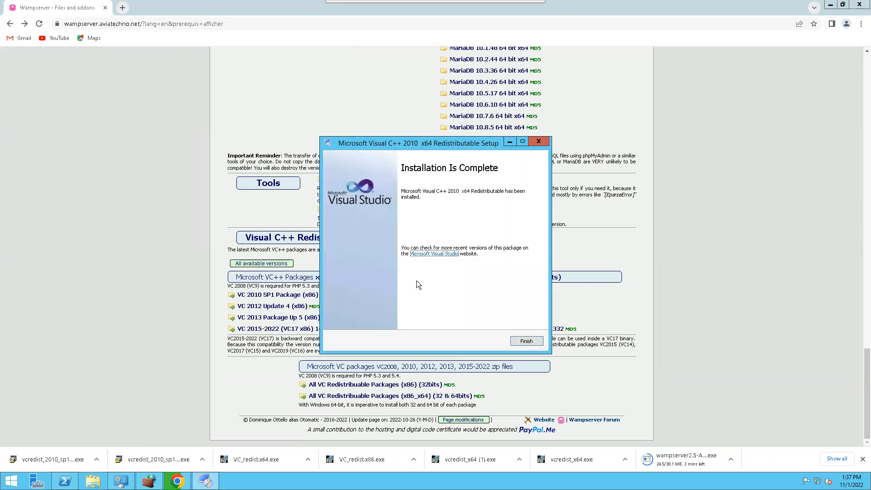
{"action": "left_click", "coordinate": [537, 141]}
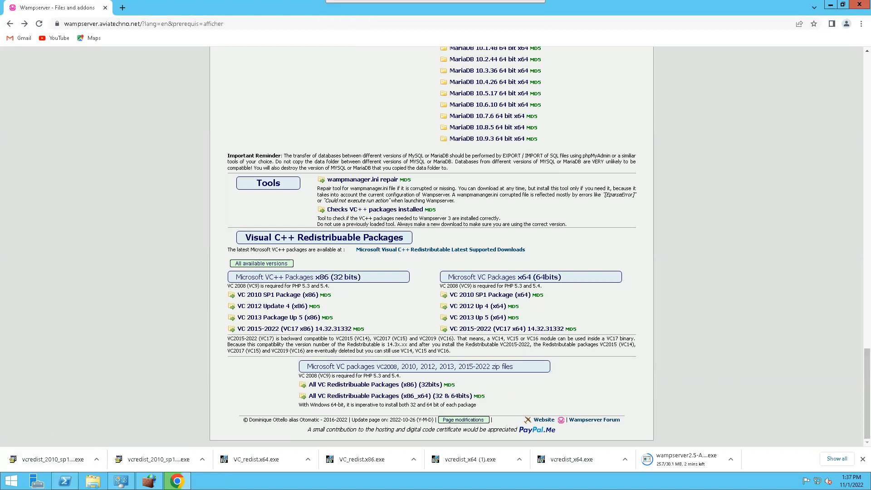
- Permanently delete the six VC redistributable installers from the Downloads folder, keeping the unfinished download, and minimize File Explorer after returning to This PC
{"action": "left_click", "coordinate": [92, 481]}
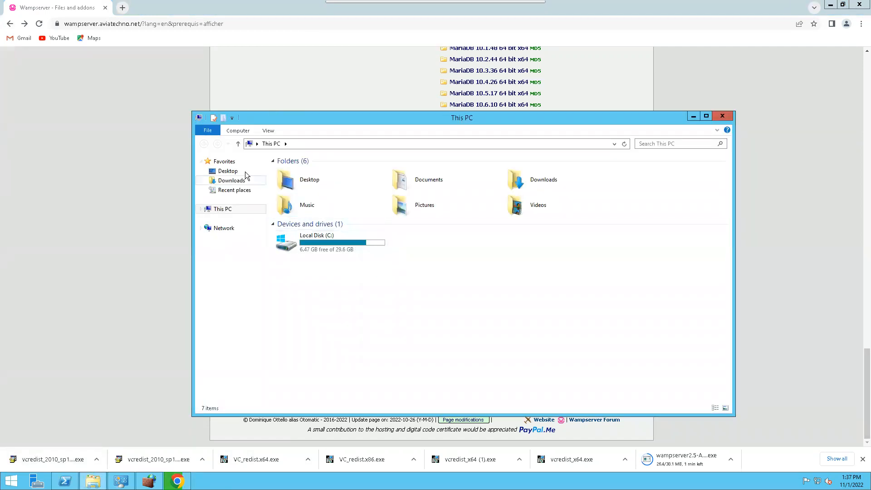
{"action": "left_click", "coordinate": [233, 180]}
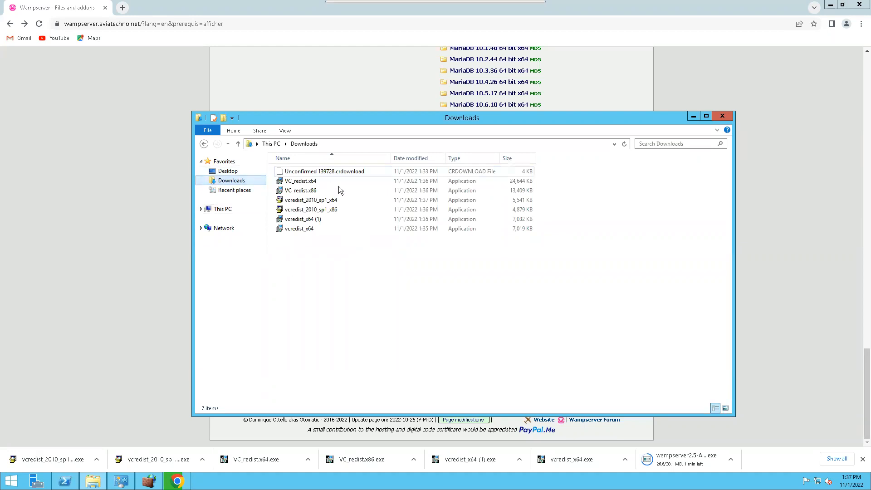
{"action": "left_click_drag", "start_coordinate": [302, 252], "coordinate": [318, 177]}
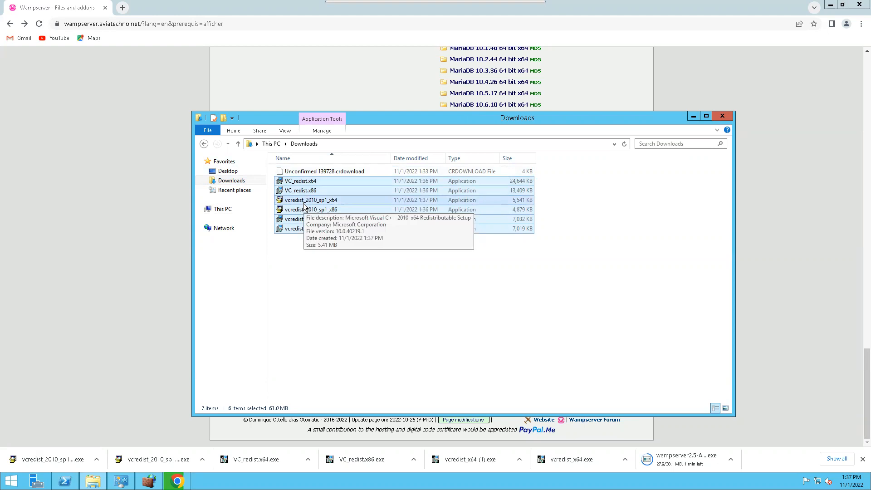
{"action": "key", "text": "shift+Delete"}
{"action": "key", "text": "Return"}
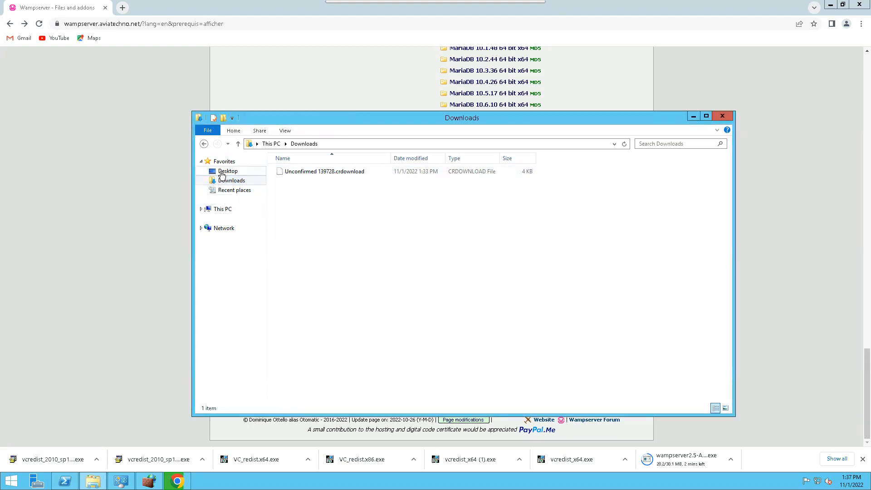
{"action": "left_click", "coordinate": [222, 208]}
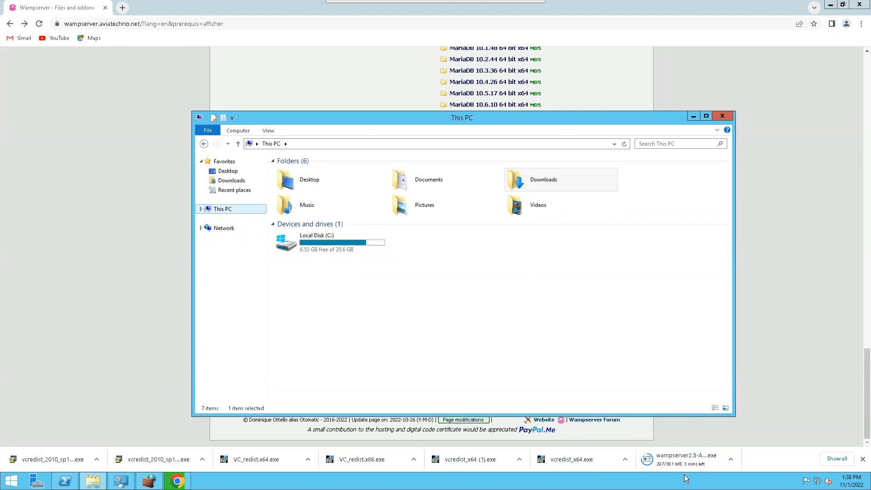
{"action": "left_click", "coordinate": [693, 116]}
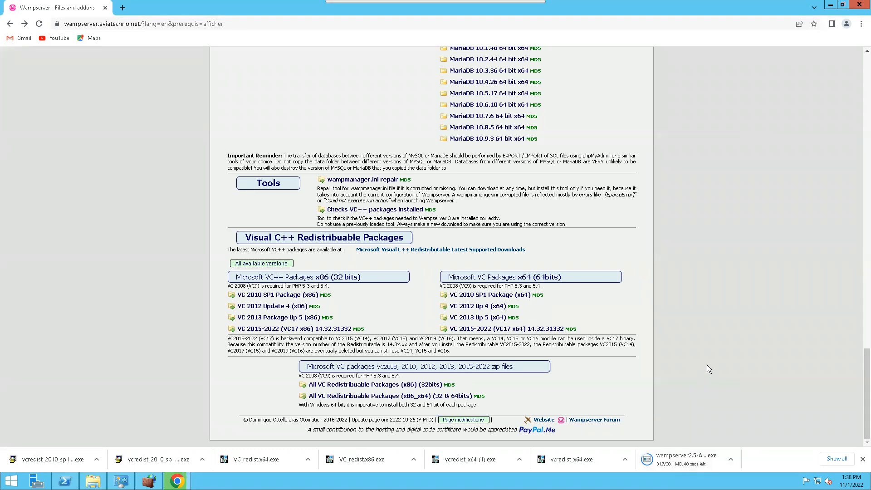
- Run the downloaded WampServer 2.5 installer and accept its license agreement
{"action": "mouse_move", "coordinate": [520, 8]}
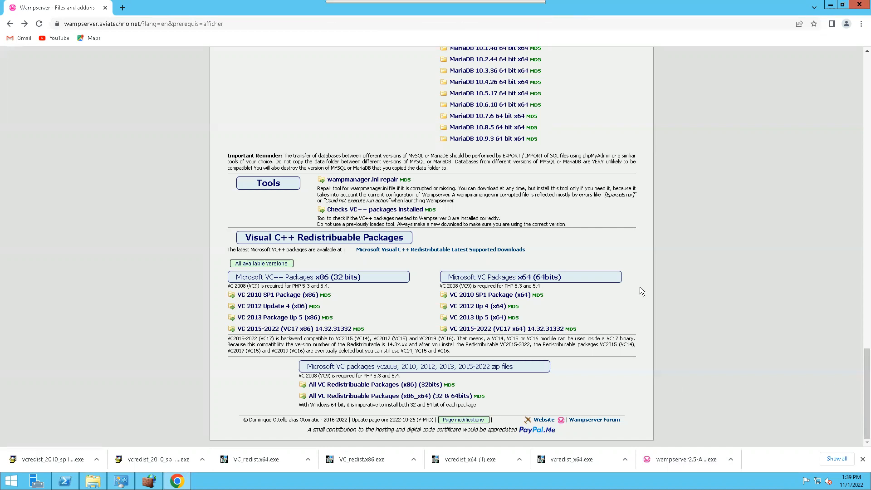
{"action": "left_click", "coordinate": [672, 462]}
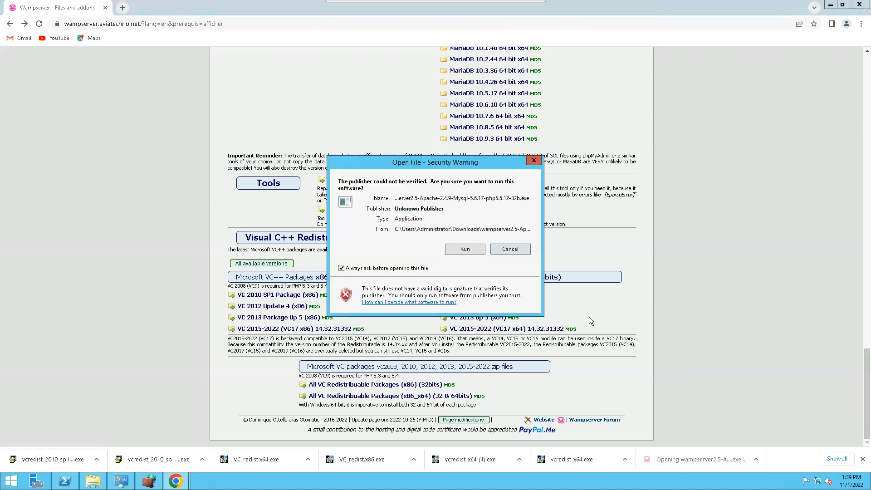
{"action": "left_click", "coordinate": [452, 250]}
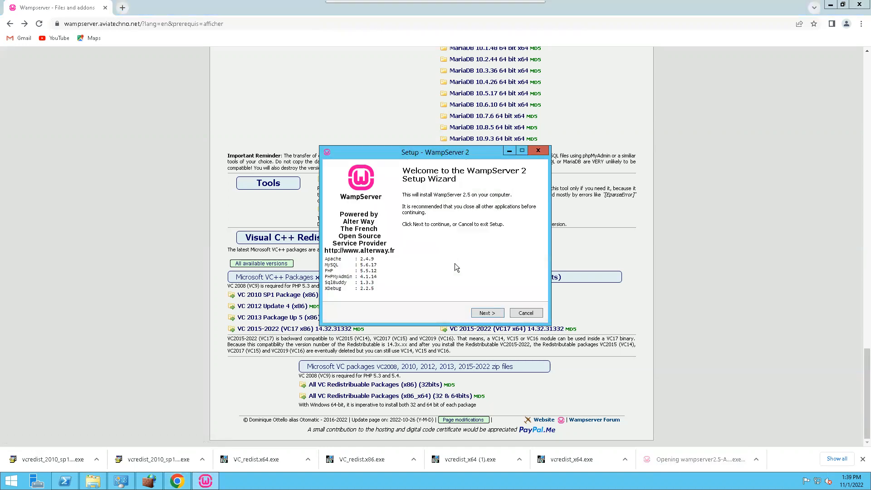
{"action": "left_click", "coordinate": [490, 312]}
{"action": "left_click", "coordinate": [386, 286]}
{"action": "left_click", "coordinate": [494, 312]}
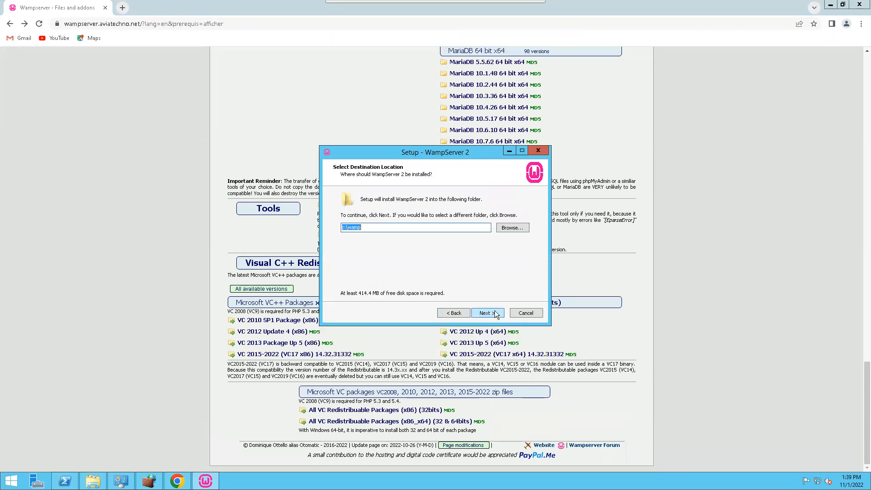
- Keep c:\wamp as the destination, enable the Quick Launch and Desktop icons, and start the WampServer installation
{"action": "left_click", "coordinate": [494, 312]}
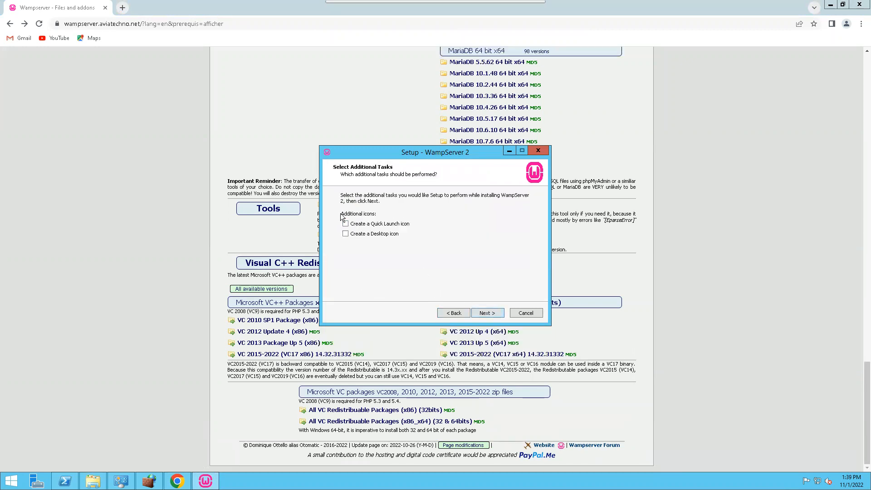
{"action": "left_click", "coordinate": [355, 225]}
{"action": "left_click", "coordinate": [356, 233]}
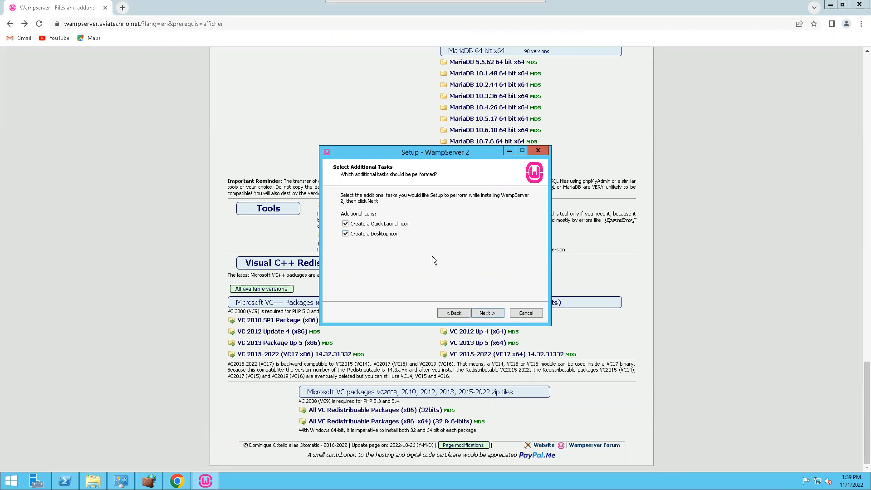
{"action": "left_click", "coordinate": [481, 309]}
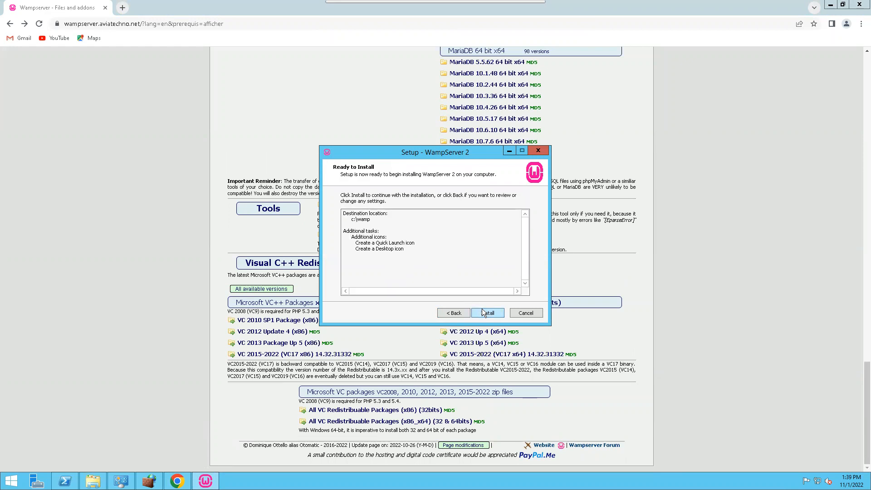
{"action": "left_click", "coordinate": [482, 309]}
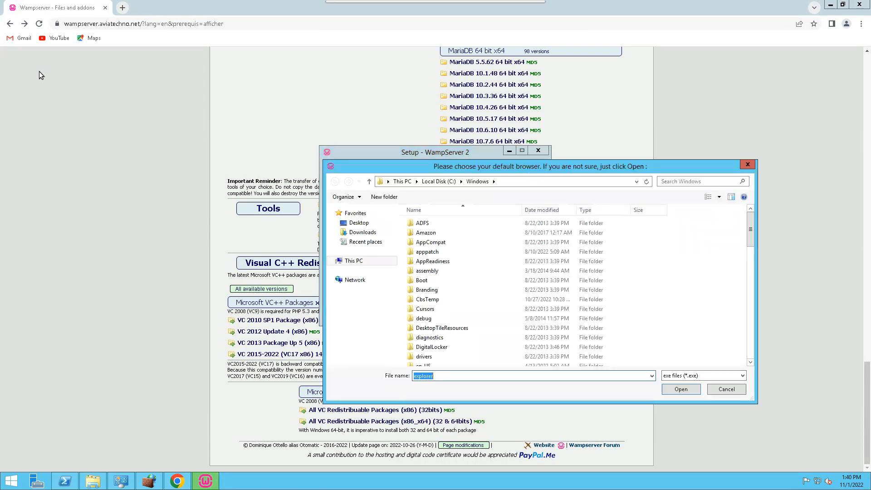
- Choose chrome from C:\Program Files (x86)\Google\Chrome\Application as WampServer's default browser
{"action": "left_click_drag", "start_coordinate": [614, 162], "coordinate": [604, 123]}
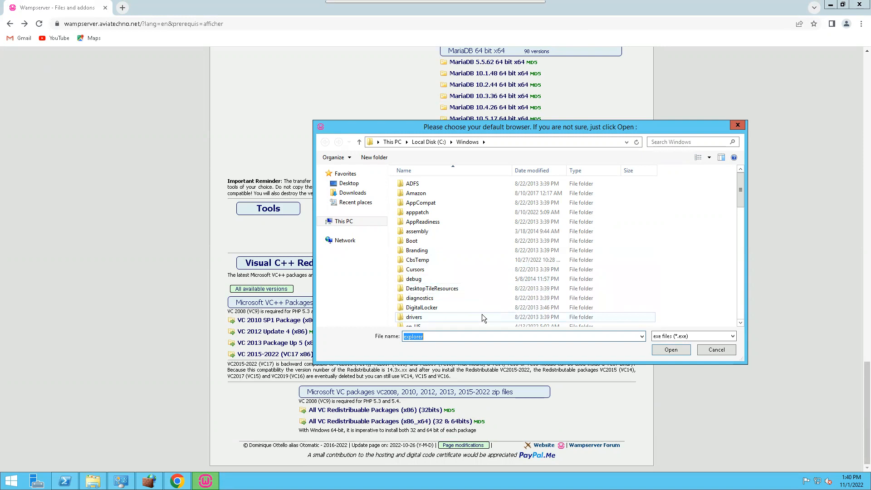
{"action": "left_click", "coordinate": [425, 142]}
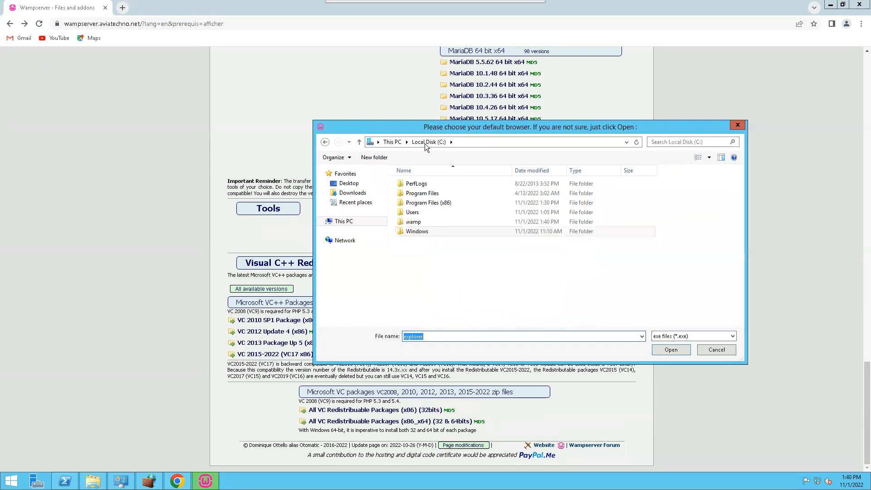
{"action": "double_click", "coordinate": [424, 203]}
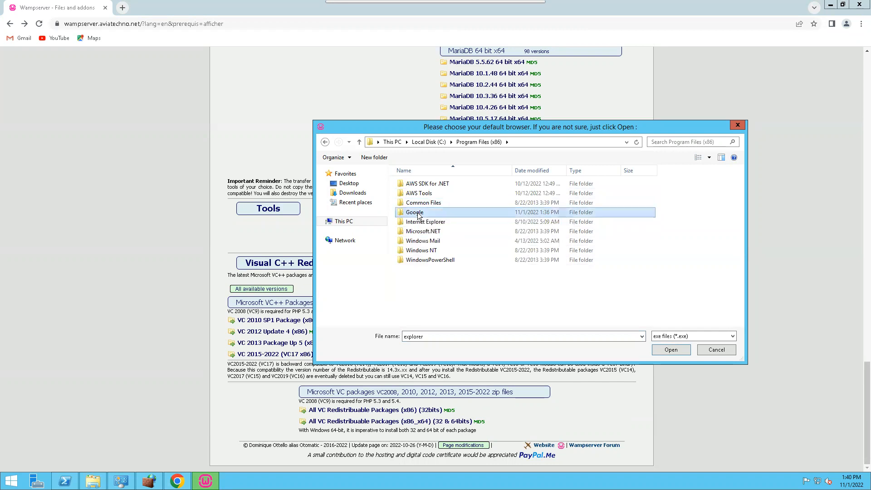
{"action": "double_click", "coordinate": [419, 212]}
{"action": "double_click", "coordinate": [425, 183]}
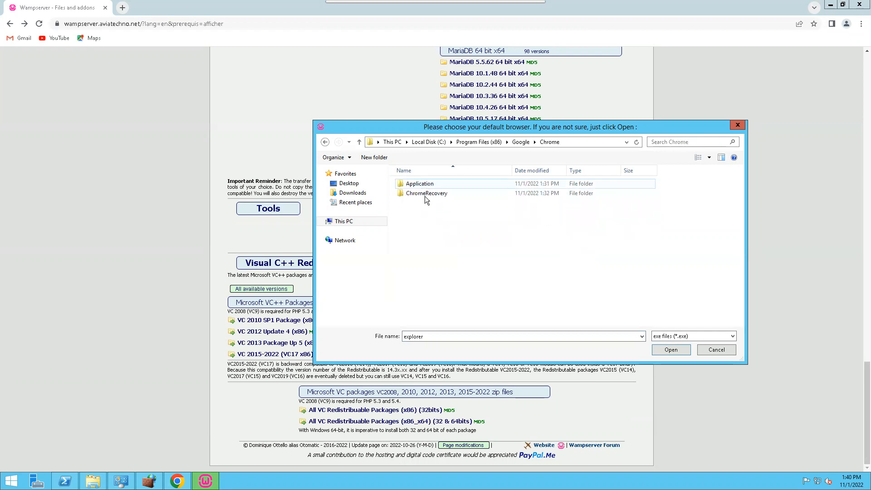
{"action": "double_click", "coordinate": [426, 185]}
{"action": "left_click", "coordinate": [433, 203]}
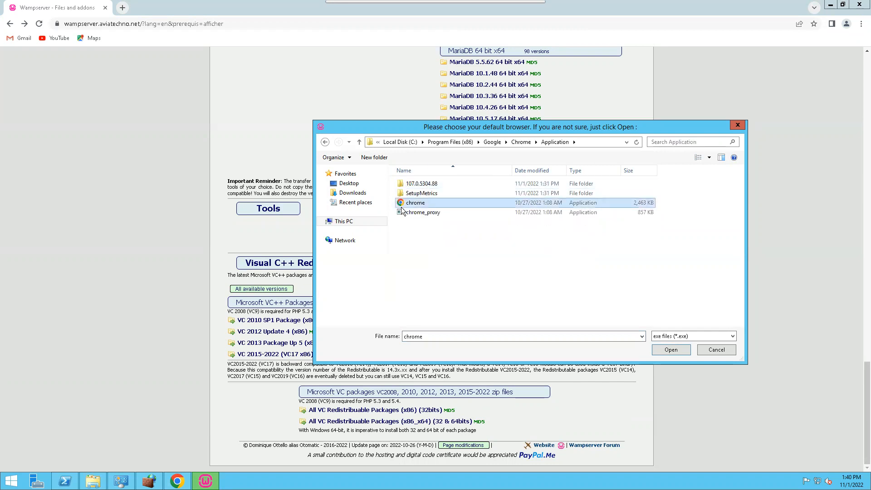
{"action": "left_click", "coordinate": [671, 350]}
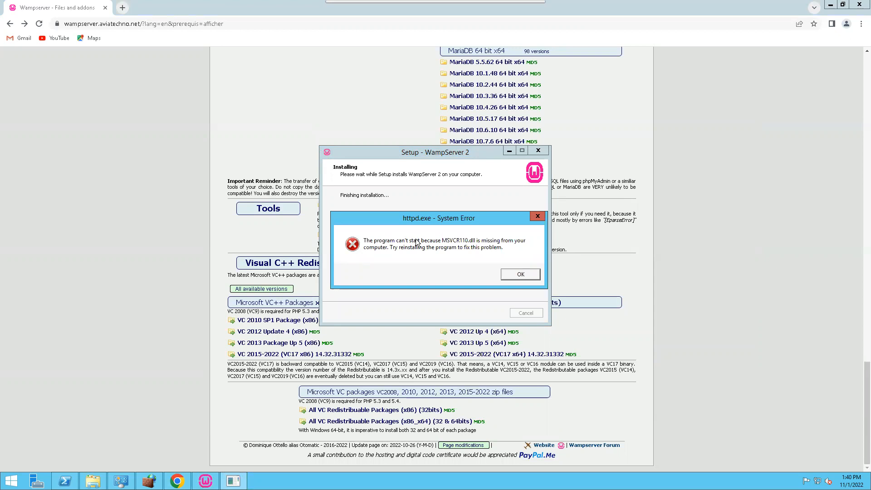
- Dismiss the httpd.exe system errors and close the Apache HTTP Server crash dialogs to let the WampServer setup continue
{"action": "left_click", "coordinate": [520, 275]}
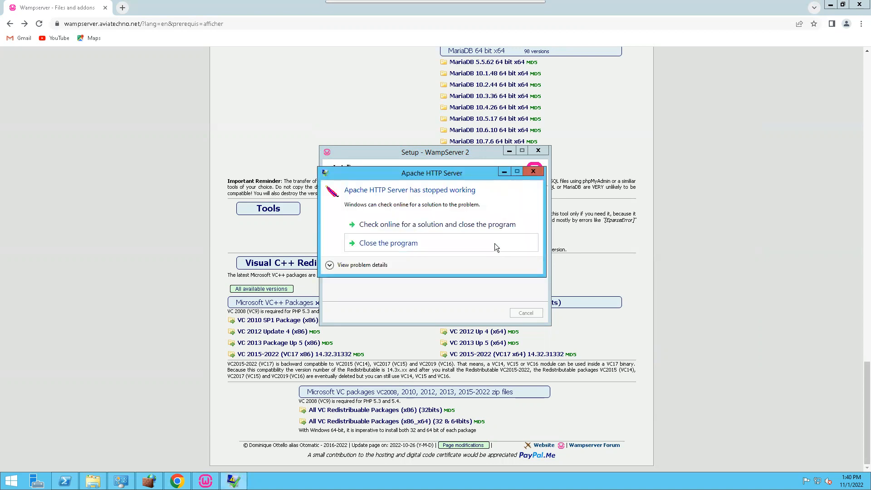
{"action": "left_click", "coordinate": [429, 244]}
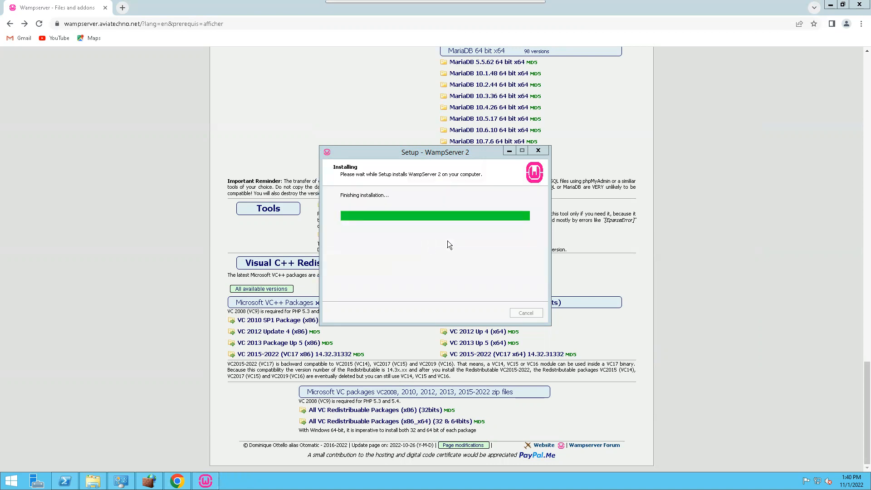
{"action": "left_click", "coordinate": [519, 274]}
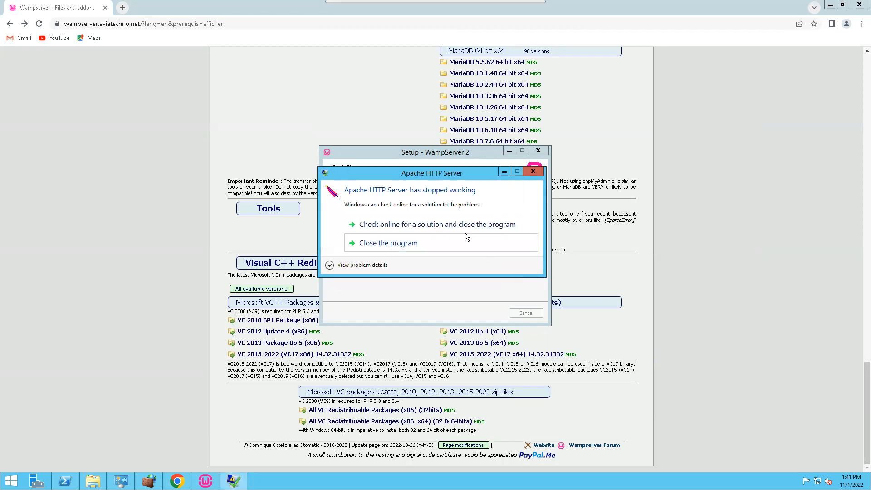
{"action": "left_click", "coordinate": [531, 176]}
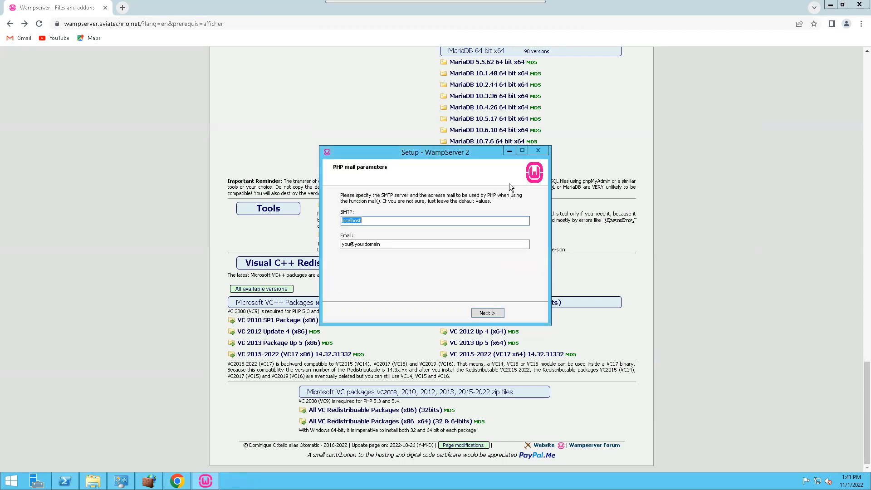
- Keep the default PHP mail parameters, finish the WampServer setup, and dismiss the php-win.exe error and CLI crash dialog
{"action": "left_click", "coordinate": [490, 313]}
{"action": "left_click", "coordinate": [489, 314]}
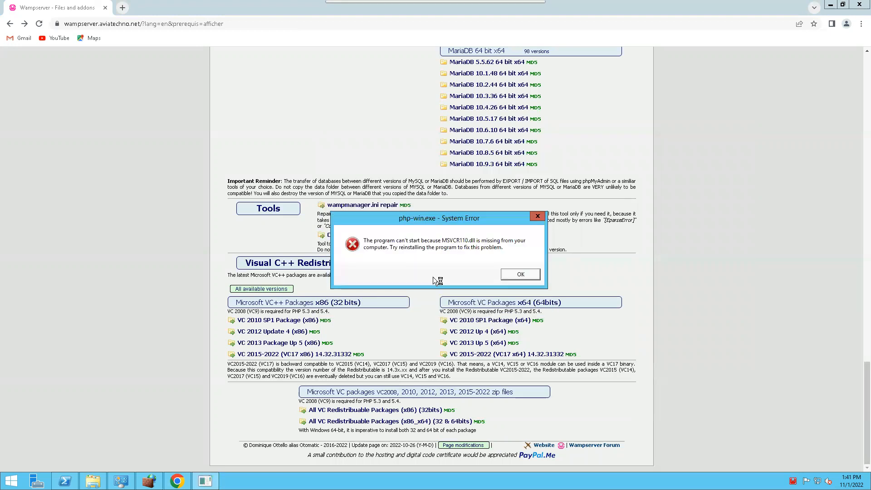
{"action": "left_click", "coordinate": [520, 275]}
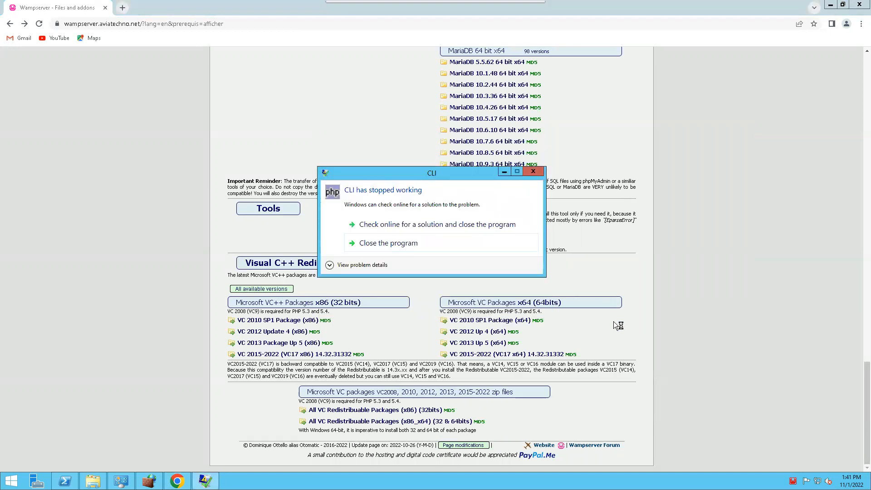
{"action": "left_click", "coordinate": [533, 171]}
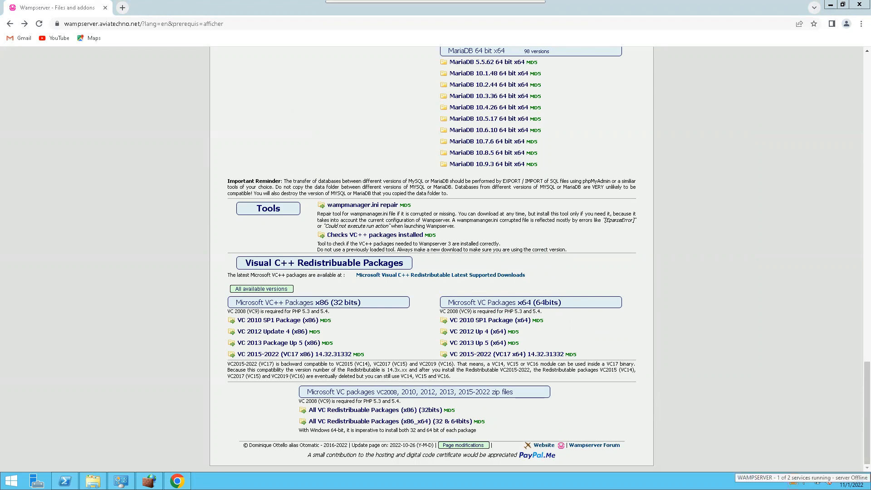
{"action": "left_click", "coordinate": [774, 397]}
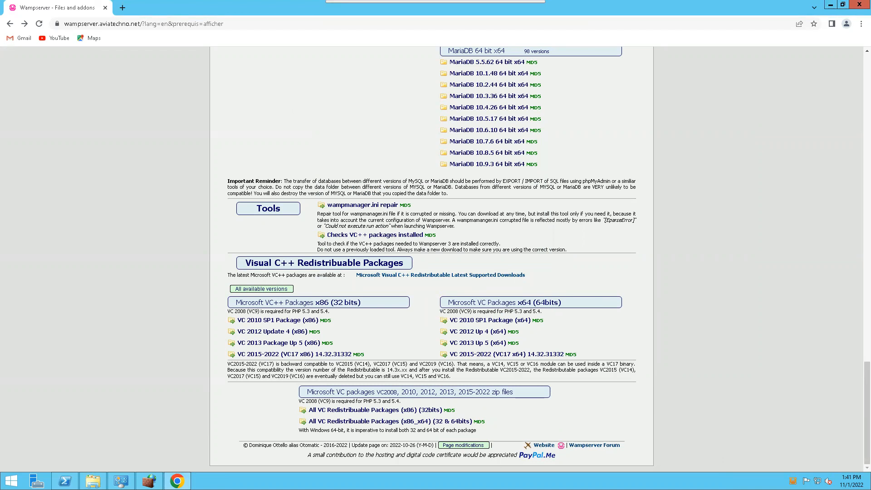
- Close the Windows Firewall window and open Programs and Features in Control Panel
{"action": "left_click", "coordinate": [120, 481]}
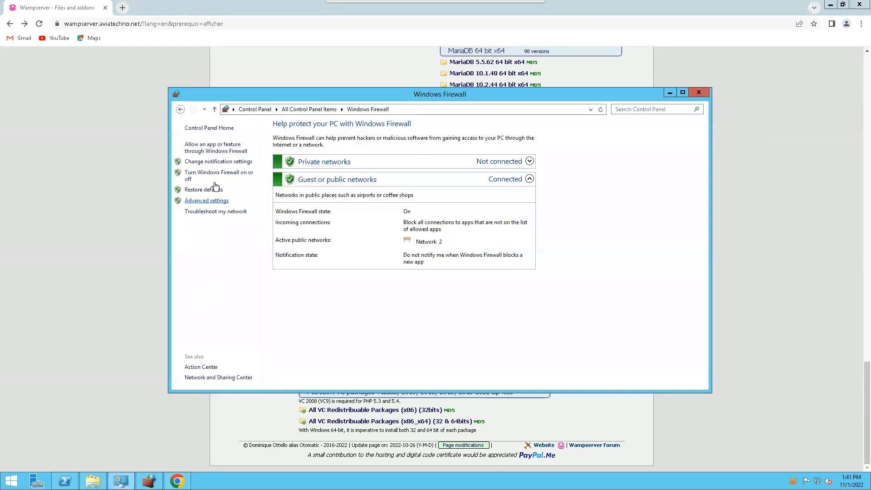
{"action": "left_click", "coordinate": [180, 108]}
{"action": "left_click", "coordinate": [697, 92]}
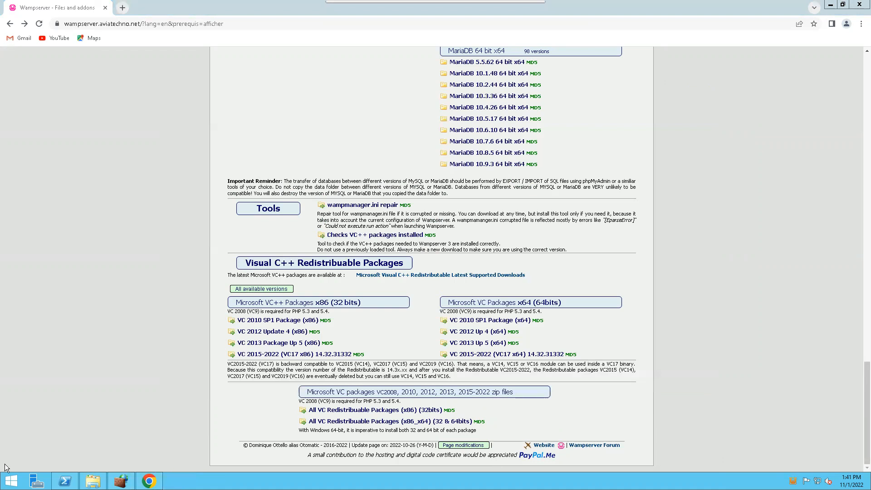
{"action": "left_click", "coordinate": [11, 480]}
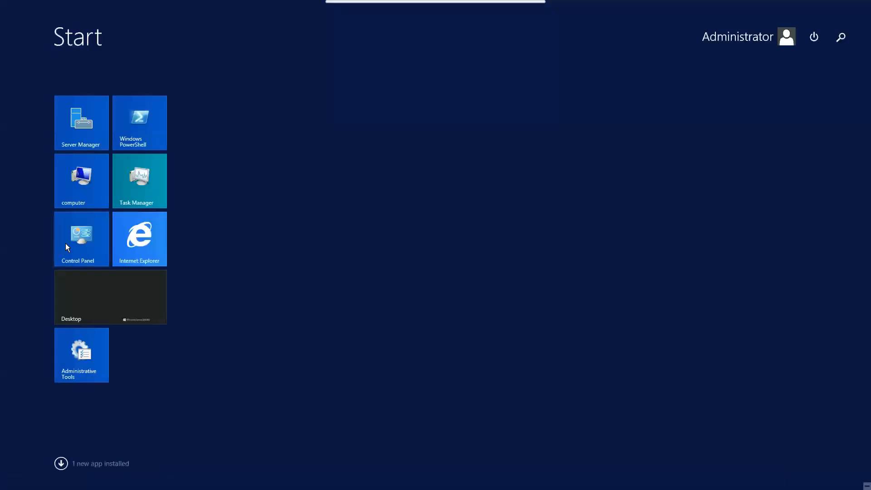
{"action": "left_click", "coordinate": [65, 243]}
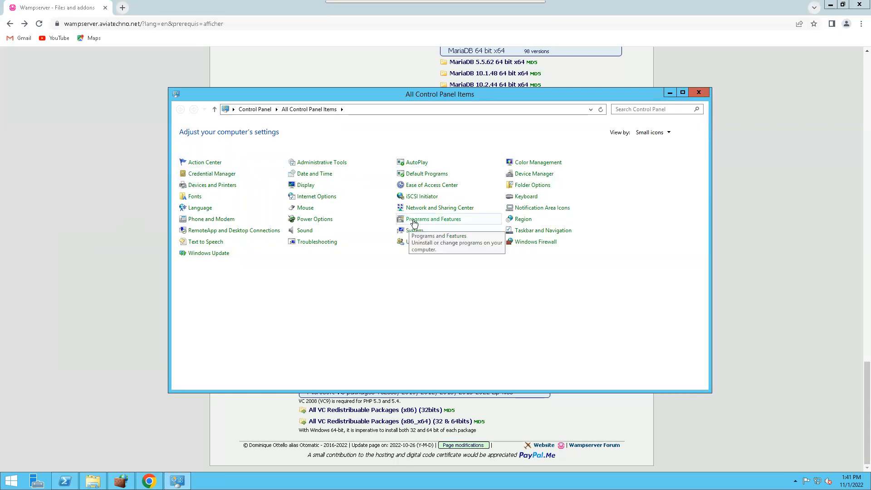
{"action": "left_click", "coordinate": [433, 219]}
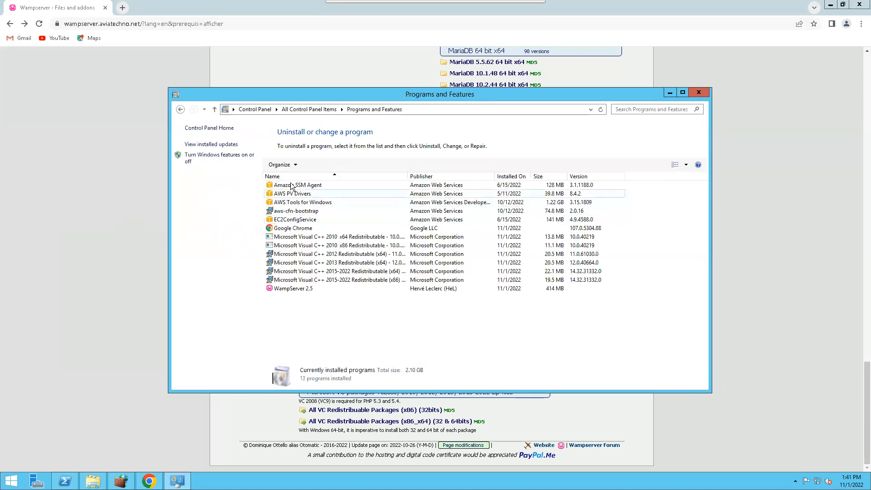
- Uninstall WampServer 2.5, dismissing the httpd.exe error and Apache HTTP Server crash dialog, and minimize the Programs and Features window
{"action": "left_click", "coordinate": [293, 289]}
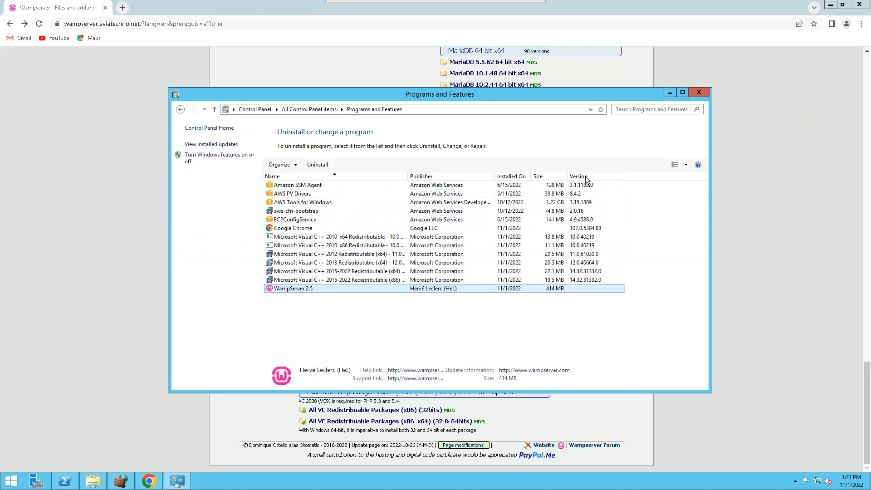
{"action": "right_click", "coordinate": [295, 289]}
{"action": "left_click", "coordinate": [316, 292]}
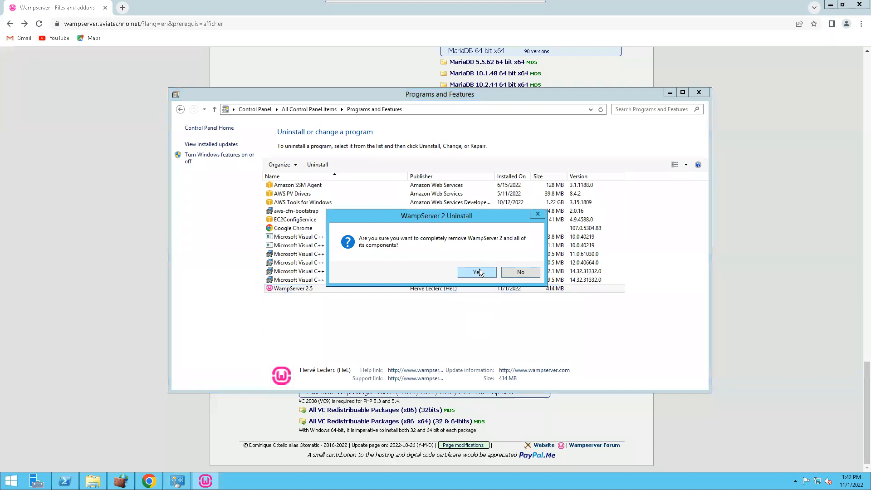
{"action": "left_click", "coordinate": [479, 271]}
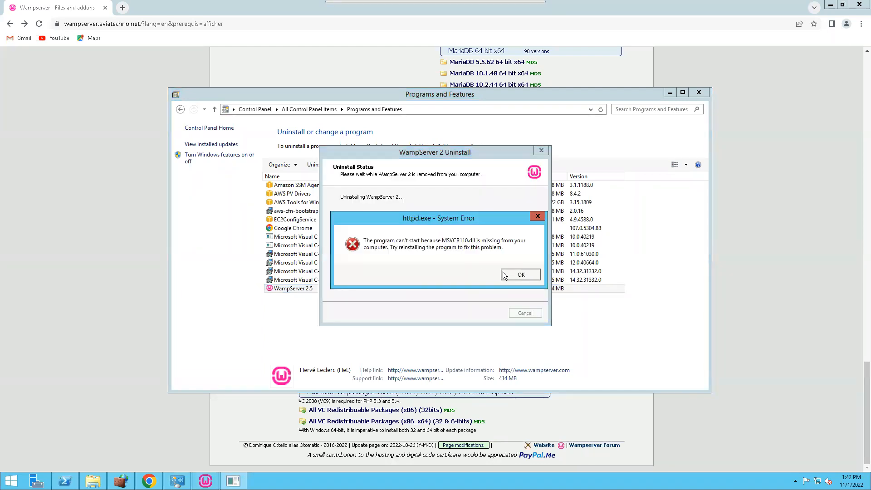
{"action": "left_click", "coordinate": [503, 273]}
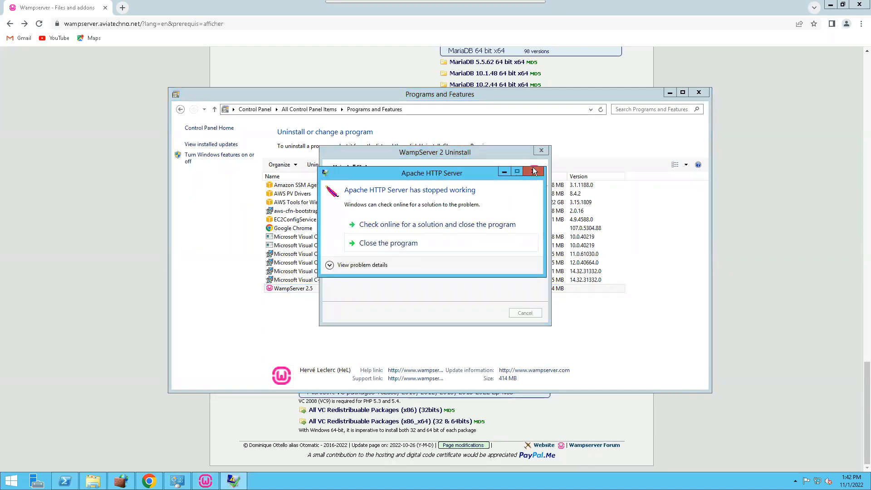
{"action": "left_click", "coordinate": [532, 168]}
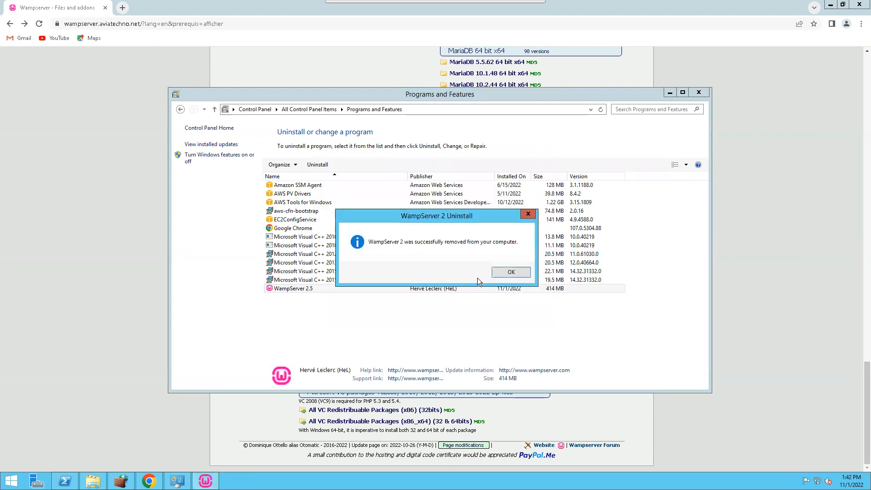
{"action": "left_click", "coordinate": [511, 272]}
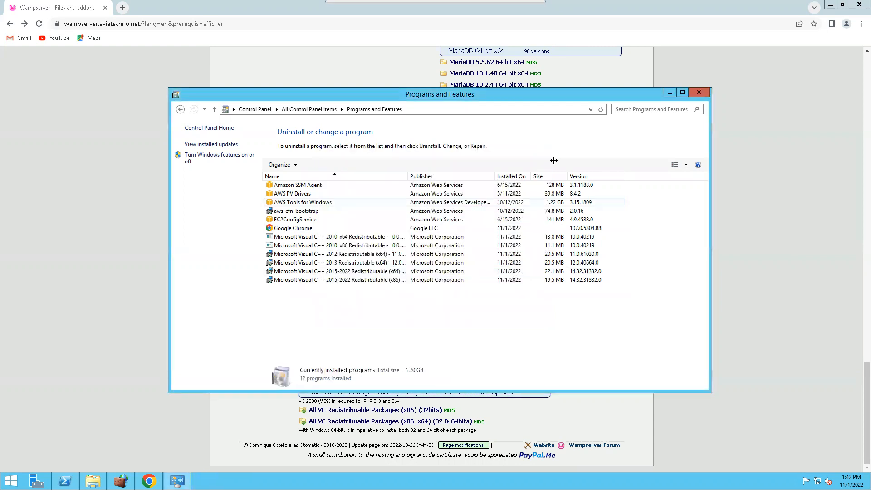
{"action": "left_click", "coordinate": [670, 93]}
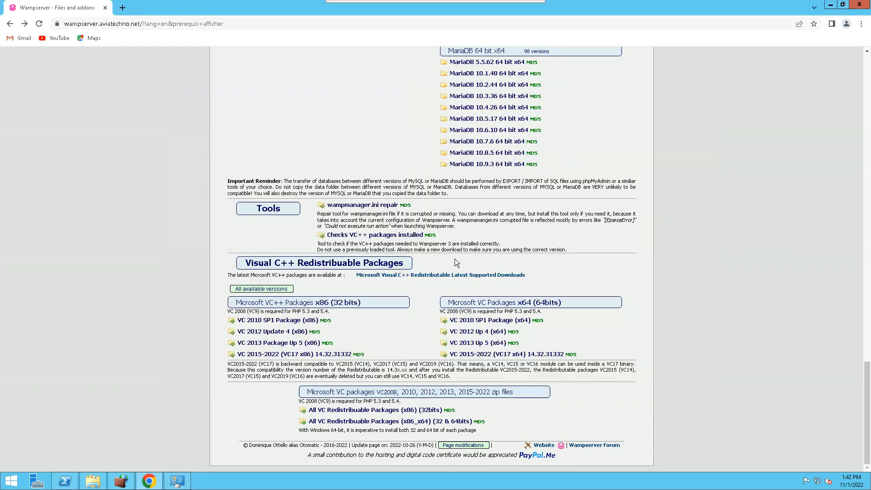
- Open the Visual C++ Redistributable for Visual Studio 2012 Update 4 download page from the WampServer prerequisites list
{"action": "scroll", "coordinate": [455, 263], "scroll_direction": "up", "scroll_amount": 6}
{"action": "scroll", "coordinate": [455, 263], "scroll_direction": "up", "scroll_amount": 20}
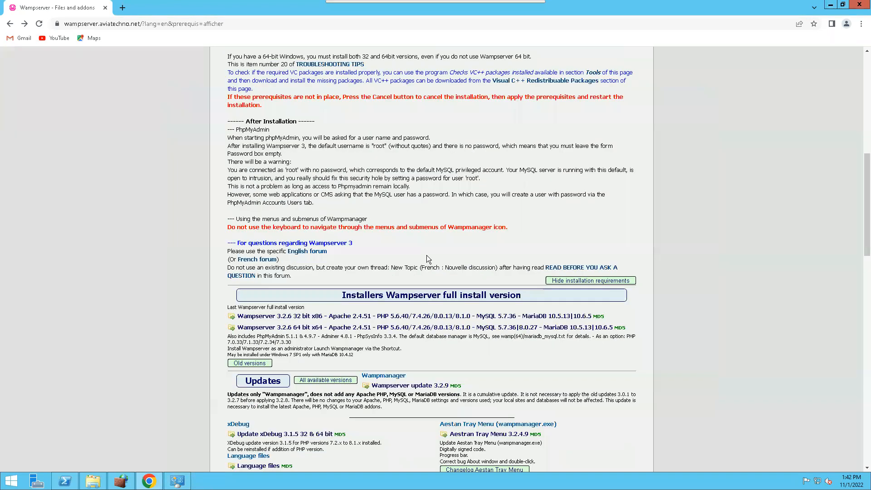
{"action": "scroll", "coordinate": [427, 259], "scroll_direction": "up", "scroll_amount": 4}
{"action": "scroll", "coordinate": [361, 307], "scroll_direction": "down", "scroll_amount": 2}
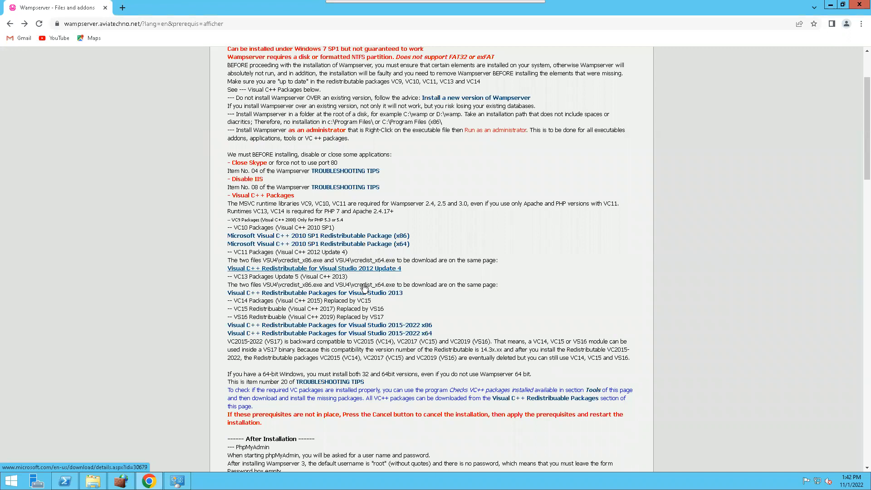
{"action": "left_click", "coordinate": [359, 269]}
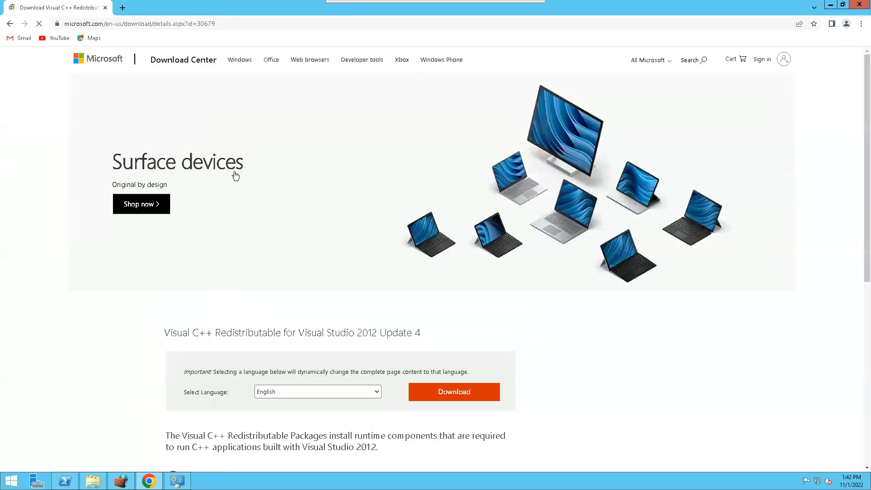
- Download VSU_4\vcredist_x86.exe and VSU4\vcredist_arm.exe, allowing the site to download multiple files
{"action": "scroll", "coordinate": [246, 211], "scroll_direction": "down", "scroll_amount": 4}
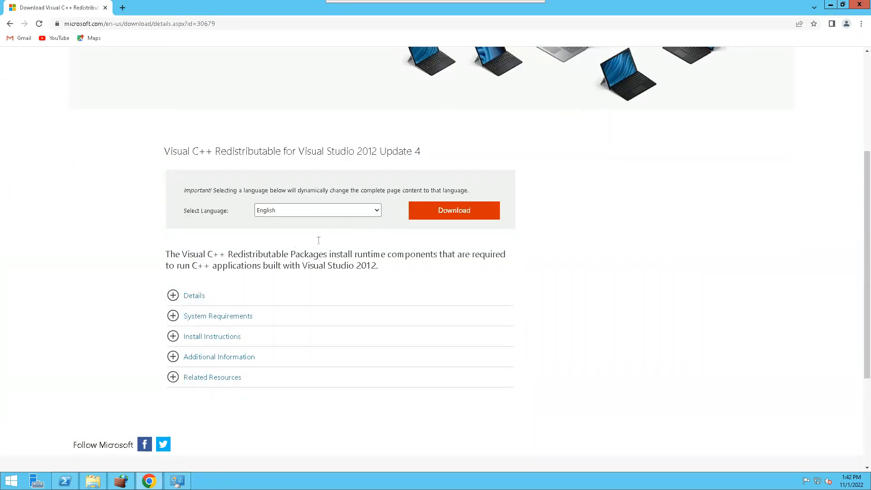
{"action": "left_click", "coordinate": [427, 217]}
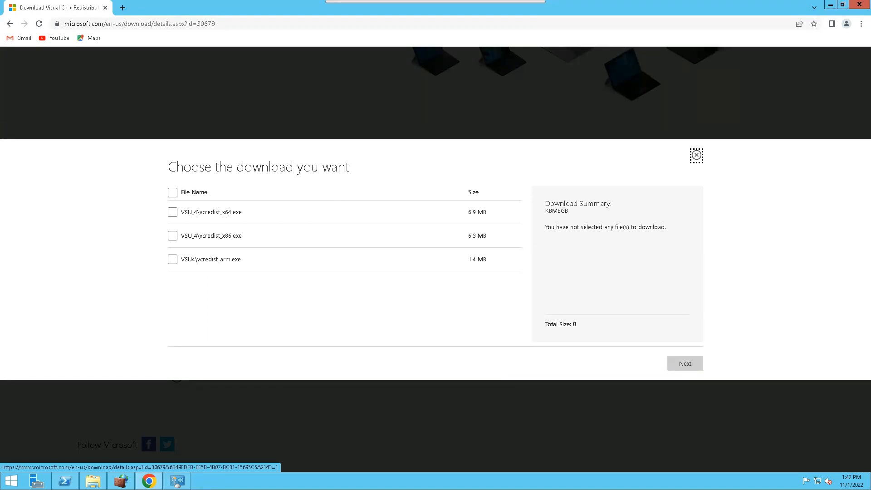
{"action": "left_click", "coordinate": [173, 236]}
{"action": "left_click", "coordinate": [173, 259]}
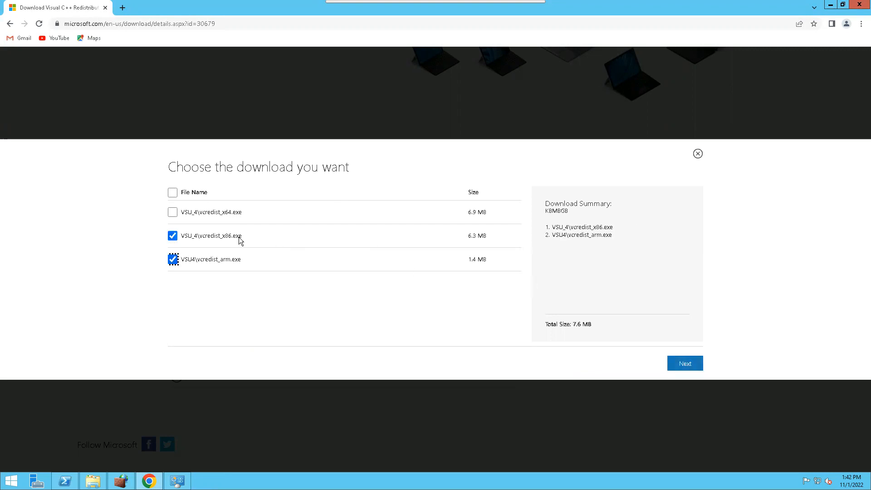
{"action": "left_click", "coordinate": [677, 362]}
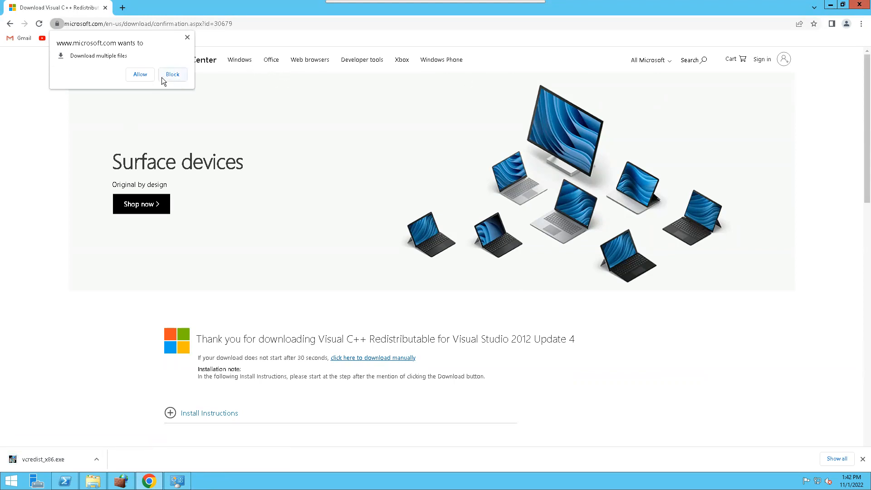
{"action": "left_click", "coordinate": [142, 74]}
- Run vcredist_x86.exe, agree to the license terms and install the Microsoft Visual C++ 2012 Redistributable (x86)
{"action": "left_click", "coordinate": [155, 459]}
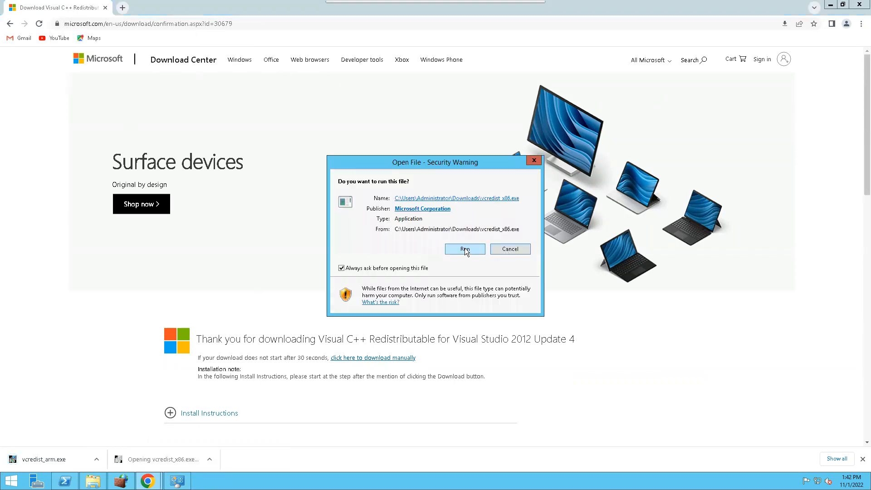
{"action": "left_click", "coordinate": [464, 248]}
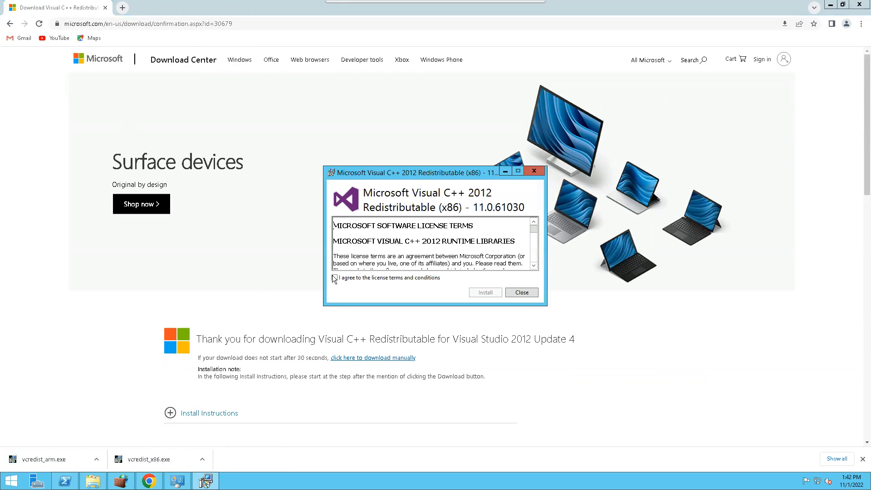
{"action": "left_click", "coordinate": [334, 278]}
{"action": "left_click", "coordinate": [485, 293]}
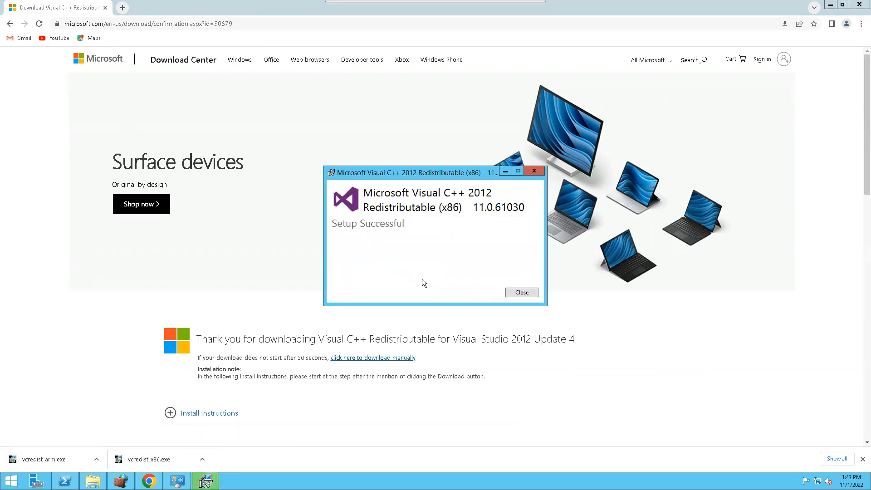
{"action": "left_click", "coordinate": [522, 293]}
- Try to run the downloaded vcredist_arm.exe and close the resulting message
{"action": "left_click", "coordinate": [67, 457]}
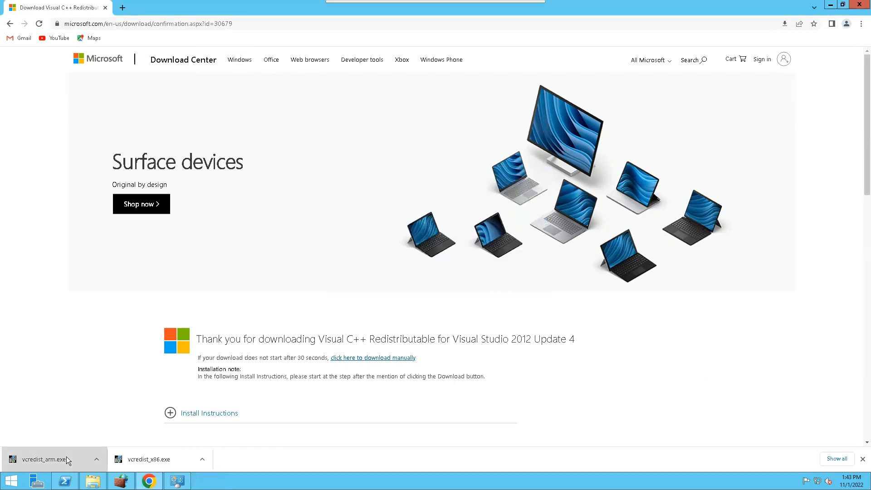
{"action": "left_click", "coordinate": [465, 250]}
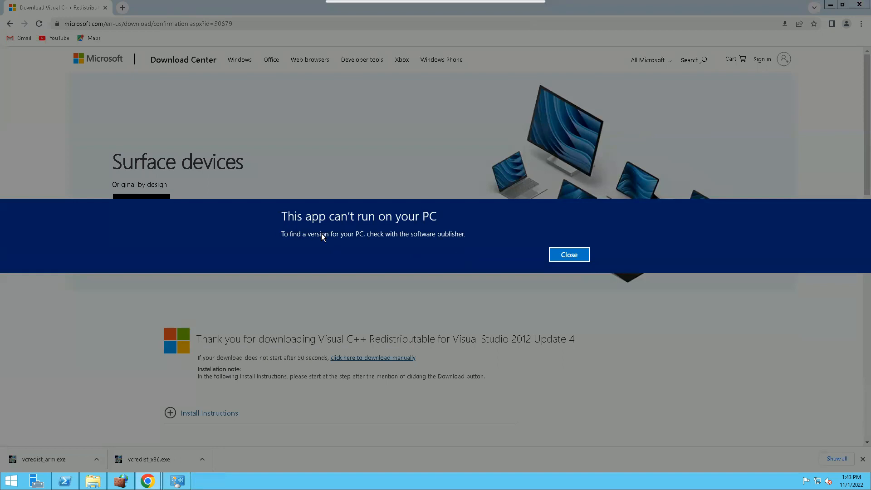
{"action": "left_click", "coordinate": [572, 255]}
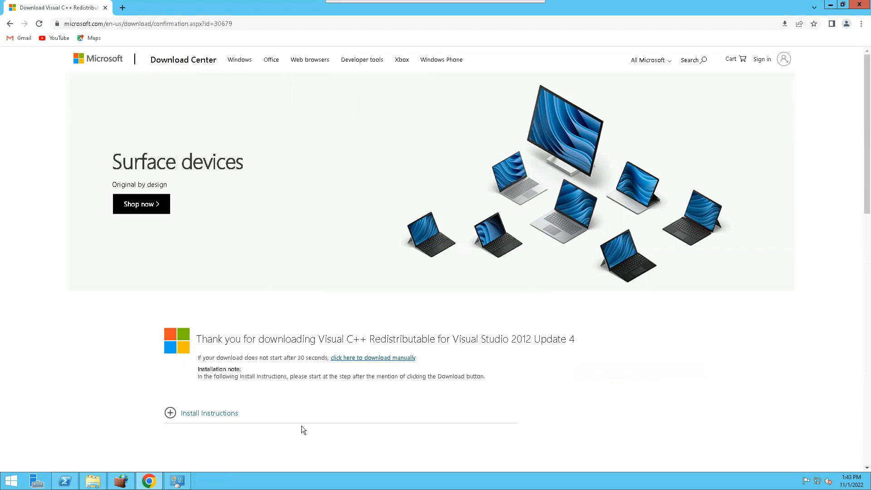
- Run the WampServer 2.5 installer from the Downloads folder and accept its license agreement
{"action": "left_click", "coordinate": [93, 481]}
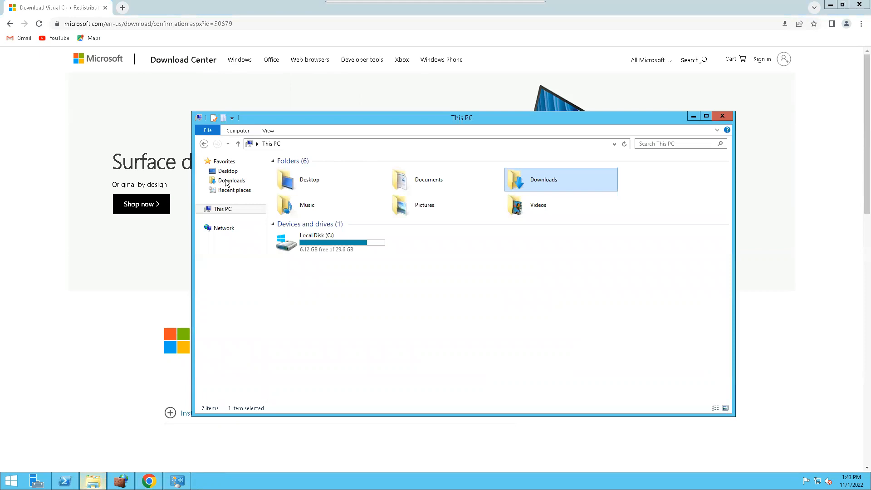
{"action": "left_click", "coordinate": [229, 181]}
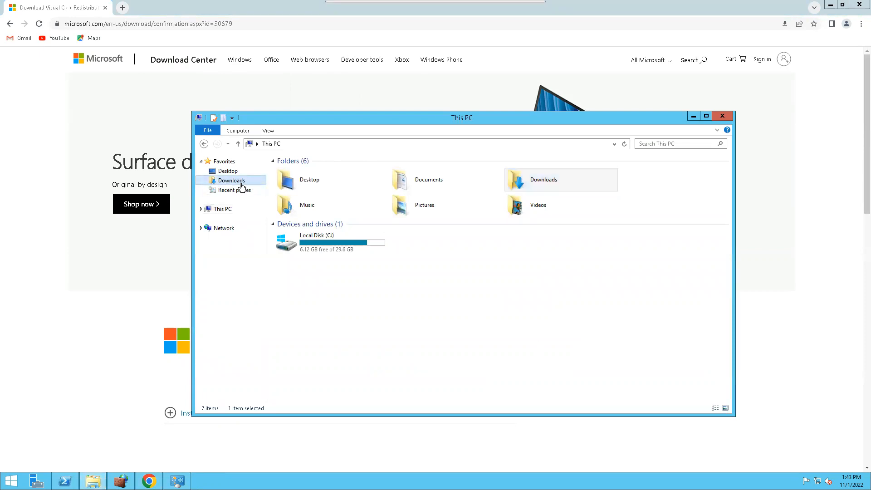
{"action": "left_click", "coordinate": [309, 191]}
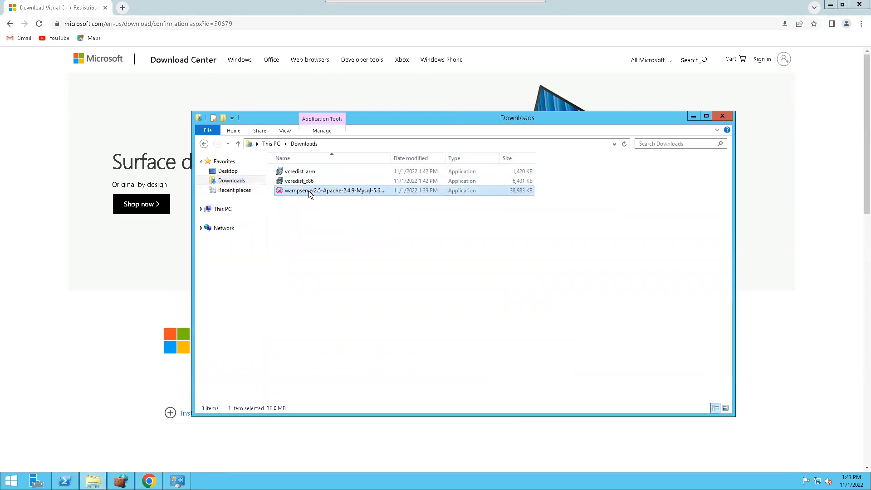
{"action": "double_click", "coordinate": [308, 190]}
{"action": "left_click", "coordinate": [462, 249]}
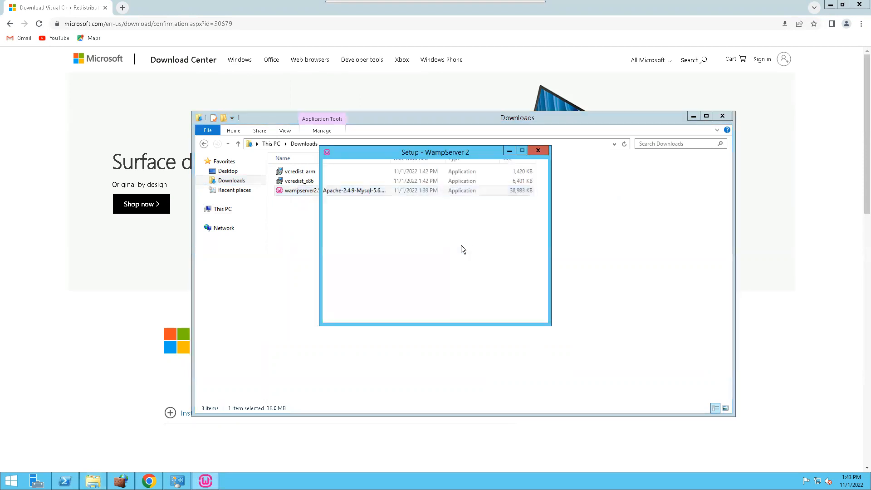
{"action": "left_click", "coordinate": [487, 313]}
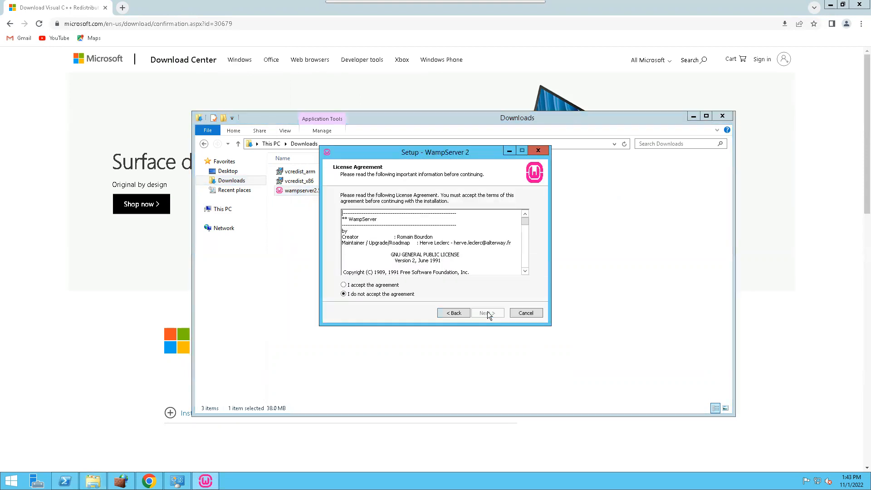
{"action": "left_click", "coordinate": [394, 286]}
{"action": "left_click", "coordinate": [492, 312]}
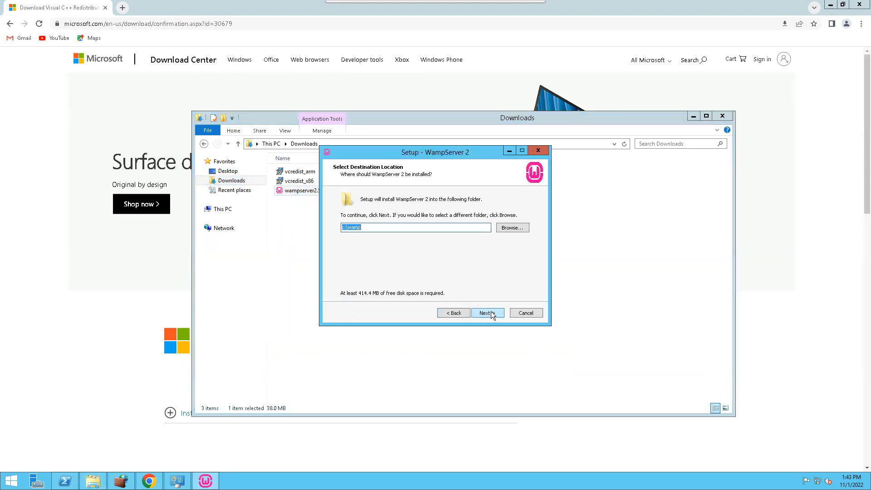
- Install WampServer 2 into the existing c:\wamp folder with both Quick Launch and Desktop icons
{"action": "left_click", "coordinate": [490, 311]}
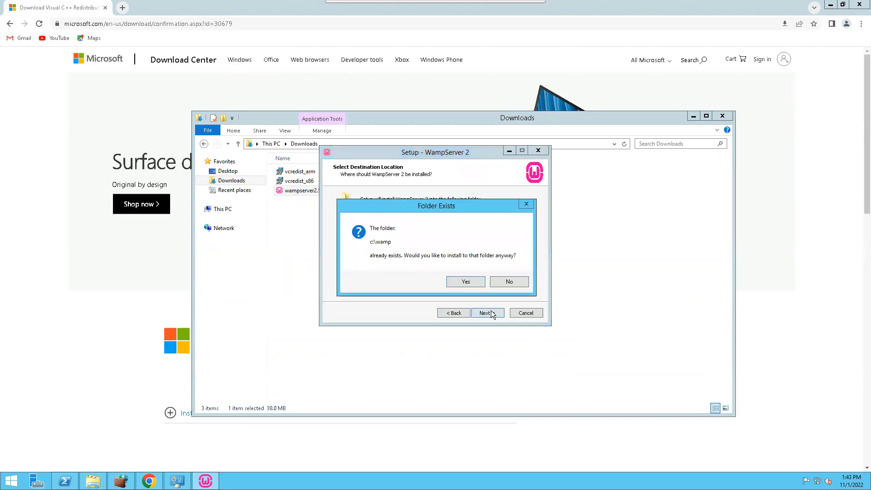
{"action": "left_click", "coordinate": [461, 282]}
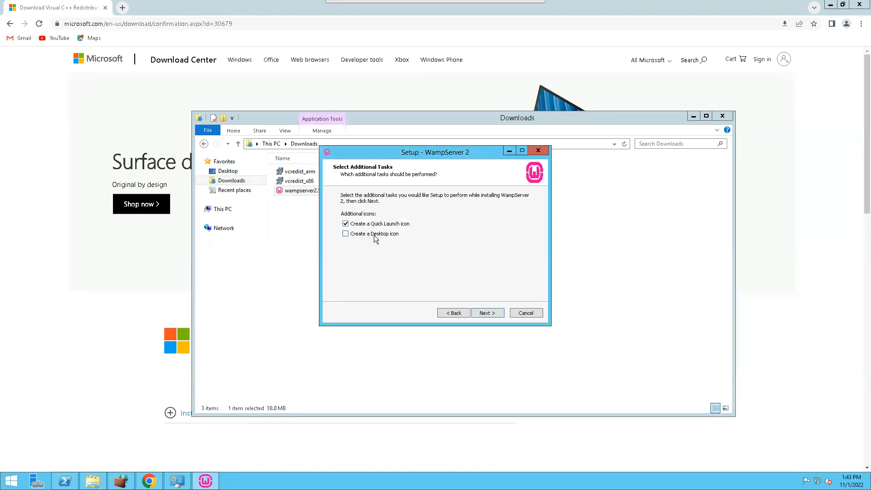
{"action": "left_click", "coordinate": [481, 312]}
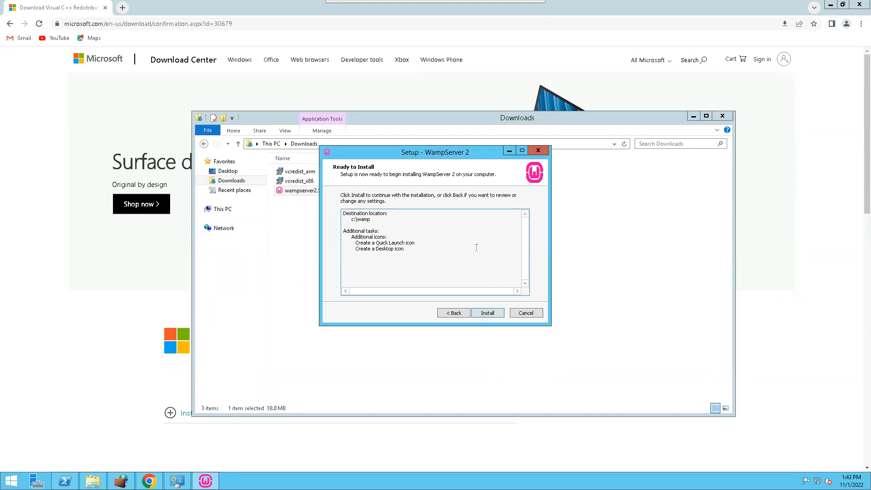
{"action": "left_click", "coordinate": [487, 313]}
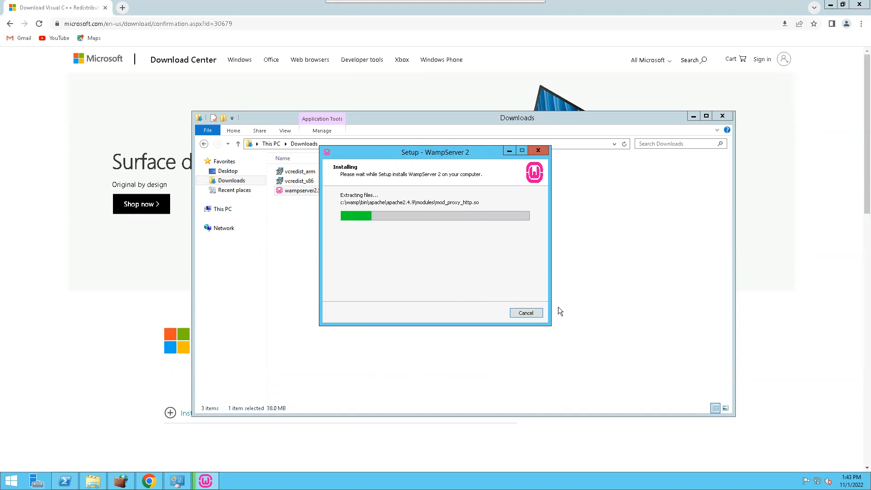
- Search Google for "sublime text" in a new browser tab while the installation runs
{"action": "left_click", "coordinate": [150, 8]}
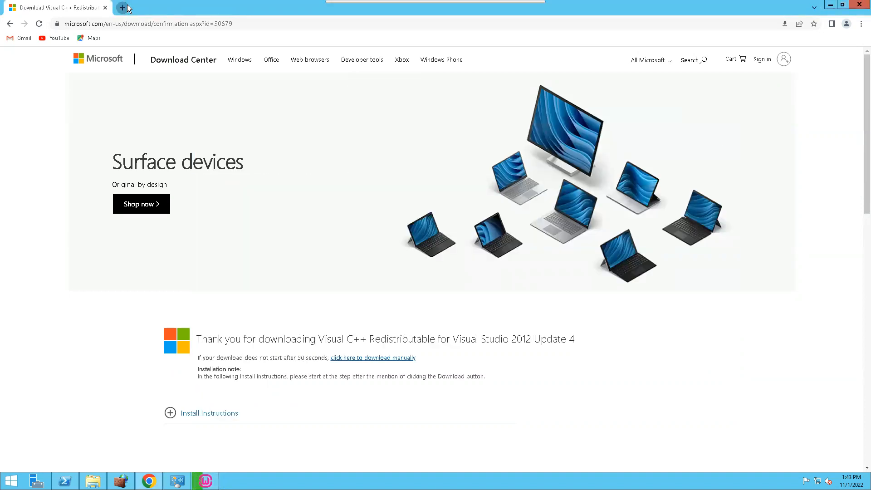
{"action": "left_click", "coordinate": [123, 8]}
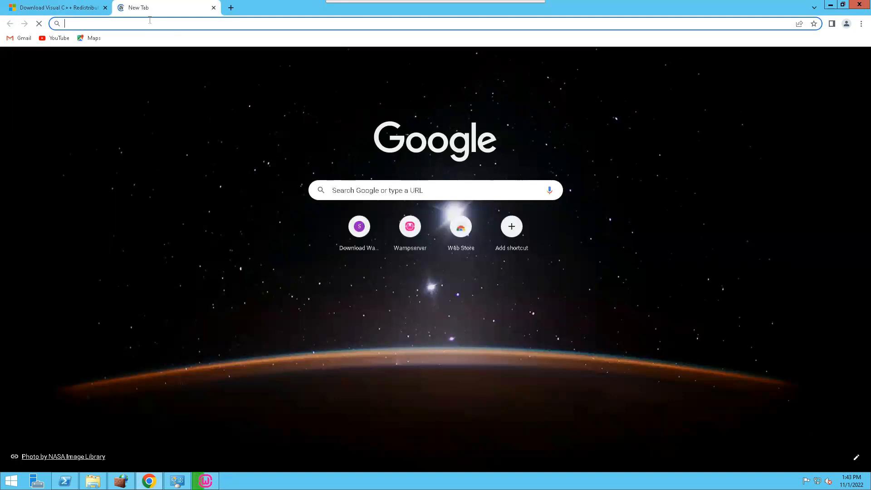
{"action": "type", "text": "sublime"}
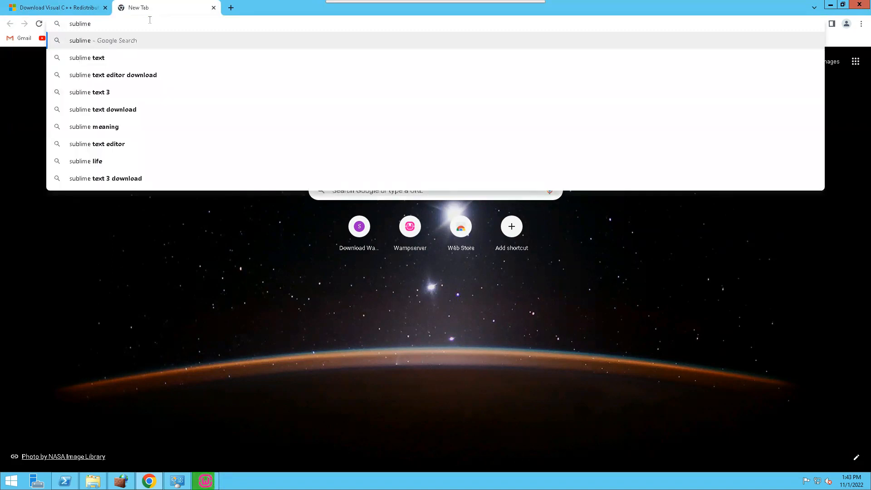
{"action": "key", "text": "Down"}
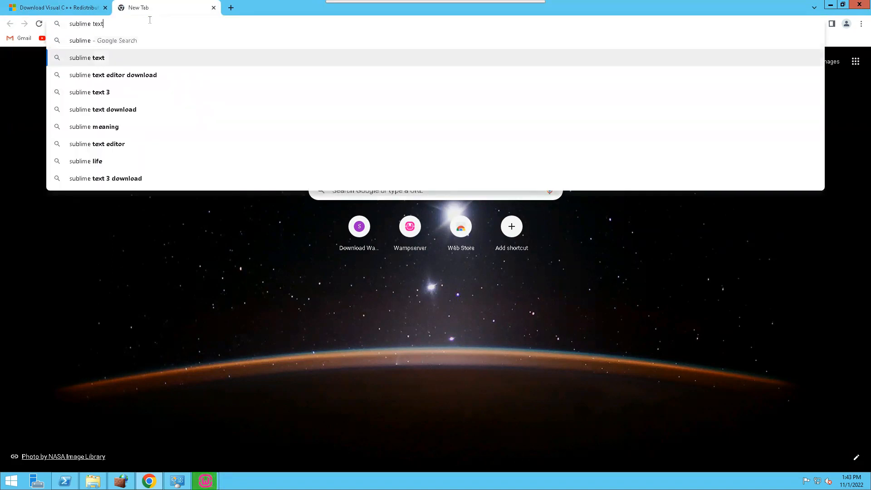
{"action": "left_click", "coordinate": [70, 58]}
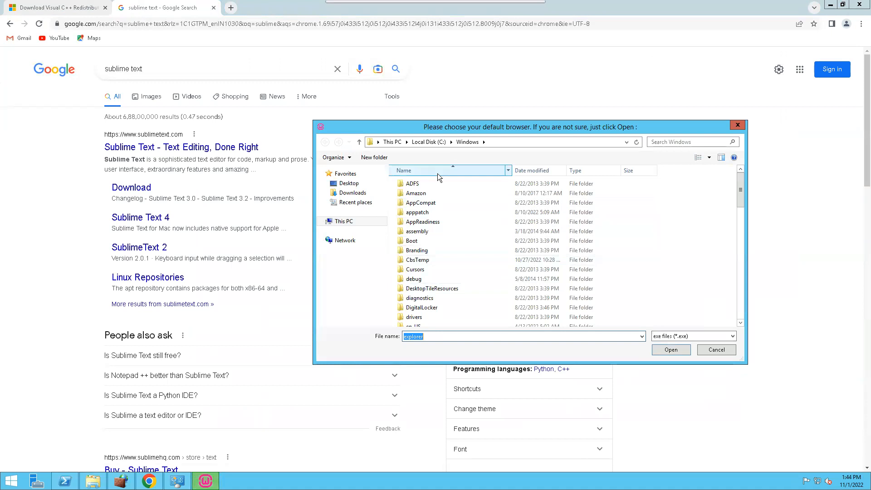
- Choose chrome.exe from C:\Program Files (x86)\Google\Chrome\Application as WampServer's default browser
{"action": "left_click", "coordinate": [353, 220]}
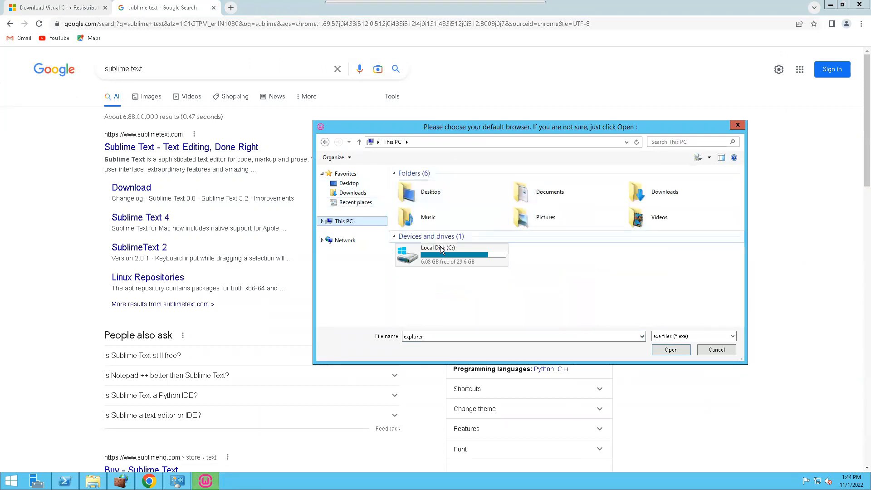
{"action": "double_click", "coordinate": [440, 246]}
{"action": "double_click", "coordinate": [421, 202]}
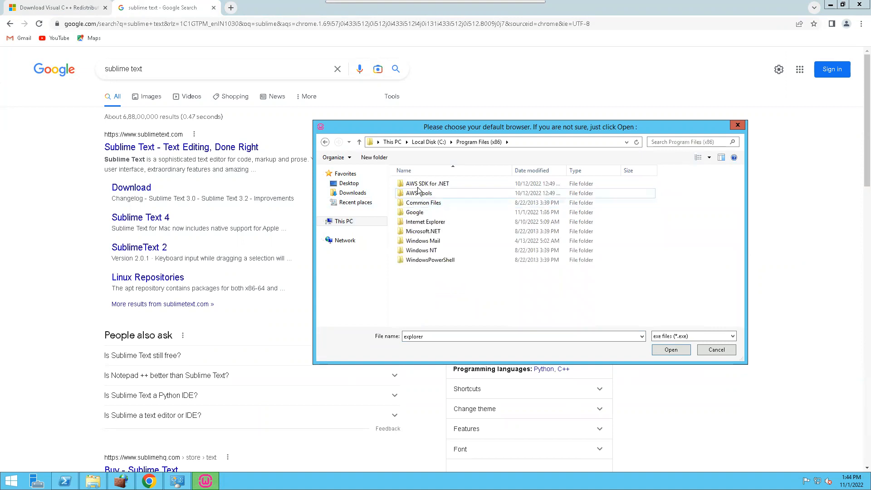
{"action": "double_click", "coordinate": [416, 212]}
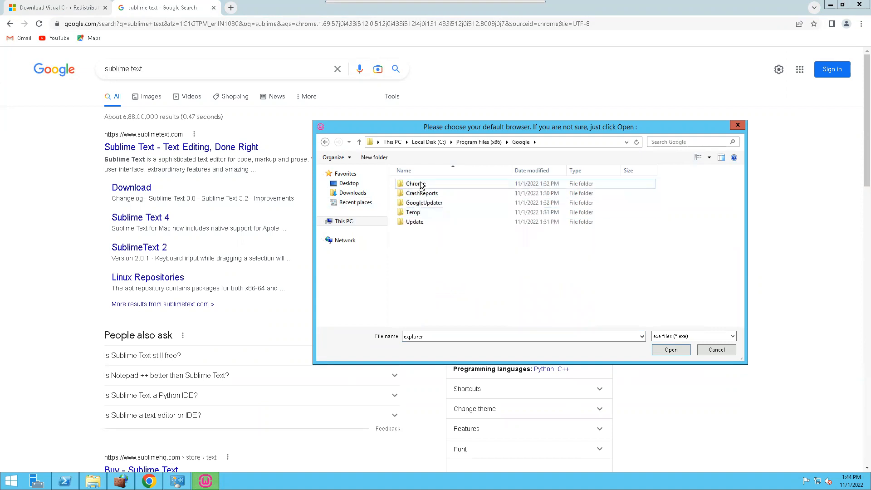
{"action": "double_click", "coordinate": [418, 183]}
{"action": "double_click", "coordinate": [418, 183]}
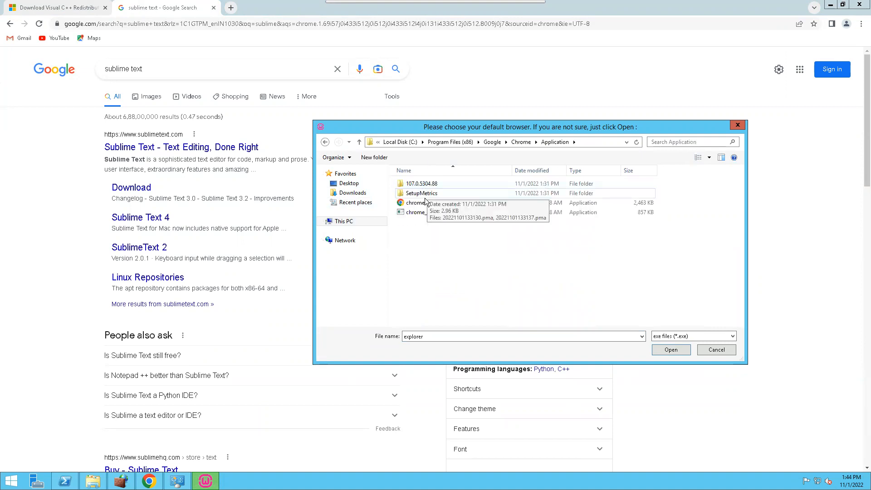
{"action": "left_click", "coordinate": [431, 203]}
{"action": "left_click", "coordinate": [671, 350]}
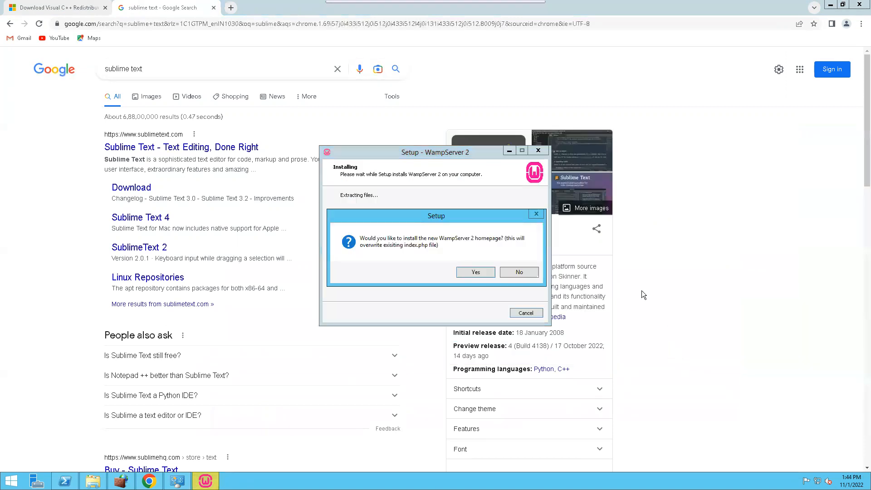
- Install the new WampServer 2 homepage, keep the default PHP mail parameters, and finish setup with WampServer launching
{"action": "left_click", "coordinate": [479, 271]}
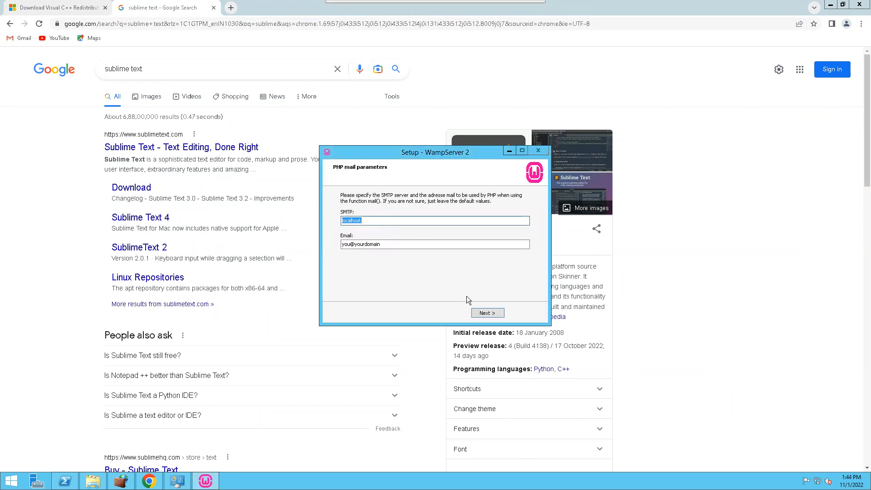
{"action": "left_click", "coordinate": [487, 313]}
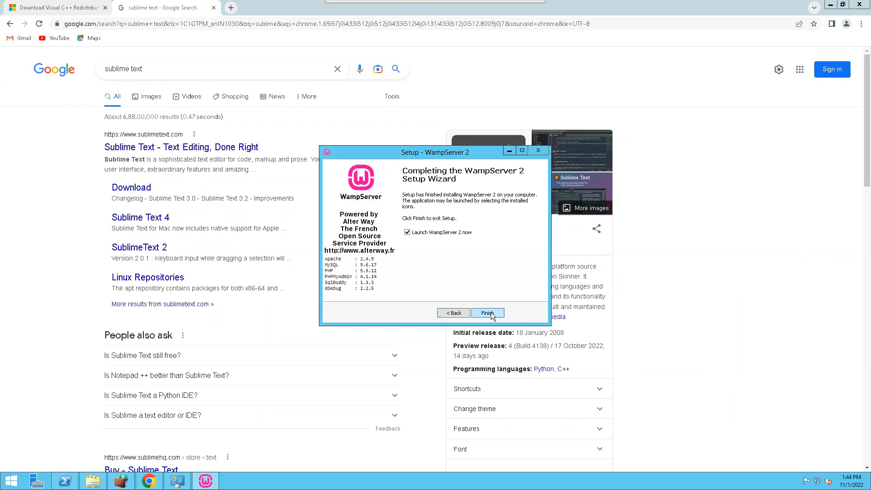
{"action": "left_click", "coordinate": [481, 312]}
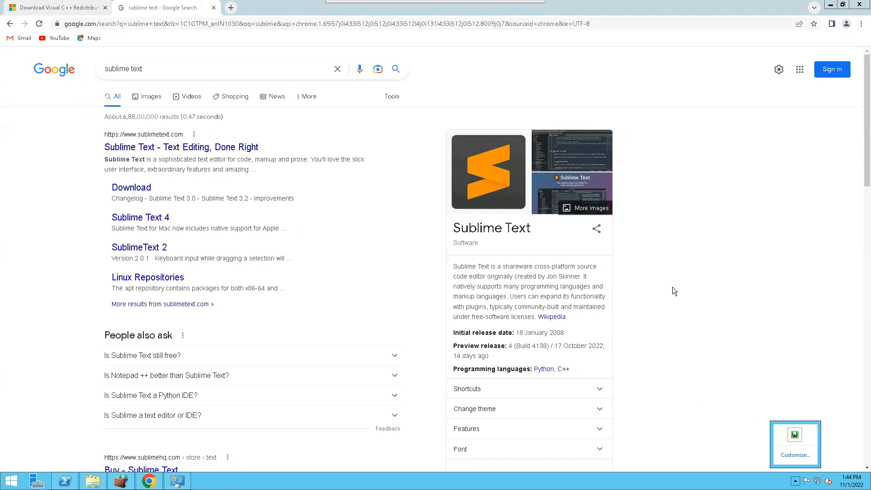
- Minimize the remote desktop session and reload the 13.126.27.177 page in the local Chrome browser
{"action": "mouse_move", "coordinate": [533, 5]}
{"action": "left_click", "coordinate": [519, 9]}
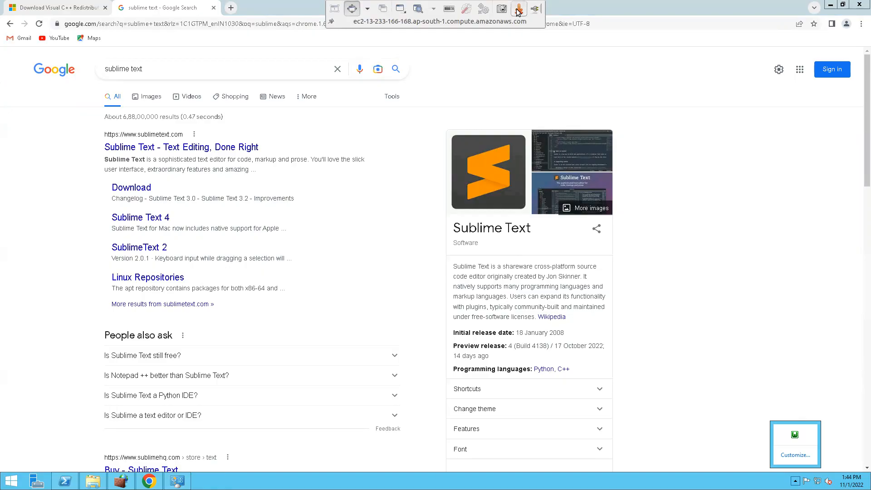
{"action": "left_click", "coordinate": [480, 20]}
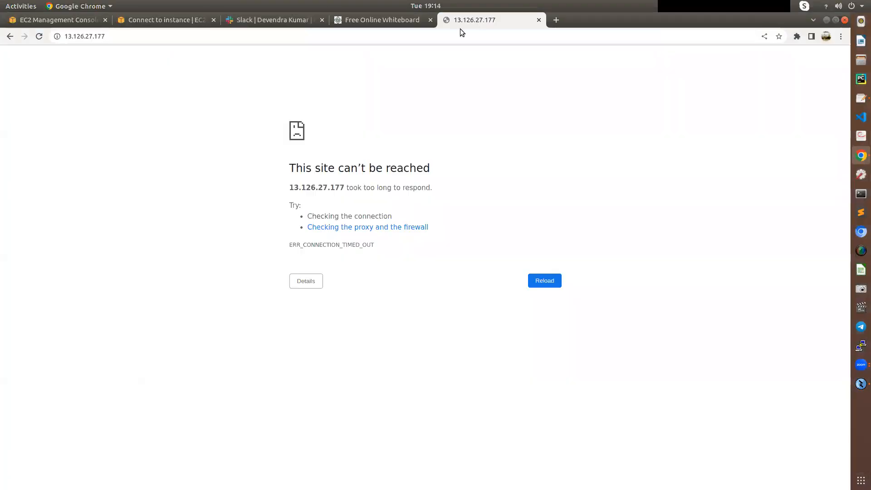
{"action": "left_click", "coordinate": [40, 36]}
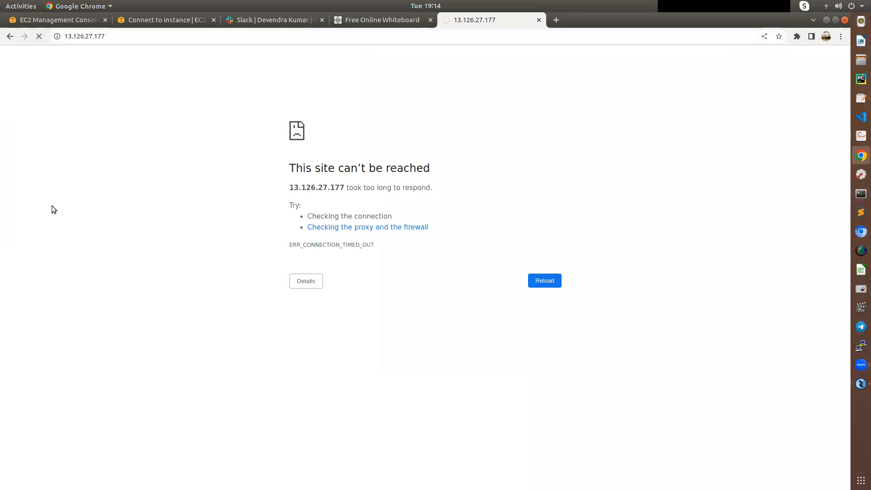
{"action": "left_click", "coordinate": [111, 35]}
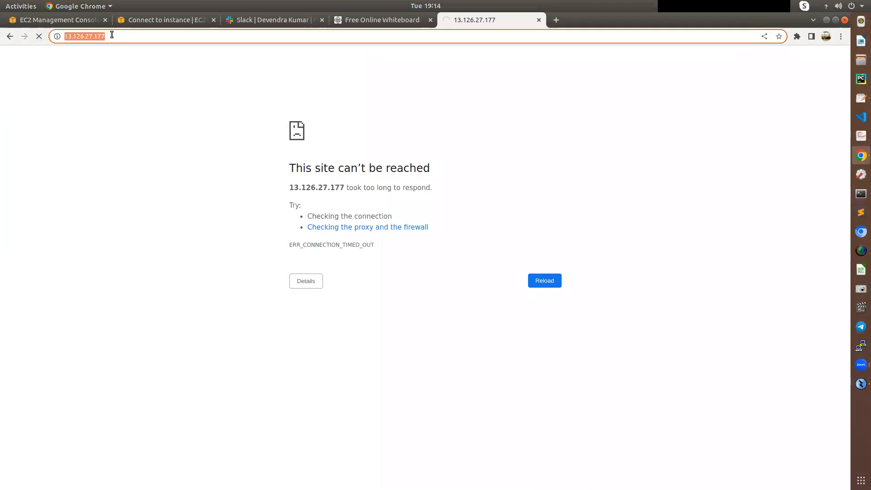
{"action": "left_click", "coordinate": [84, 37]}
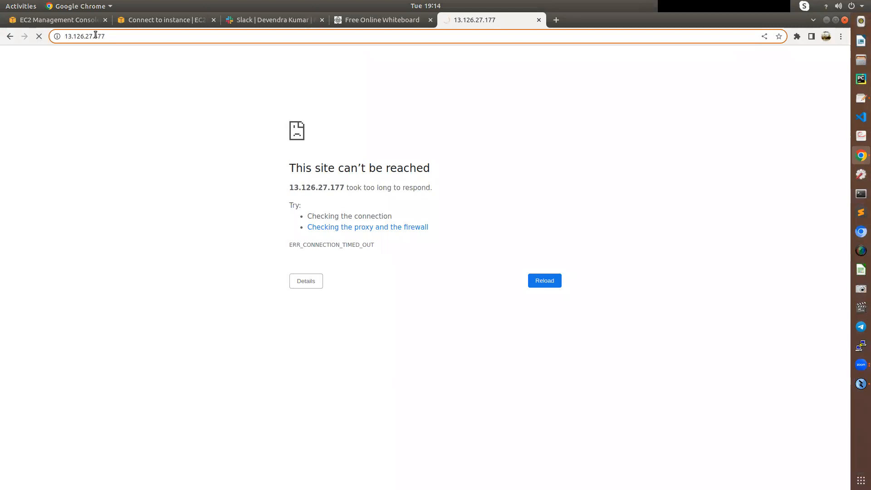
{"action": "key", "text": "Home"}
{"action": "type", "text": "hh"}
{"action": "key", "text": "BackSpace"}
{"action": "type", "text": "ttp"}
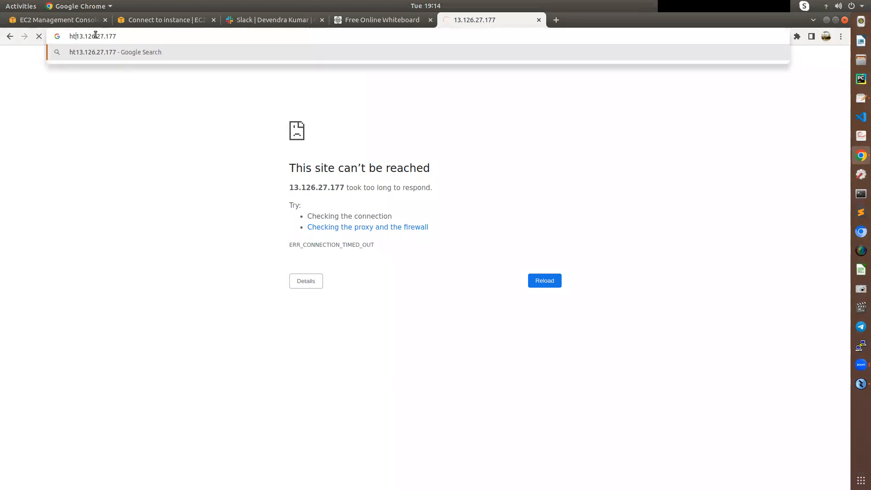
{"action": "type", "text": "://"}
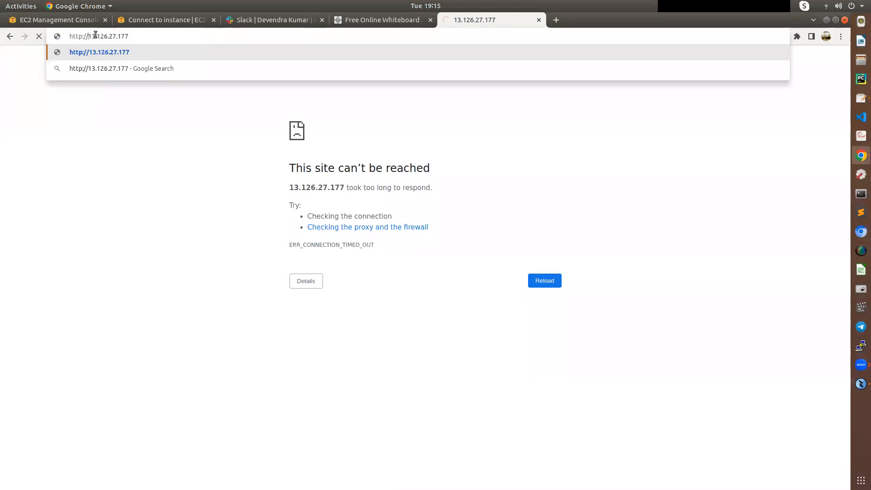
{"action": "key", "text": "Return"}
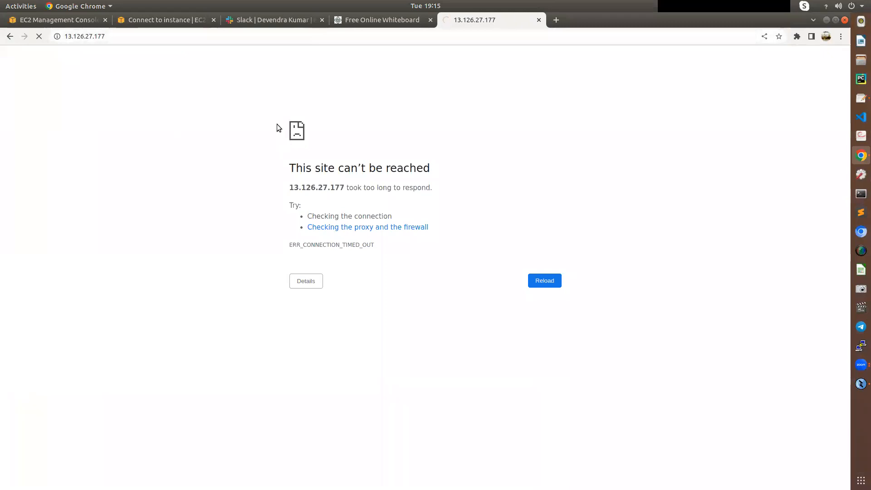
- On the whiteboard, draw an arrow from the Chrome box past AWS and the firewall, and write a circled "WAMP" beside the EC2 diagram
{"action": "left_click", "coordinate": [826, 21]}
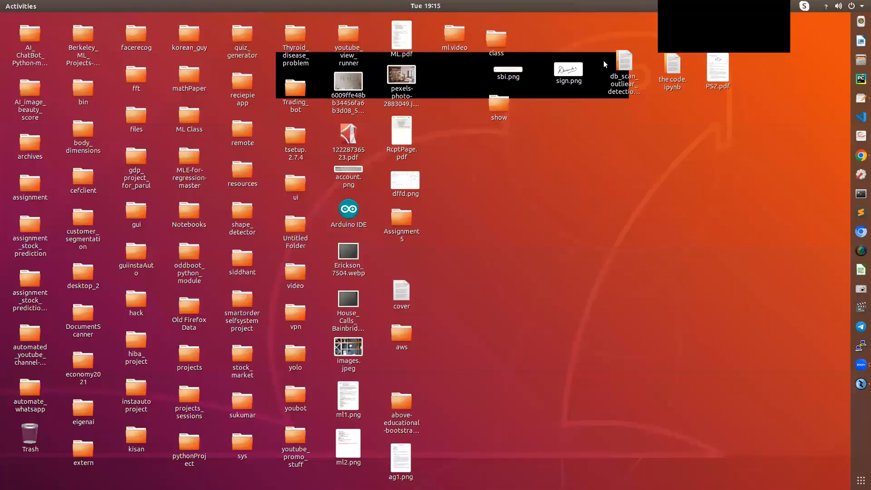
{"action": "left_click", "coordinate": [861, 156]}
{"action": "left_click", "coordinate": [374, 20]}
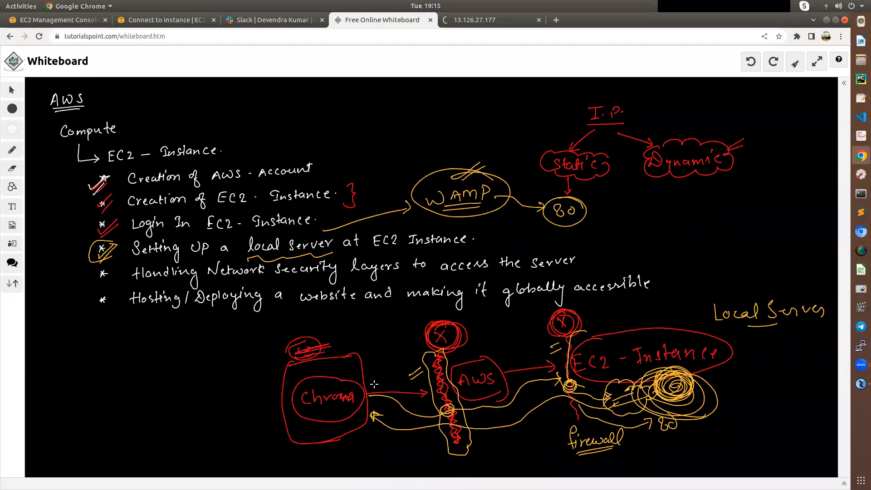
{"action": "mouse_move", "coordinate": [348, 367]}
{"action": "left_mouse_down"}
{"action": "mouse_move", "coordinate": [497, 353]}
{"action": "mouse_move", "coordinate": [583, 358]}
{"action": "mouse_move", "coordinate": [655, 439]}
{"action": "mouse_move", "coordinate": [724, 429]}
{"action": "mouse_move", "coordinate": [727, 443]}
{"action": "left_mouse_up"}
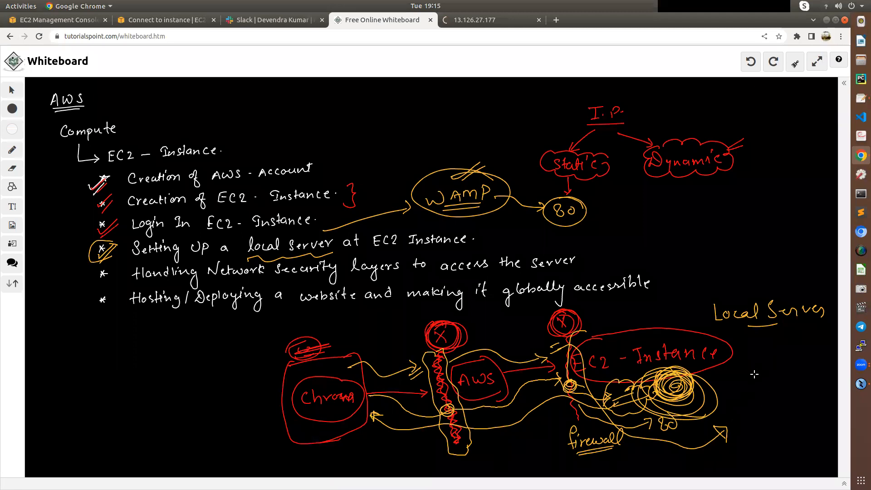
{"action": "mouse_move", "coordinate": [750, 382]}
{"action": "left_mouse_down"}
{"action": "mouse_move", "coordinate": [827, 388]}
{"action": "mouse_move", "coordinate": [820, 370]}
{"action": "mouse_move", "coordinate": [736, 366]}
{"action": "mouse_move", "coordinate": [835, 385]}
{"action": "mouse_move", "coordinate": [821, 371]}
{"action": "mouse_move", "coordinate": [797, 388]}
{"action": "left_mouse_up"}
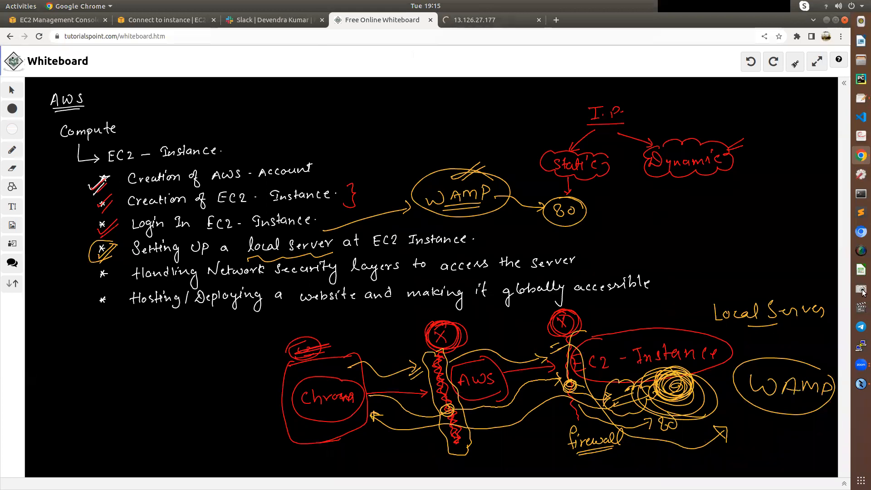
- Switch to the remote desktop session and open a new tab in its Chrome browser
{"action": "left_click", "coordinate": [860, 384]}
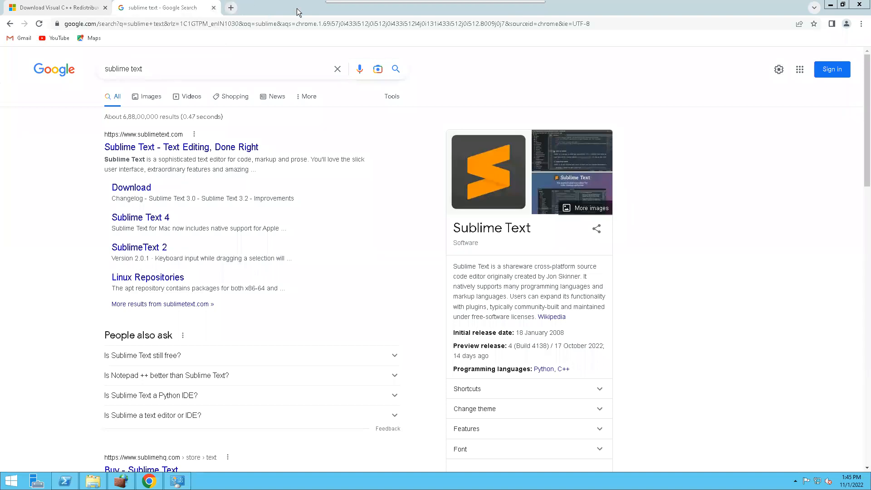
{"action": "left_click", "coordinate": [235, 8]}
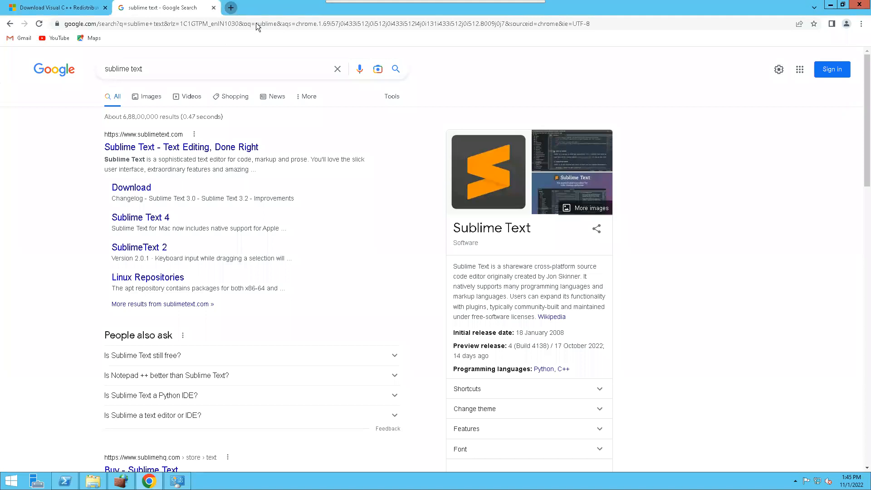
{"action": "left_click", "coordinate": [231, 8]}
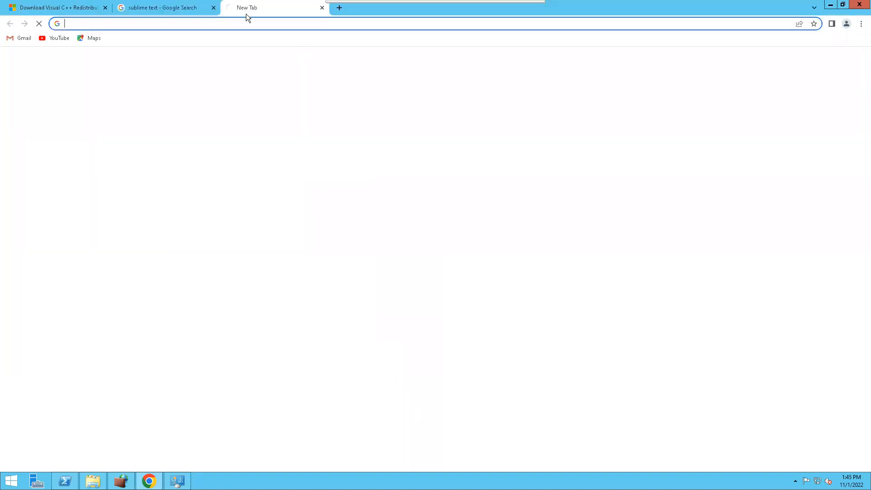
{"action": "left_click", "coordinate": [244, 24]}
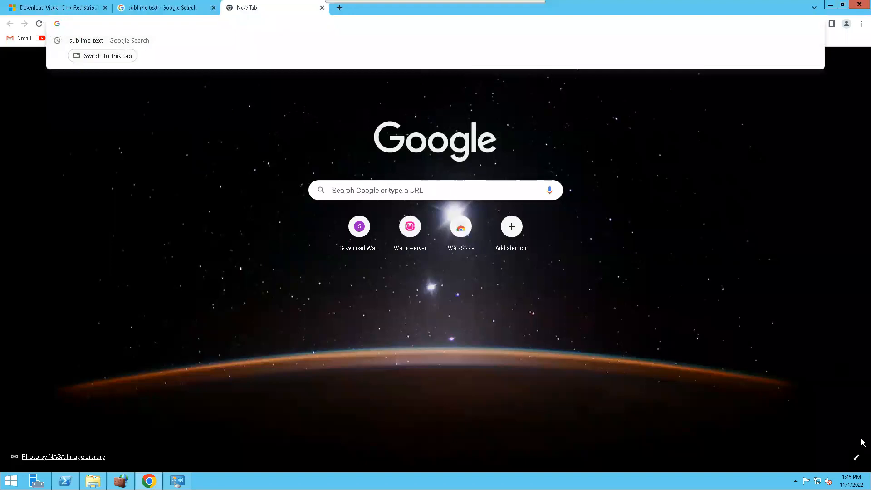
- Launch phpMyAdmin from the WampServer 2.5 menu on the remote server
{"action": "left_click", "coordinate": [795, 481]}
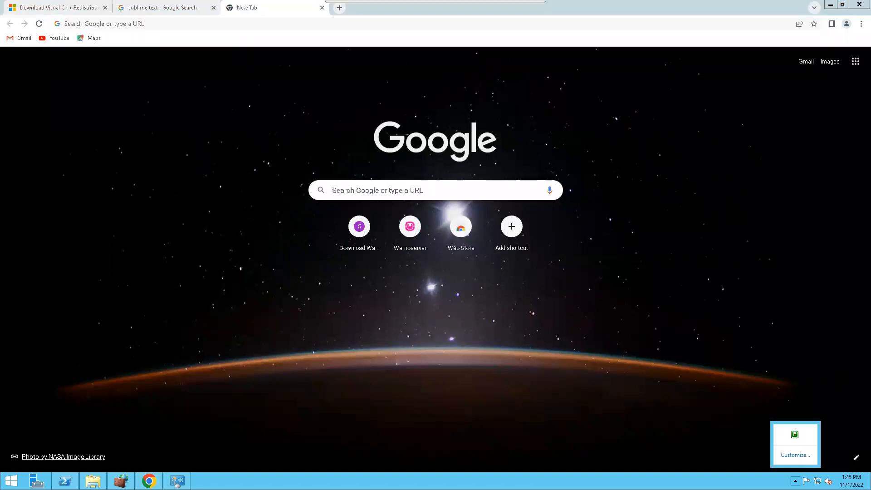
{"action": "left_click", "coordinate": [795, 435]}
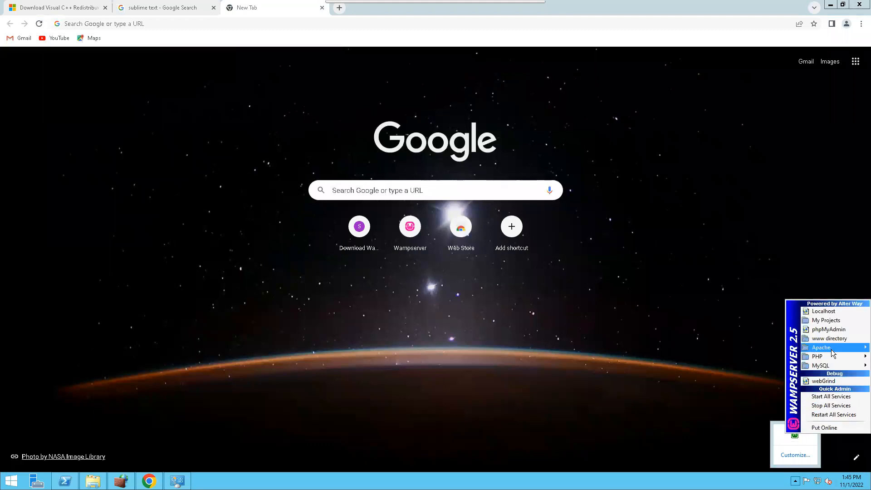
{"action": "mouse_move", "coordinate": [835, 348]}
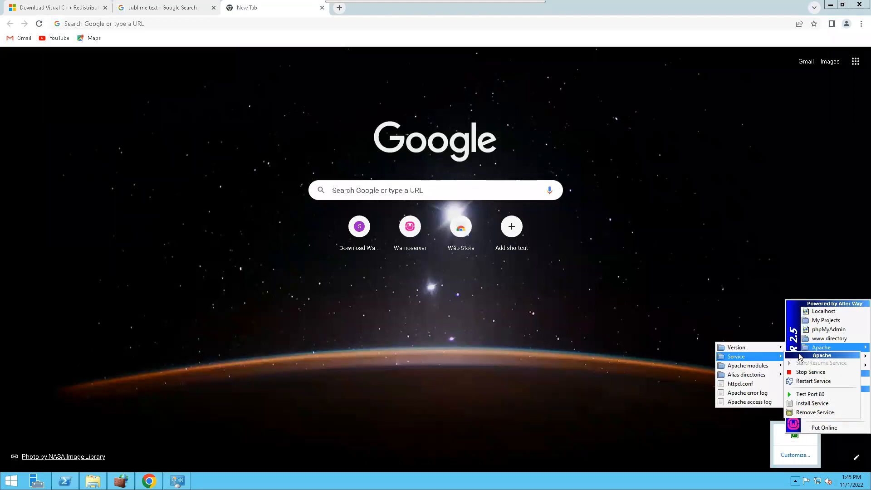
{"action": "left_click", "coordinate": [825, 330]}
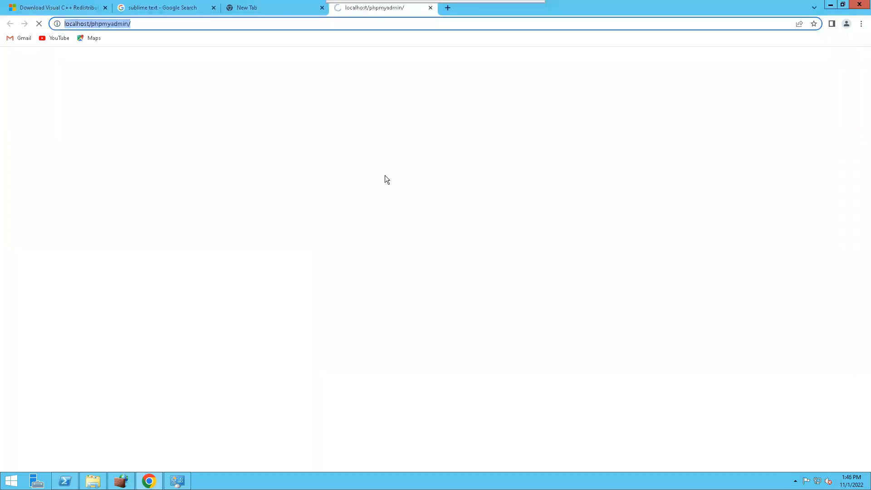
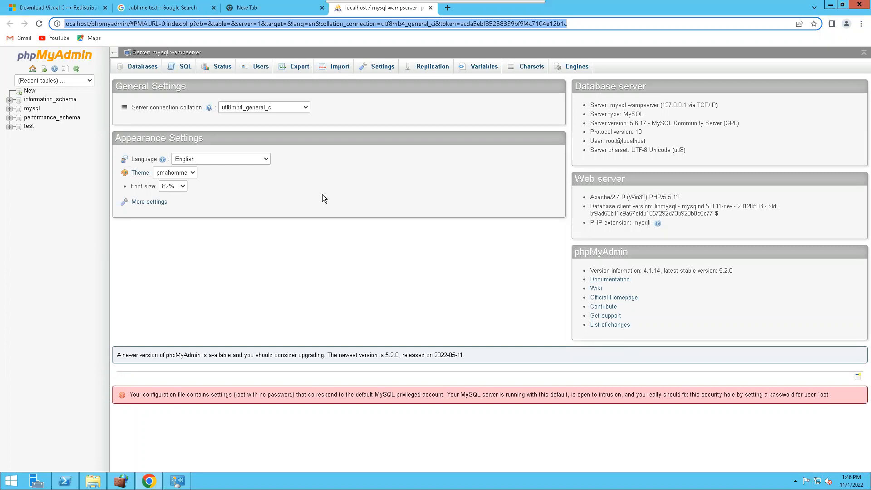
- Shorten the phpMyAdmin address to localhost and load the WampServer homepage
{"action": "left_click", "coordinate": [91, 24]}
{"action": "left_click_drag", "start_coordinate": [90, 23], "coordinate": [581, 25]}
{"action": "key", "text": "BackSpace"}
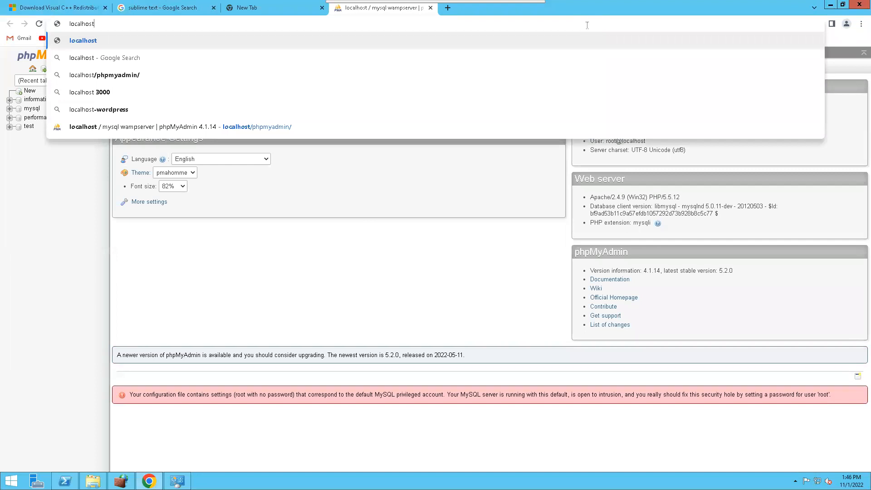
{"action": "key", "text": "Return"}
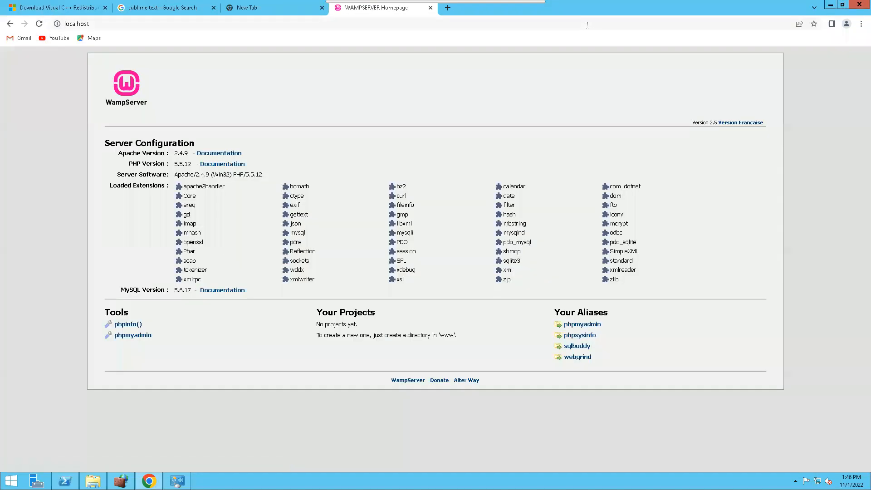
{"action": "left_click", "coordinate": [176, 21]}
{"action": "left_click", "coordinate": [199, 19]}
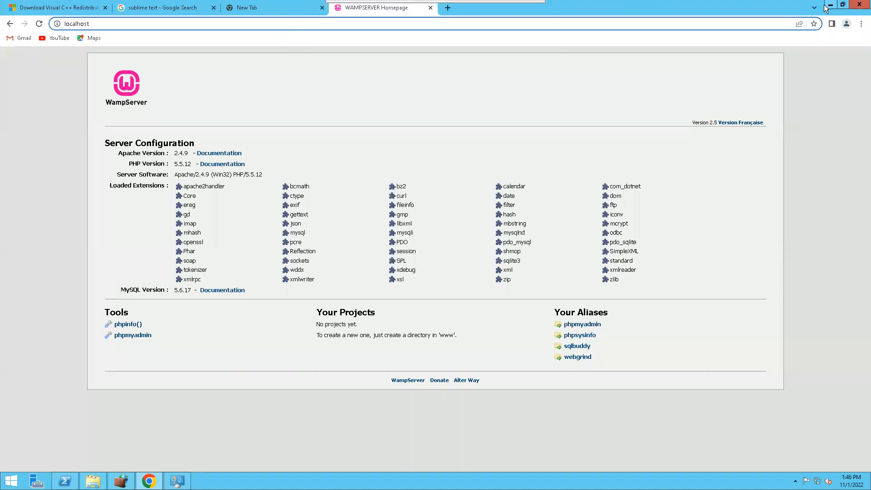
- Leave the remote session, go to the EC2 instances list in local Chrome, and open testcloud's public IPv4 address
{"action": "left_click", "coordinate": [519, 8]}
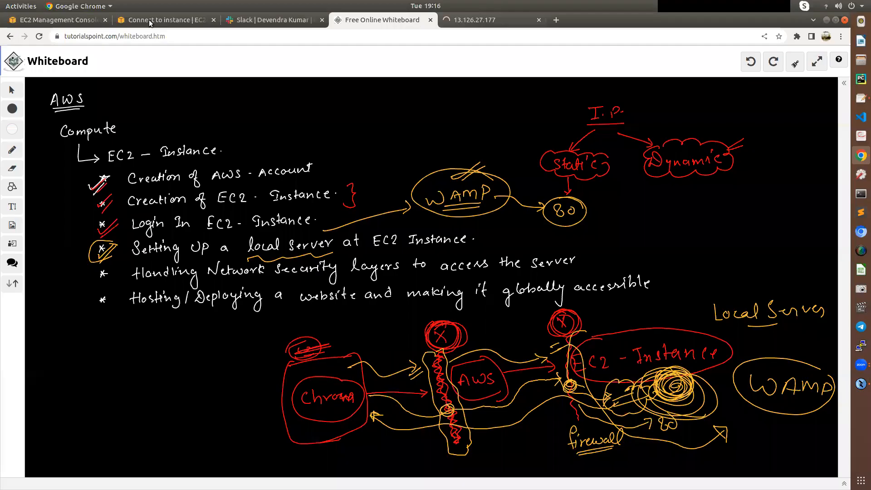
{"action": "left_click", "coordinate": [167, 20]}
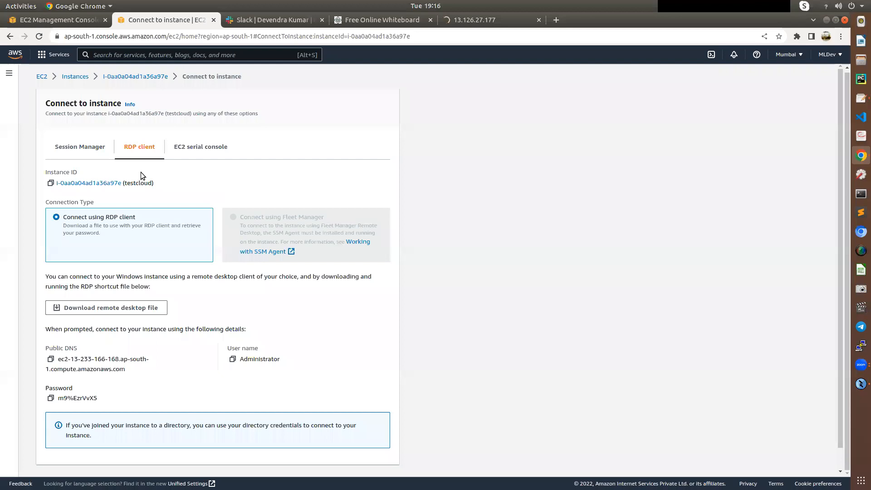
{"action": "left_click", "coordinate": [76, 77]}
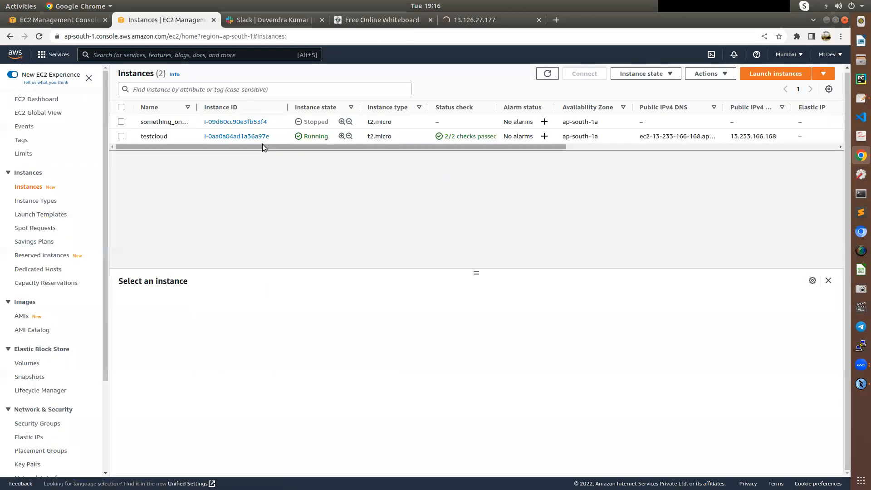
{"action": "left_click", "coordinate": [278, 137]}
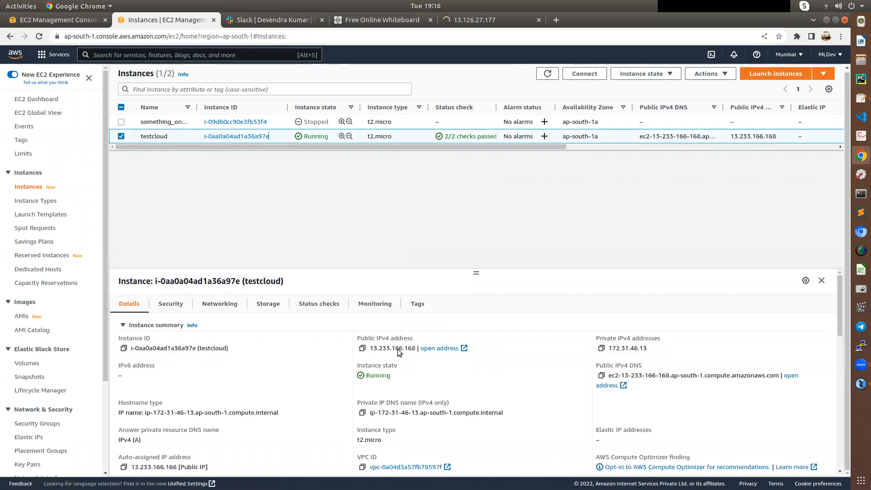
{"action": "left_click", "coordinate": [434, 349]}
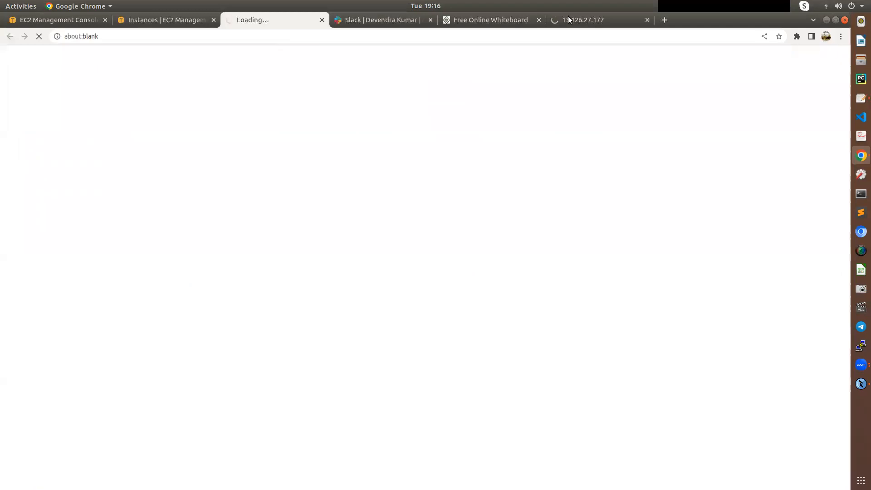
{"action": "left_click", "coordinate": [610, 20]}
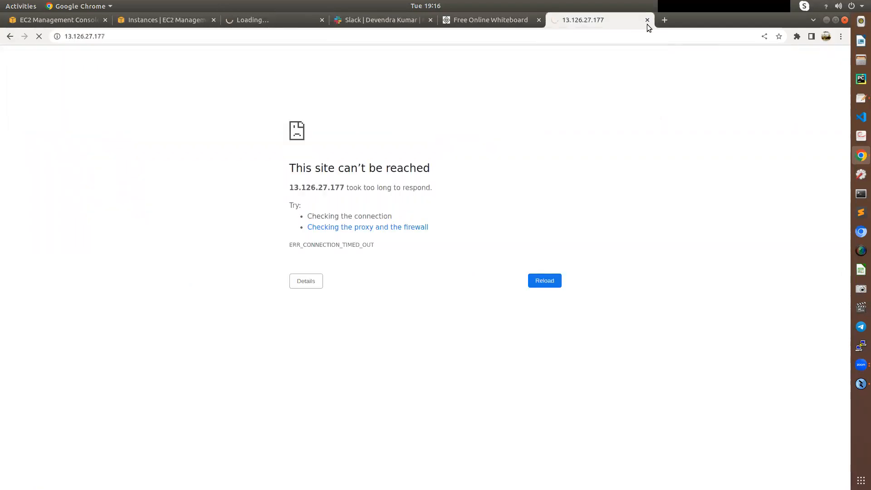
{"action": "left_click", "coordinate": [647, 20]}
{"action": "left_click", "coordinate": [227, 21]}
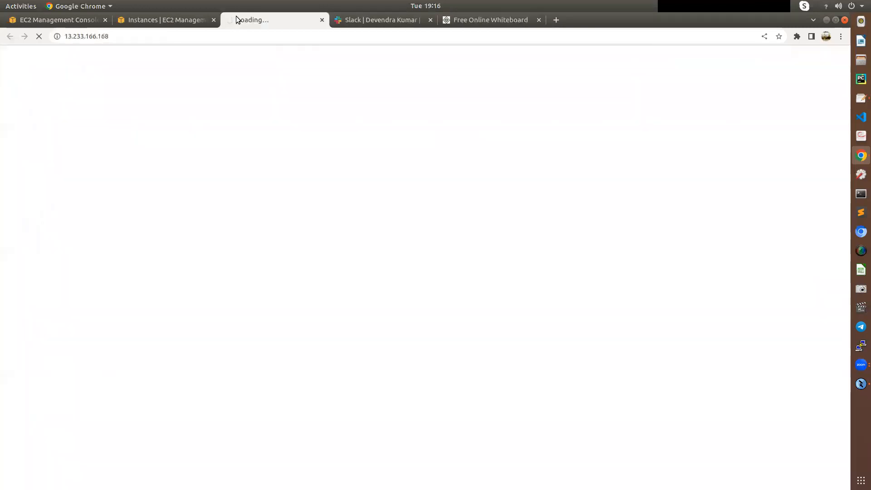
{"action": "left_click", "coordinate": [121, 40]}
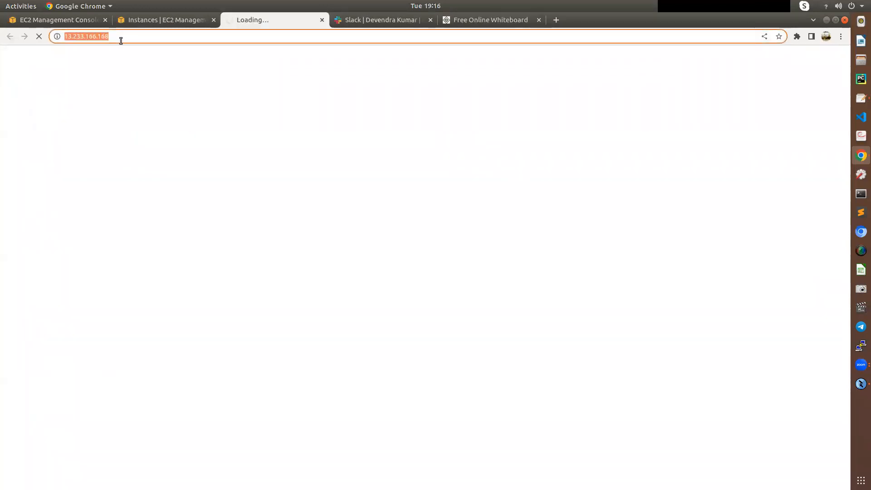
{"action": "left_click", "coordinate": [123, 37]}
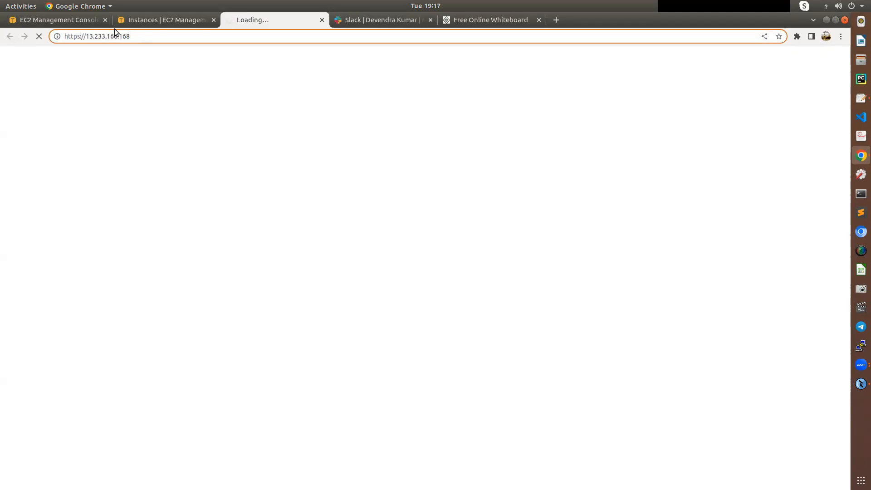
{"action": "key", "text": "BackSpace"}
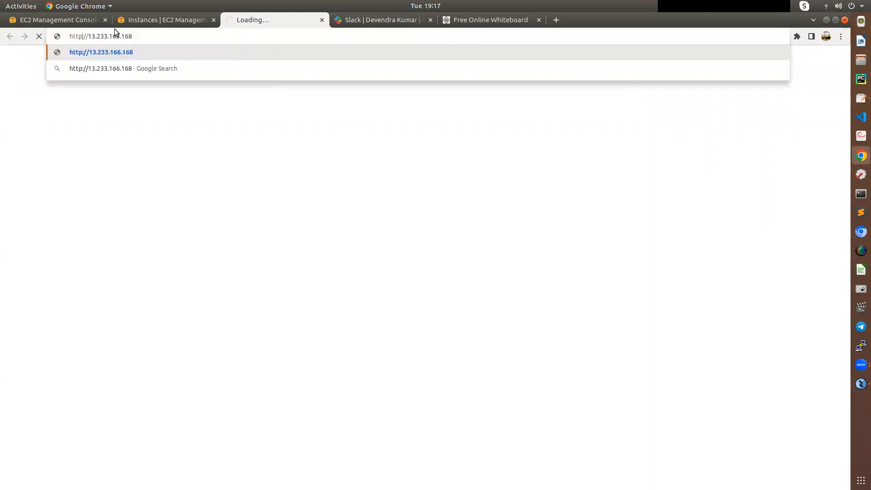
{"action": "key", "text": "Return"}
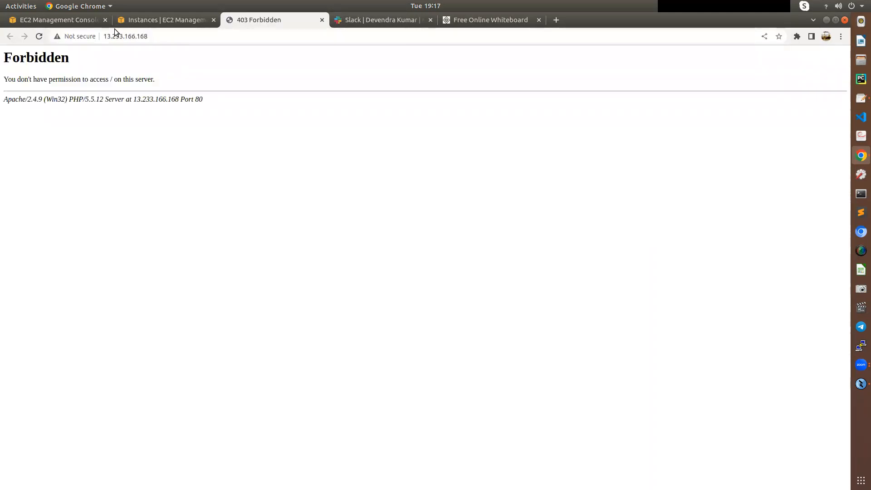
- Examine the server's response heading and message, glance at the whiteboard, and return to the response page
{"action": "left_click_drag", "start_coordinate": [4, 57], "coordinate": [78, 68]}
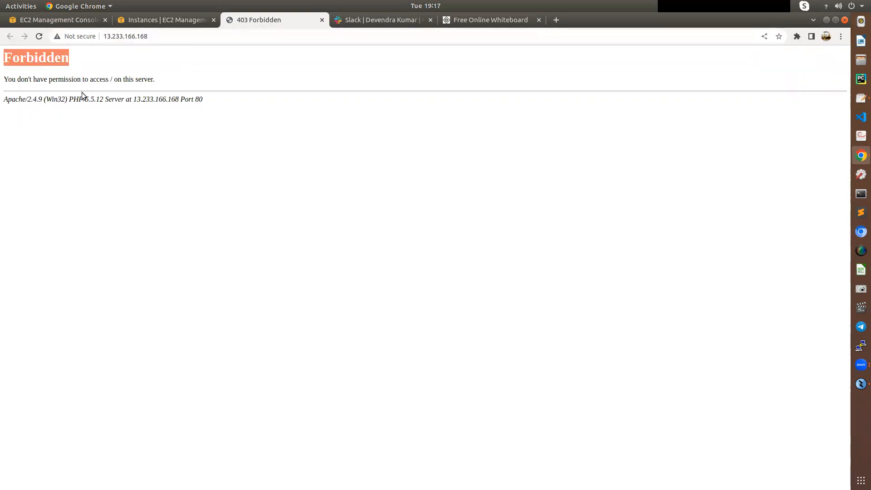
{"action": "left_click_drag", "start_coordinate": [154, 80], "coordinate": [4, 84]}
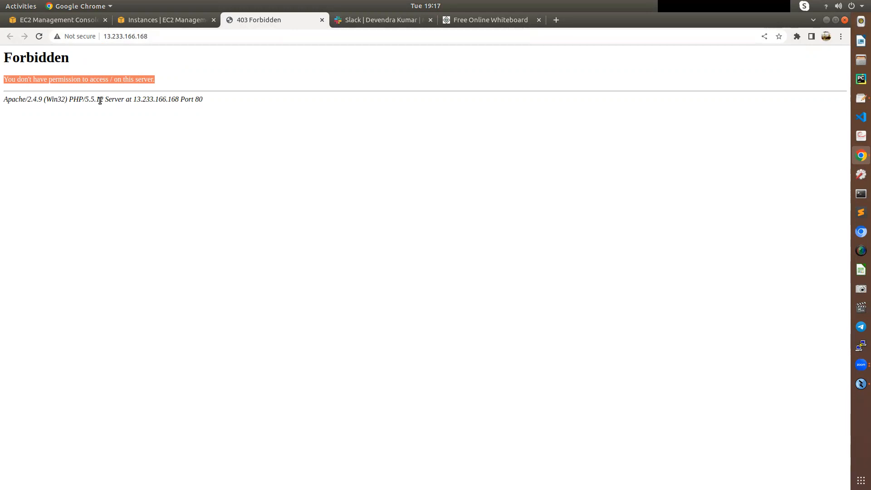
{"action": "left_click", "coordinate": [112, 36]}
{"action": "left_click", "coordinate": [114, 35]}
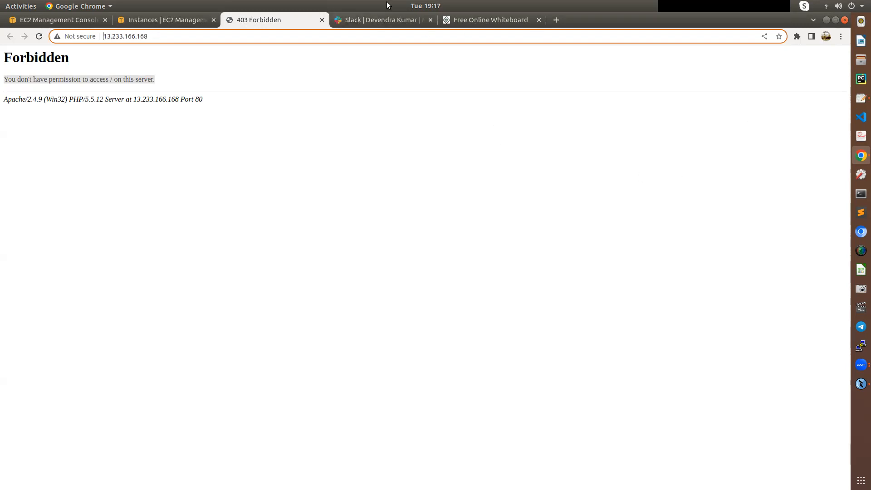
{"action": "left_click", "coordinate": [501, 20]}
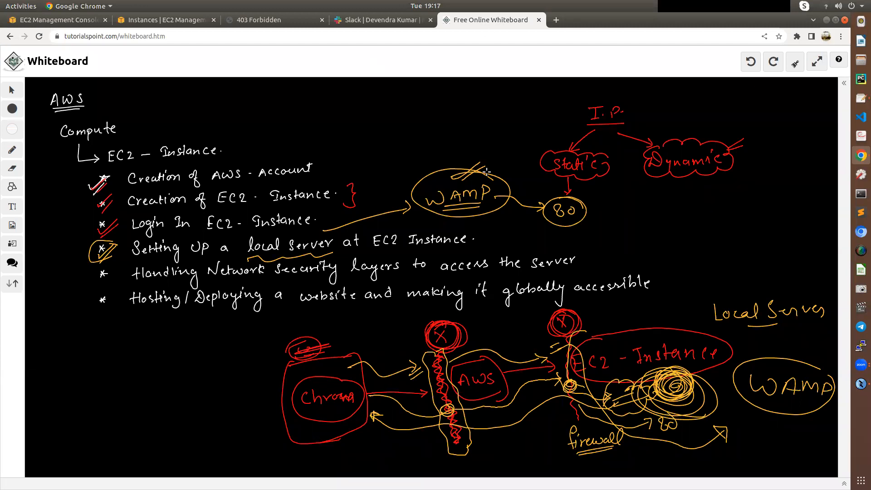
{"action": "left_click", "coordinate": [244, 25]}
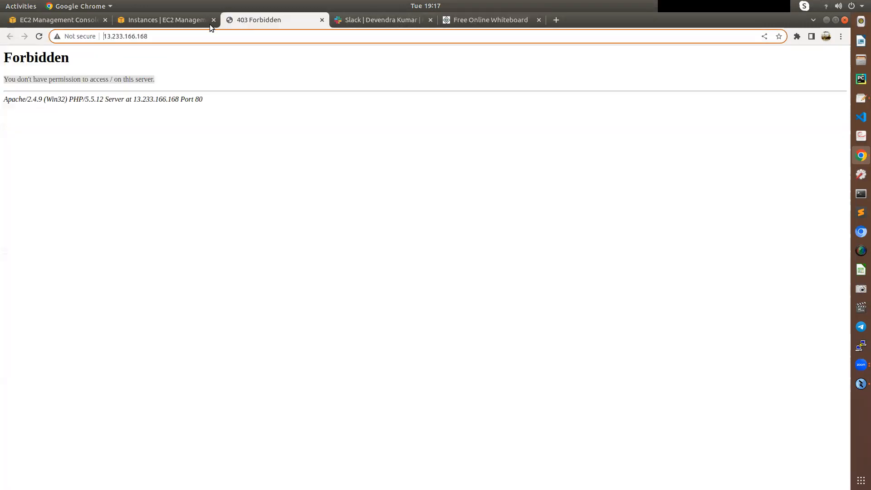
- Copy the full 13.233.166.168 server address from the address bar
{"action": "left_click", "coordinate": [112, 35]}
{"action": "left_click", "coordinate": [158, 36]}
{"action": "left_click_drag", "start_coordinate": [150, 36], "coordinate": [104, 36]}
{"action": "right_click", "coordinate": [104, 37]}
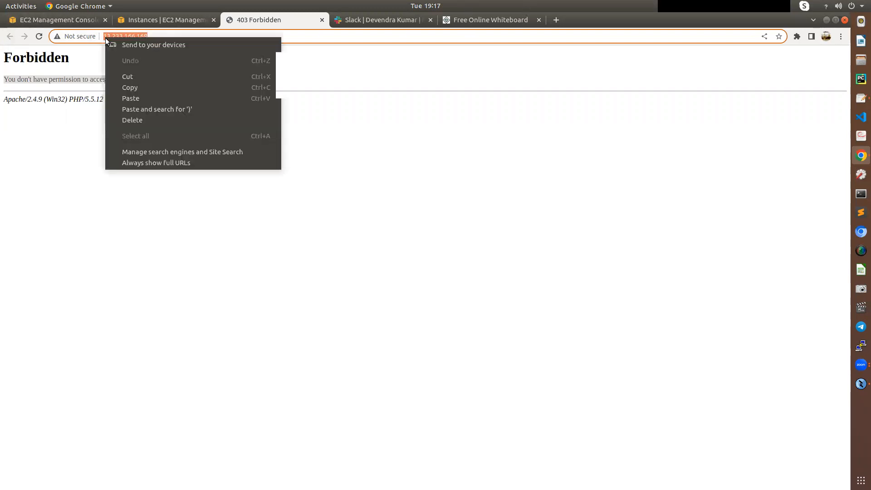
{"action": "left_click", "coordinate": [140, 88]}
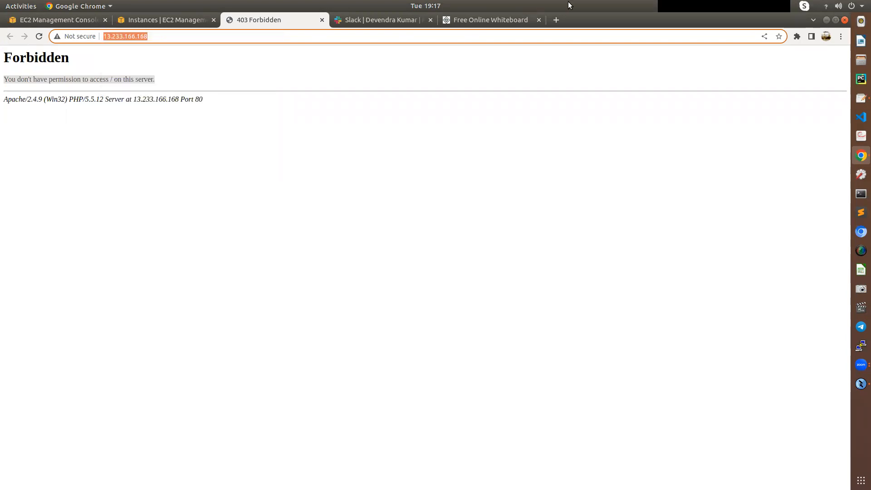
- Paste the server address into a new browser tab, change http to https, and request the page
{"action": "left_click", "coordinate": [556, 20]}
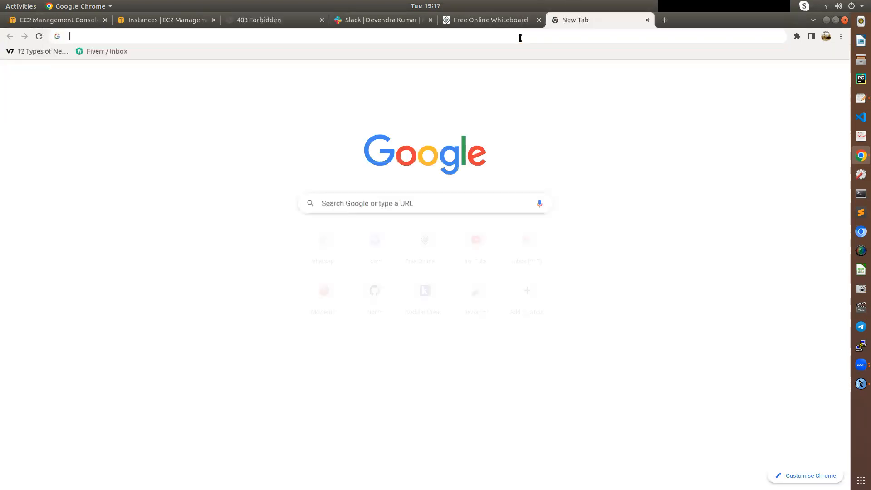
{"action": "right_click", "coordinate": [520, 37]}
{"action": "left_click", "coordinate": [547, 85]}
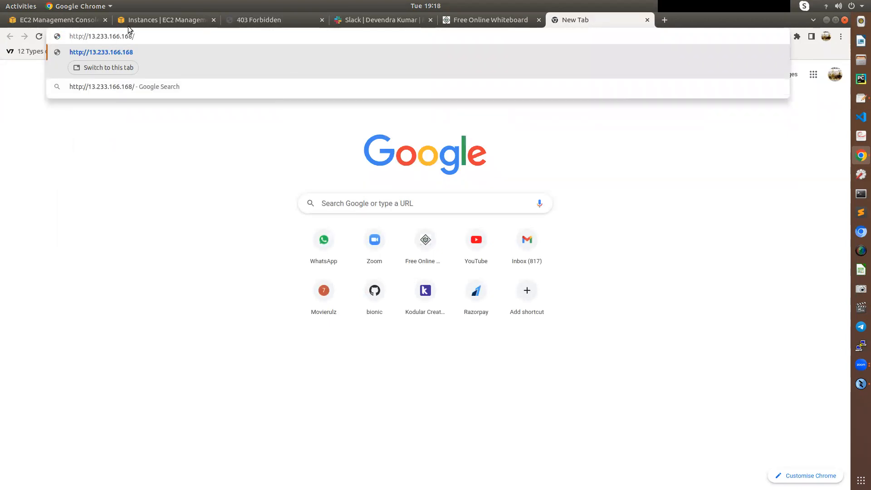
{"action": "type", "text": "s"}
{"action": "key", "text": "Return"}
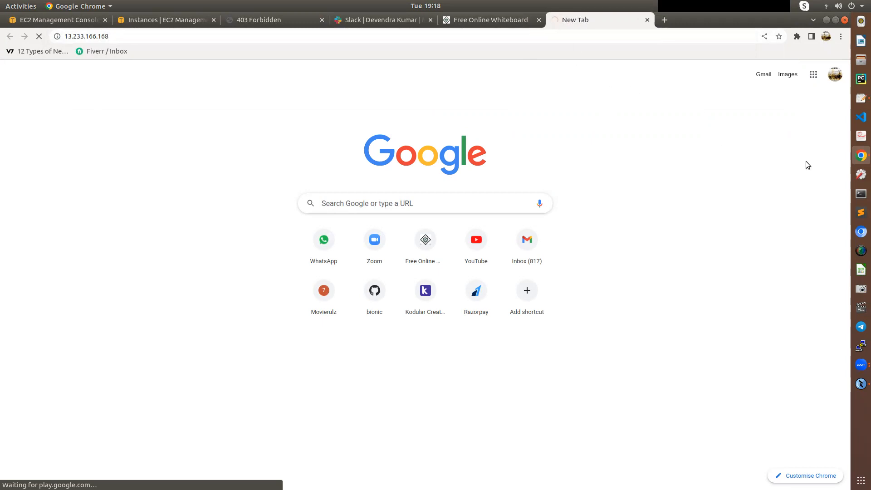
- Review the network path diagram on the whiteboard and return to the loading server tab
{"action": "left_click", "coordinate": [468, 21]}
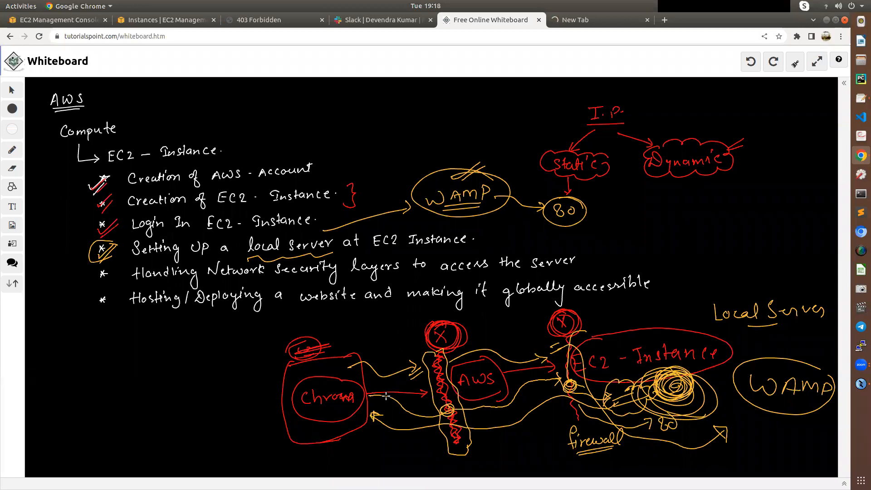
{"action": "mouse_move", "coordinate": [419, 297]}
{"action": "left_mouse_down"}
{"action": "mouse_move", "coordinate": [408, 329]}
{"action": "mouse_move", "coordinate": [424, 295]}
{"action": "left_mouse_up"}
{"action": "left_click", "coordinate": [592, 21]}
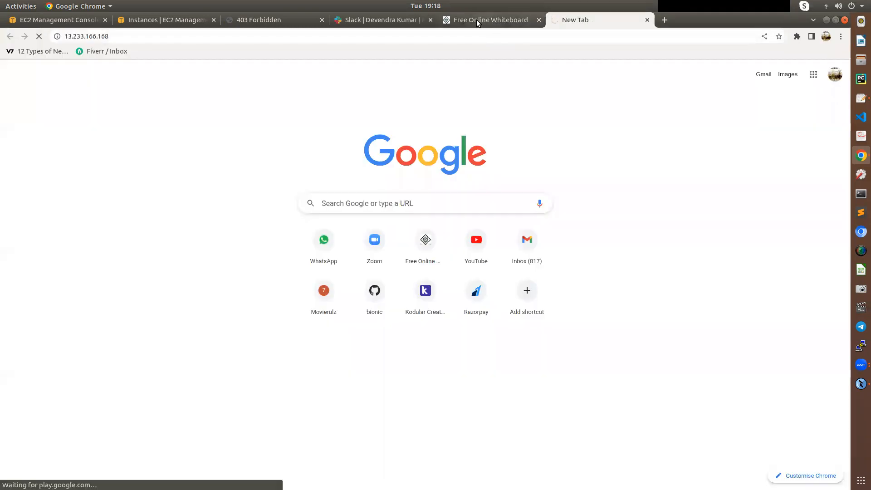
- Examine the 403 Forbidden response from the Apache server at 13.233.166.168 and return to the network diagram on the whiteboard
{"action": "left_click", "coordinate": [243, 19]}
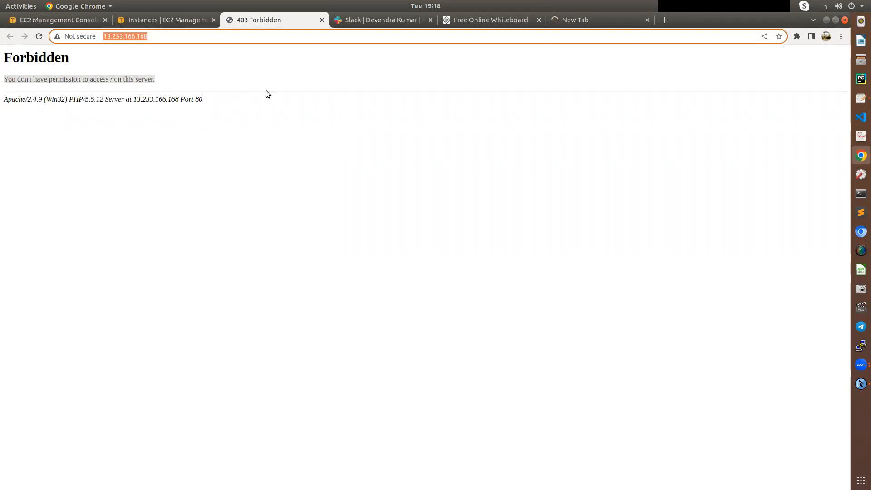
{"action": "left_click", "coordinate": [326, 79]}
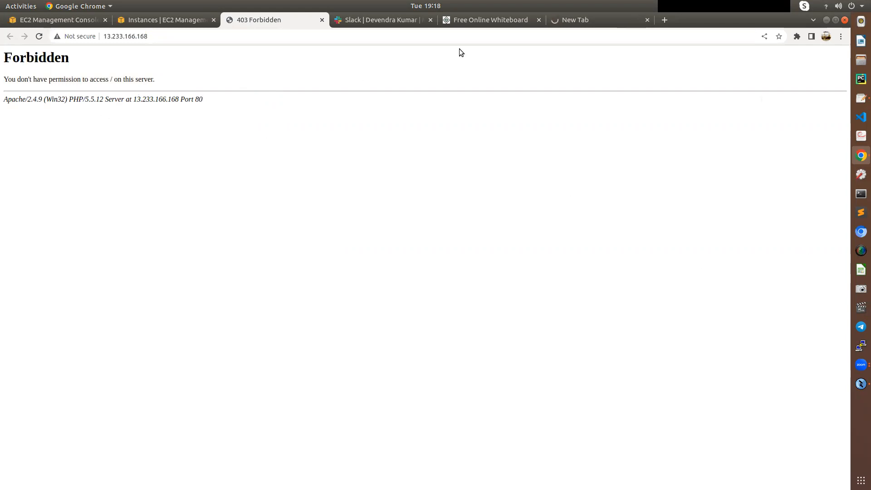
{"action": "left_click", "coordinate": [474, 20]}
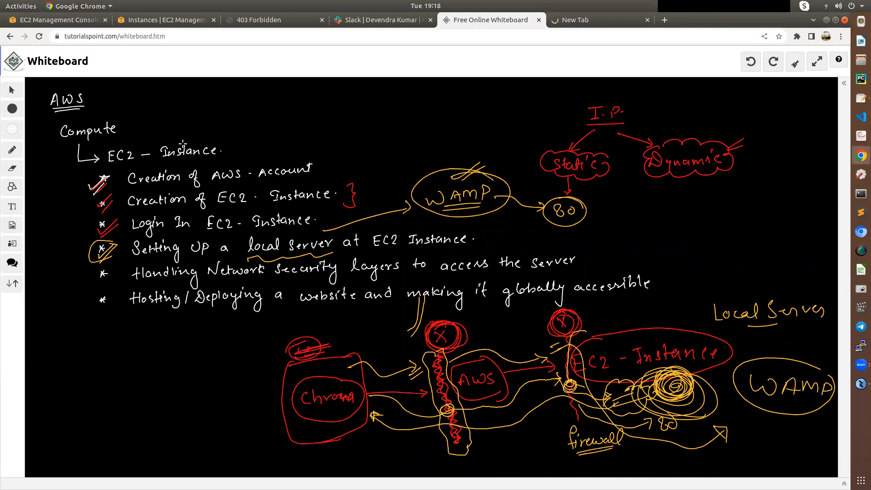
- Draw white ovals with hatching above and below them between the scribbled server circle and the WAMP oval, using the whiteboard pen
{"action": "left_click", "coordinate": [13, 150]}
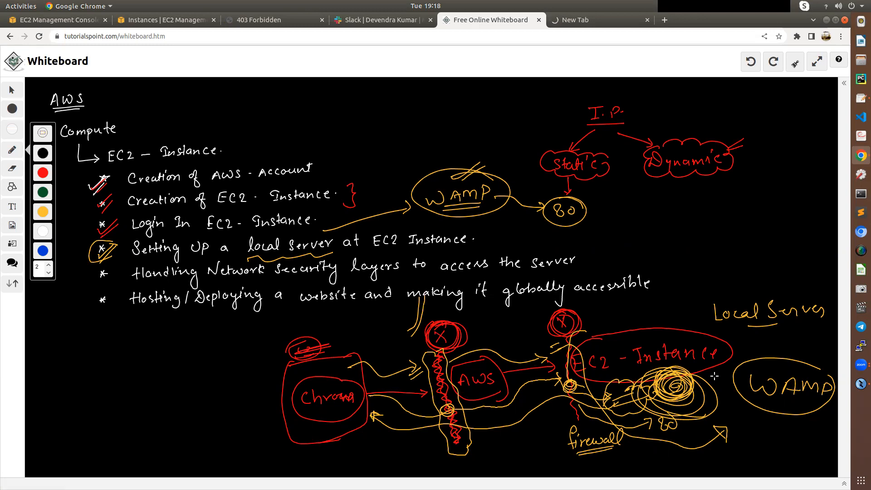
{"action": "mouse_move", "coordinate": [730, 370]}
{"action": "left_mouse_down"}
{"action": "mouse_move", "coordinate": [755, 405]}
{"action": "mouse_move", "coordinate": [722, 377]}
{"action": "mouse_move", "coordinate": [744, 408]}
{"action": "left_mouse_up"}
{"action": "mouse_move", "coordinate": [702, 434]}
{"action": "left_mouse_down"}
{"action": "mouse_move", "coordinate": [751, 416]}
{"action": "mouse_move", "coordinate": [711, 437]}
{"action": "mouse_move", "coordinate": [735, 428]}
{"action": "left_mouse_up"}
{"action": "mouse_move", "coordinate": [742, 371]}
{"action": "left_mouse_down"}
{"action": "mouse_move", "coordinate": [754, 349]}
{"action": "mouse_move", "coordinate": [709, 363]}
{"action": "mouse_move", "coordinate": [698, 381]}
{"action": "mouse_move", "coordinate": [717, 387]}
{"action": "left_mouse_up"}
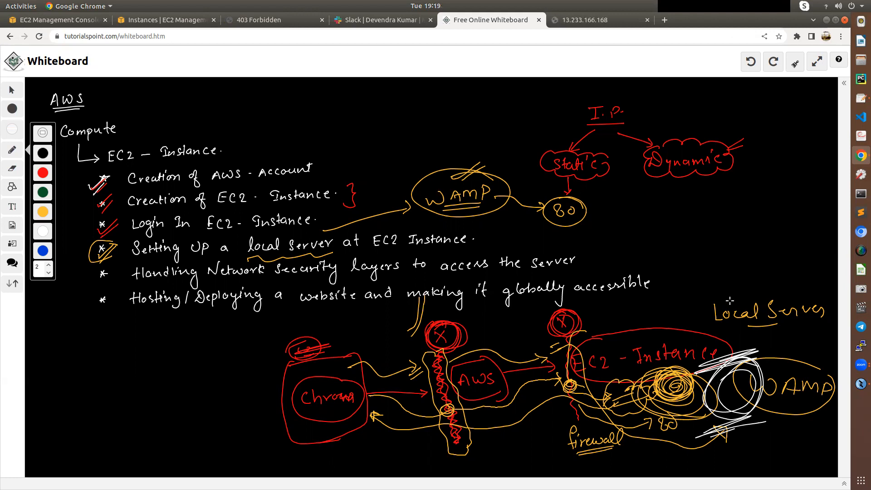
- Switch to the remote server session, open Apache's httpd.conf from WampServer in Notepad to check its layout, and close it
{"action": "left_click", "coordinate": [861, 384]}
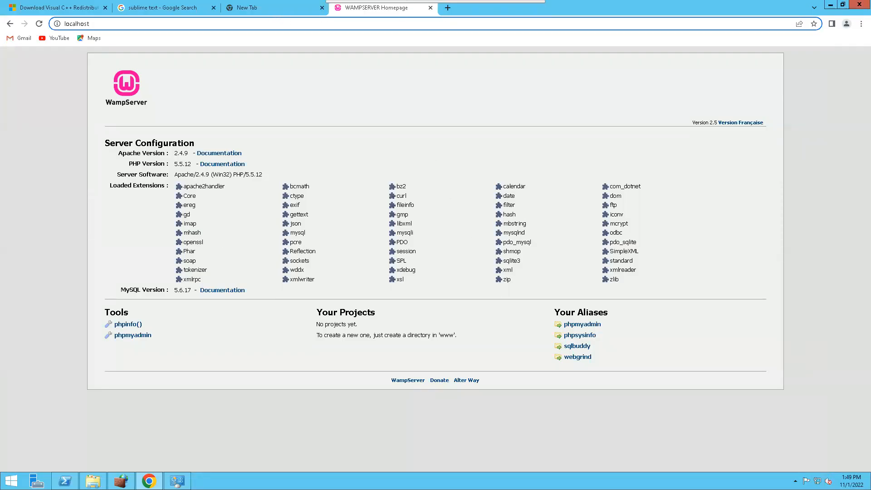
{"action": "left_click", "coordinate": [795, 480]}
{"action": "left_click", "coordinate": [795, 434]}
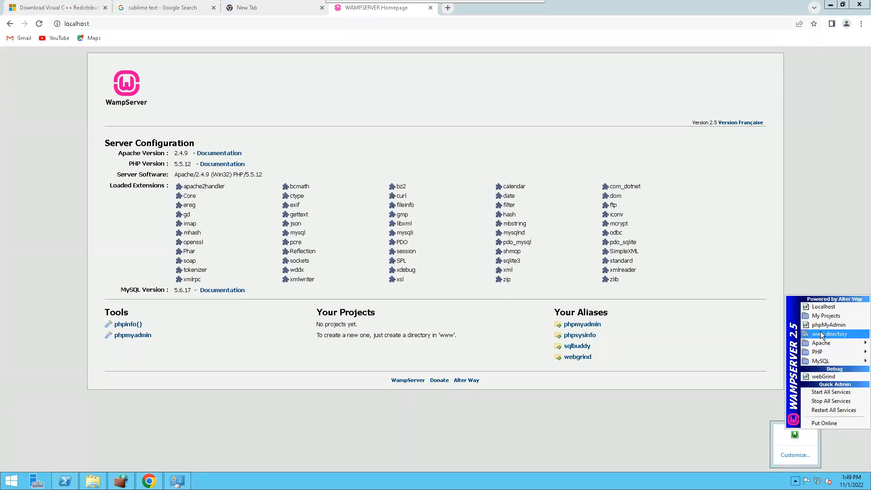
{"action": "mouse_move", "coordinate": [827, 339]}
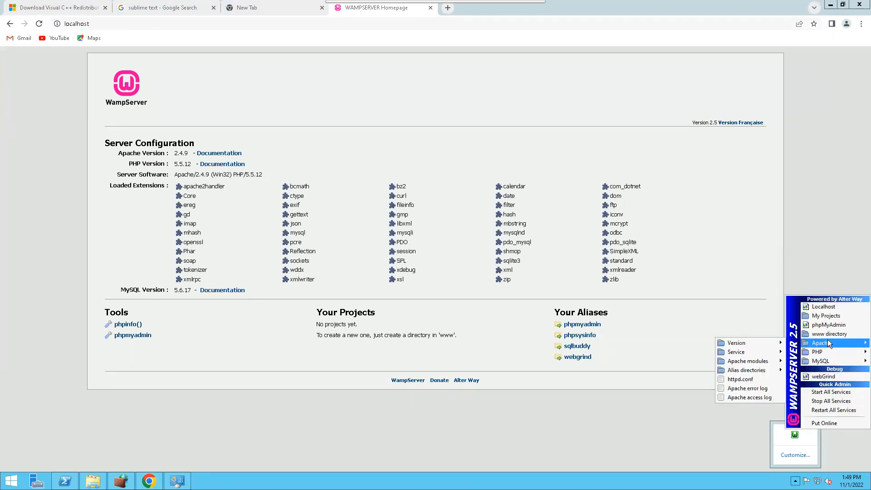
{"action": "left_click", "coordinate": [748, 379]}
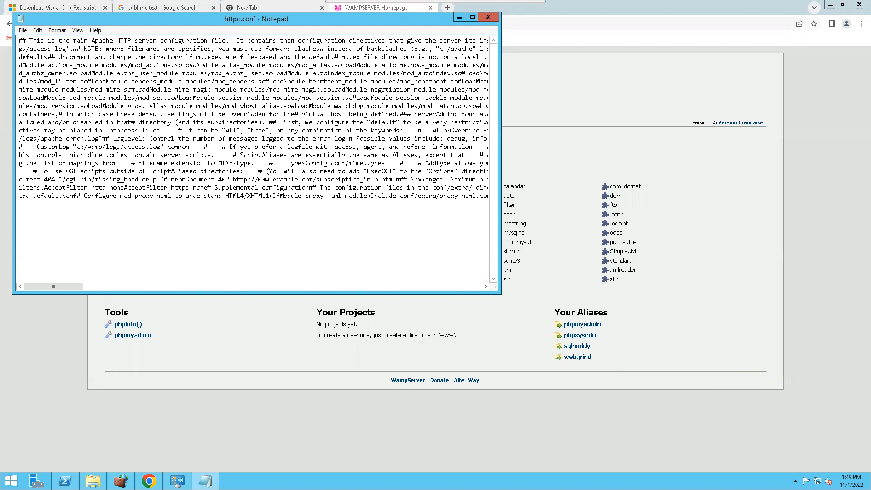
{"action": "left_click", "coordinate": [486, 18]}
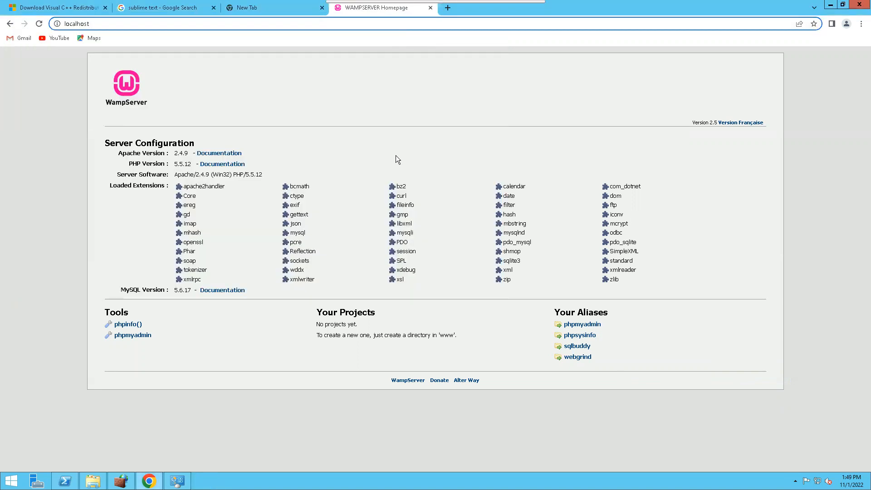
- Download the Windows 64 bit installer of Sublime Text 3 from the official download page in the search results
{"action": "left_click", "coordinate": [189, 10]}
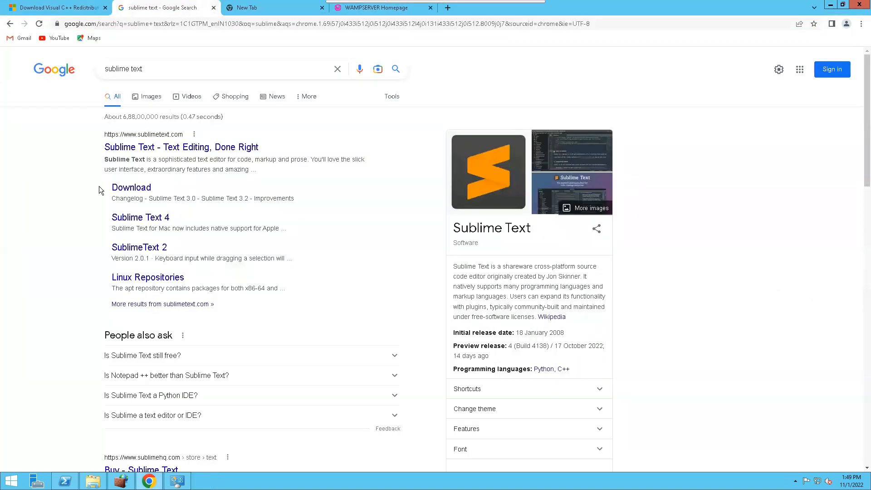
{"action": "left_click", "coordinate": [133, 188]}
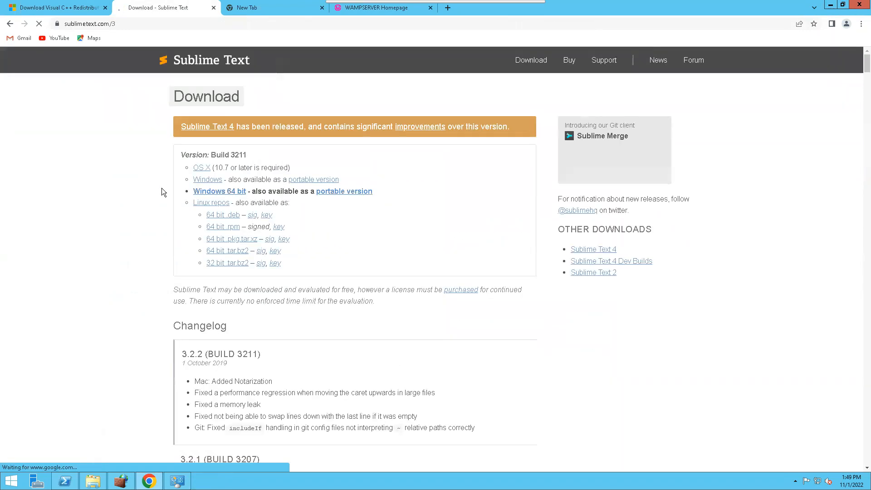
{"action": "left_click", "coordinate": [215, 193]}
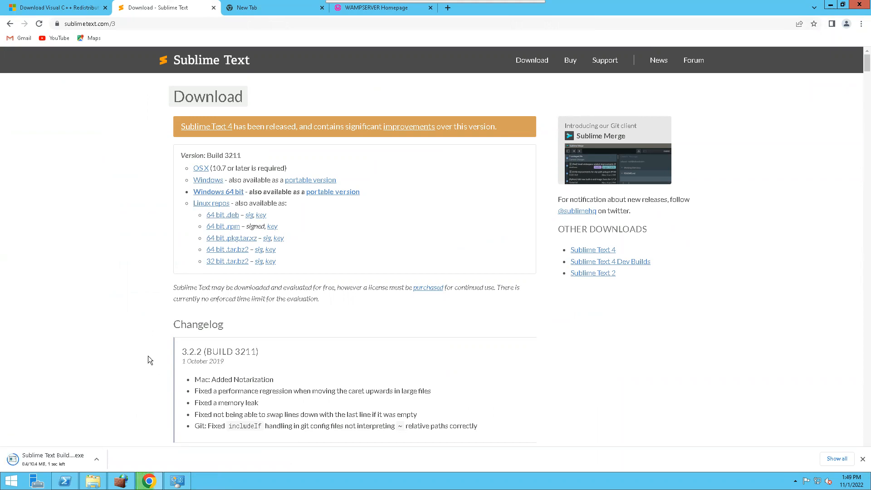
- Install Sublime Text 3 from the downloaded setup into the default folder, with the explorer context menu option enabled
{"action": "left_click", "coordinate": [64, 461]}
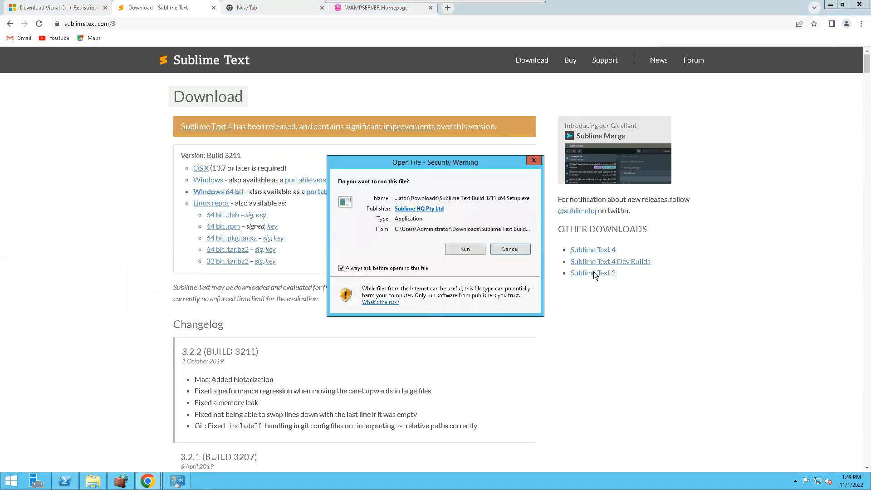
{"action": "left_click", "coordinate": [465, 250]}
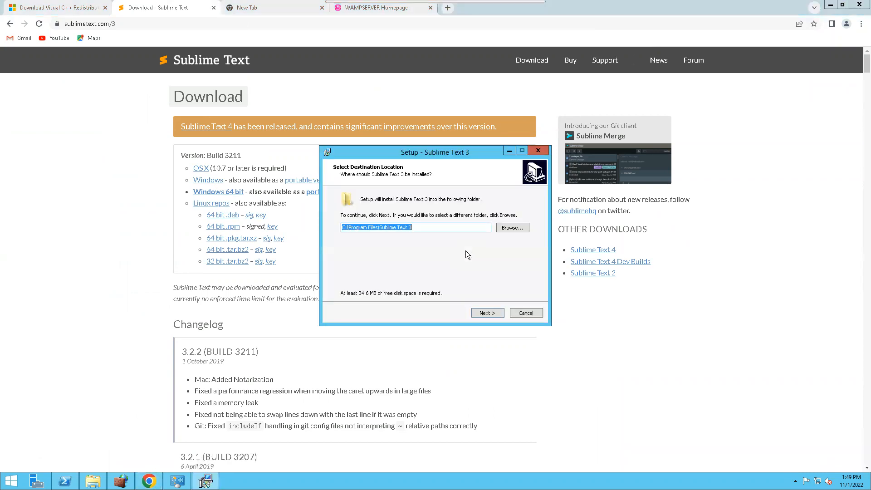
{"action": "left_click", "coordinate": [488, 312]}
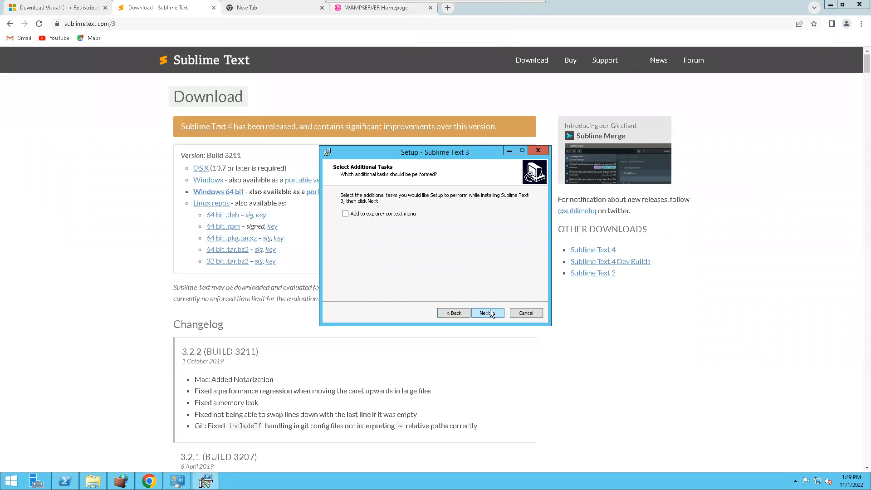
{"action": "left_click", "coordinate": [390, 214]}
{"action": "left_click", "coordinate": [487, 312]}
{"action": "left_click", "coordinate": [487, 312]}
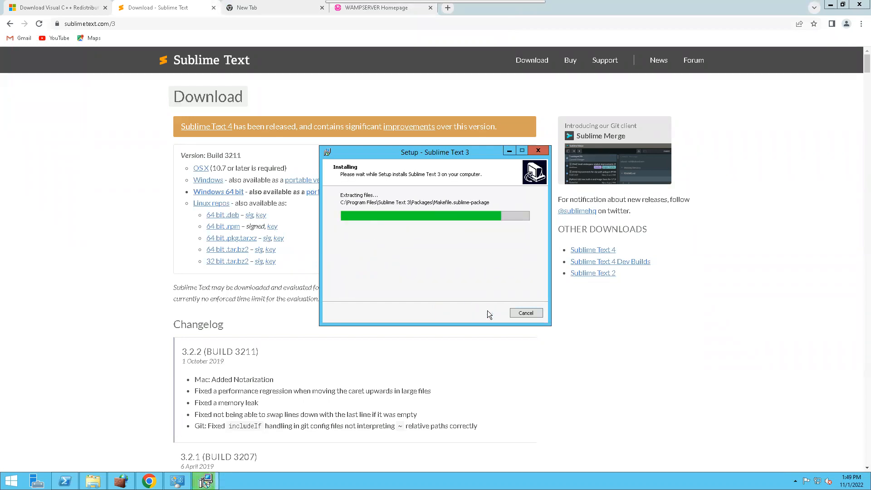
{"action": "left_click", "coordinate": [484, 312]}
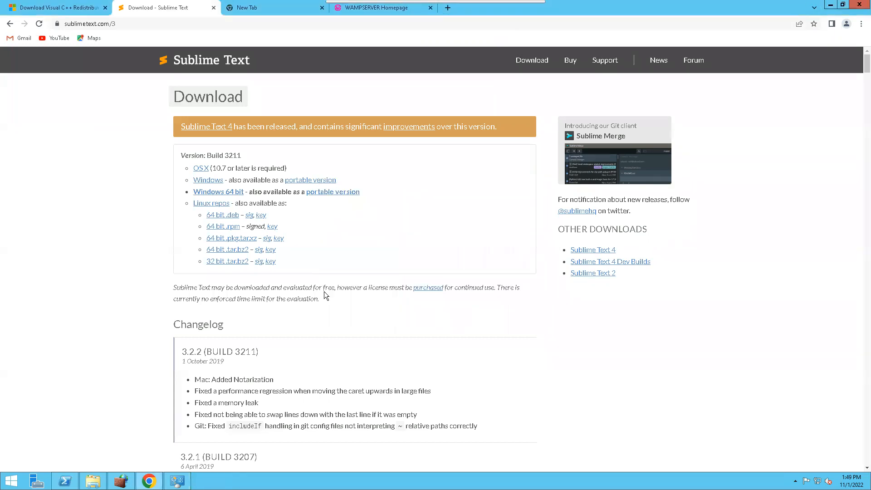
- Browse in File Explorer to the Apache configuration folder C:\wamp\bin\apache\apache2.4.9\conf
{"action": "left_click", "coordinate": [95, 477]}
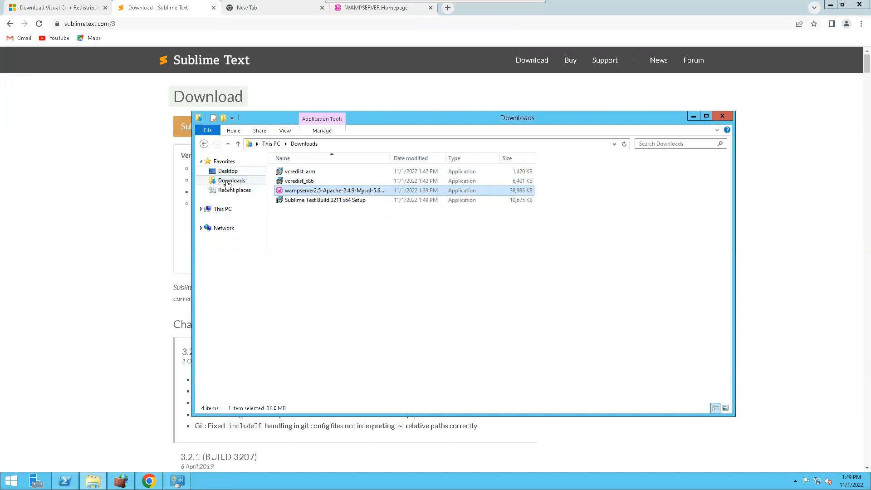
{"action": "left_click", "coordinate": [223, 209]}
{"action": "left_click", "coordinate": [311, 237]}
{"action": "double_click", "coordinate": [311, 236]}
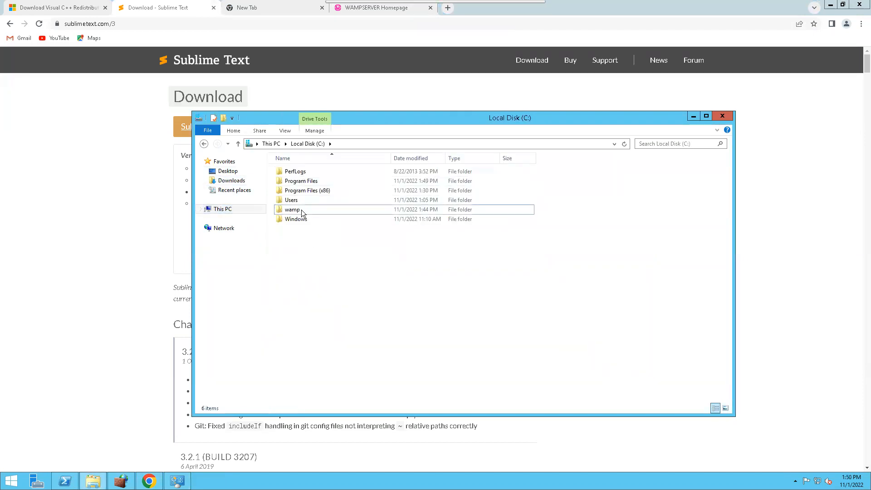
{"action": "double_click", "coordinate": [302, 209]}
{"action": "left_click", "coordinate": [291, 190]}
{"action": "double_click", "coordinate": [291, 190]}
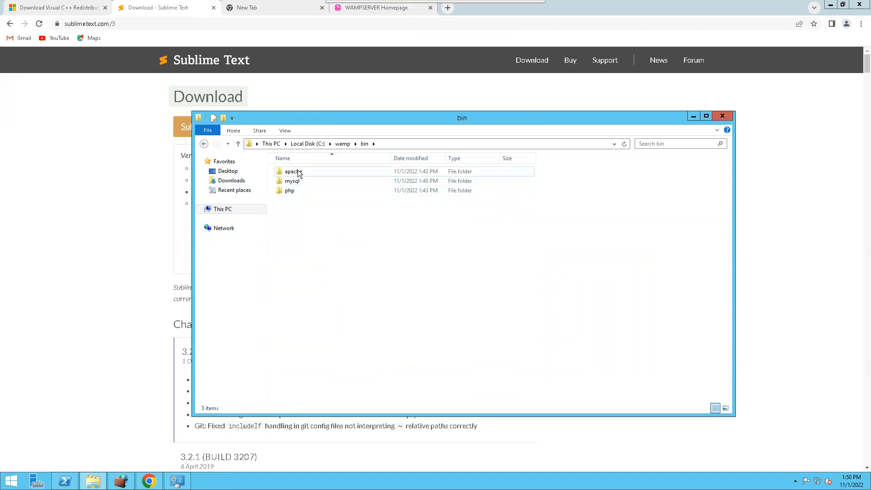
{"action": "double_click", "coordinate": [304, 173]}
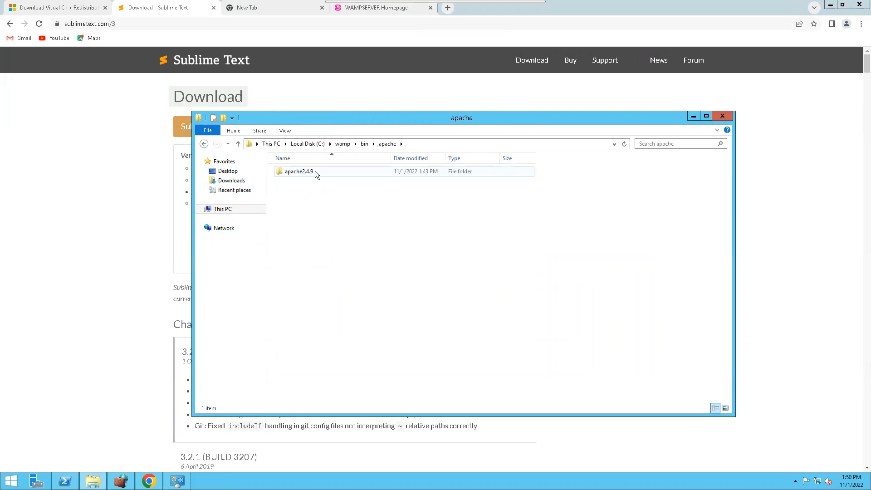
{"action": "double_click", "coordinate": [313, 172]}
{"action": "double_click", "coordinate": [297, 190]}
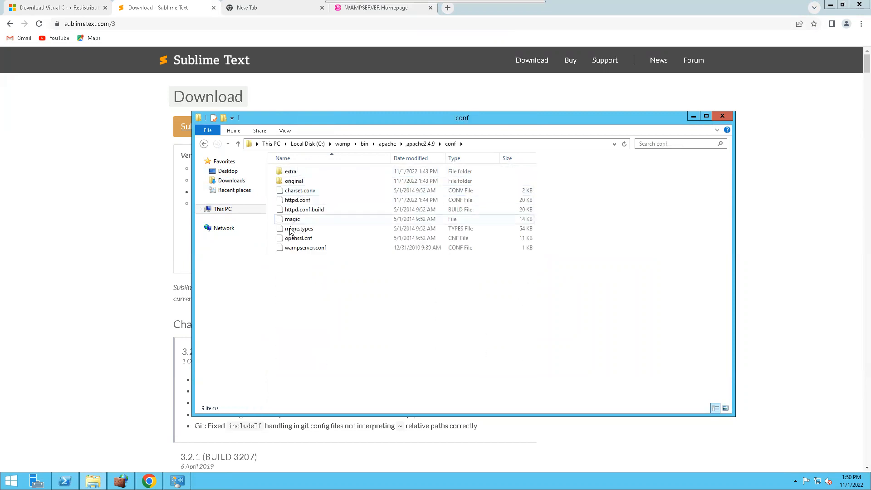
- Open httpd.conf with Sublime Text, decline the editor update, and maximize the editor window
{"action": "right_click", "coordinate": [322, 200]}
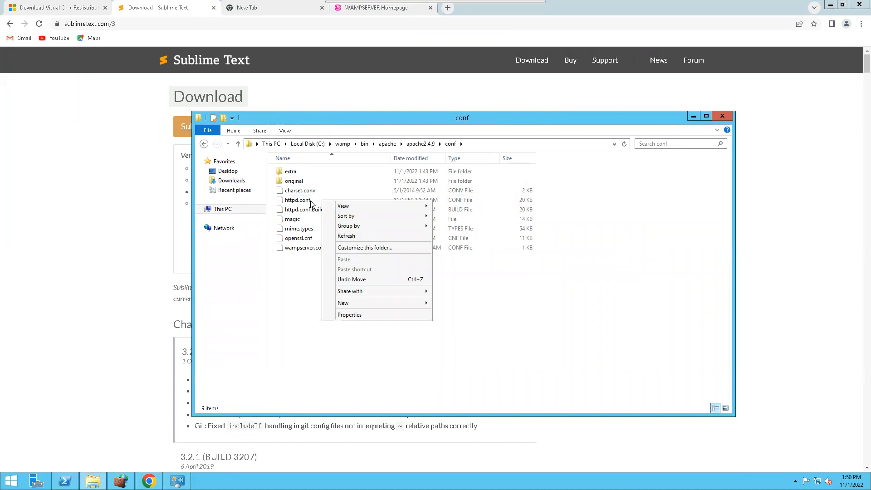
{"action": "left_click", "coordinate": [309, 200]}
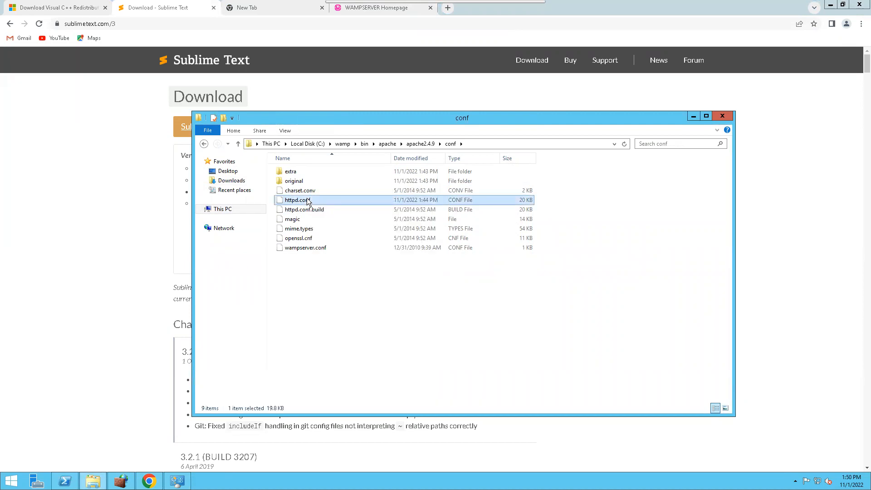
{"action": "right_click", "coordinate": [308, 201]}
{"action": "left_click", "coordinate": [341, 213]}
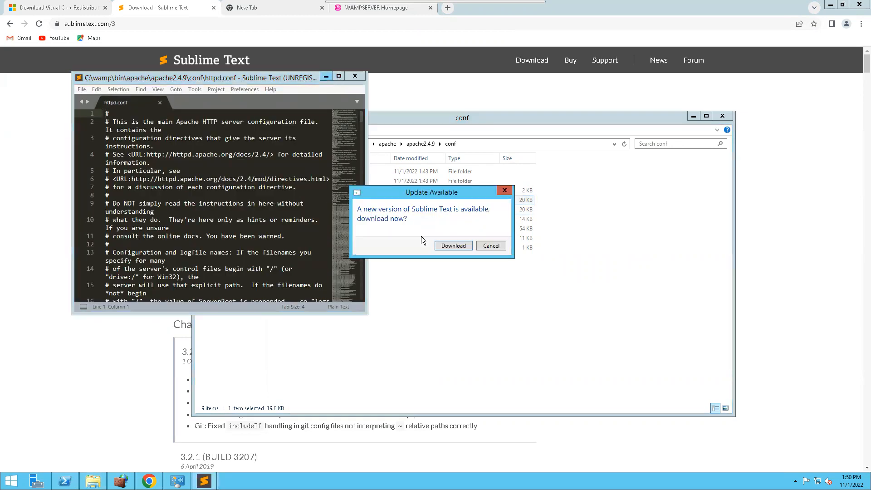
{"action": "left_click", "coordinate": [489, 245]}
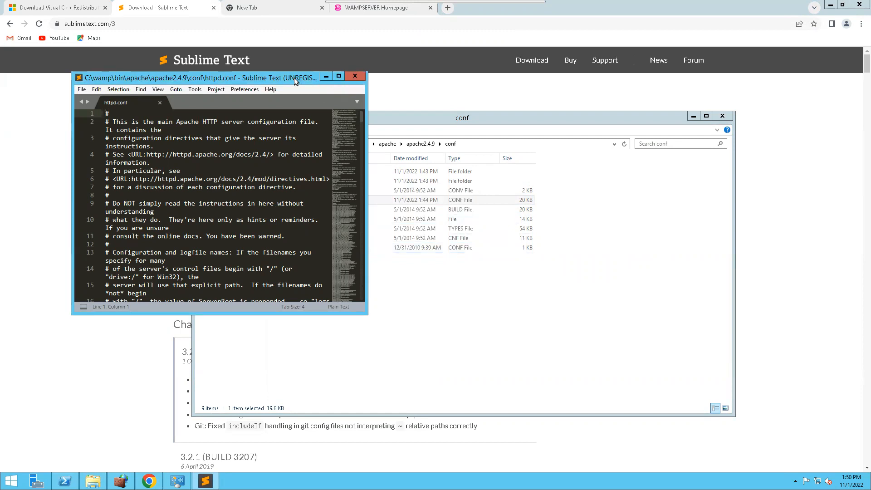
{"action": "left_click", "coordinate": [338, 76]}
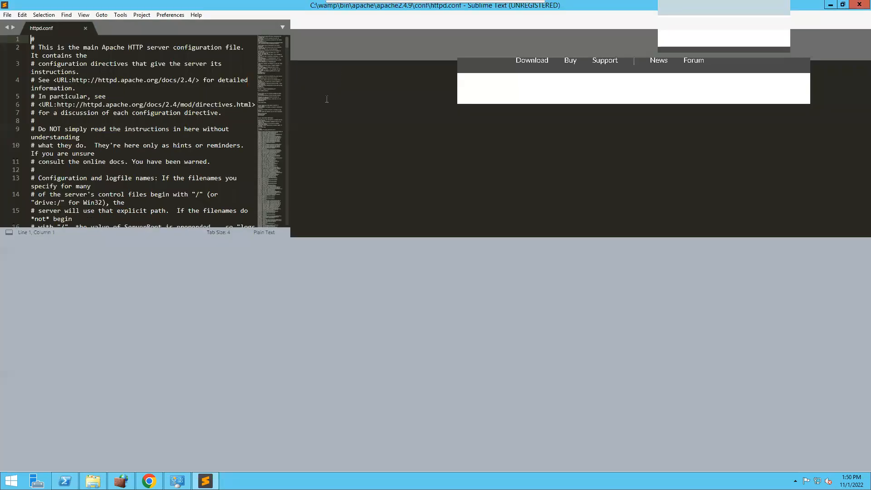
- Search httpd.conf for "online" and go to the match in the onlineoffline tag comment of the directory access section
{"action": "scroll", "coordinate": [220, 159], "scroll_direction": "down", "scroll_amount": 11}
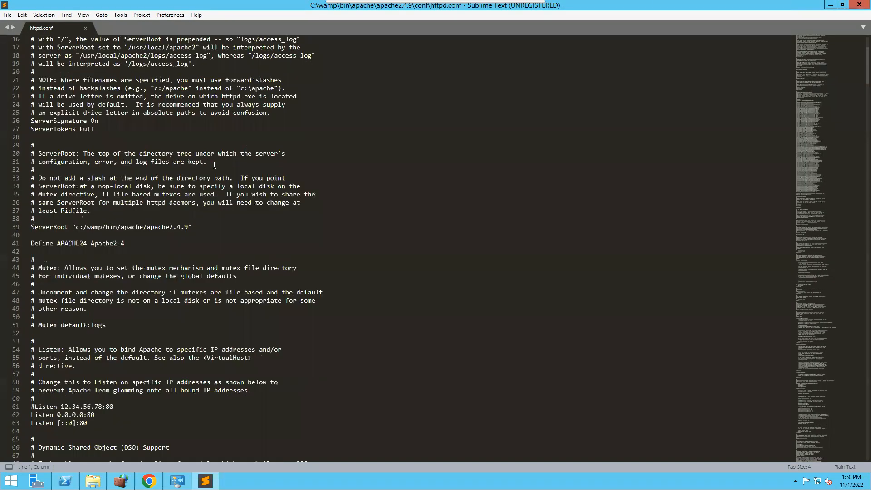
{"action": "scroll", "coordinate": [213, 166], "scroll_direction": "down", "scroll_amount": 4}
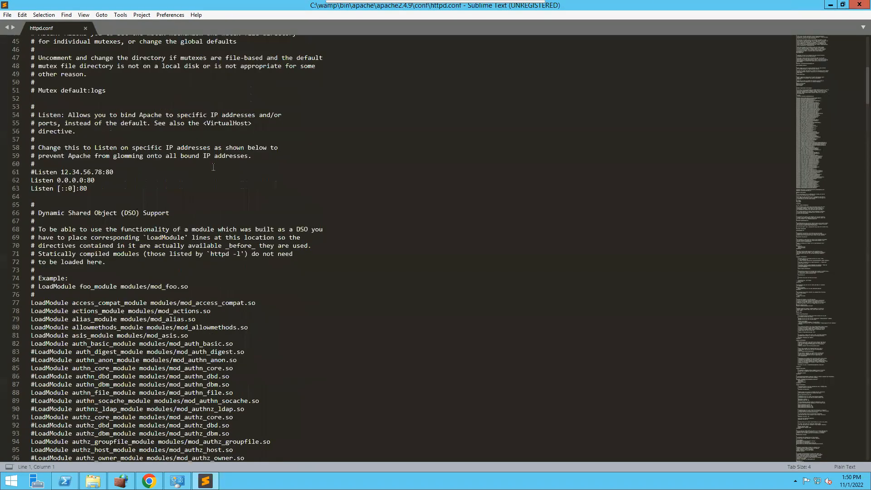
{"action": "scroll", "coordinate": [213, 167], "scroll_direction": "down", "scroll_amount": 7}
{"action": "scroll", "coordinate": [212, 167], "scroll_direction": "down", "scroll_amount": 20}
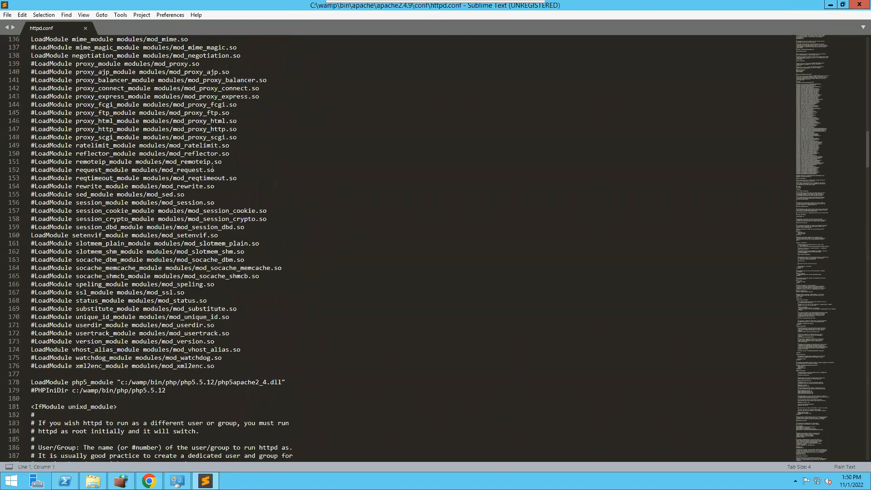
{"action": "scroll", "coordinate": [212, 170], "scroll_direction": "down", "scroll_amount": 14}
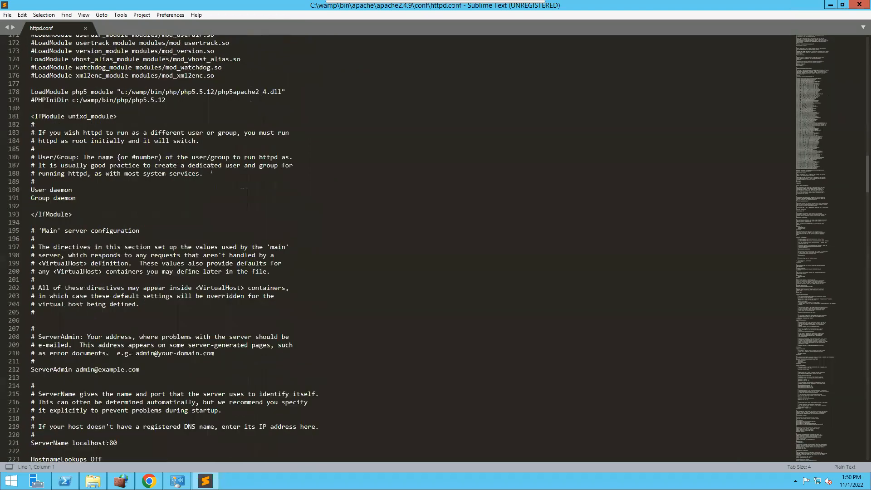
{"action": "scroll", "coordinate": [212, 169], "scroll_direction": "down", "scroll_amount": 5}
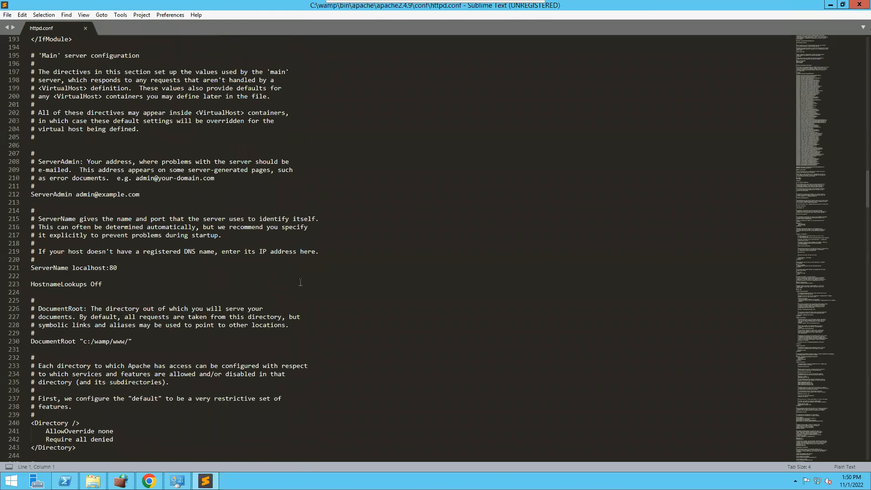
{"action": "key", "text": "ctrl+f"}
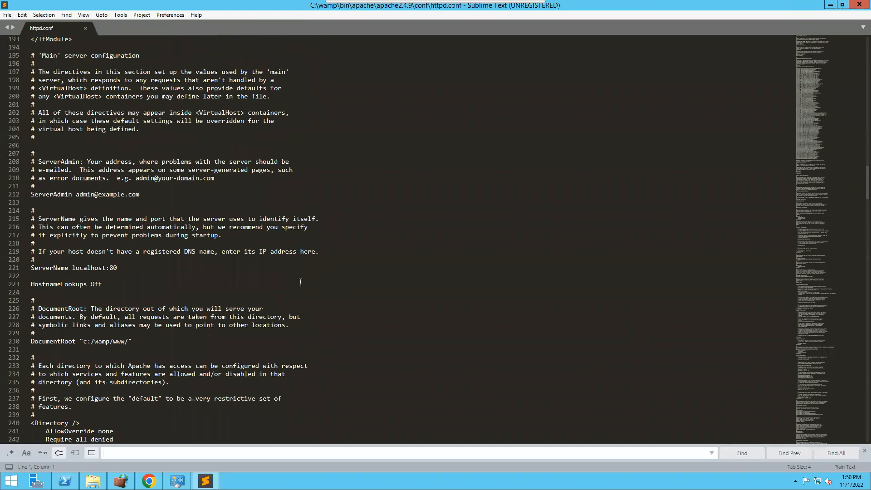
{"action": "type", "text": "o"}
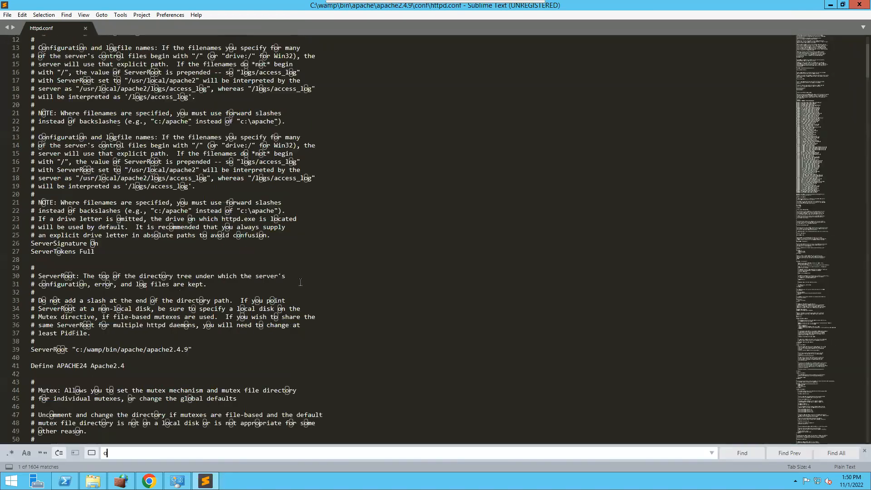
{"action": "type", "text": "nline"}
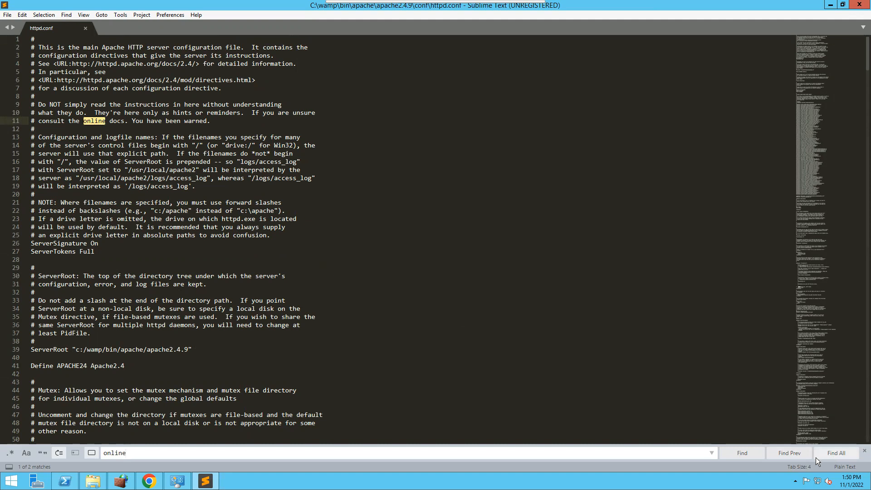
{"action": "left_click", "coordinate": [747, 452]}
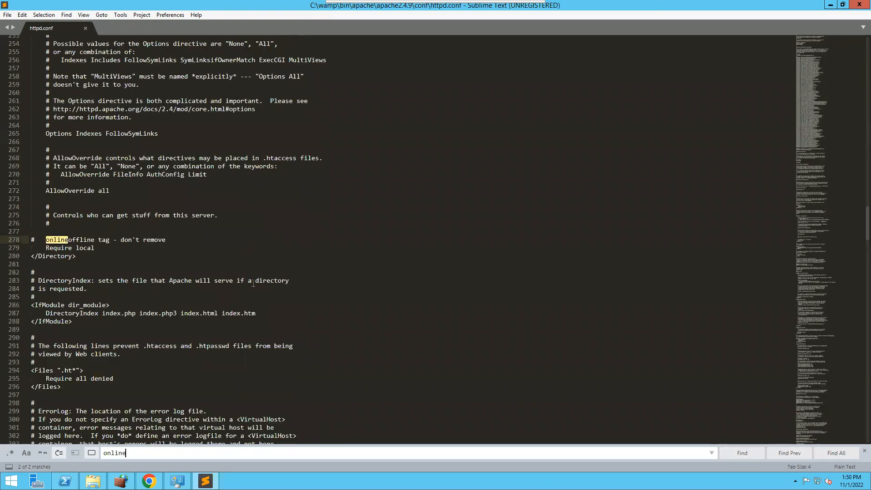
- Replace "Require local" under the onlineoffline tag with "Require all granted", save httpd.conf and close the editor
{"action": "left_click", "coordinate": [121, 248]}
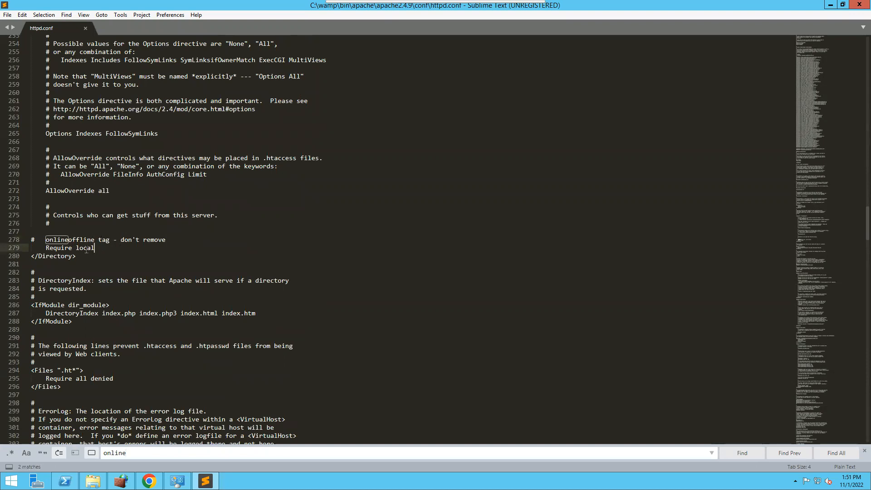
{"action": "left_click_drag", "start_coordinate": [76, 248], "coordinate": [94, 248]}
{"action": "type", "text": "all"}
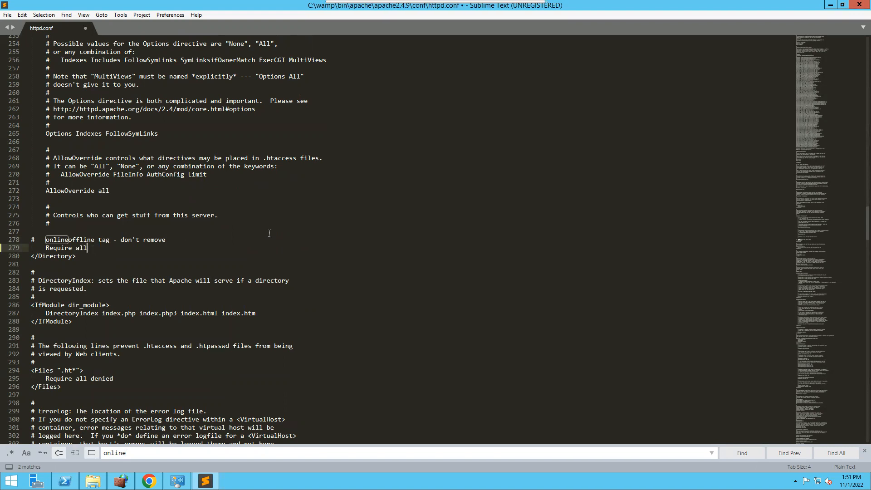
{"action": "type", "text": " granted"}
{"action": "key", "text": "ctrl+s"}
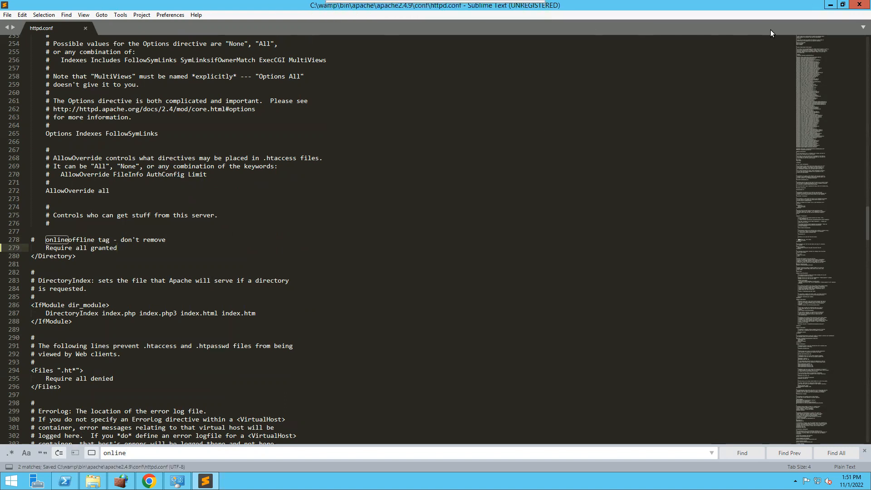
{"action": "left_click_drag", "start_coordinate": [278, 8], "coordinate": [299, 73]}
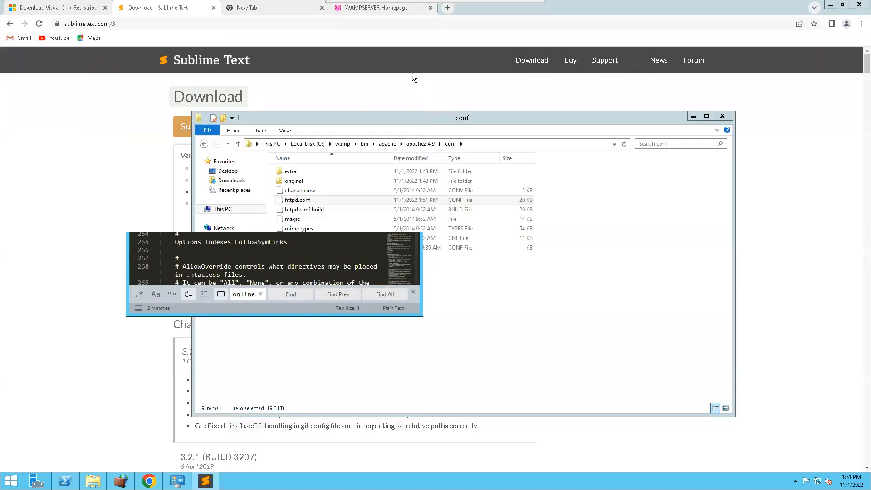
{"action": "left_click", "coordinate": [412, 73]}
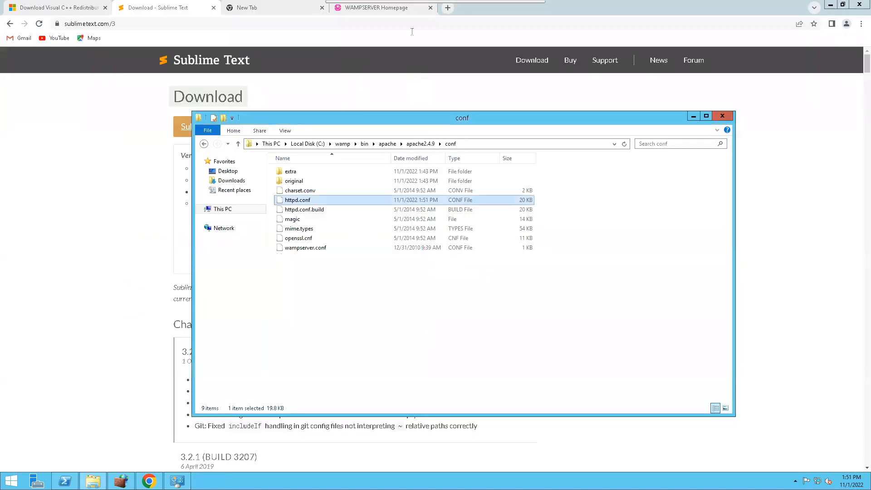
- Restart all WampServer services and close the Apache conf folder window
{"action": "left_click", "coordinate": [796, 479]}
{"action": "left_click", "coordinate": [794, 436]}
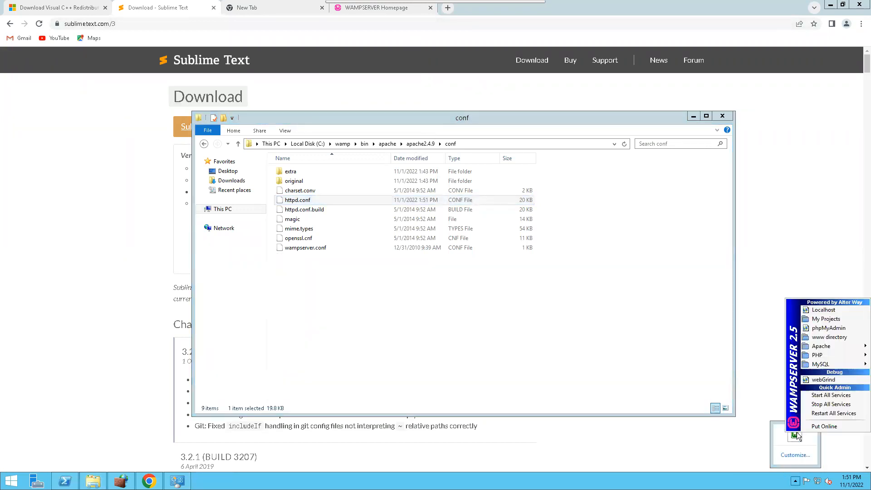
{"action": "left_click", "coordinate": [825, 414]}
{"action": "left_click", "coordinate": [795, 478]}
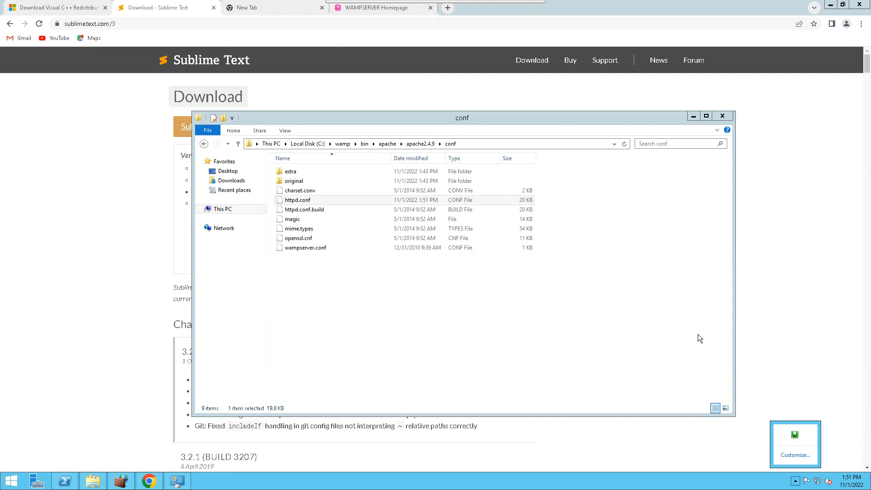
{"action": "left_click", "coordinate": [688, 156]}
{"action": "left_click", "coordinate": [723, 115]}
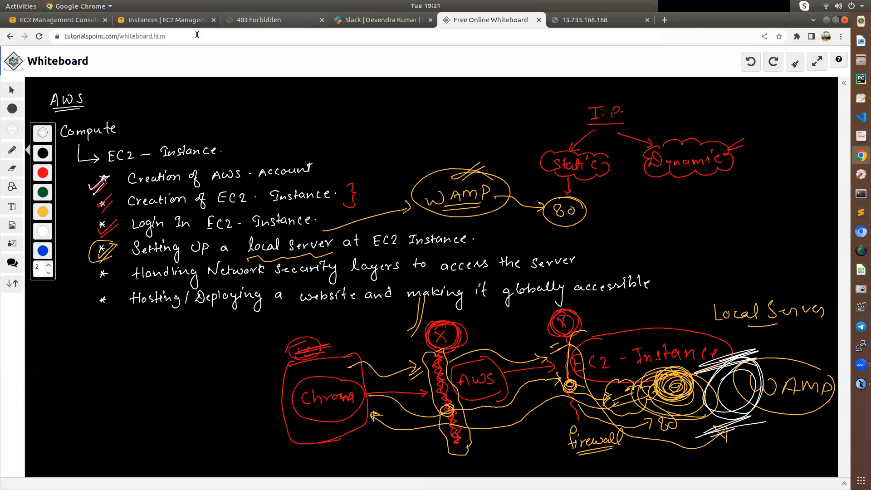
- Reload the page at the server's public IP 13.233.166.168 in the local Chrome browser to check external access
{"action": "key", "text": "ctrl+3"}
{"action": "left_click", "coordinate": [40, 36]}
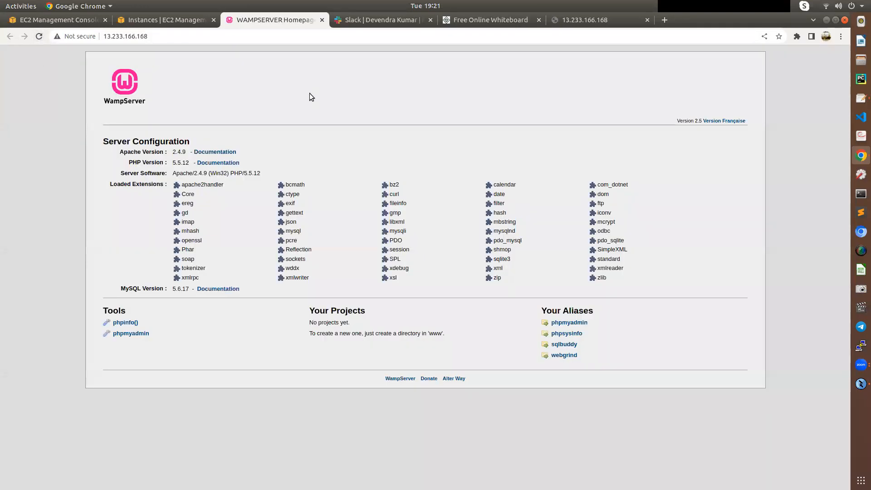
{"action": "left_click", "coordinate": [100, 36]}
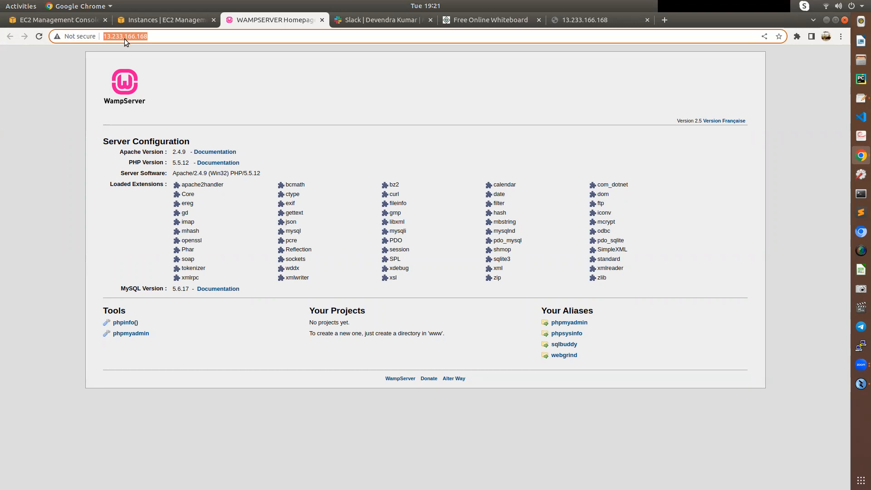
{"action": "left_click", "coordinate": [153, 38]}
- Switch back to the remote desktop, view the localhost WampServer page, and browse to index.php in C:\wamp\www in File Explorer
{"action": "left_click", "coordinate": [862, 384]}
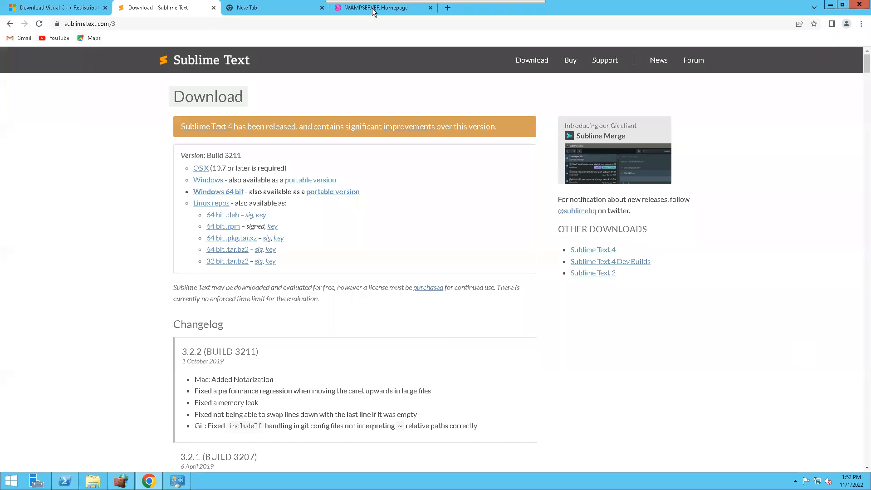
{"action": "left_click", "coordinate": [371, 8]}
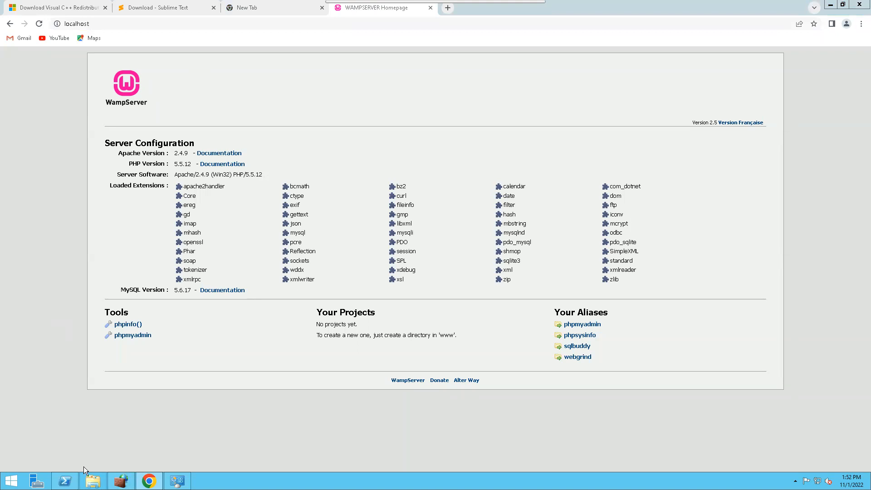
{"action": "left_click", "coordinate": [93, 481]}
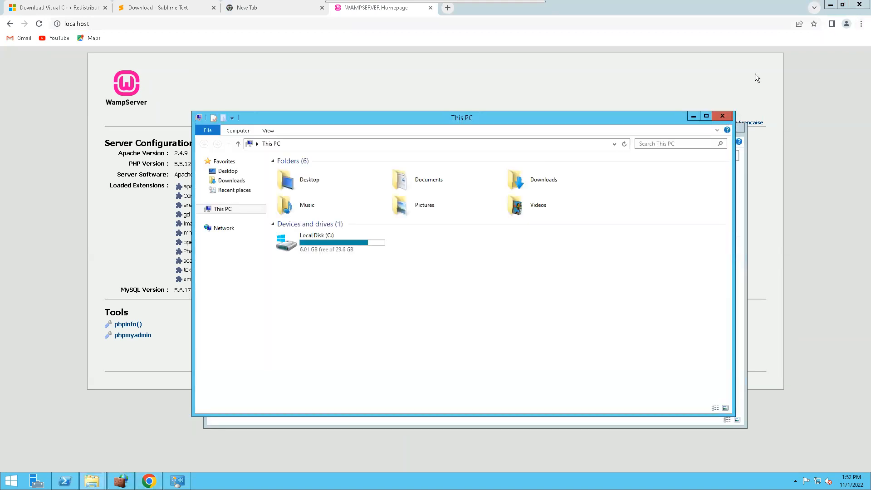
{"action": "left_click", "coordinate": [324, 236]}
{"action": "double_click", "coordinate": [324, 236]}
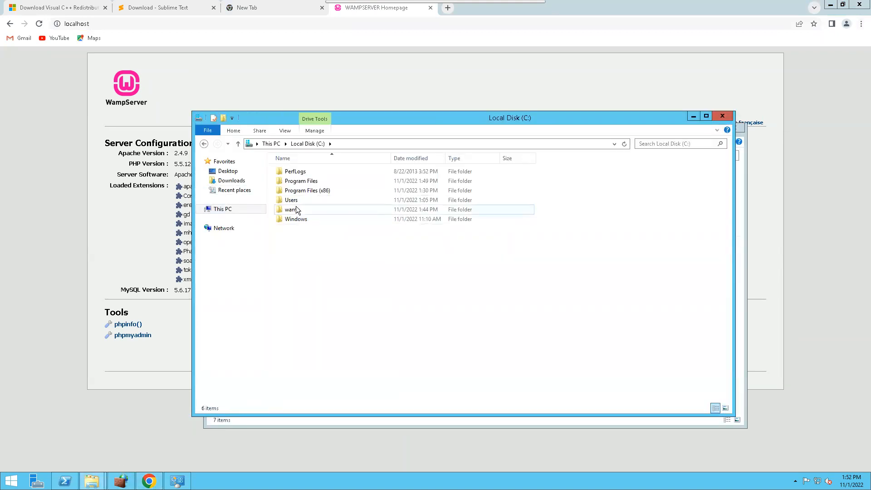
{"action": "double_click", "coordinate": [296, 206]}
{"action": "double_click", "coordinate": [297, 256]}
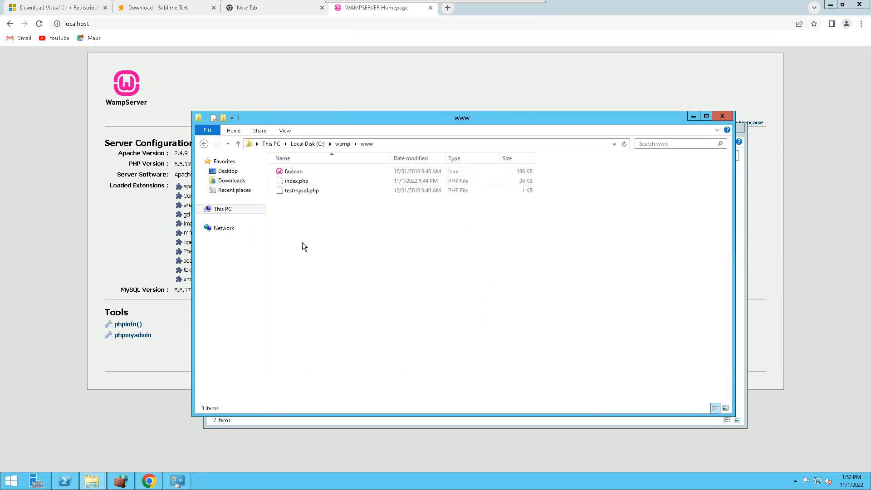
{"action": "left_click", "coordinate": [299, 181]}
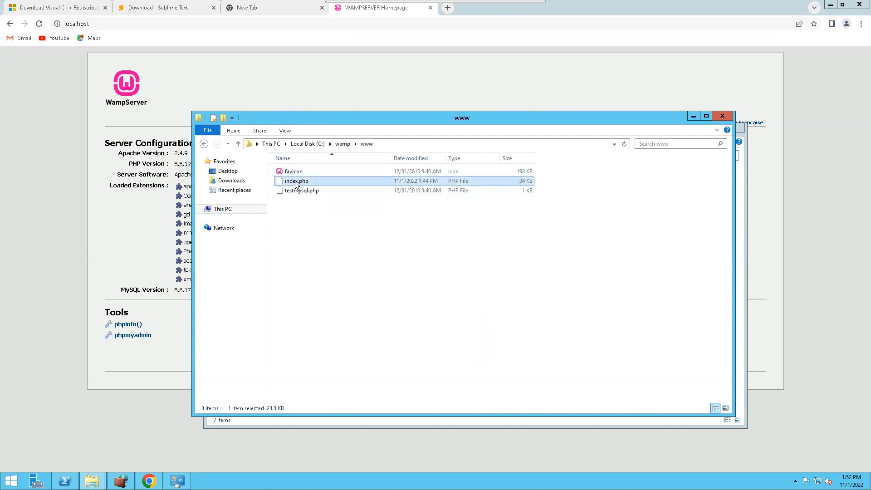
{"action": "left_click_drag", "start_coordinate": [349, 118], "coordinate": [392, 193]}
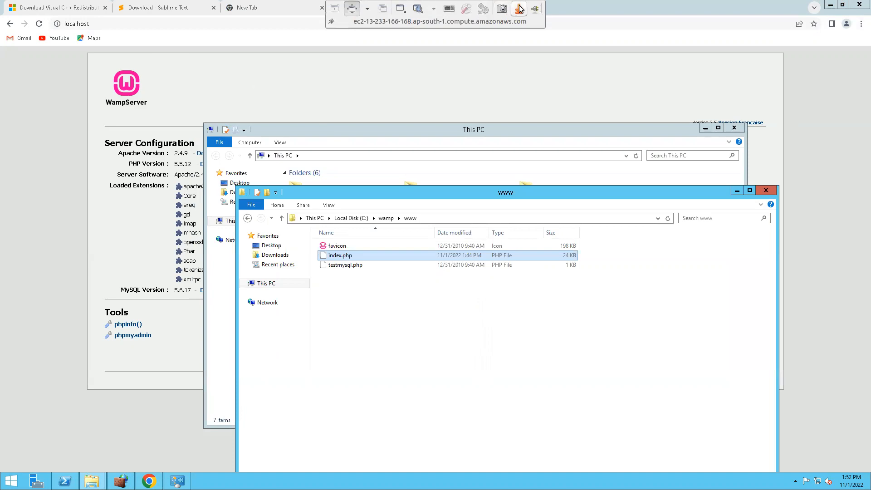
{"action": "left_click", "coordinate": [519, 8]}
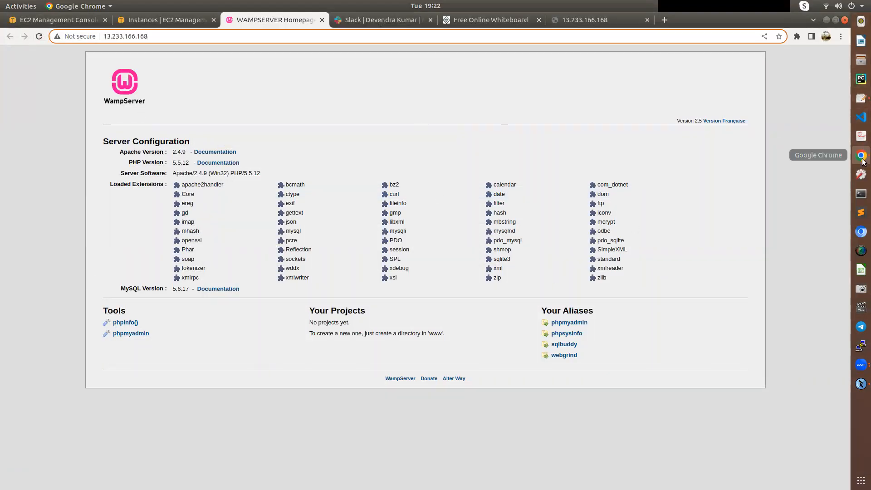
{"action": "left_click", "coordinate": [861, 384]}
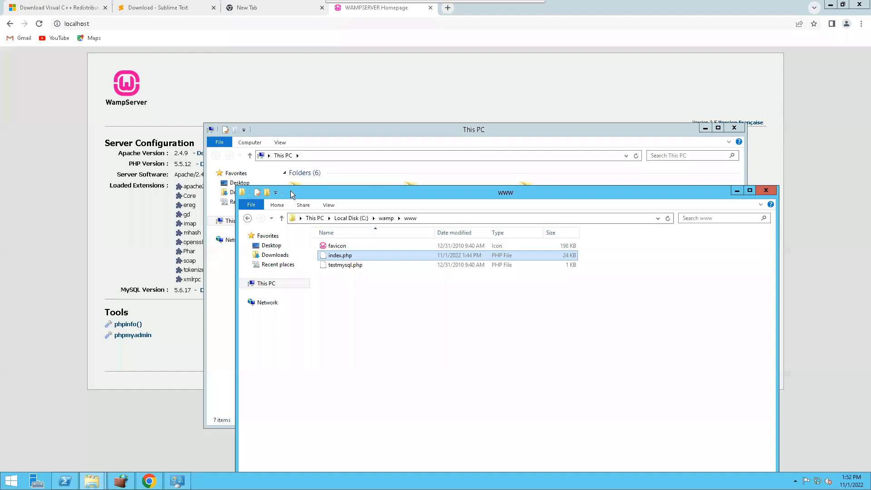
{"action": "left_click_drag", "start_coordinate": [425, 321], "coordinate": [346, 251]}
- Switch to the local Chrome browser and open drive.google.com in a new tab
{"action": "mouse_move", "coordinate": [417, 3]}
{"action": "left_click", "coordinate": [515, 11]}
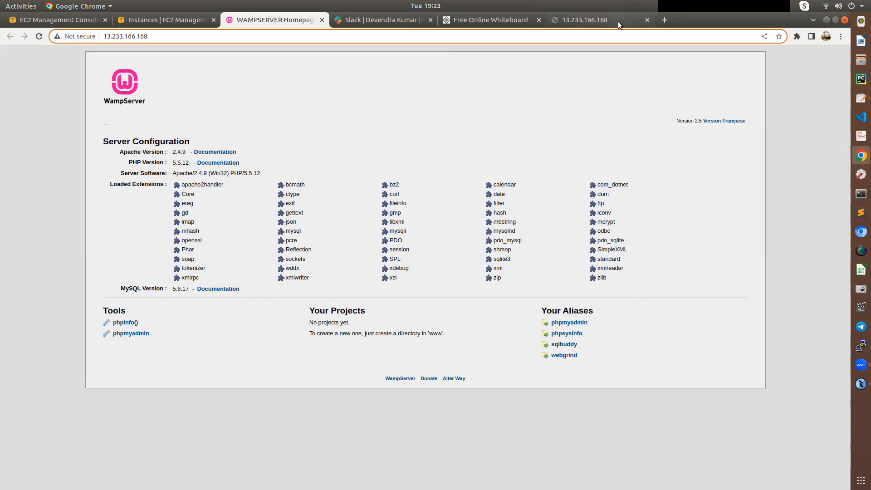
{"action": "left_click", "coordinate": [664, 20]}
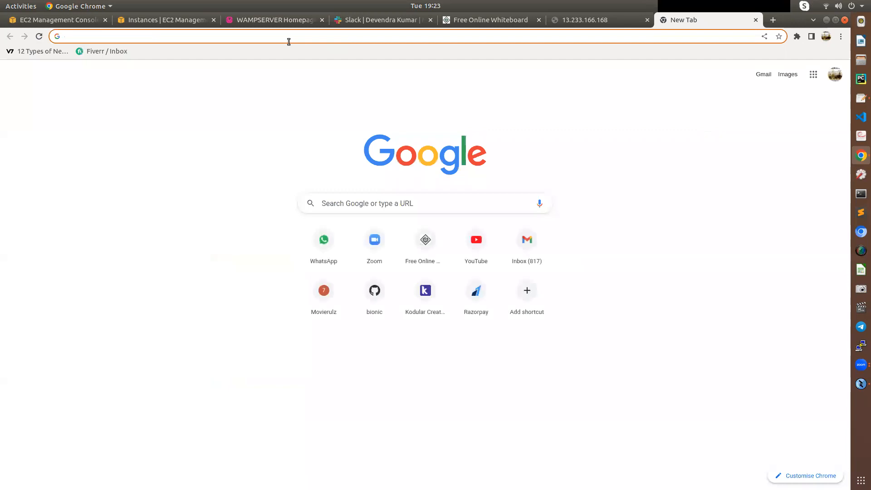
{"action": "left_click", "coordinate": [300, 40]}
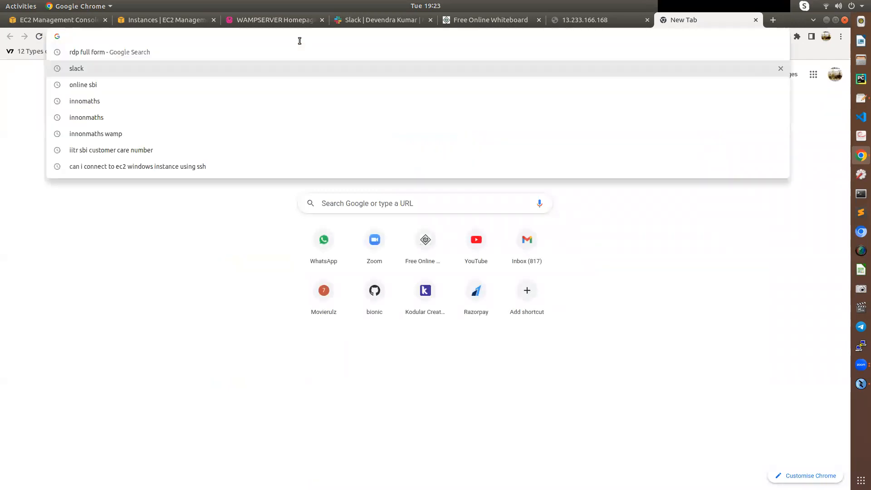
{"action": "type", "text": "drive.google.com"}
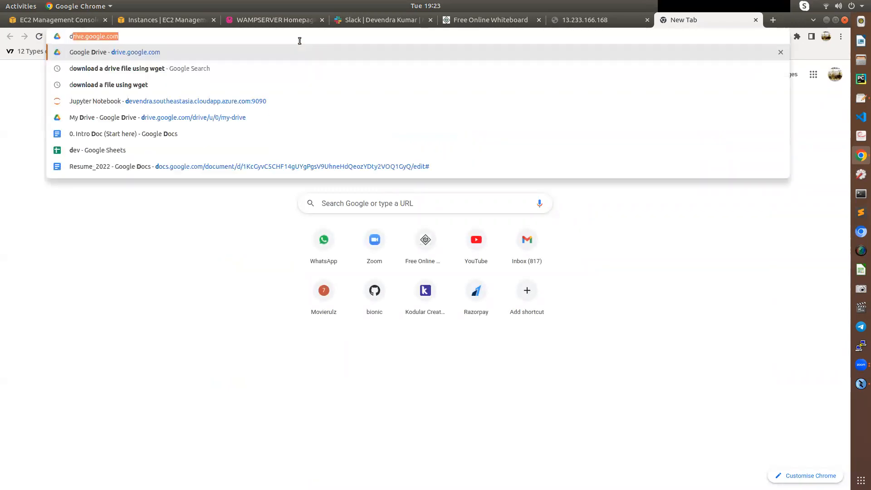
{"action": "key", "text": "Return"}
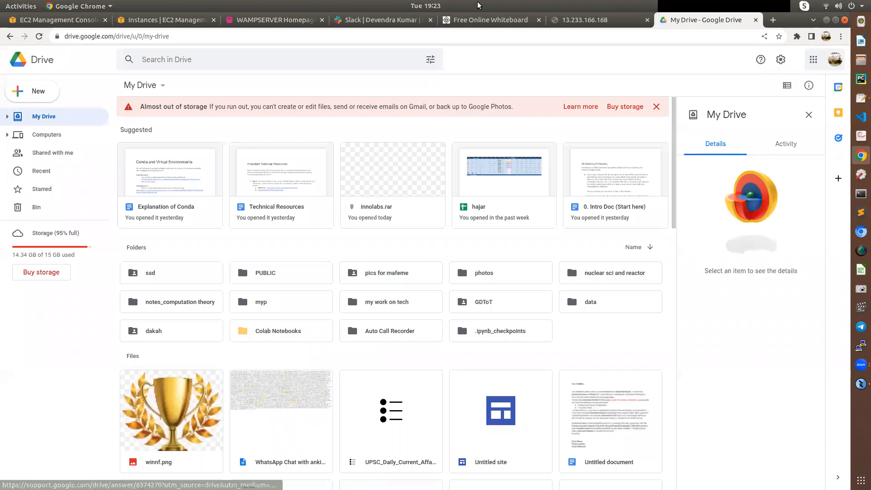
- Look through the My Drive files for the website archive, and search Drive for "vintane"
{"action": "scroll", "coordinate": [459, 355], "scroll_direction": "down", "scroll_amount": 3}
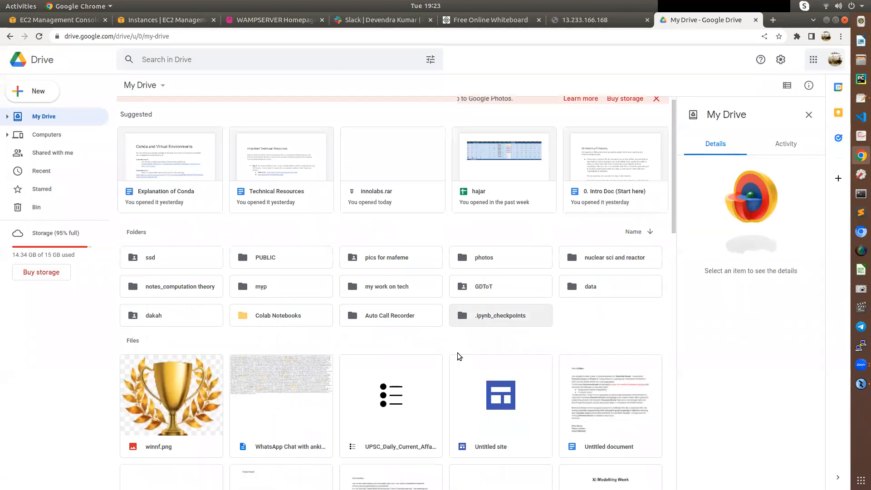
{"action": "scroll", "coordinate": [423, 367], "scroll_direction": "down", "scroll_amount": 5}
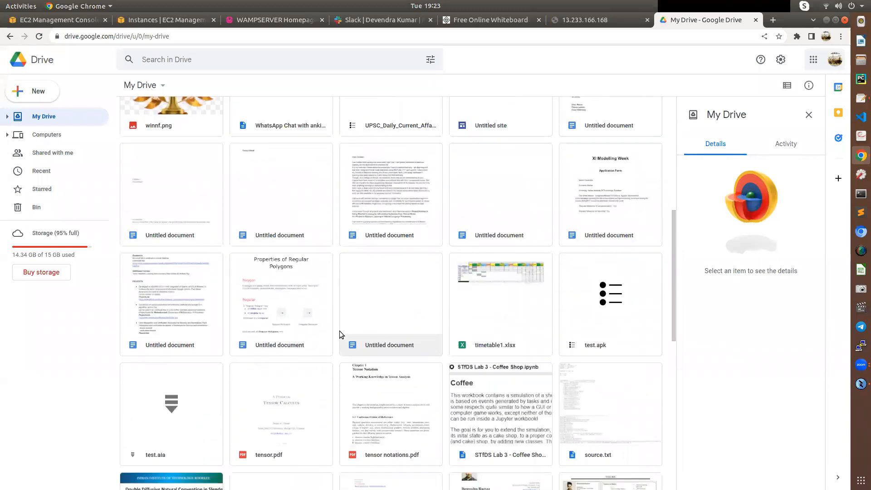
{"action": "scroll", "coordinate": [260, 293], "scroll_direction": "down", "scroll_amount": 2}
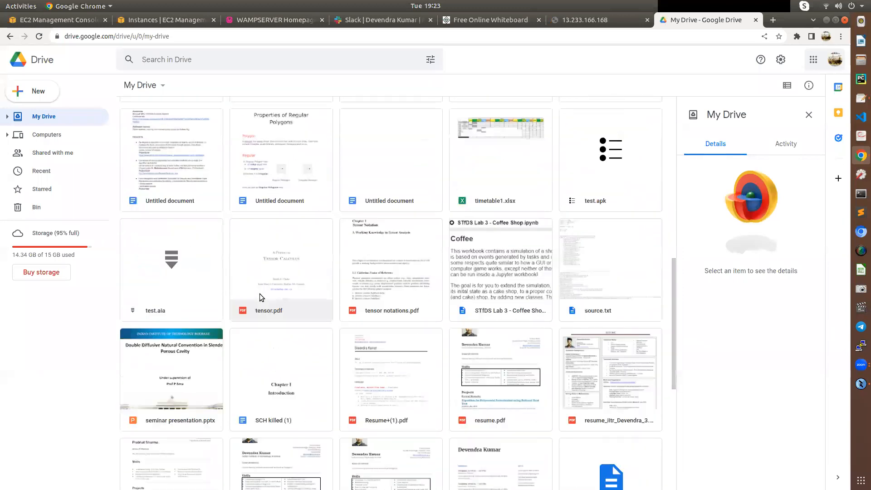
{"action": "scroll", "coordinate": [442, 254], "scroll_direction": "down", "scroll_amount": 2}
{"action": "scroll", "coordinate": [473, 174], "scroll_direction": "down", "scroll_amount": 4}
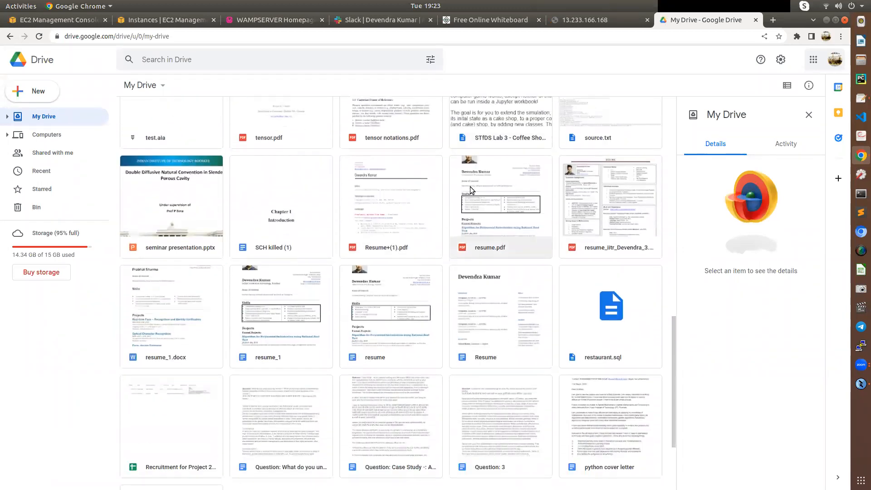
{"action": "scroll", "coordinate": [335, 225], "scroll_direction": "up", "scroll_amount": 4}
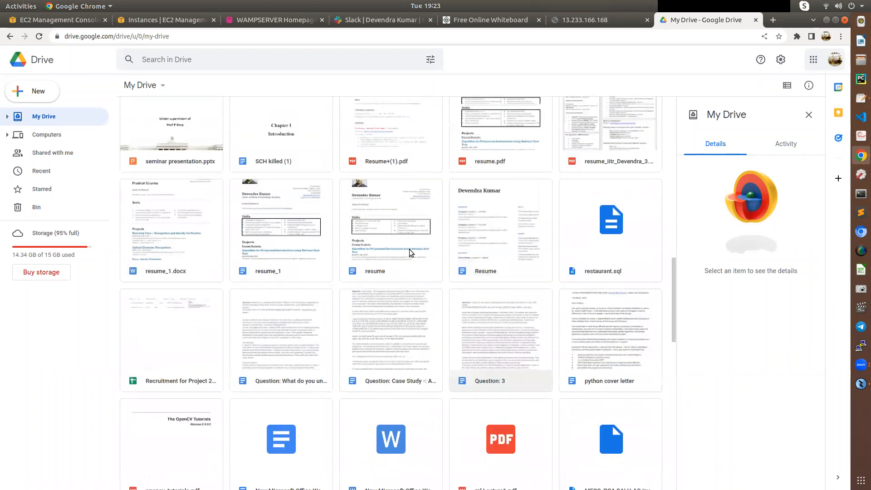
{"action": "left_click", "coordinate": [313, 55]}
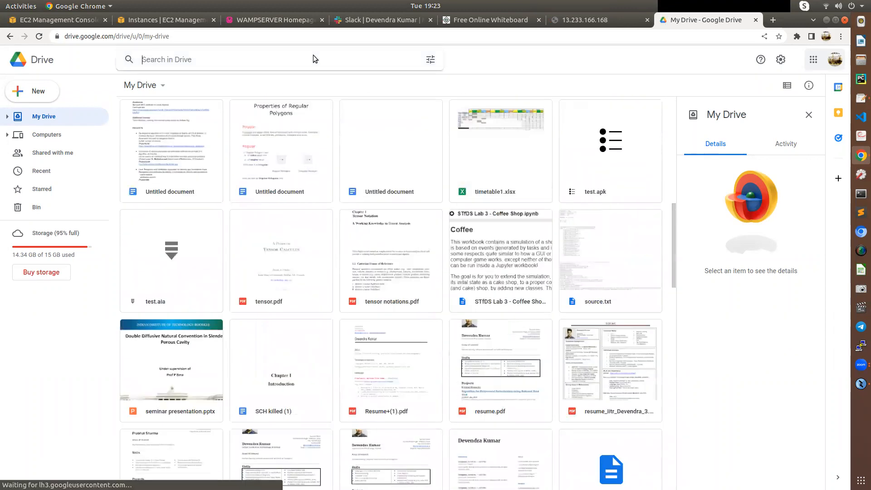
{"action": "type", "text": "asl"}
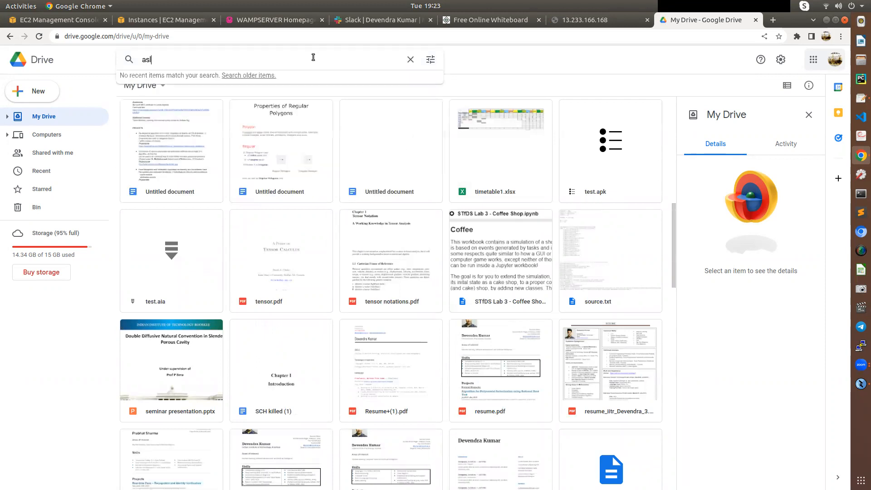
{"action": "key", "text": "BackSpace"}
{"action": "key", "text": "BackSpace"}
{"action": "key", "text": "BackSpace"}
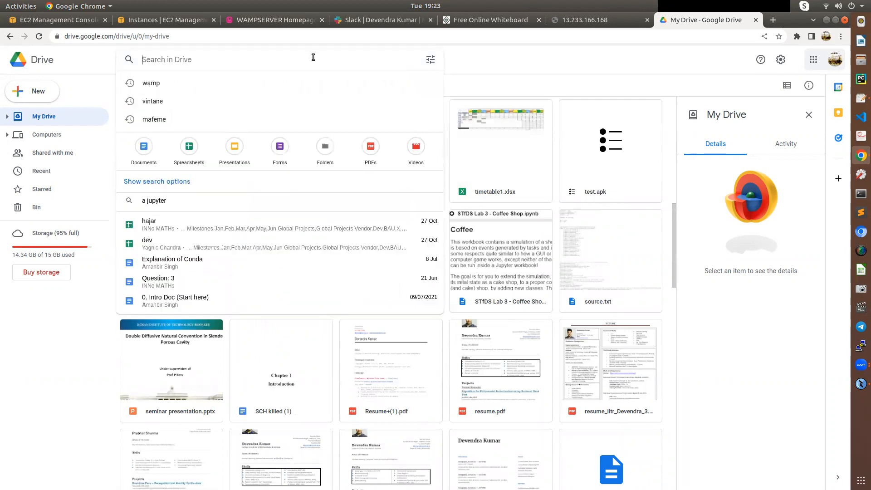
{"action": "left_click", "coordinate": [186, 105]}
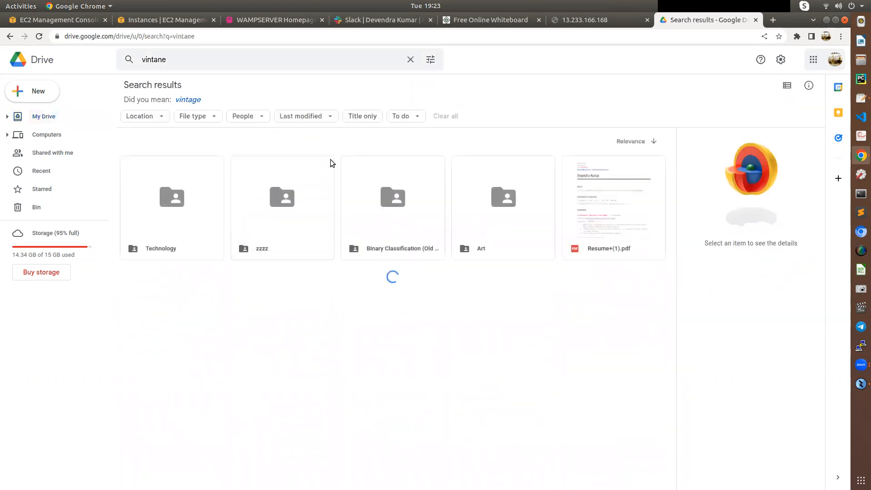
{"action": "scroll", "coordinate": [334, 209], "scroll_direction": "down", "scroll_amount": 5}
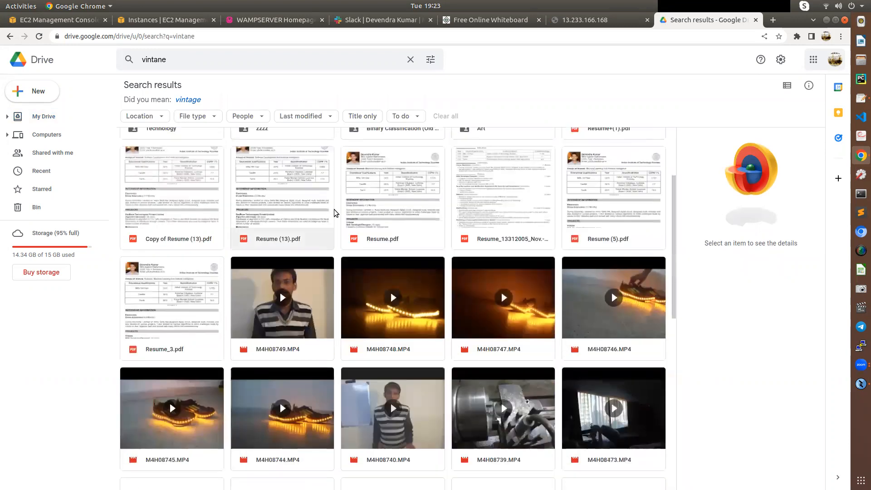
{"action": "scroll", "coordinate": [334, 208], "scroll_direction": "down", "scroll_amount": 3}
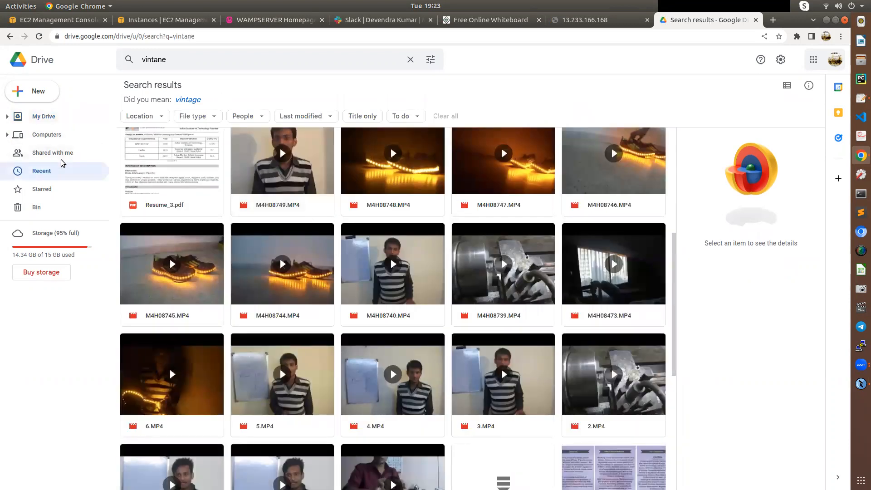
- Look through the recent Drive files for the website archive
{"action": "left_click", "coordinate": [63, 163]}
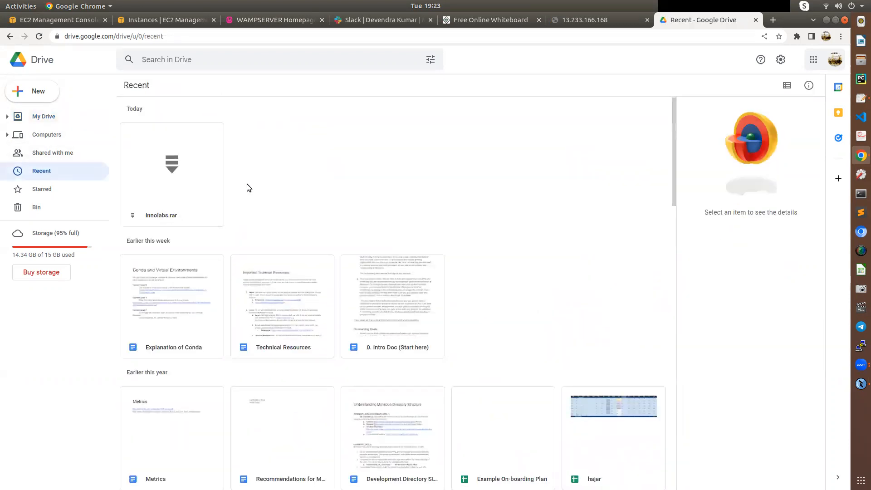
{"action": "scroll", "coordinate": [246, 186], "scroll_direction": "down", "scroll_amount": 2}
{"action": "scroll", "coordinate": [434, 170], "scroll_direction": "down", "scroll_amount": 3}
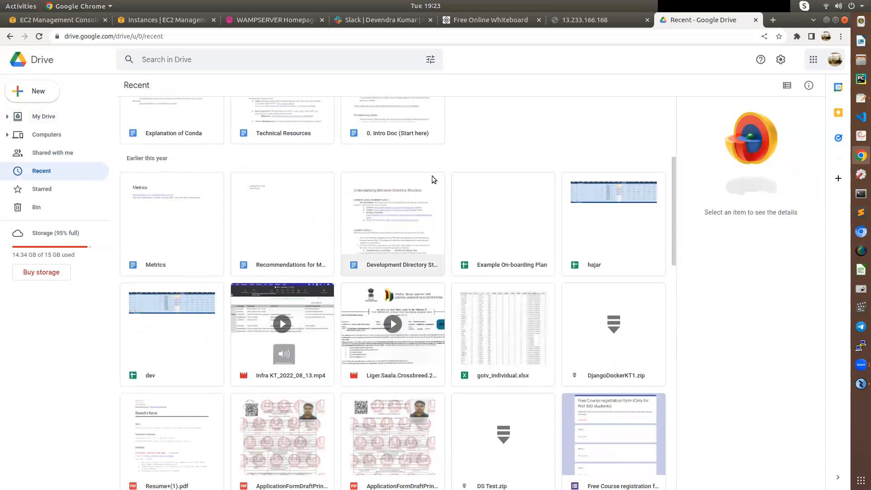
{"action": "scroll", "coordinate": [432, 175], "scroll_direction": "down", "scroll_amount": 4}
{"action": "scroll", "coordinate": [432, 180], "scroll_direction": "up", "scroll_amount": 8}
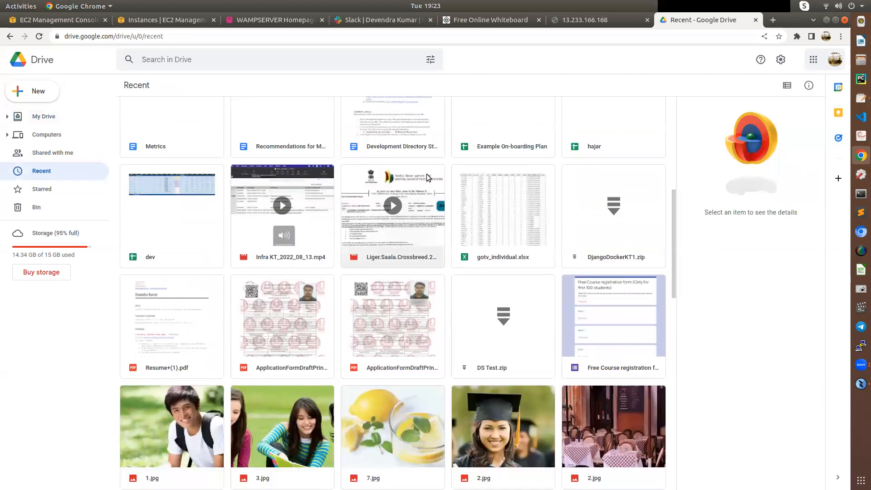
{"action": "scroll", "coordinate": [357, 195], "scroll_direction": "up", "scroll_amount": 1}
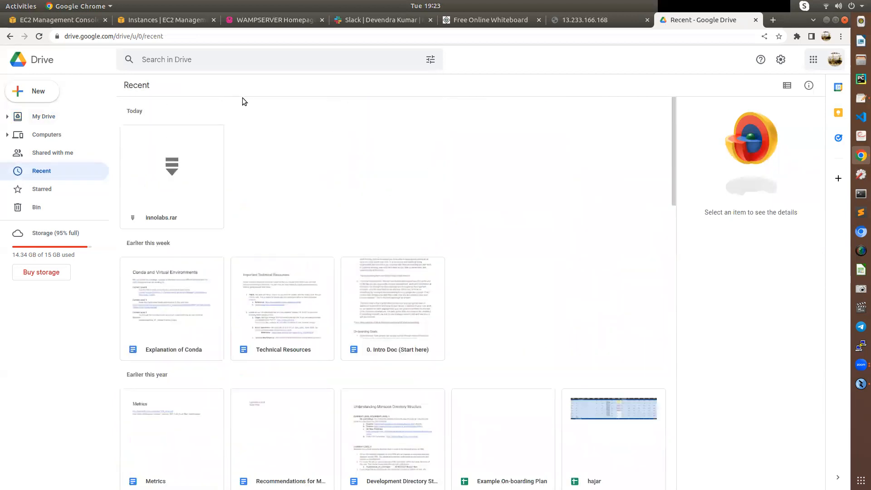
- Search Google Drive for "asl"
{"action": "left_click", "coordinate": [246, 57]}
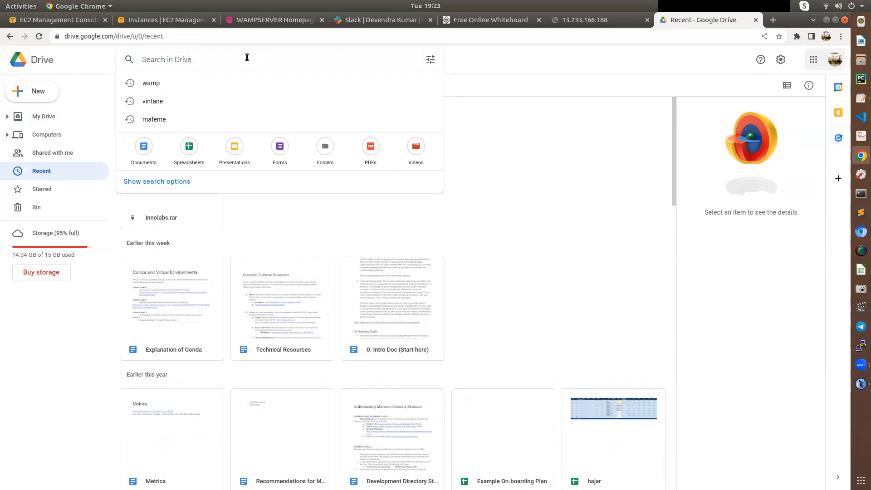
{"action": "type", "text": "a"}
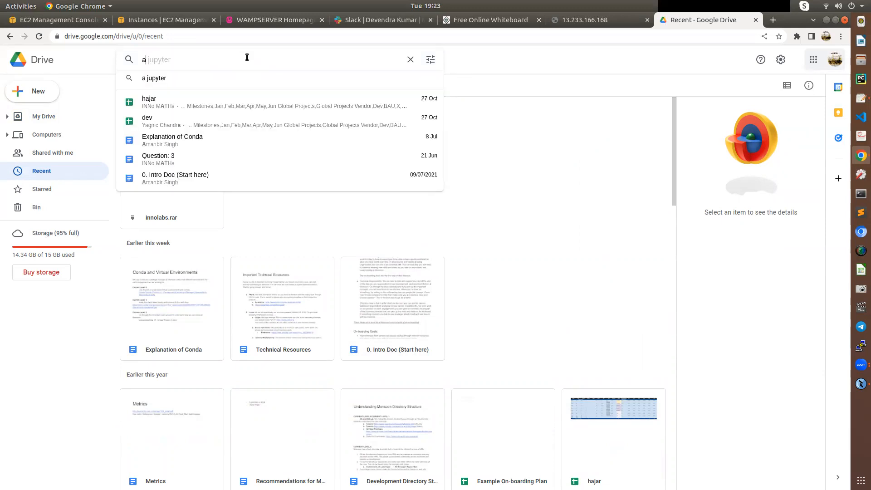
{"action": "type", "text": "sl"}
{"action": "key", "text": "Return"}
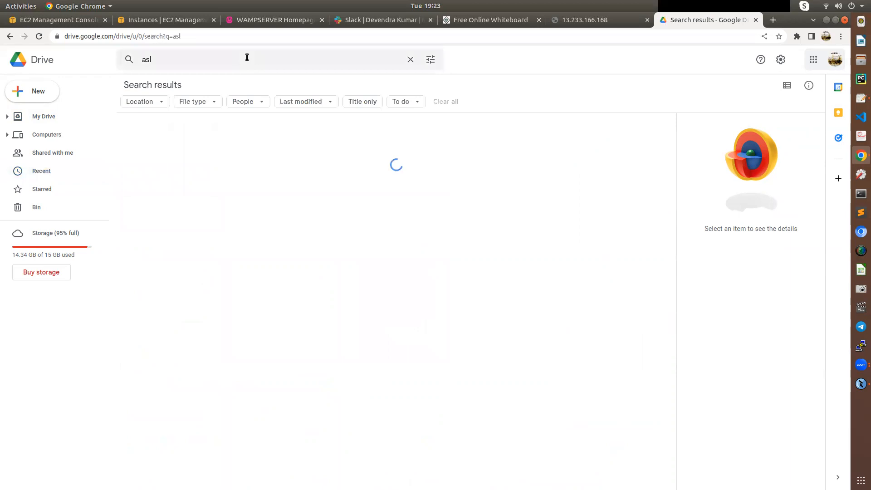
{"action": "left_click", "coordinate": [225, 59]}
{"action": "double_click", "coordinate": [143, 61]}
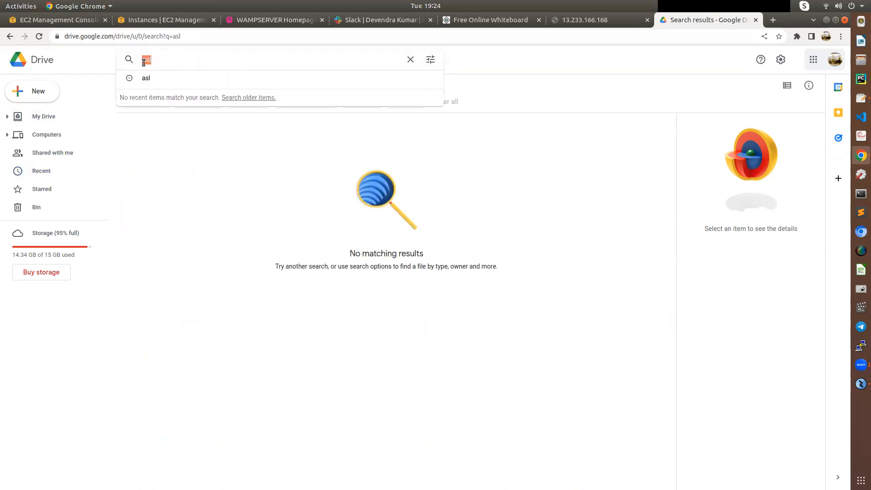
- Return to My Drive, open the PUBLIC folder and find the bckvin.rar archive
{"action": "left_click", "coordinate": [40, 134]}
{"action": "left_click", "coordinate": [45, 117]}
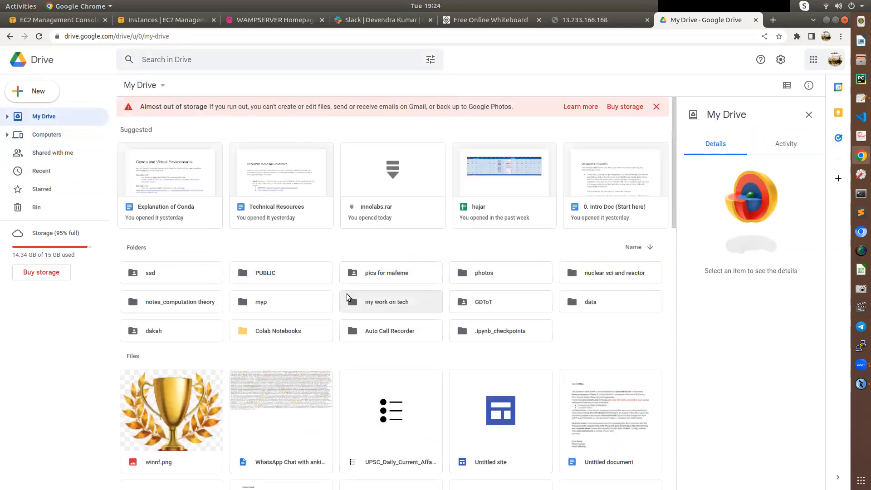
{"action": "left_click", "coordinate": [282, 274]}
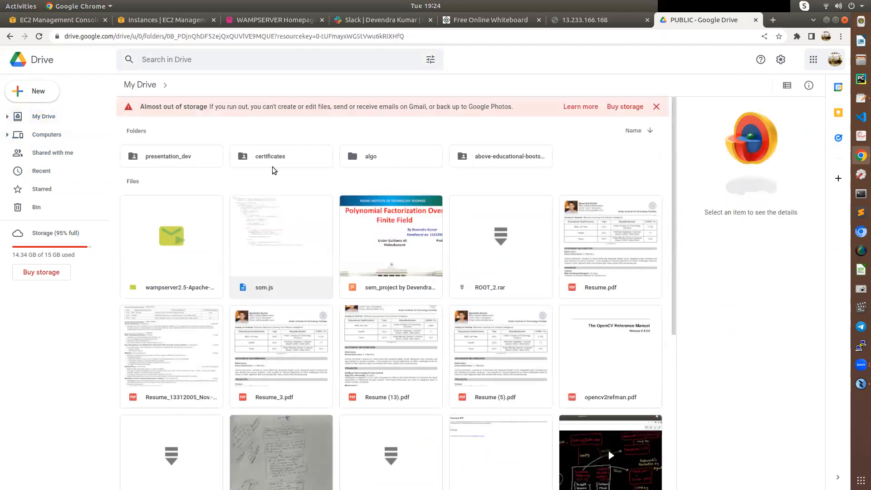
{"action": "scroll", "coordinate": [419, 299], "scroll_direction": "down", "scroll_amount": 2}
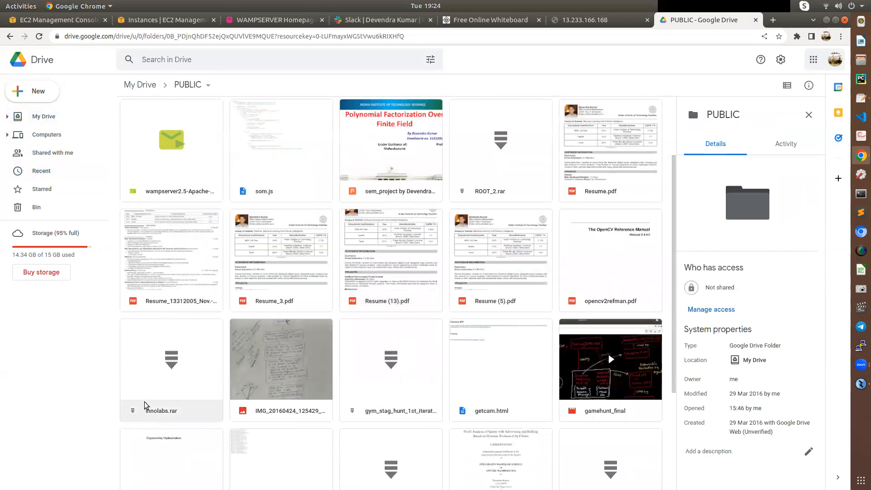
{"action": "scroll", "coordinate": [473, 239], "scroll_direction": "down", "scroll_amount": 4}
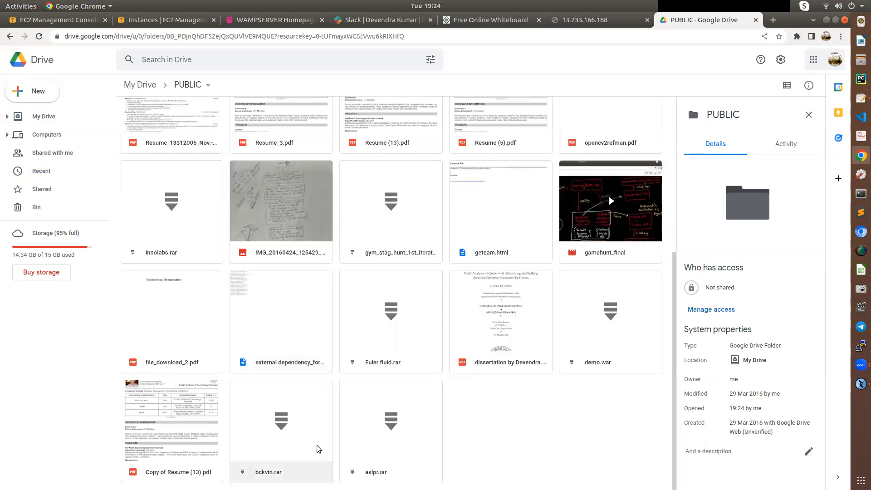
- Copy the sharing link of bckvin.rar and close the sharing dialog
{"action": "right_click", "coordinate": [299, 441]}
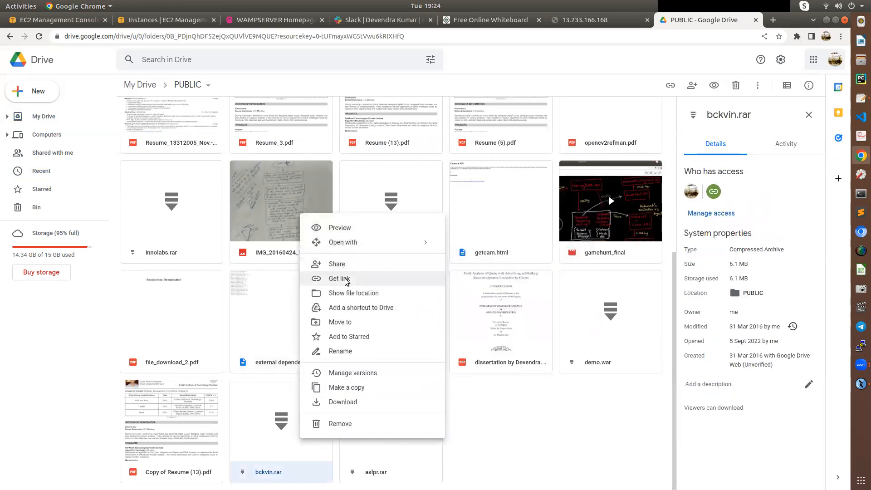
{"action": "left_click", "coordinate": [344, 278]}
{"action": "left_click", "coordinate": [346, 354]}
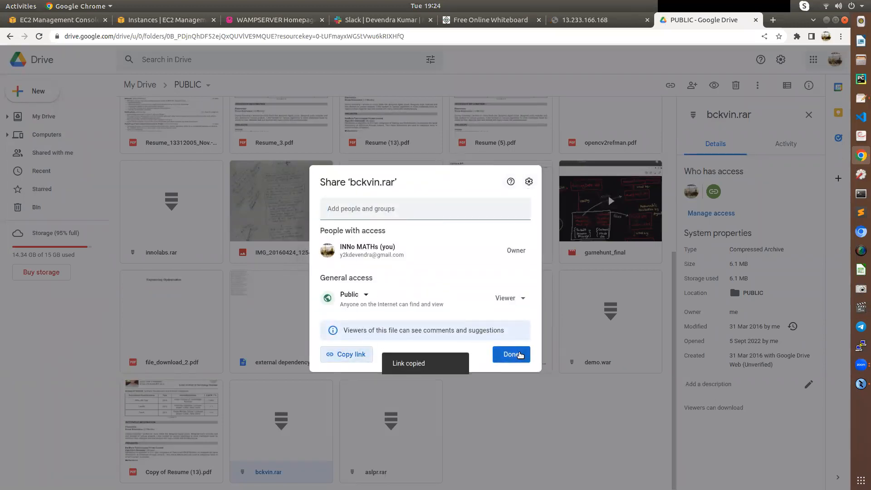
{"action": "left_click", "coordinate": [520, 353]}
- Switch to the remote desktop and open the copied Drive link in its Chrome browser, replacing the localhost page
{"action": "left_click", "coordinate": [860, 383]}
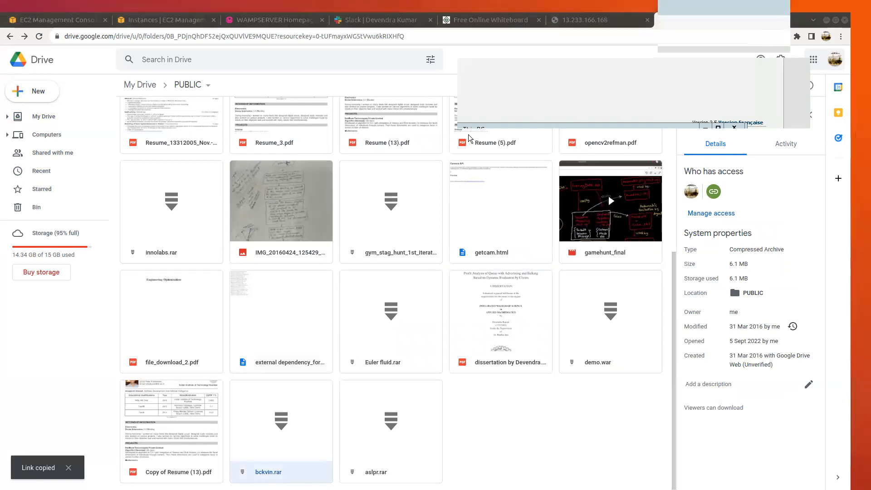
{"action": "left_click", "coordinate": [406, 23]}
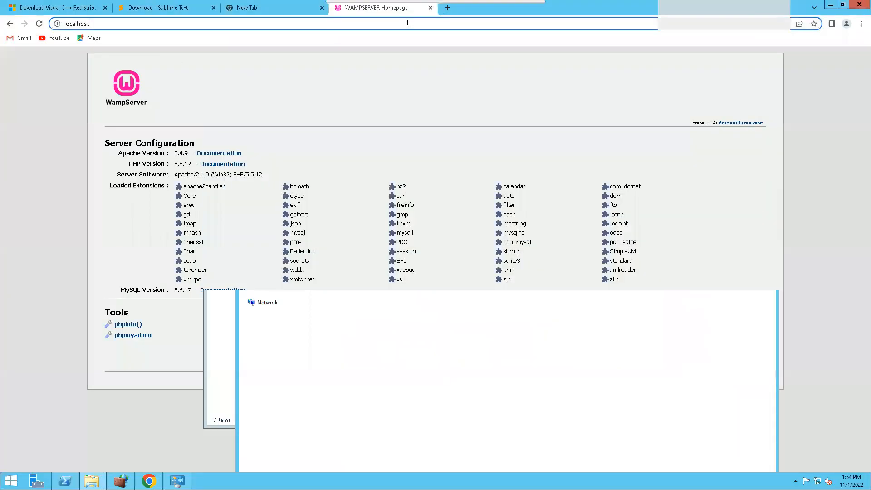
{"action": "right_click", "coordinate": [394, 24]}
{"action": "double_click", "coordinate": [246, 19]}
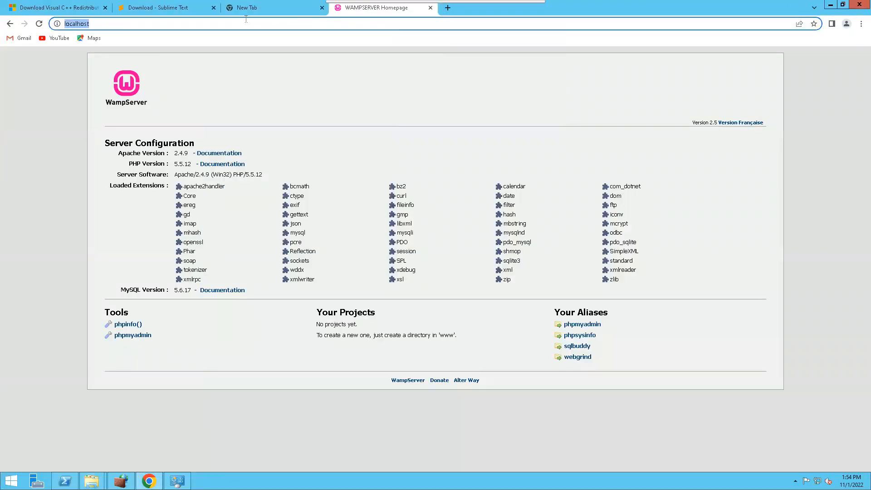
{"action": "right_click", "coordinate": [242, 22]}
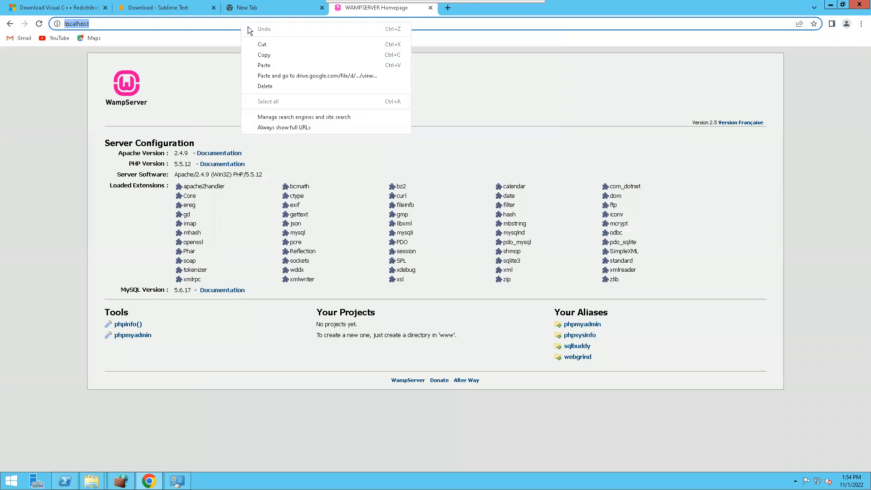
{"action": "left_click", "coordinate": [281, 75]}
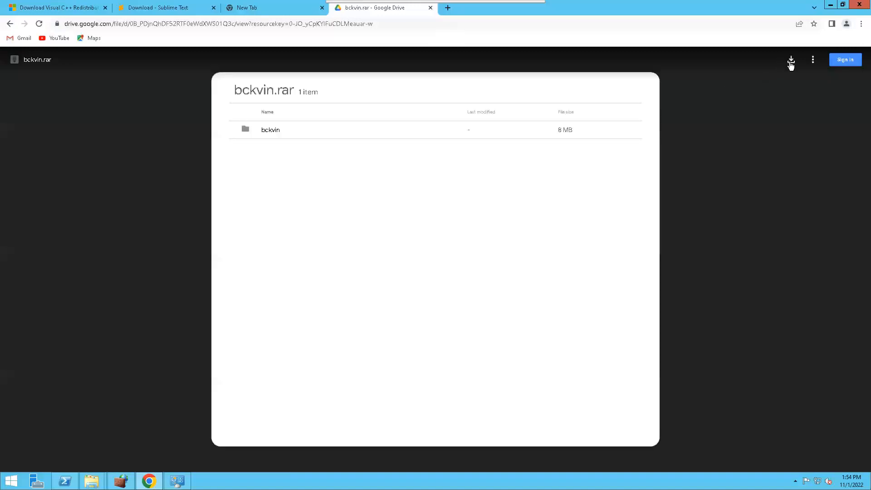
- Download bckvin.rar from Google Drive and try to open it, dismissing the choice of apps
{"action": "left_click", "coordinate": [790, 61]}
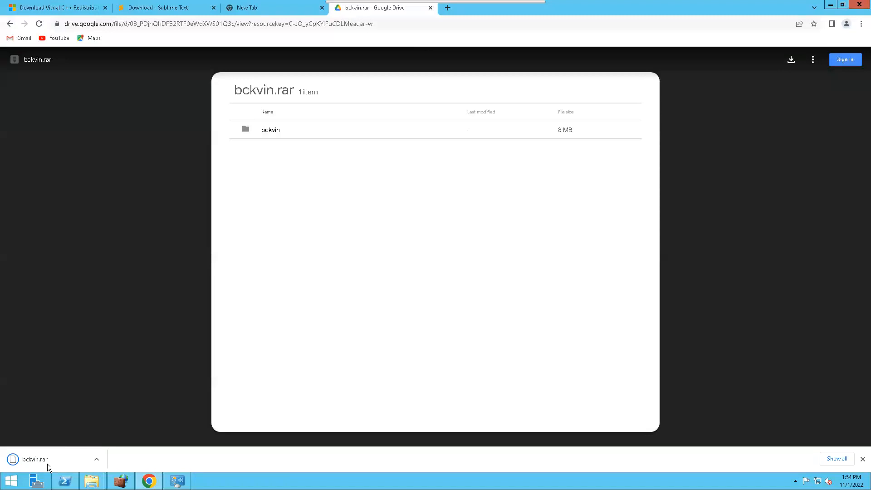
{"action": "left_click", "coordinate": [72, 451]}
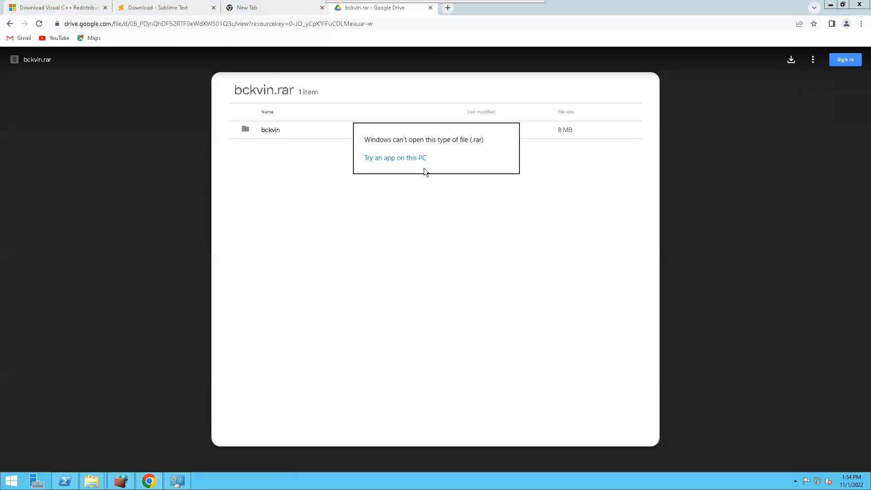
{"action": "left_click", "coordinate": [423, 159]}
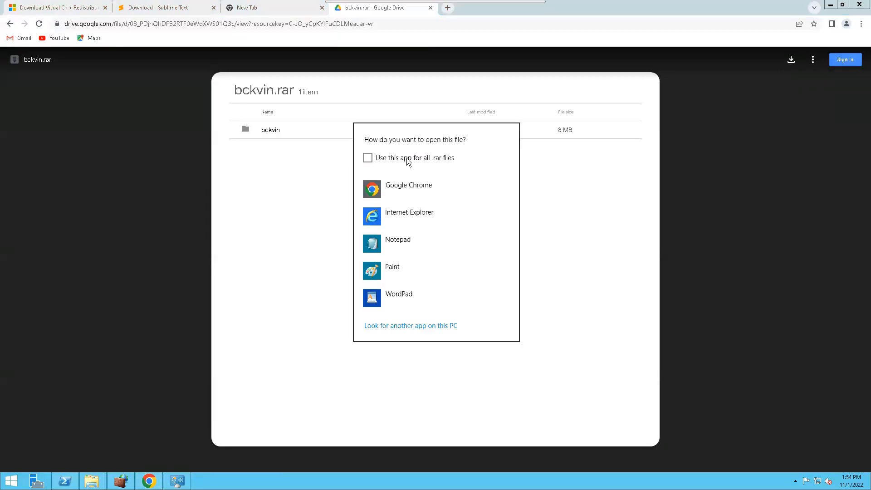
{"action": "left_click", "coordinate": [468, 387]}
- Search the web for "winrar" in the empty browser tab
{"action": "left_click", "coordinate": [280, 12]}
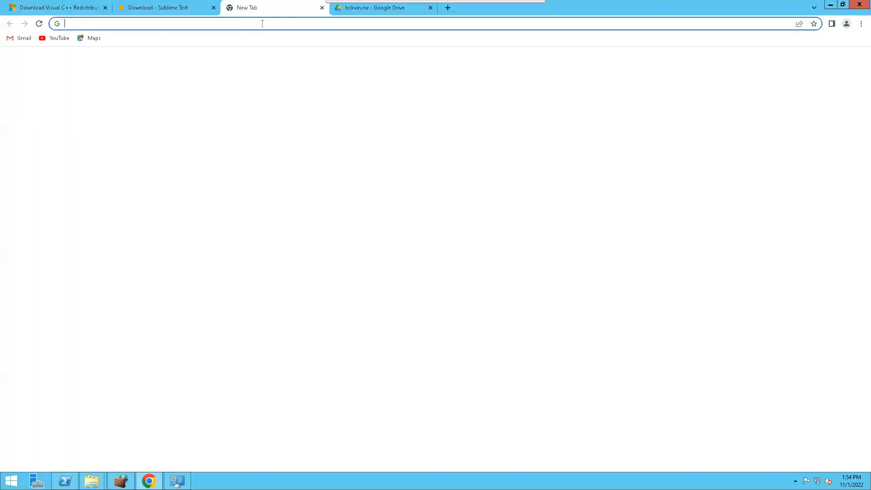
{"action": "type", "text": "w"}
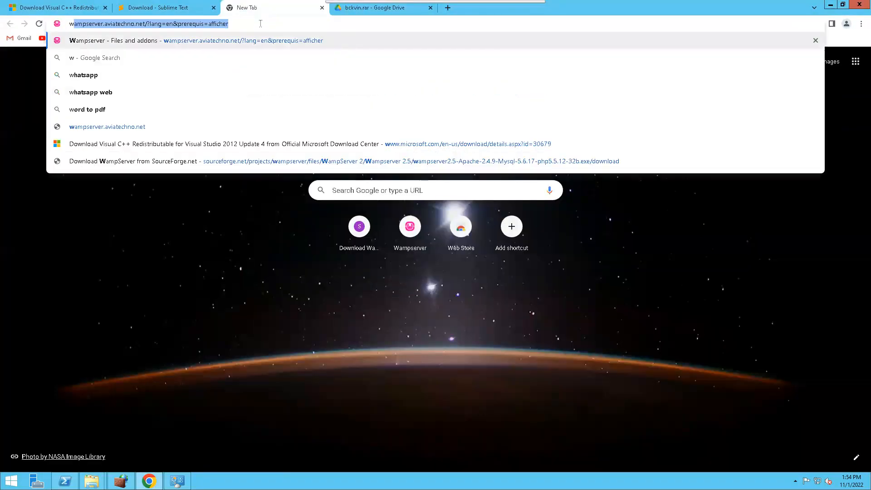
{"action": "type", "text": "inrar"}
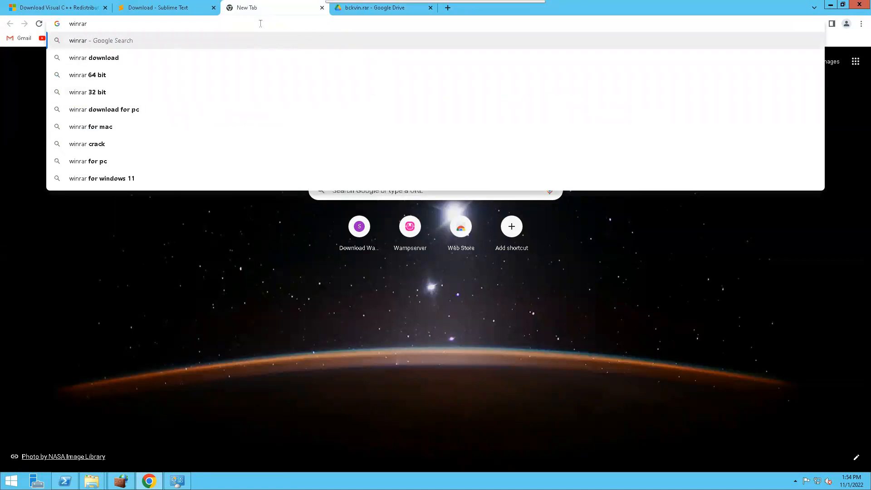
{"action": "key", "text": "Return"}
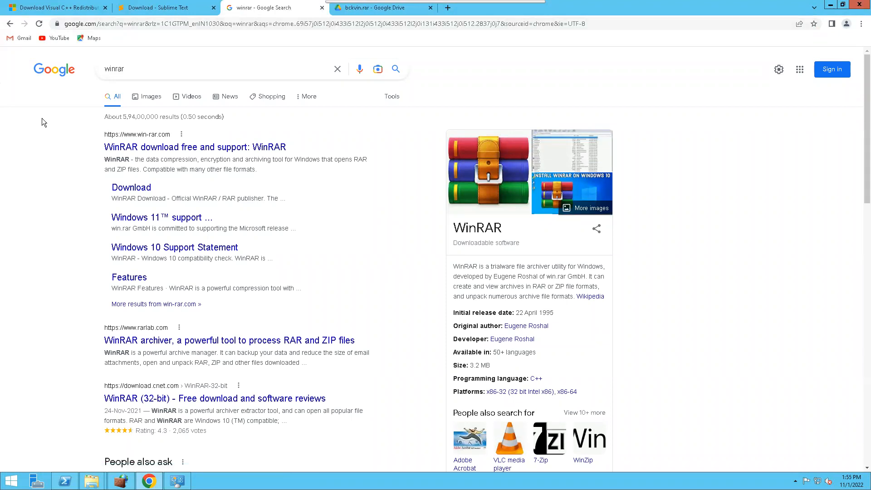
- Review the versions offered on WinRAR's download page and return to the search results
{"action": "left_click", "coordinate": [129, 190]}
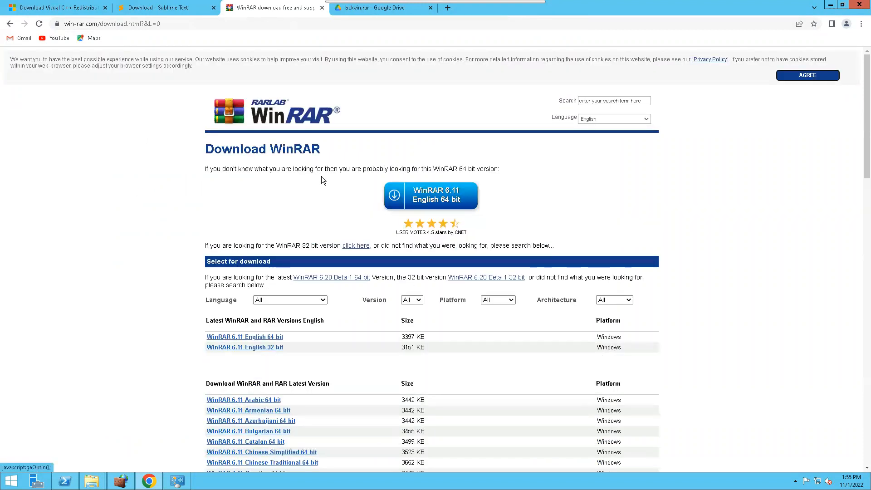
{"action": "scroll", "coordinate": [127, 120], "scroll_direction": "down", "scroll_amount": 3}
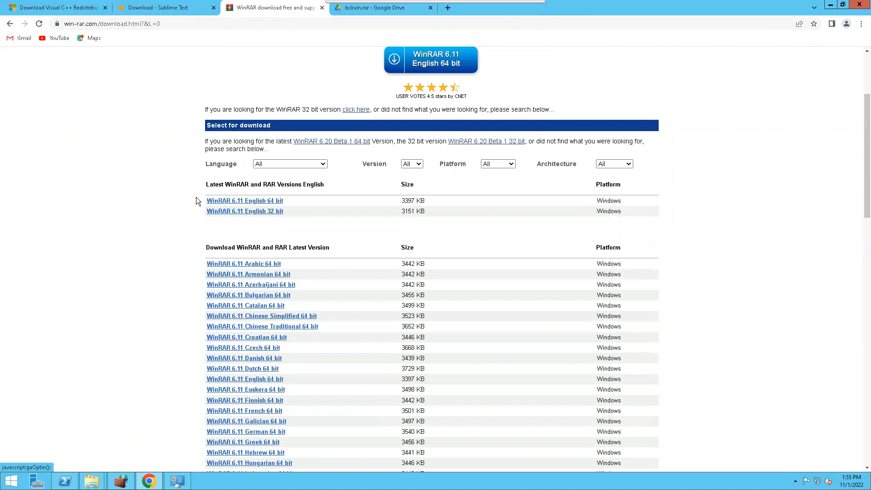
{"action": "scroll", "coordinate": [449, 117], "scroll_direction": "up", "scroll_amount": 3}
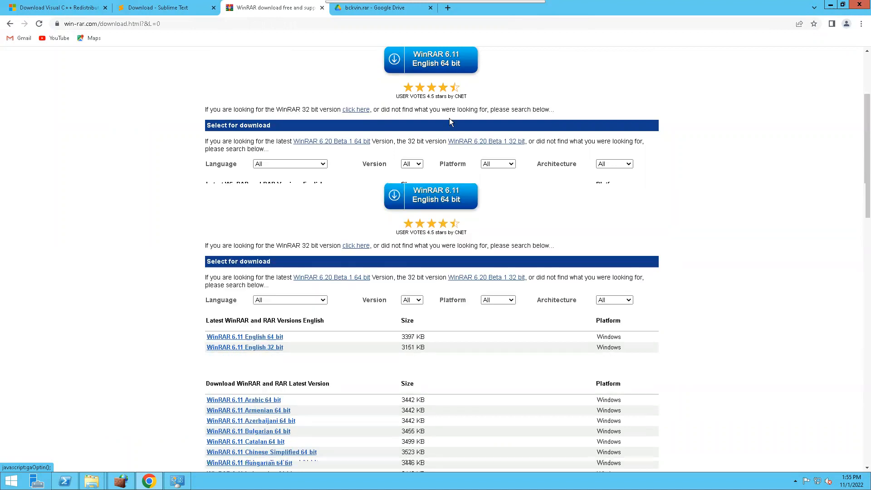
{"action": "left_click_drag", "start_coordinate": [514, 11], "coordinate": [548, 66]}
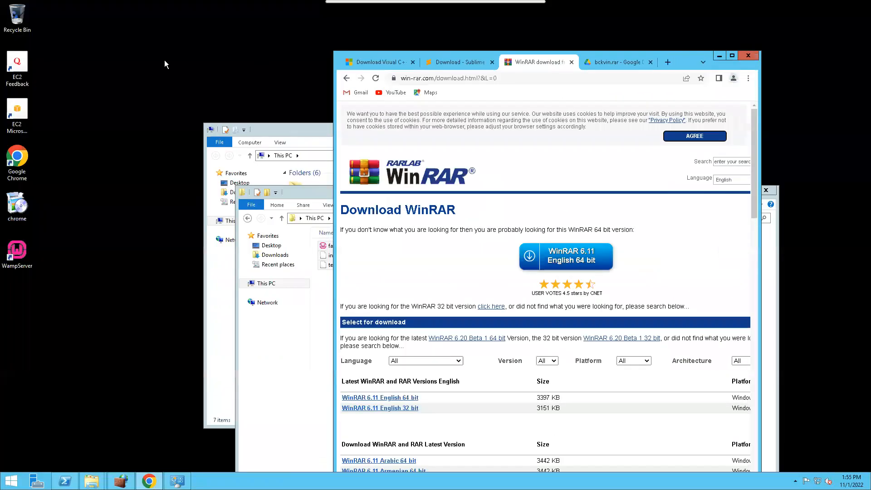
{"action": "left_click", "coordinate": [347, 79]}
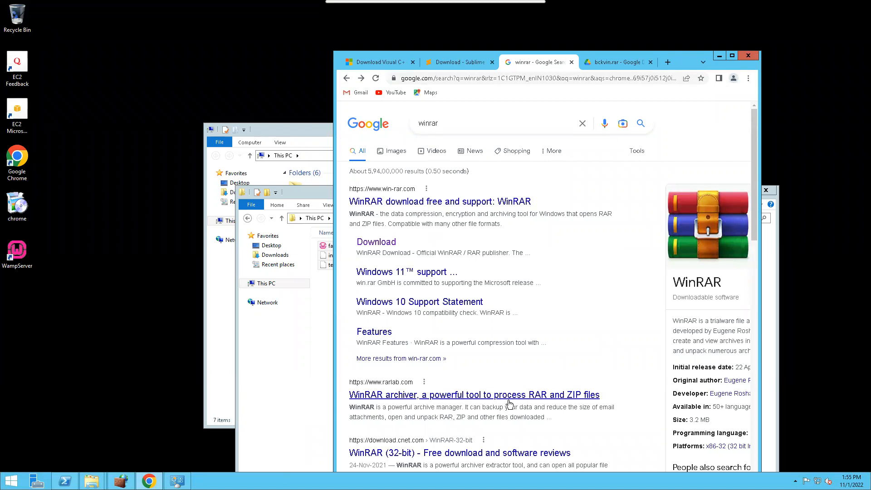
- Download the WinRAR installer from the main win-rar.com page, closing the site's pop-up, and maximize the browser window
{"action": "left_click", "coordinate": [460, 203]}
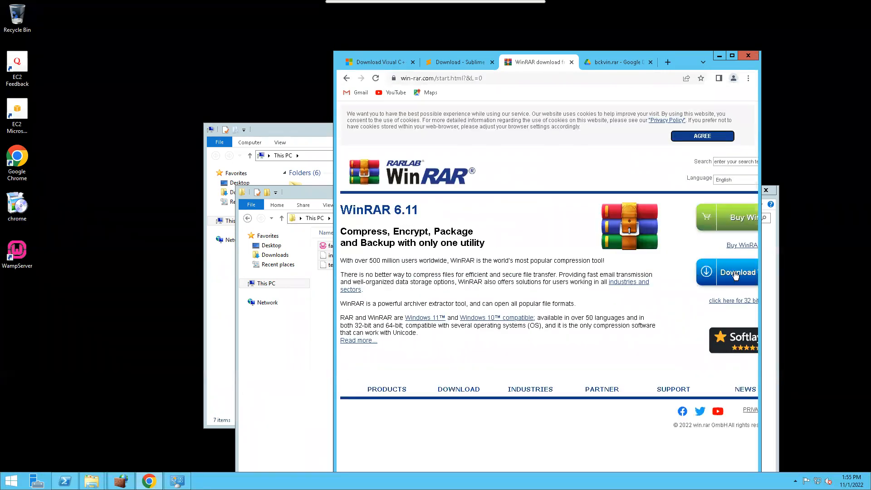
{"action": "left_click", "coordinate": [725, 271]}
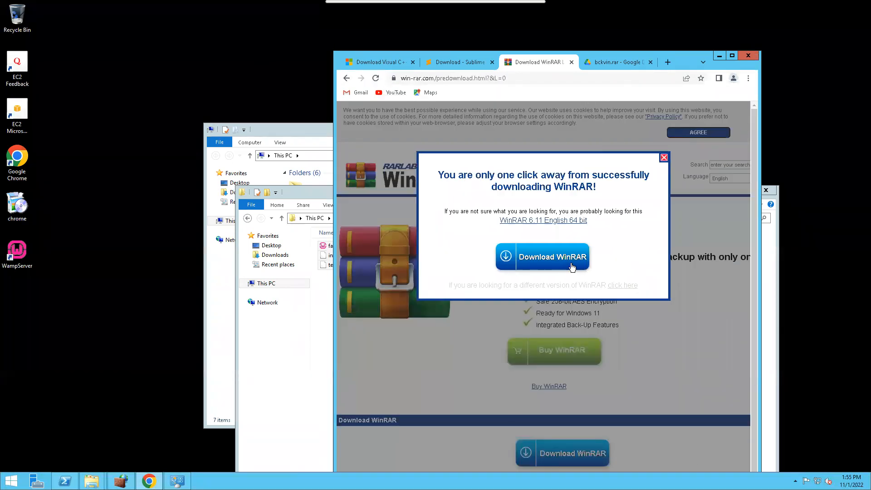
{"action": "left_click", "coordinate": [663, 157]}
{"action": "left_click", "coordinate": [568, 453]}
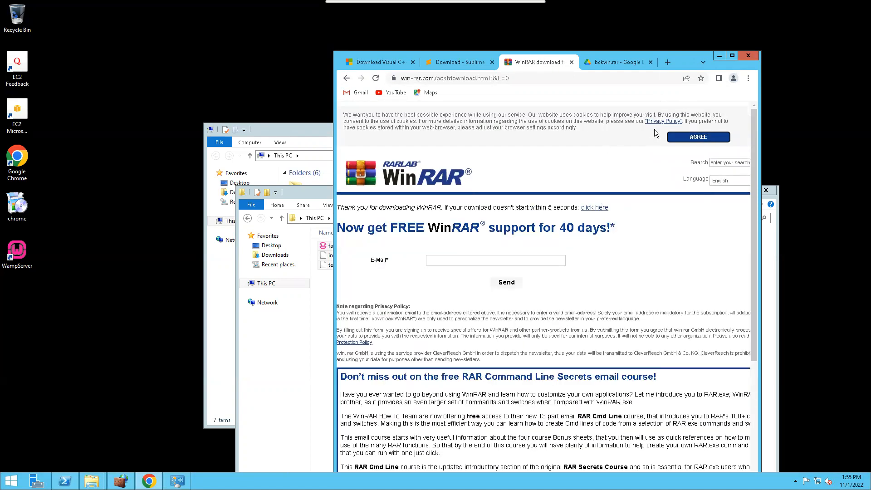
{"action": "left_click", "coordinate": [731, 55]}
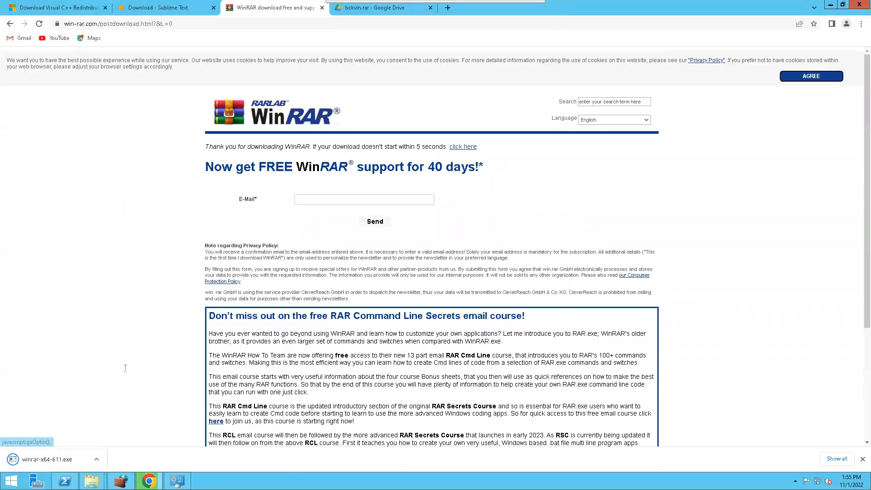
- Install WinRAR from winrar-x64-611.exe with the default destination folder and file associations, and close its program folder
{"action": "left_click", "coordinate": [28, 459]}
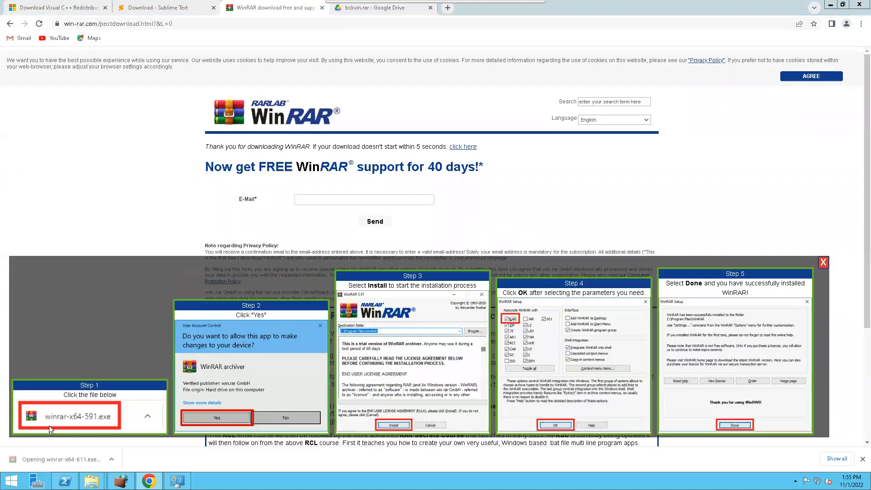
{"action": "left_click", "coordinate": [457, 243]}
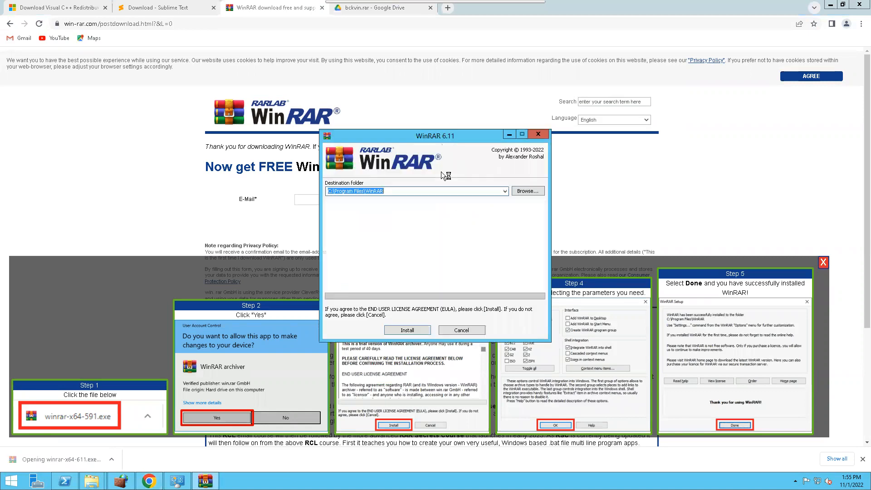
{"action": "left_click", "coordinate": [418, 330]}
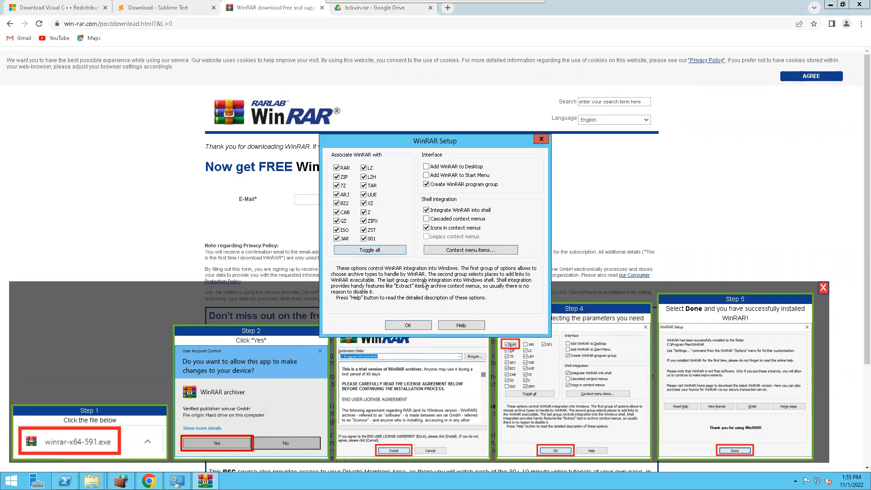
{"action": "left_click", "coordinate": [423, 324]}
{"action": "left_click", "coordinate": [434, 326]}
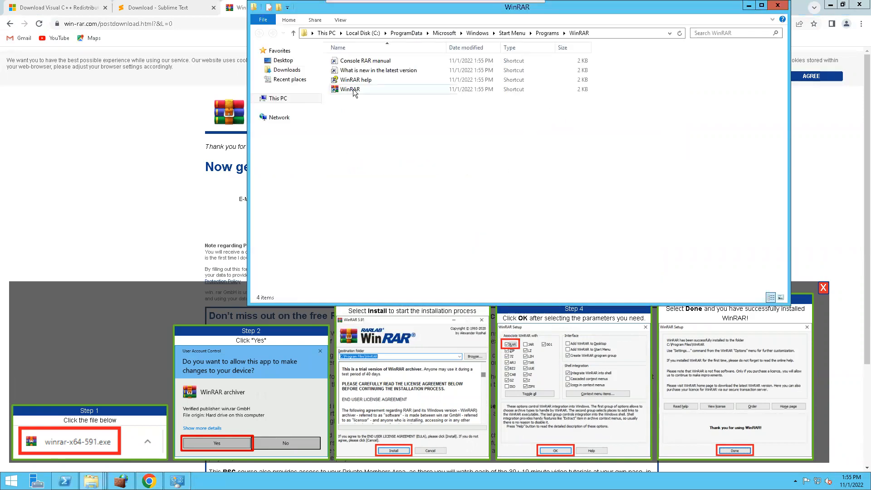
{"action": "left_click", "coordinate": [778, 5]}
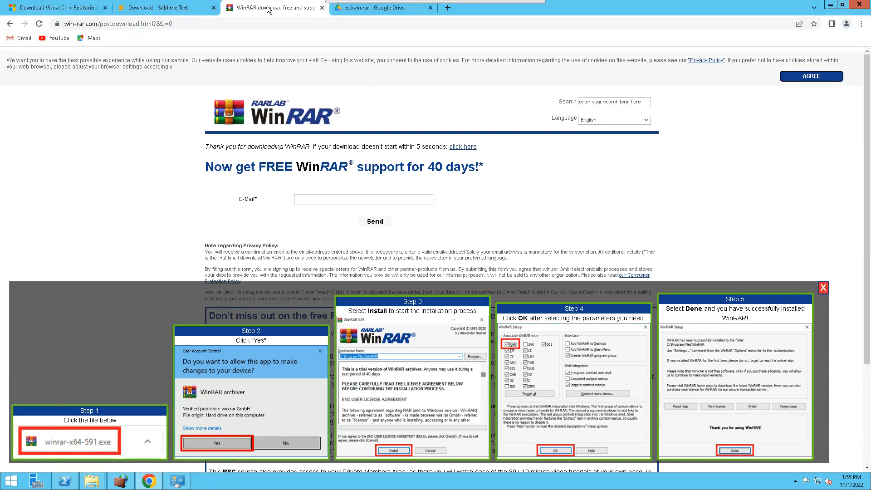
- Open the bckvin archive from the Downloads folder in WinRAR and dismiss the evaluation notice
{"action": "left_click", "coordinate": [354, 9]}
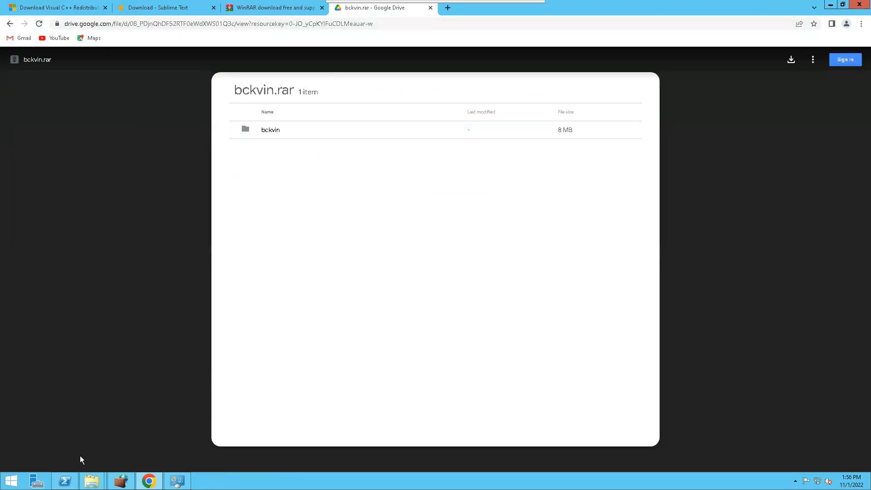
{"action": "left_click", "coordinate": [92, 480]}
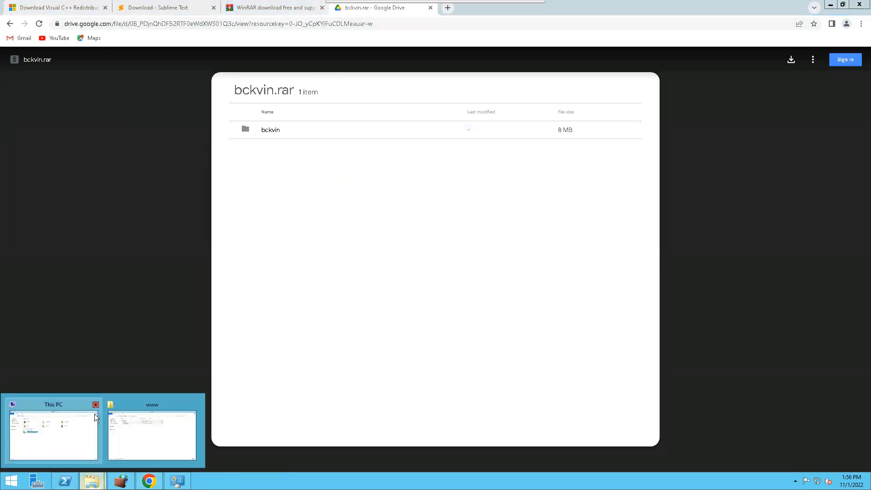
{"action": "left_click", "coordinate": [70, 429]}
{"action": "left_click", "coordinate": [243, 194]}
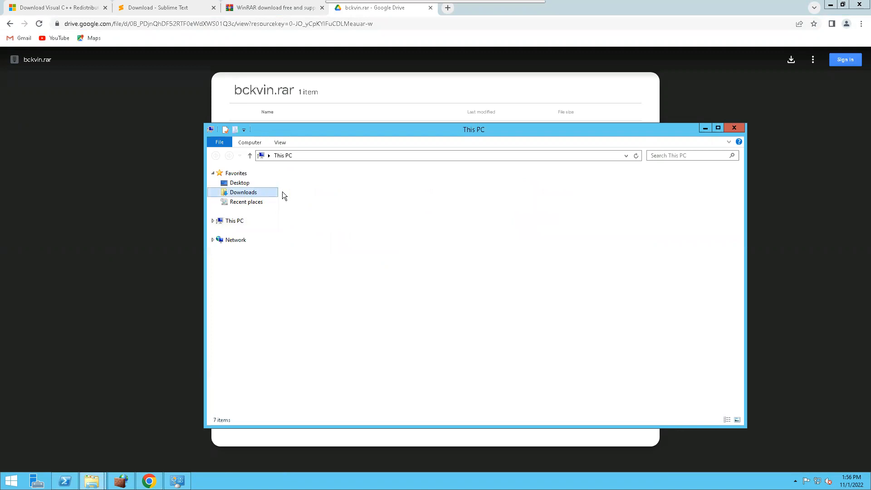
{"action": "left_click", "coordinate": [308, 184]}
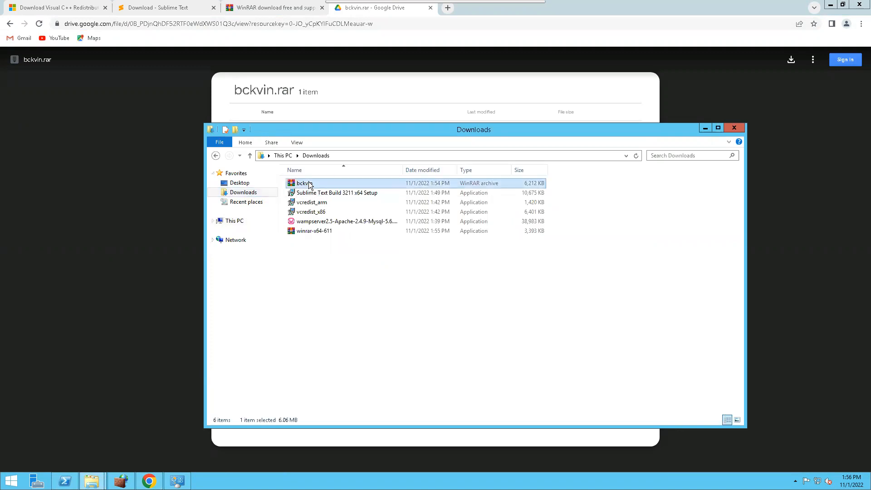
{"action": "double_click", "coordinate": [304, 183]}
{"action": "left_click", "coordinate": [470, 247]}
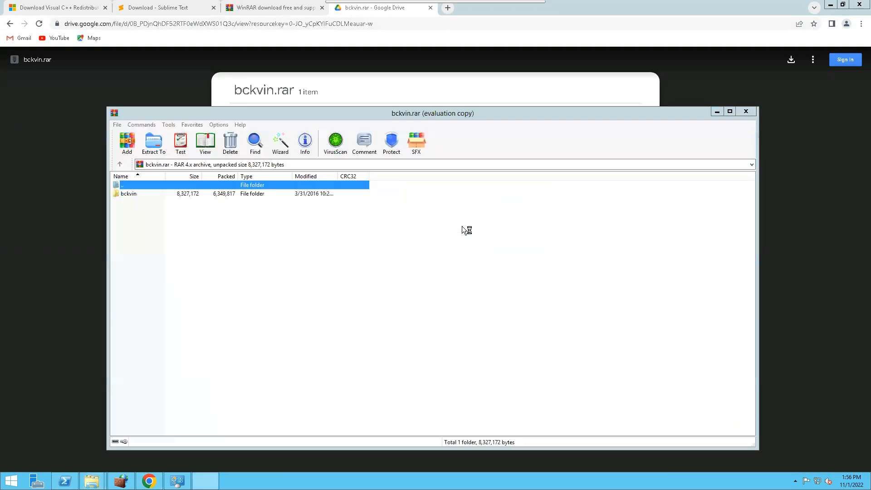
{"action": "left_click", "coordinate": [605, 95]}
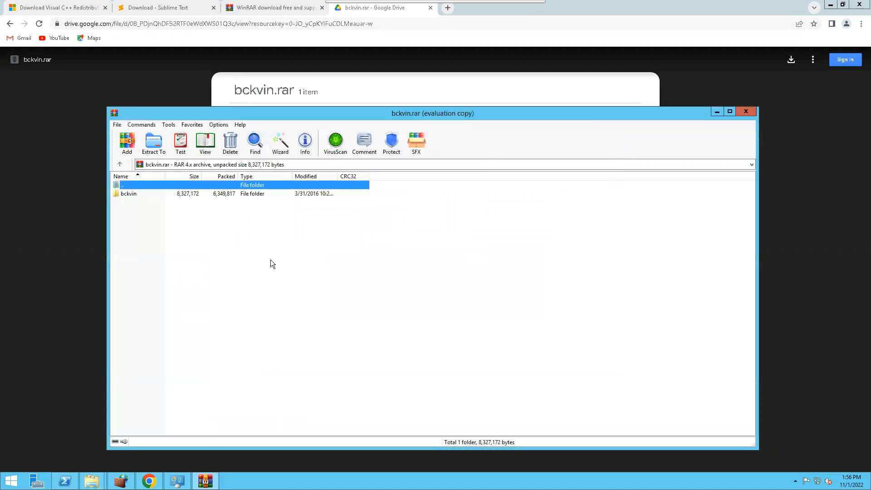
- Open the bckvin folder inside the archive and choose C:\wamp\www as the extraction destination
{"action": "left_click", "coordinate": [138, 194]}
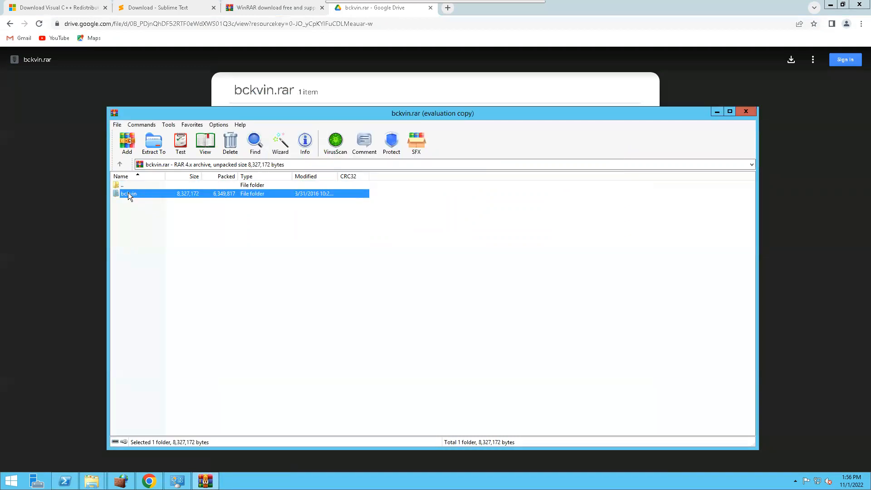
{"action": "double_click", "coordinate": [128, 194]}
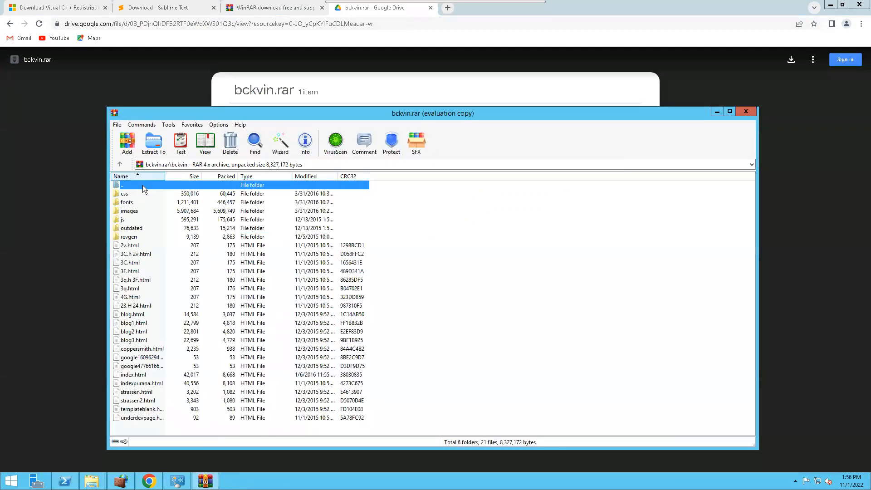
{"action": "left_click", "coordinate": [158, 145]}
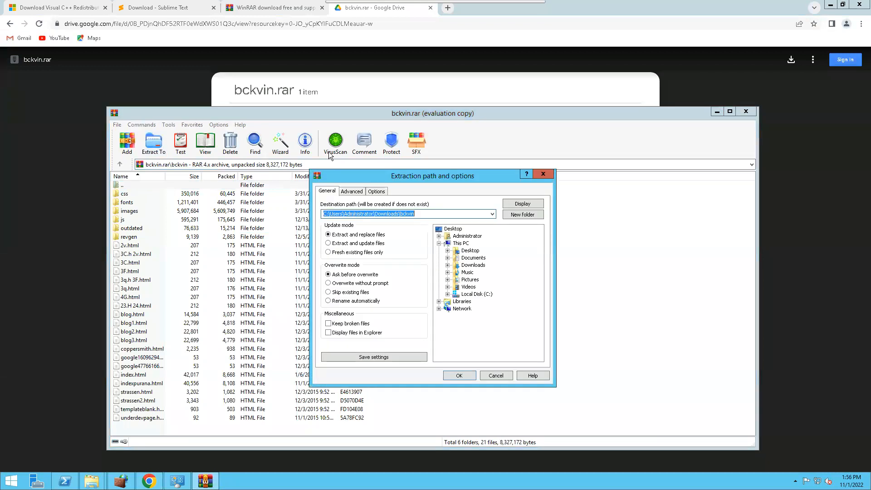
{"action": "left_click", "coordinate": [465, 295]}
{"action": "left_click", "coordinate": [448, 294]}
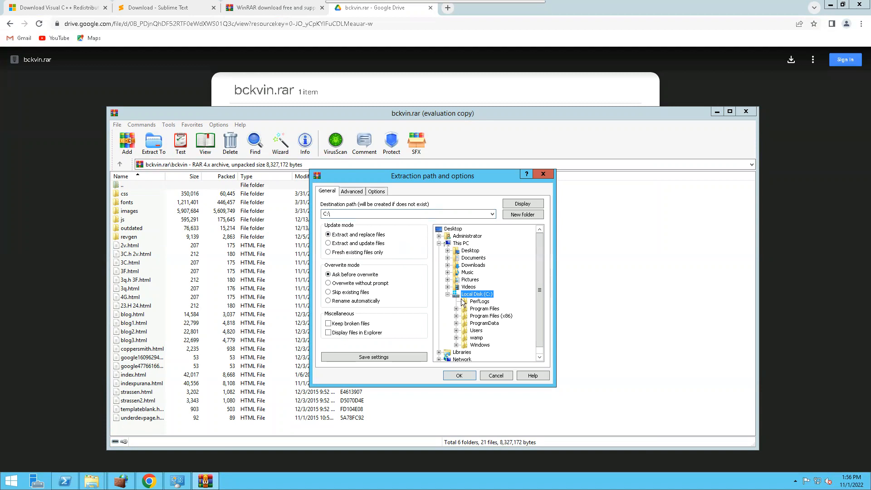
{"action": "left_click", "coordinate": [457, 338]}
{"action": "scroll", "coordinate": [496, 320], "scroll_direction": "down", "scroll_amount": 1}
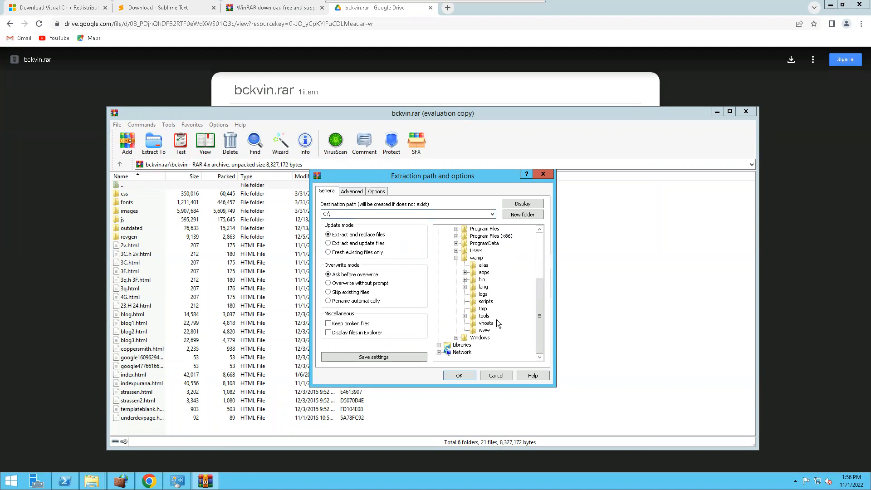
{"action": "left_click", "coordinate": [477, 258]}
{"action": "left_click", "coordinate": [483, 331]}
- Check the contents of the www folder and switch from the remote desktop to the local browser's WampServer page
{"action": "left_click", "coordinate": [92, 481]}
{"action": "left_click", "coordinate": [139, 435]}
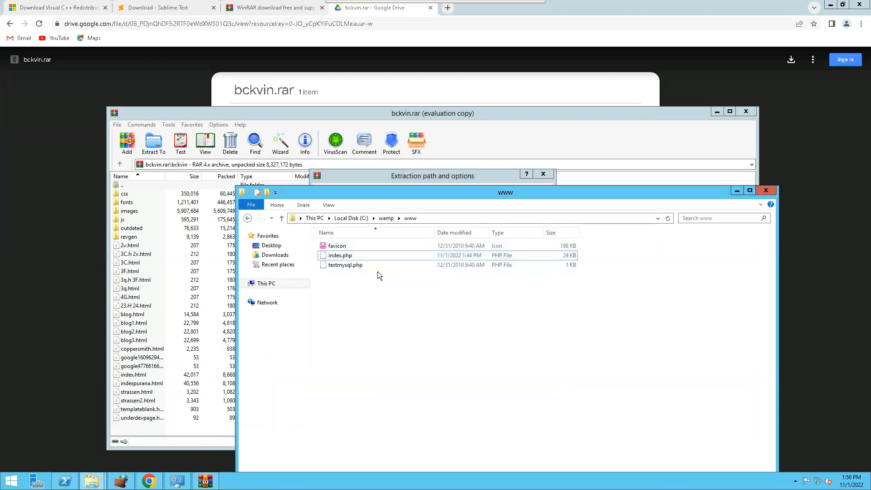
{"action": "mouse_move", "coordinate": [458, 2]}
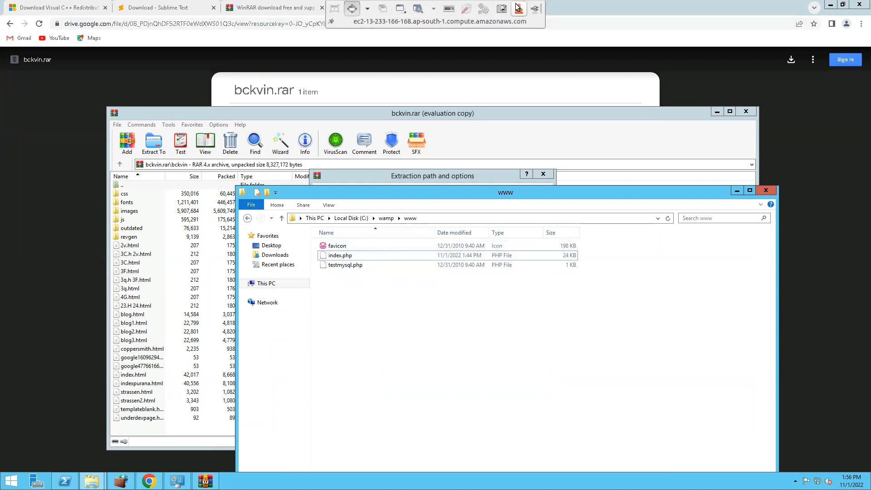
{"action": "left_click", "coordinate": [518, 8]}
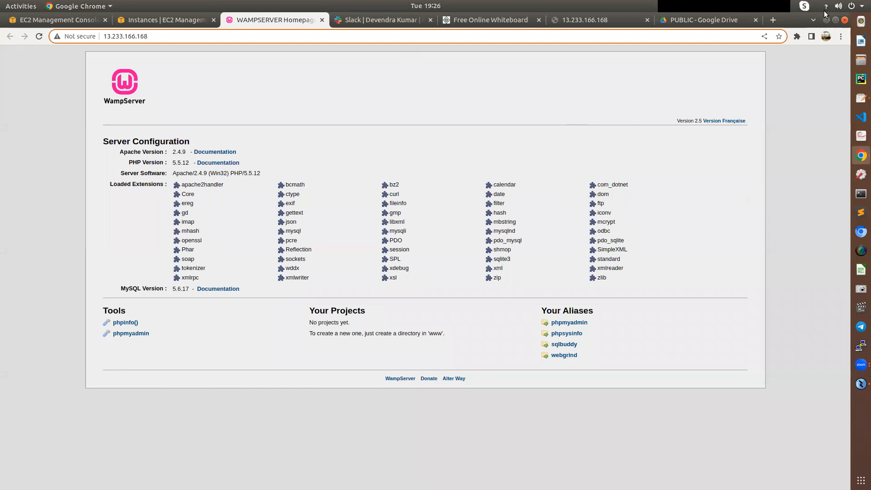
- Switch back to the remote desktop, cut the three files in C:\wamp\www and create a folder named default there
{"action": "left_click", "coordinate": [861, 384]}
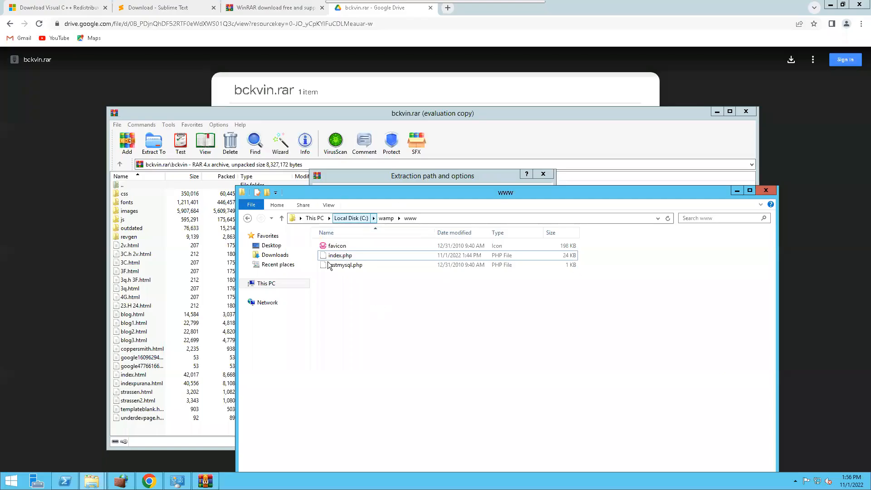
{"action": "left_click_drag", "start_coordinate": [369, 281], "coordinate": [352, 246]}
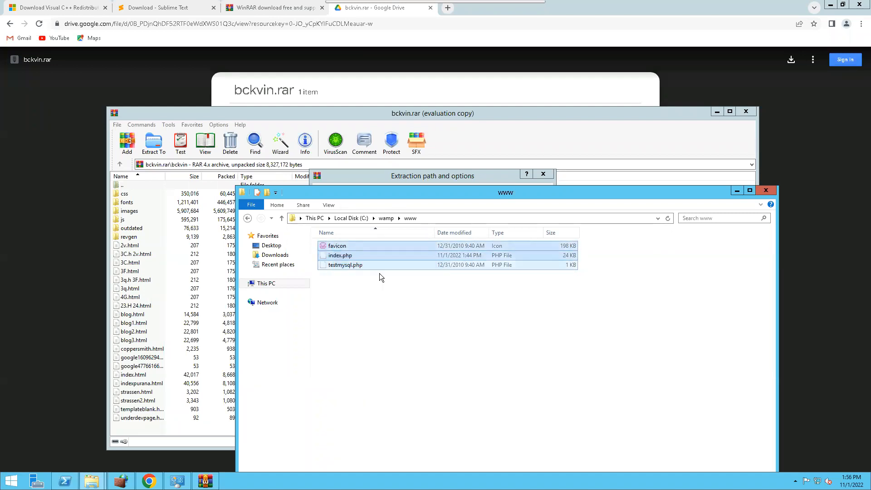
{"action": "right_click", "coordinate": [397, 294]}
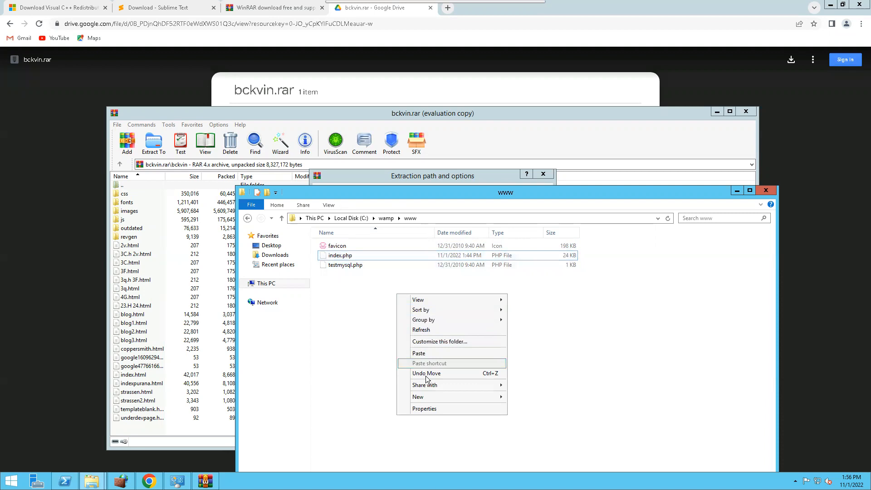
{"action": "mouse_move", "coordinate": [485, 399]}
{"action": "left_click", "coordinate": [526, 397]}
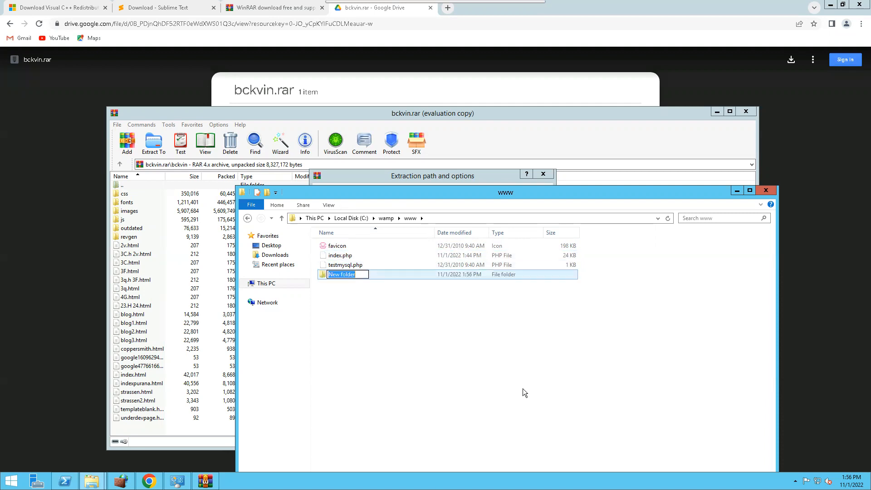
{"action": "type", "text": "defa"}
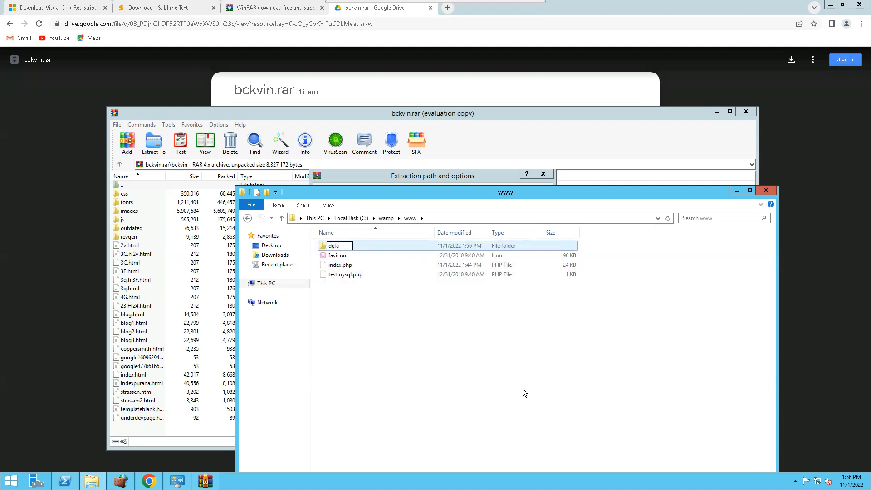
{"action": "type", "text": "ult"}
{"action": "key", "text": "Return"}
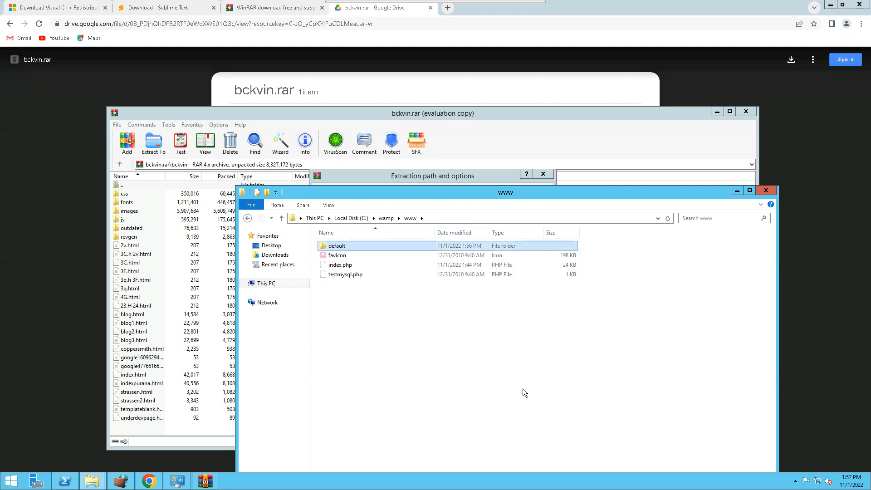
- Move the cut index.php, testmysql.php and favicon files into the default folder and return to the www folder
{"action": "key", "text": "Return"}
{"action": "key", "text": "ctrl+v"}
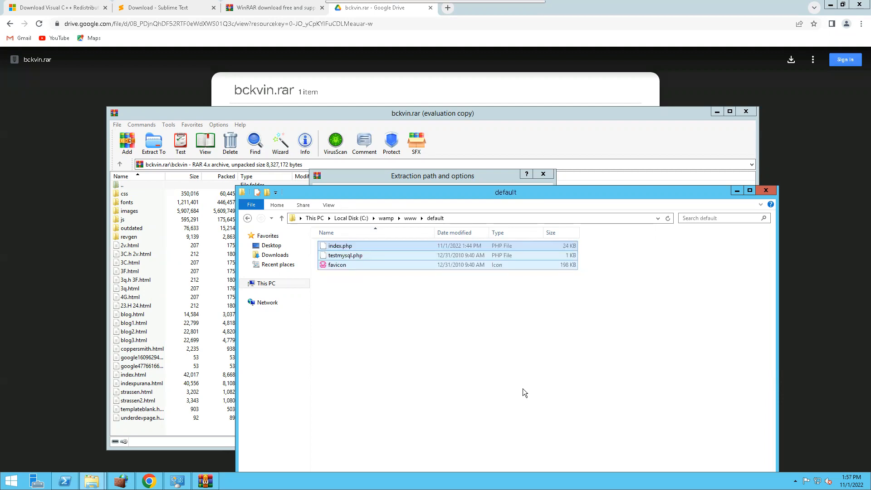
{"action": "left_click", "coordinate": [281, 218]}
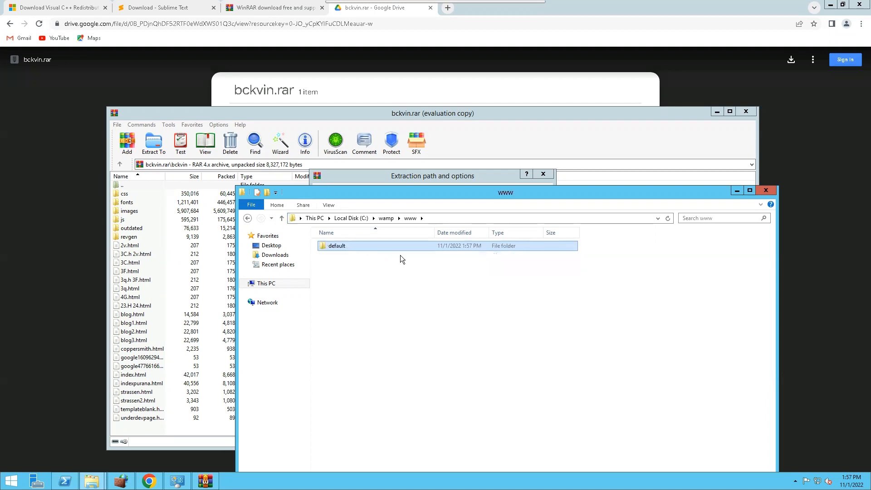
{"action": "left_click", "coordinate": [494, 331]}
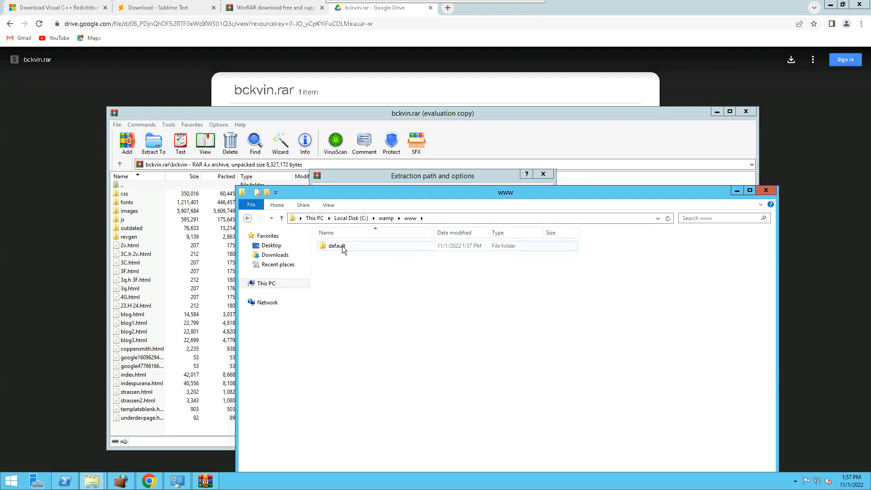
- Extract the bckvin website files to C:\wamp\www and minimize the WinRAR and Downloads windows
{"action": "left_click", "coordinate": [736, 190]}
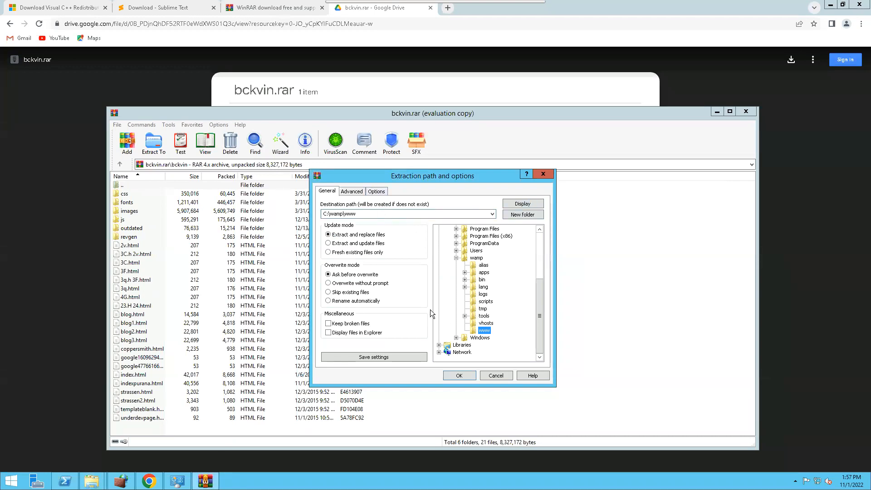
{"action": "left_click", "coordinate": [466, 375]}
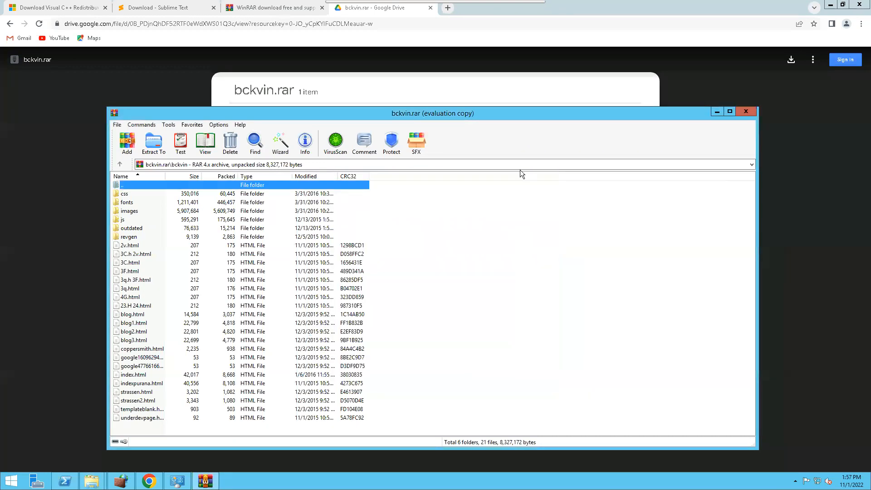
{"action": "left_click", "coordinate": [715, 111]}
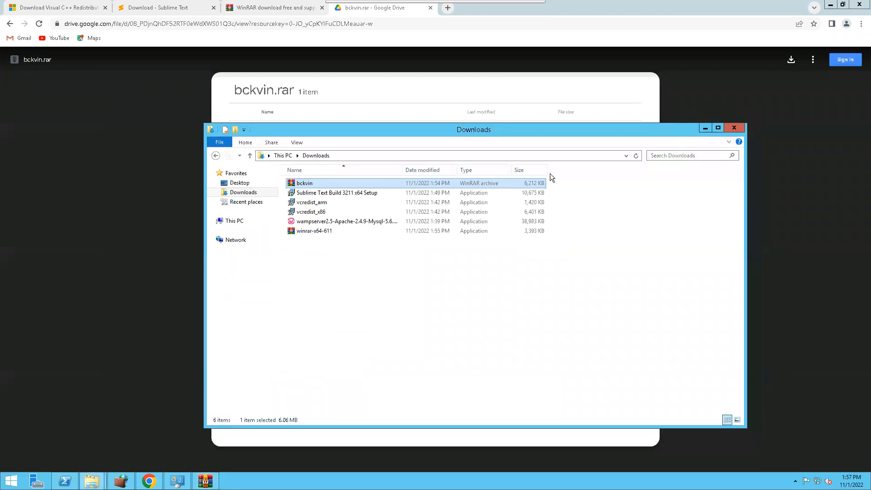
{"action": "left_click", "coordinate": [705, 129]}
- Reopen the www folder window and check the extracted website files and folders
{"action": "left_click", "coordinate": [95, 481]}
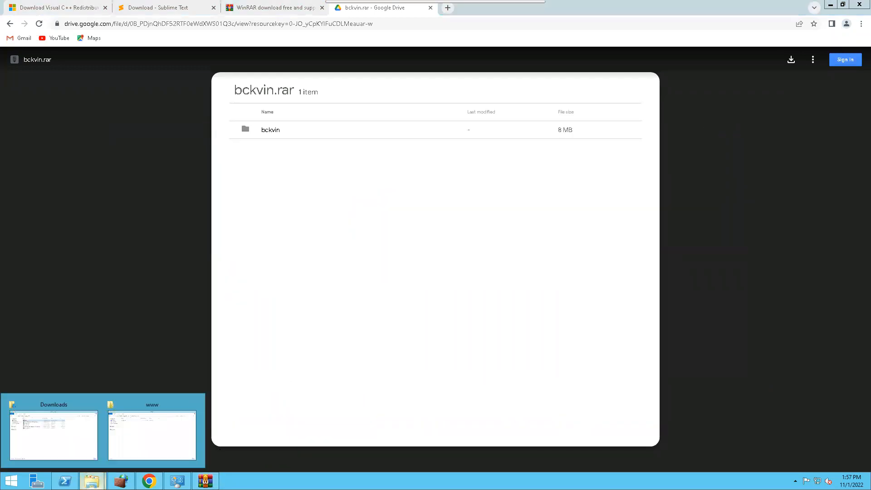
{"action": "left_click", "coordinate": [123, 447]}
{"action": "scroll", "coordinate": [389, 257], "scroll_direction": "down", "scroll_amount": 1}
{"action": "scroll", "coordinate": [392, 256], "scroll_direction": "up", "scroll_amount": 1}
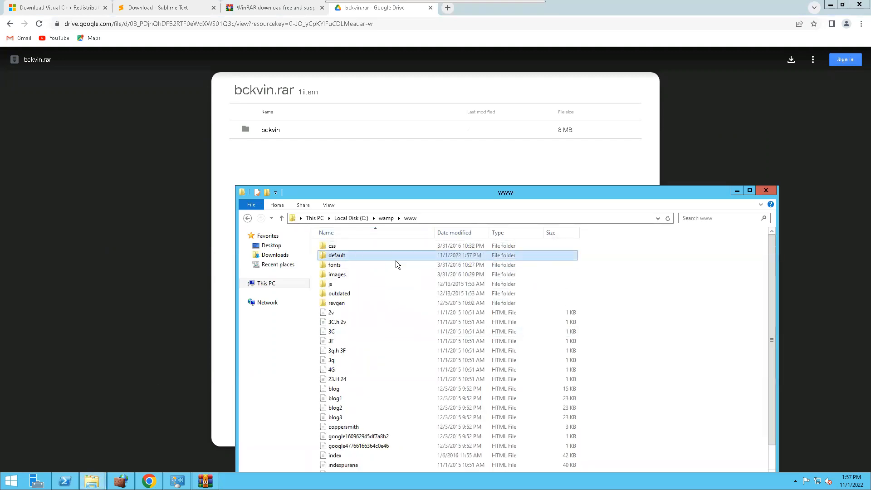
{"action": "scroll", "coordinate": [463, 352], "scroll_direction": "down", "scroll_amount": 1}
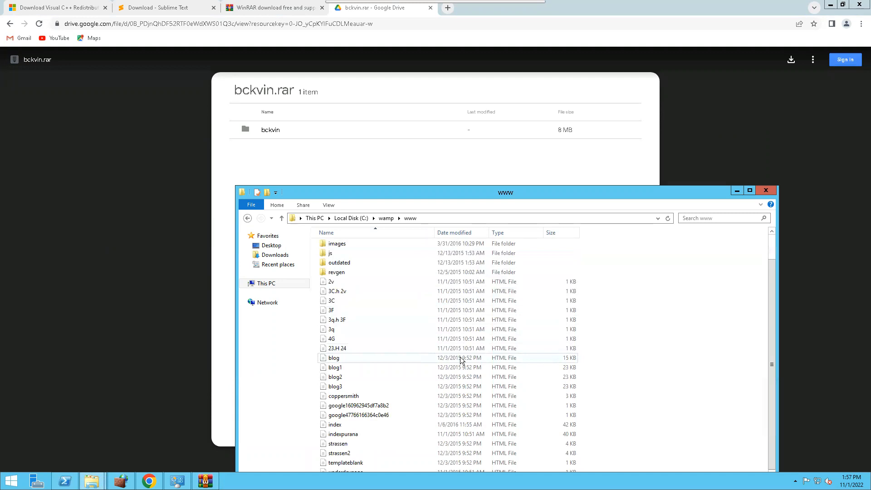
{"action": "left_click_drag", "start_coordinate": [682, 189], "coordinate": [607, 109]}
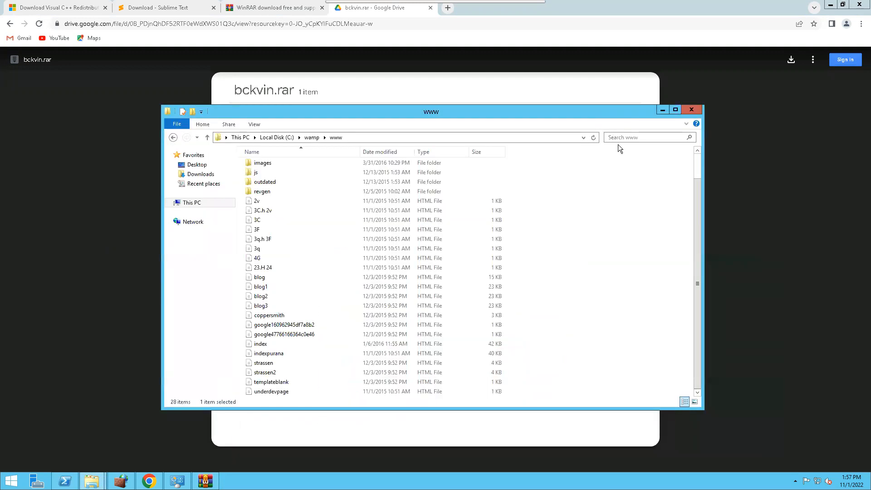
{"action": "scroll", "coordinate": [448, 291], "scroll_direction": "up", "scroll_amount": 1}
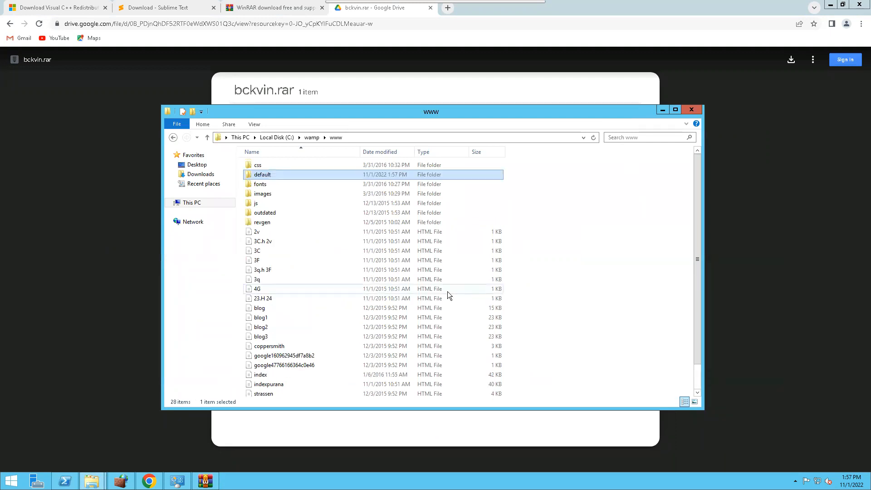
- Minimize the www folder and the remote desktop session, and reload 13.233.166.168 in the local browser
{"action": "left_click", "coordinate": [662, 110]}
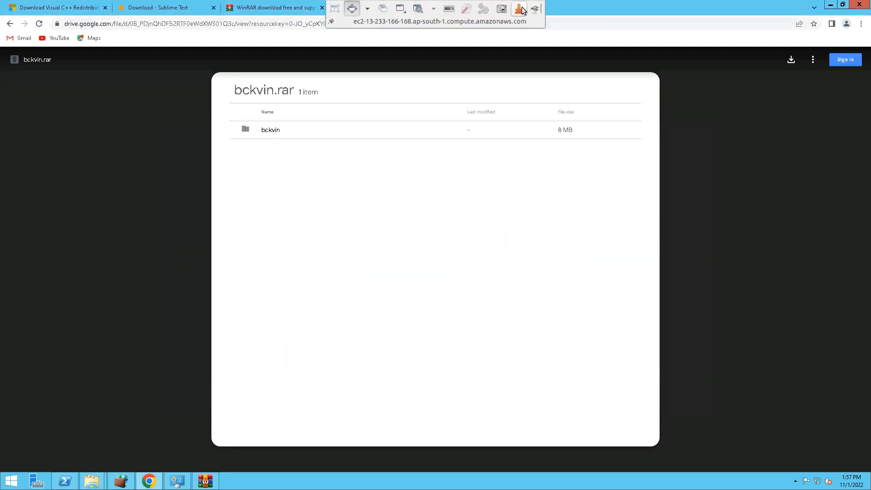
{"action": "left_click", "coordinate": [520, 8]}
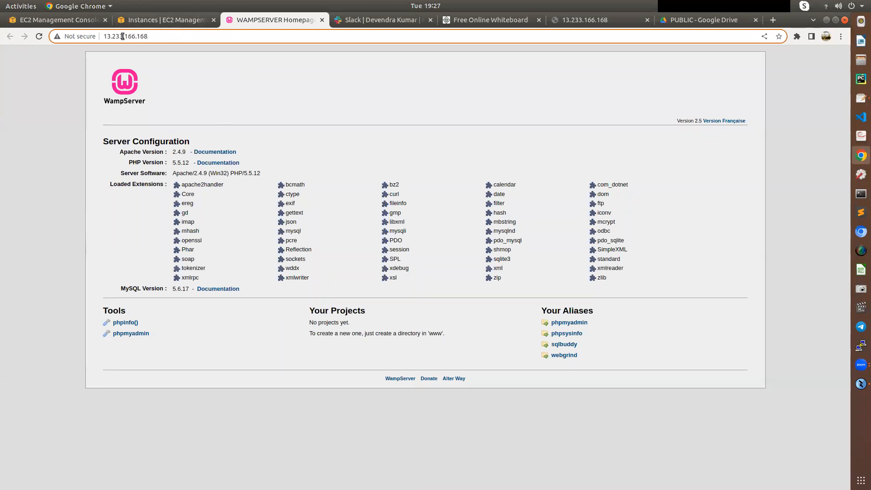
{"action": "key", "text": "Return"}
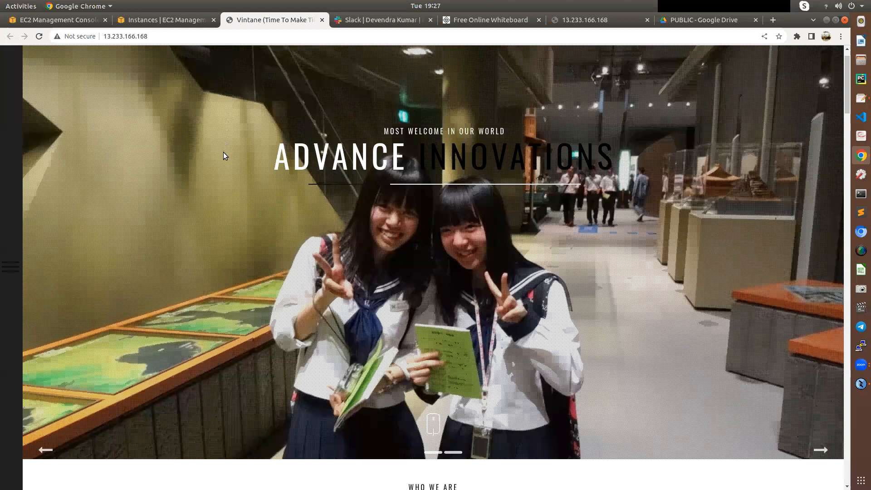
- Look through the deployed website's team, segments, work and about sections, and return to its start
{"action": "scroll", "coordinate": [223, 154], "scroll_direction": "down", "scroll_amount": 10}
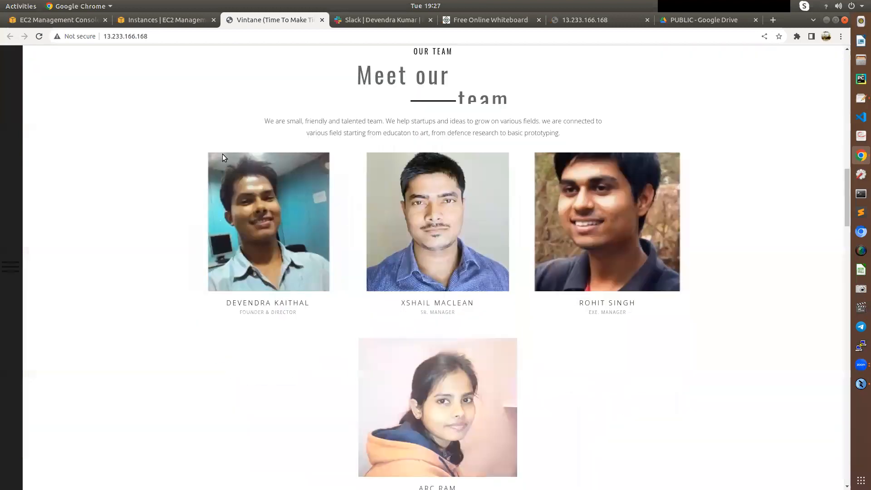
{"action": "scroll", "coordinate": [269, 177], "scroll_direction": "up", "scroll_amount": 2}
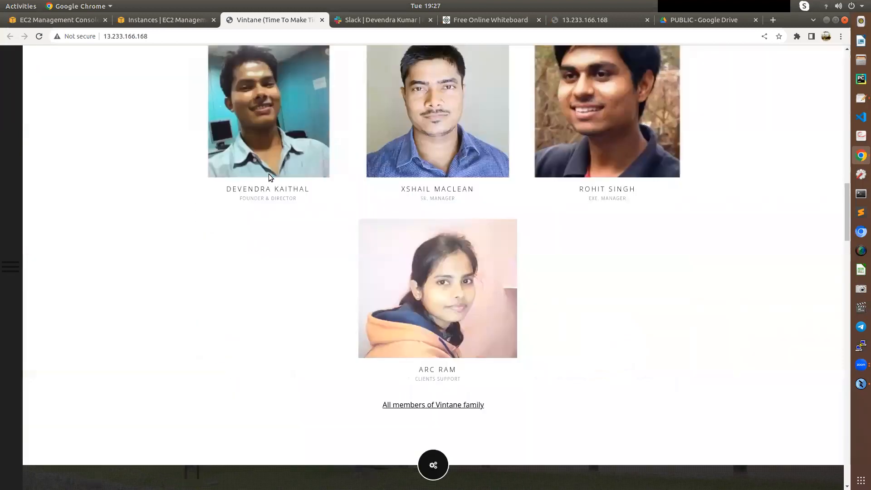
{"action": "scroll", "coordinate": [354, 177], "scroll_direction": "up", "scroll_amount": 1}
{"action": "scroll", "coordinate": [636, 190], "scroll_direction": "down", "scroll_amount": 2}
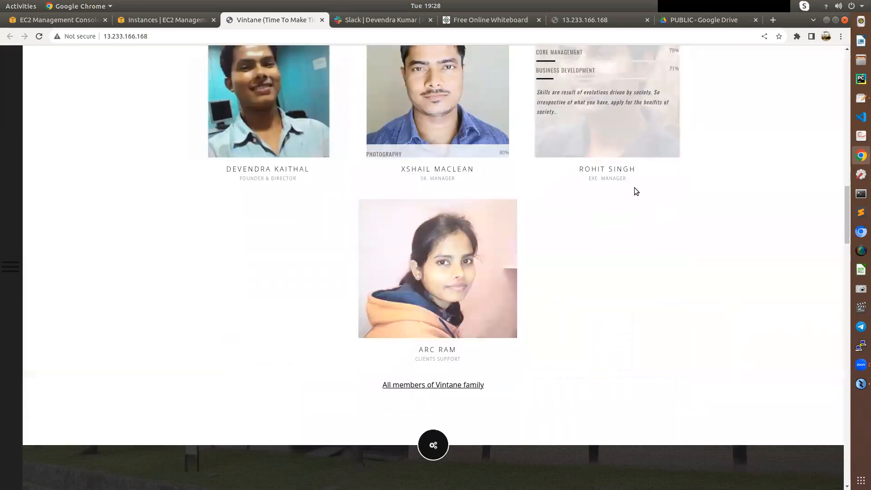
{"action": "scroll", "coordinate": [626, 197], "scroll_direction": "down", "scroll_amount": 12}
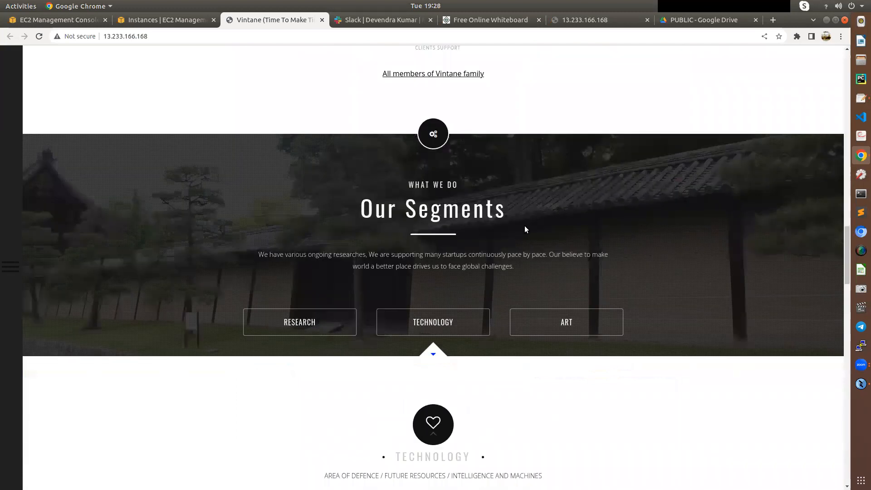
{"action": "scroll", "coordinate": [525, 229], "scroll_direction": "down", "scroll_amount": 10}
{"action": "scroll", "coordinate": [525, 229], "scroll_direction": "down", "scroll_amount": 14}
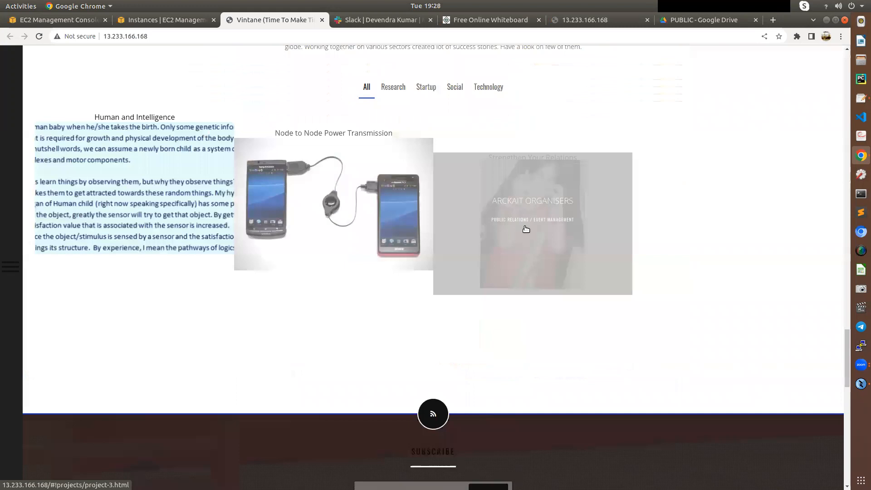
{"action": "scroll", "coordinate": [525, 229], "scroll_direction": "down", "scroll_amount": 6}
{"action": "scroll", "coordinate": [662, 223], "scroll_direction": "down", "scroll_amount": 9}
{"action": "scroll", "coordinate": [488, 238], "scroll_direction": "up", "scroll_amount": 18}
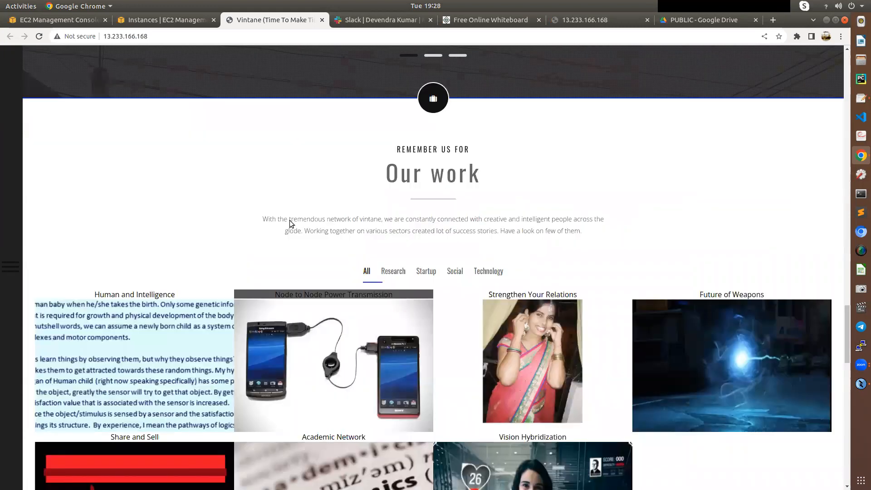
{"action": "scroll", "coordinate": [290, 223], "scroll_direction": "up", "scroll_amount": 10}
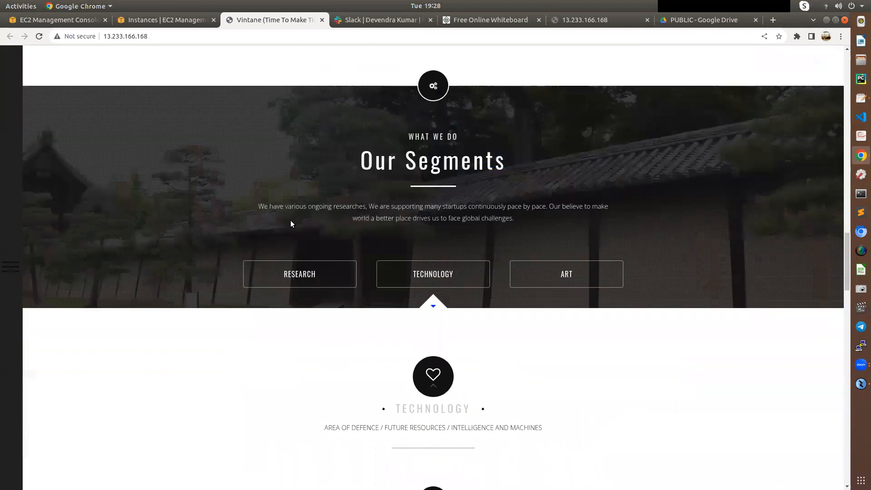
{"action": "scroll", "coordinate": [291, 220], "scroll_direction": "down", "scroll_amount": 15}
{"action": "scroll", "coordinate": [291, 219], "scroll_direction": "up", "scroll_amount": 5}
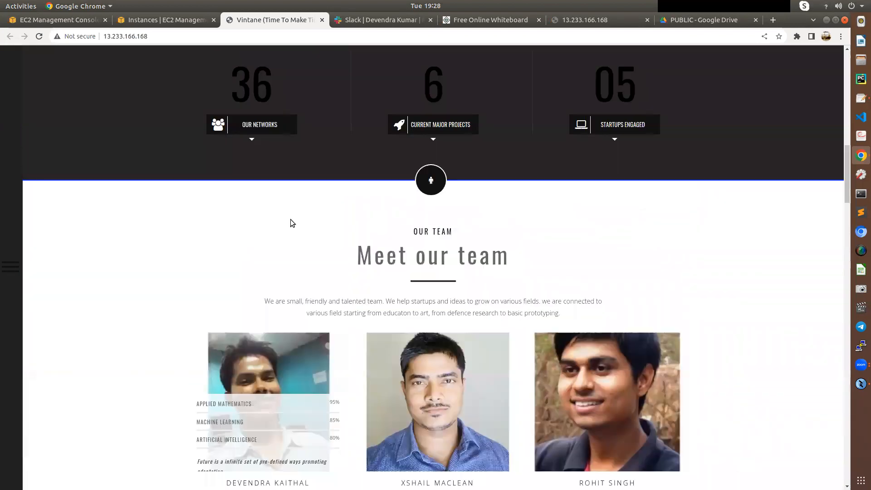
{"action": "scroll", "coordinate": [290, 219], "scroll_direction": "up", "scroll_amount": 8}
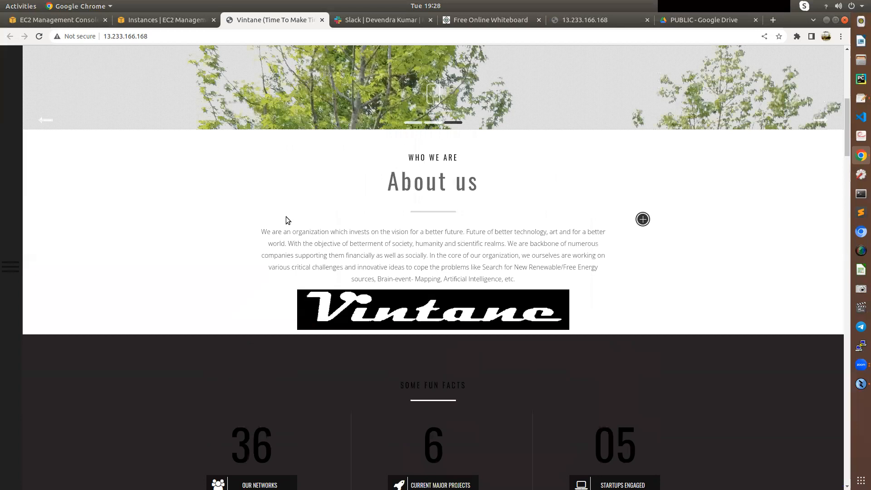
{"action": "scroll", "coordinate": [286, 219], "scroll_direction": "up", "scroll_amount": 3}
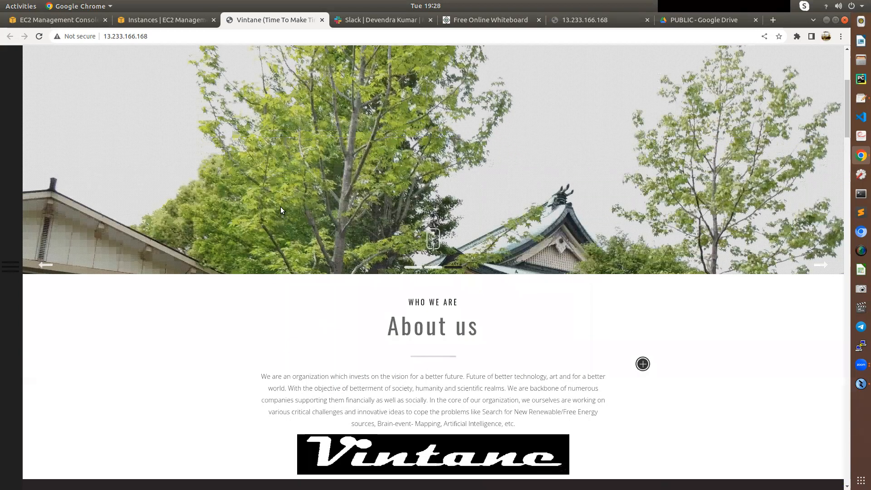
{"action": "scroll", "coordinate": [280, 210], "scroll_direction": "up", "scroll_amount": 5}
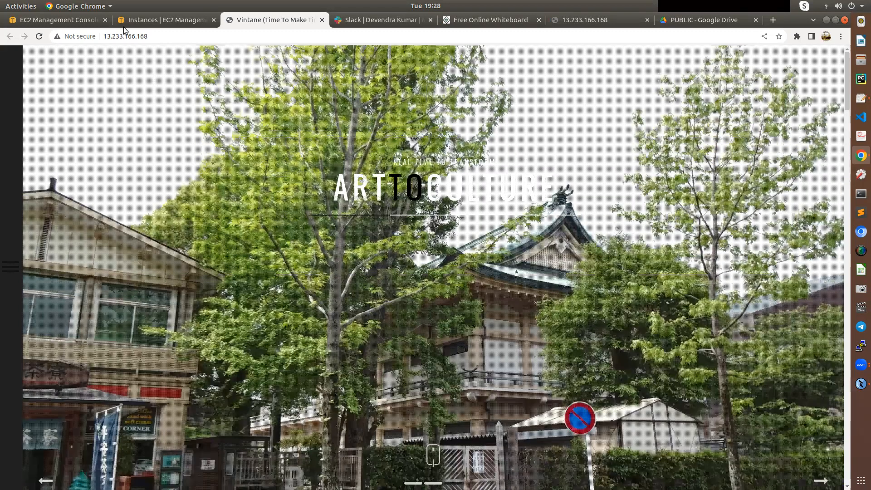
- Stop the testcloud instance from the EC2 Instances list, confirm the stop, and close the remote desktop client
{"action": "left_click", "coordinate": [168, 21]}
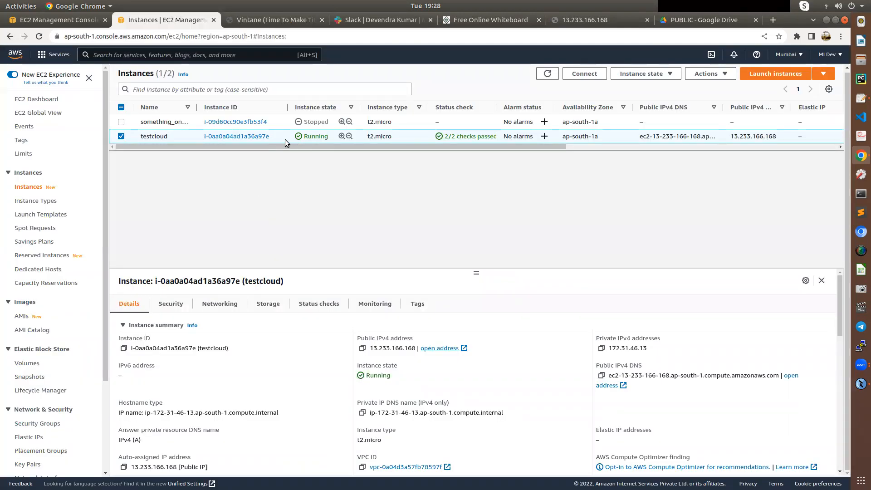
{"action": "left_click", "coordinate": [268, 18]}
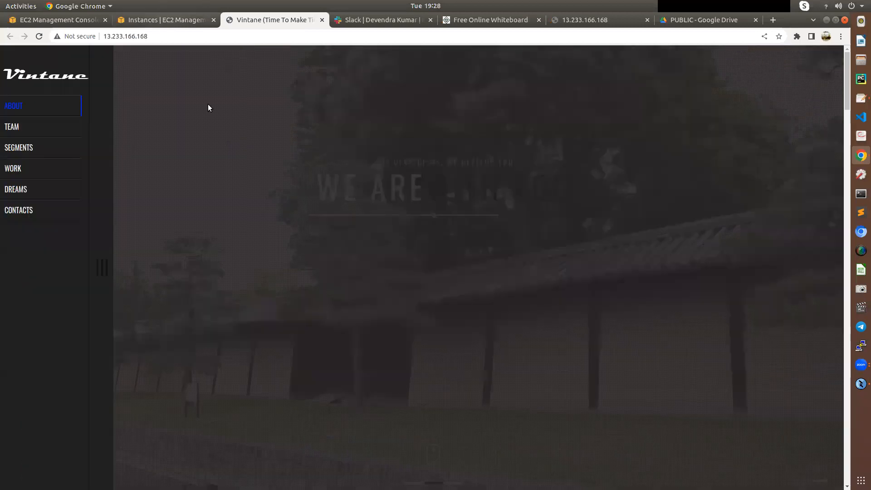
{"action": "key", "text": "ctrl+shift+Tab"}
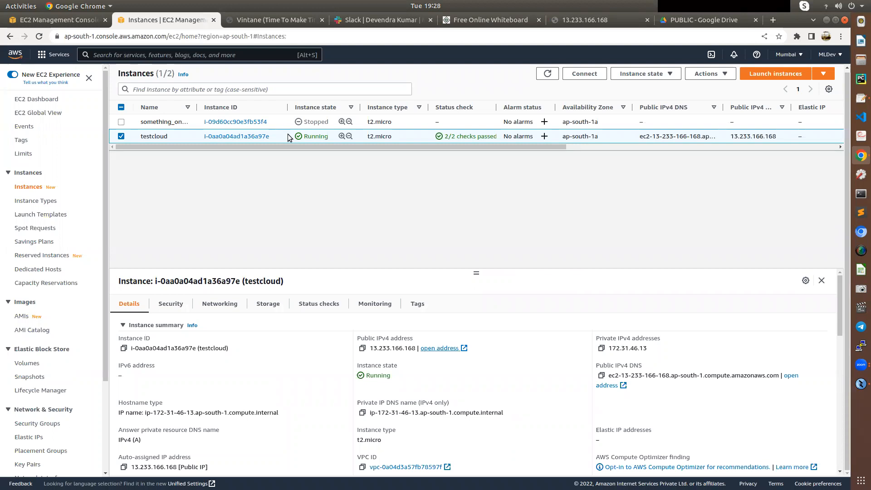
{"action": "right_click", "coordinate": [288, 137]}
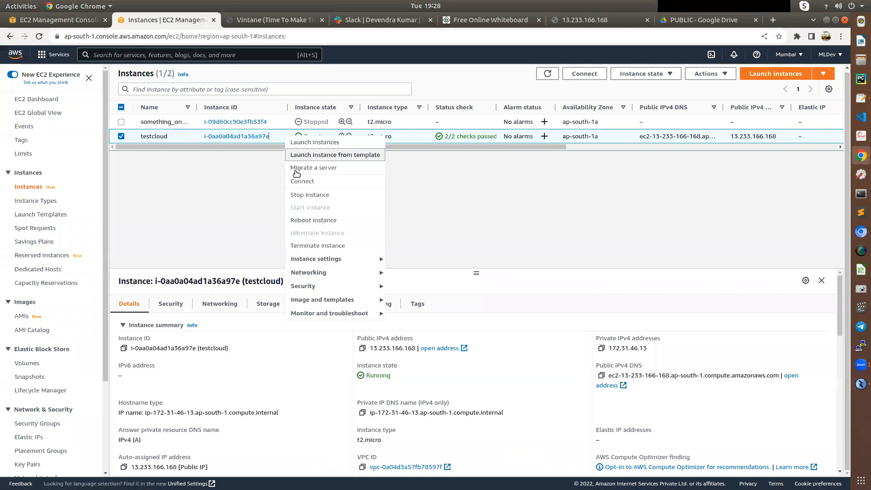
{"action": "left_click", "coordinate": [312, 195]}
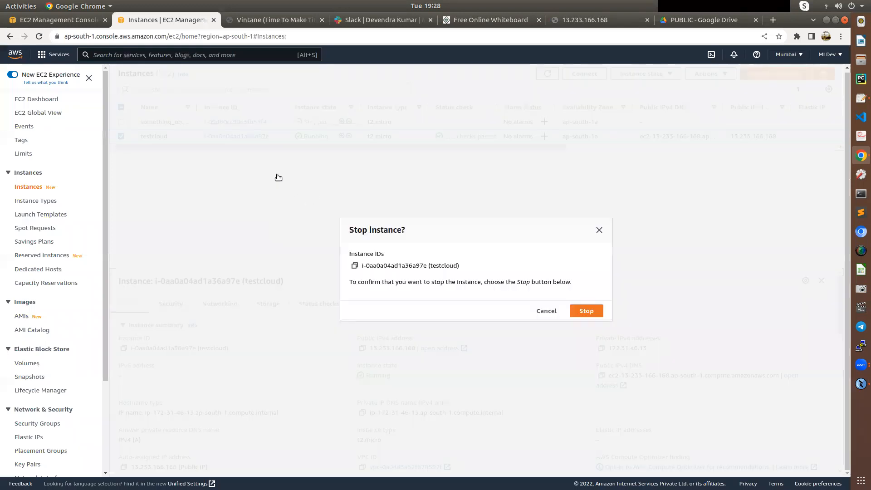
{"action": "left_click", "coordinate": [586, 311]}
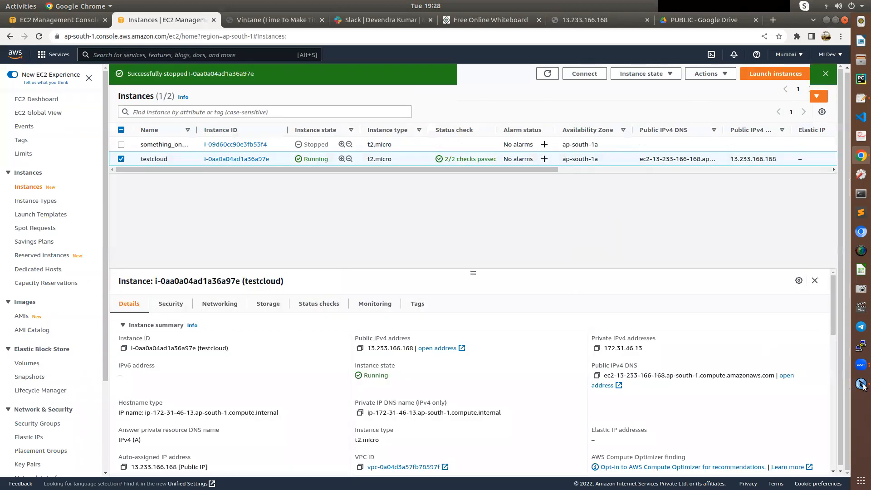
{"action": "left_click", "coordinate": [861, 383]}
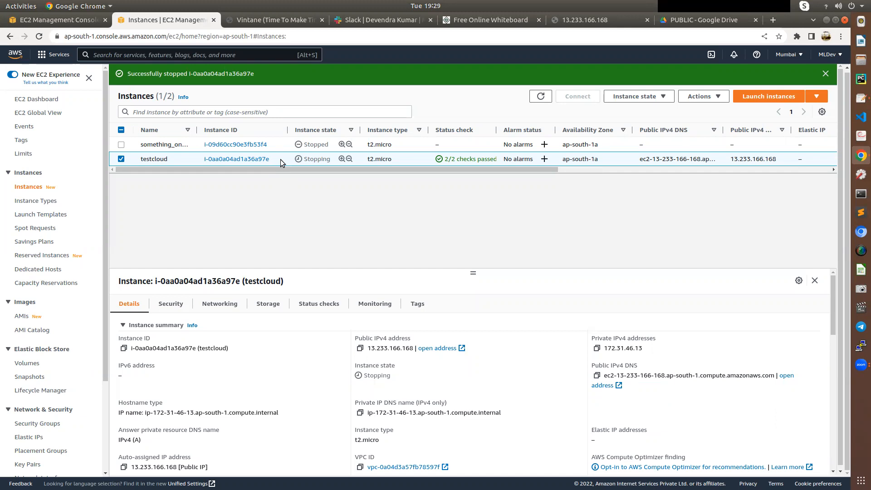
- Reload the website at 13.233.166.168 to check whether it still responds with the instance stopped
{"action": "left_click", "coordinate": [235, 18]}
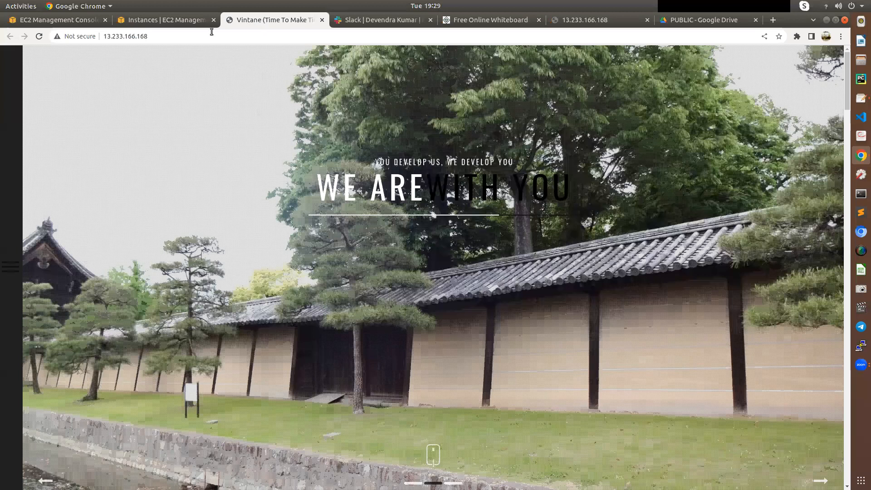
{"action": "left_click", "coordinate": [41, 37]}
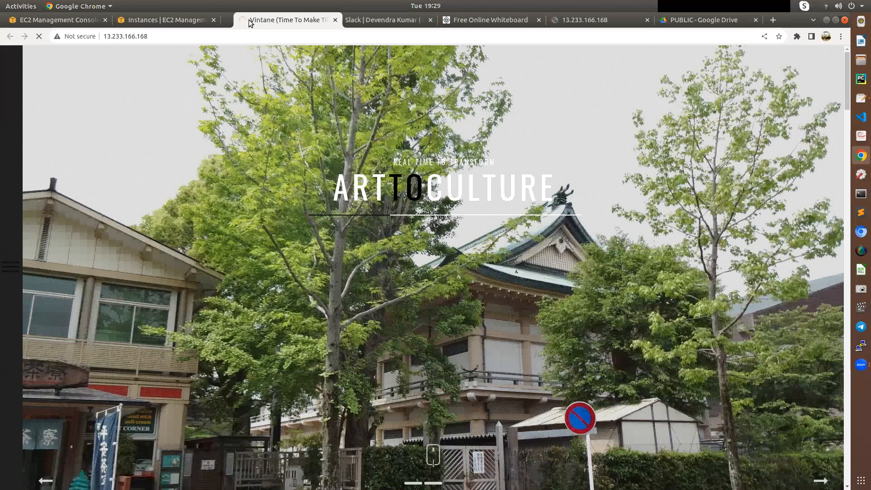
{"action": "left_click_drag", "start_coordinate": [250, 22], "coordinate": [304, 29]}
{"action": "left_click_drag", "start_coordinate": [324, 18], "coordinate": [321, 21]}
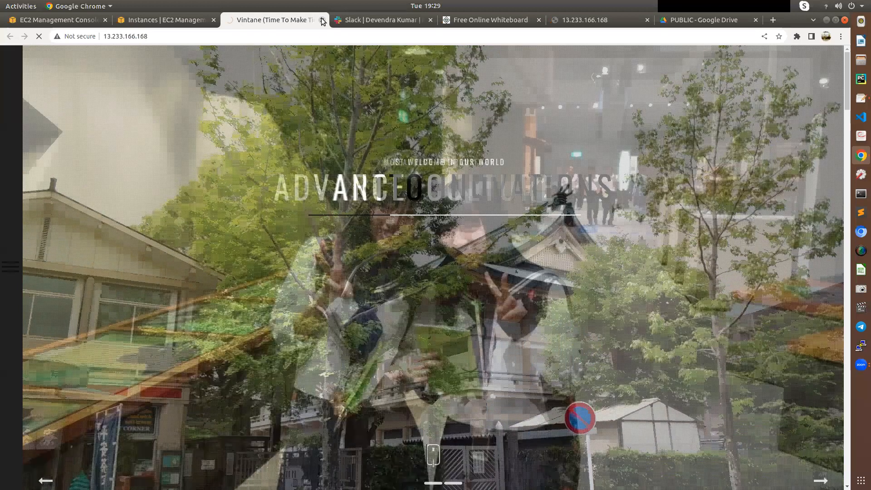